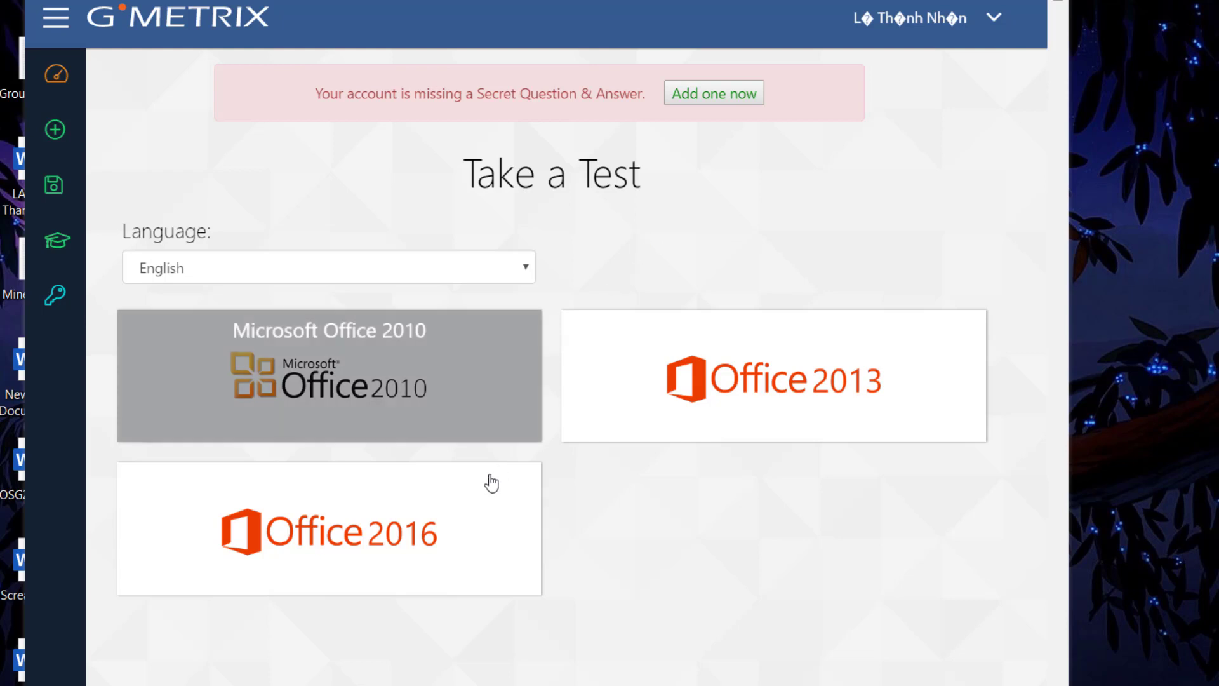
Step: Open the Office 2016 tests and choose PowerPoint to list its 2016 practice exams
left_click(479, 520)
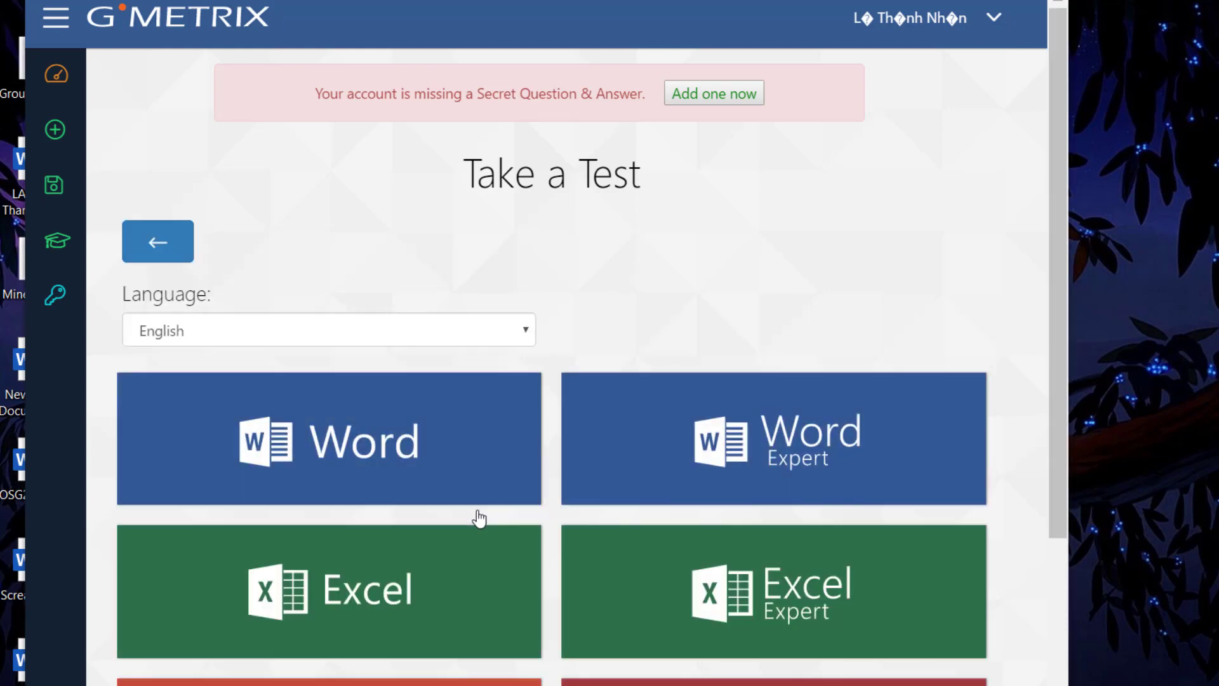
scroll(478, 515, "down", 4)
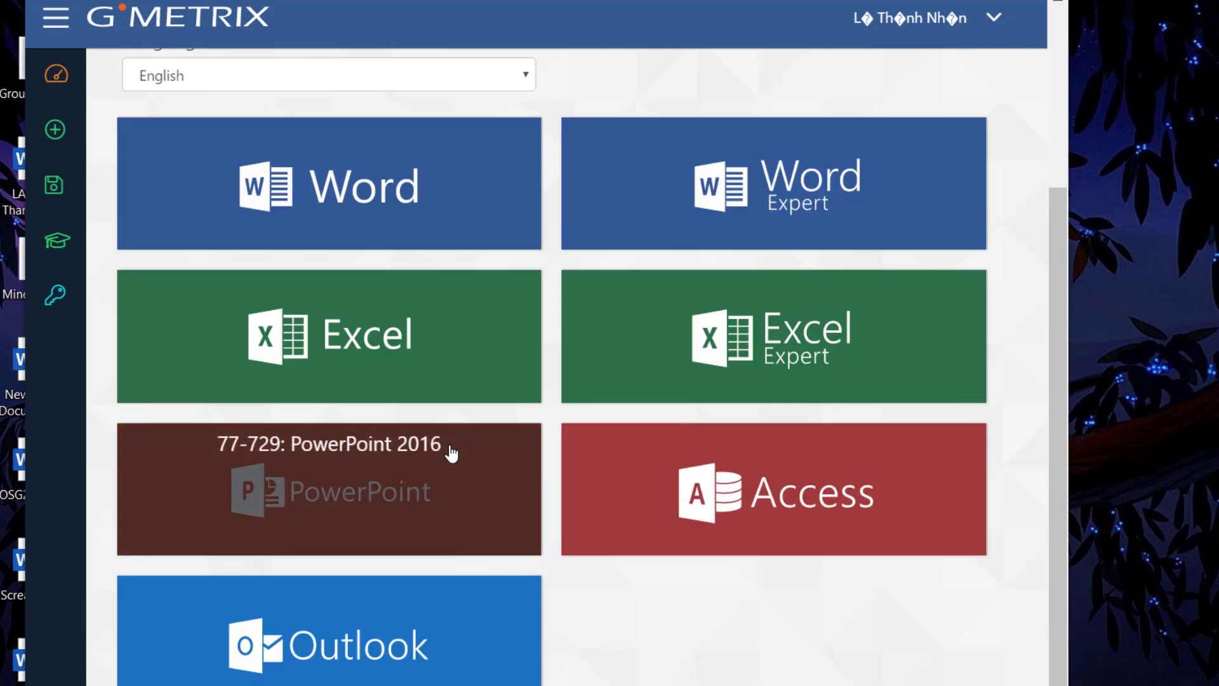
left_click(450, 453)
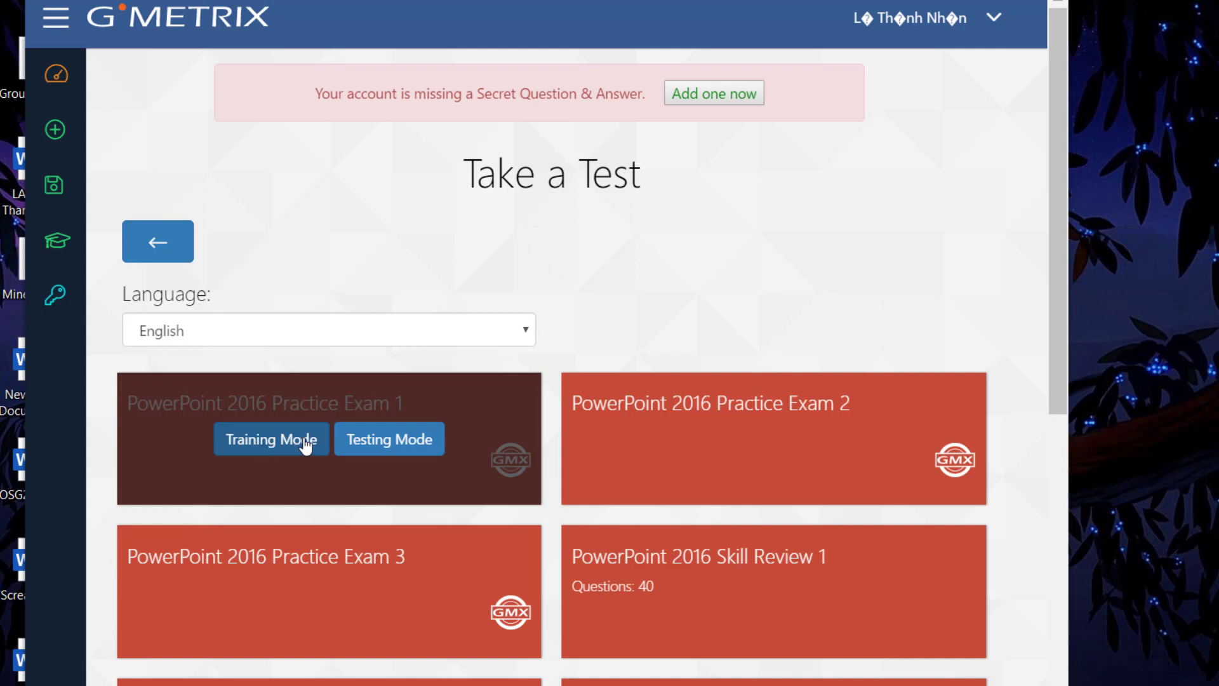
Step: Launch PowerPoint 2016 Practice Exam 1 in Testing Mode
left_click(391, 452)
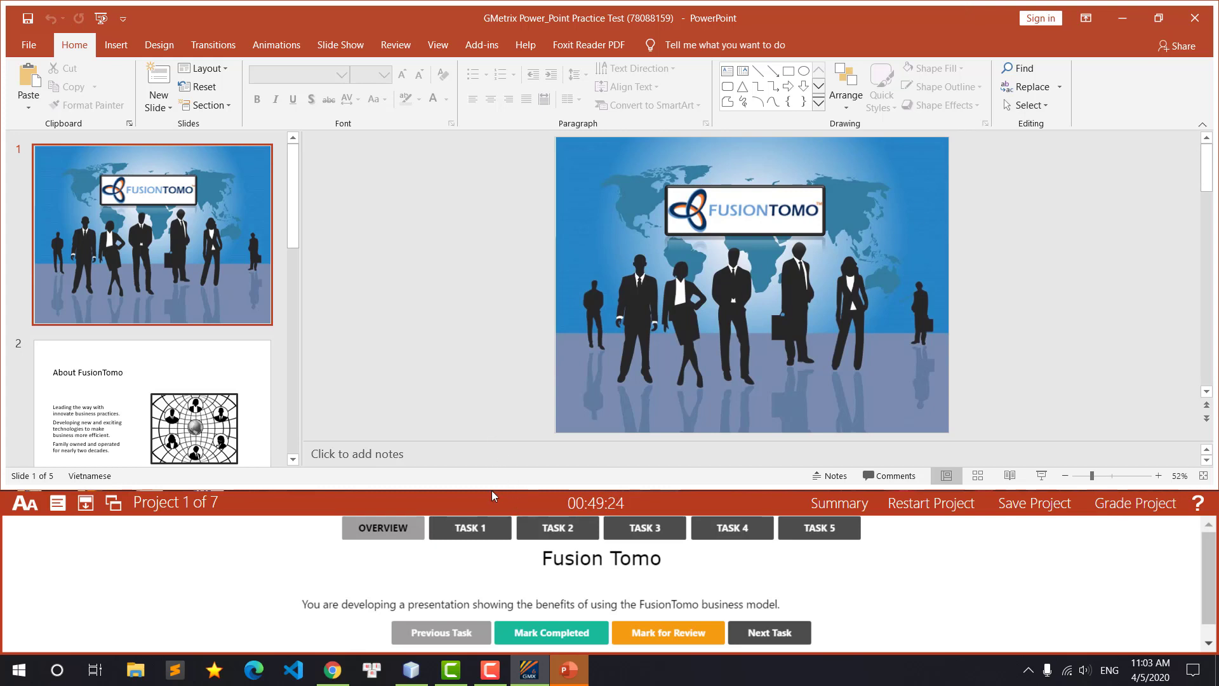
Step: Set the Design variant theme colours to Blue, then mark Task 1 completed
left_click(463, 533)
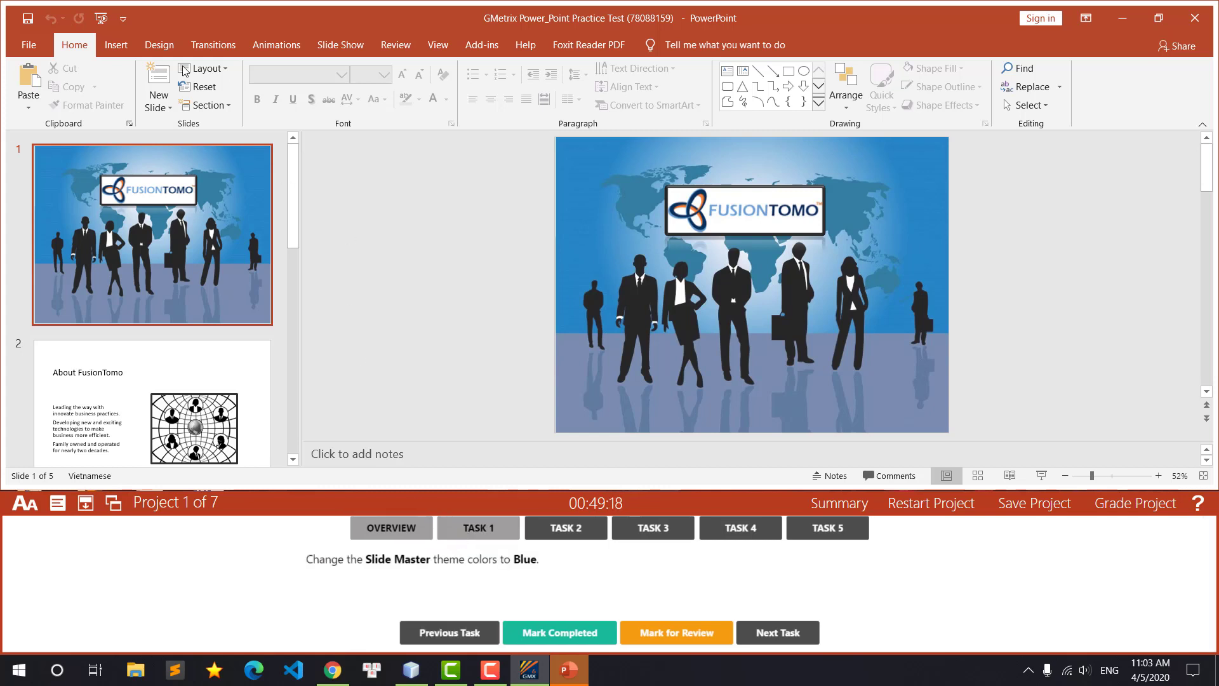
left_click(159, 43)
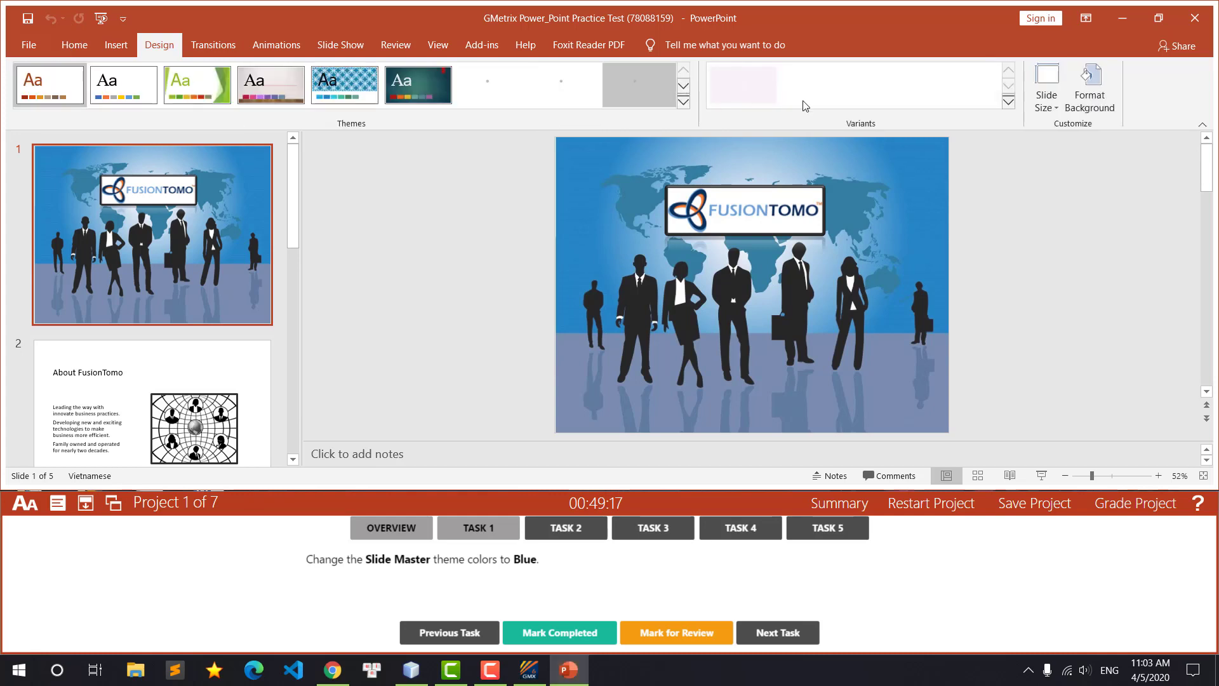
left_click(1006, 110)
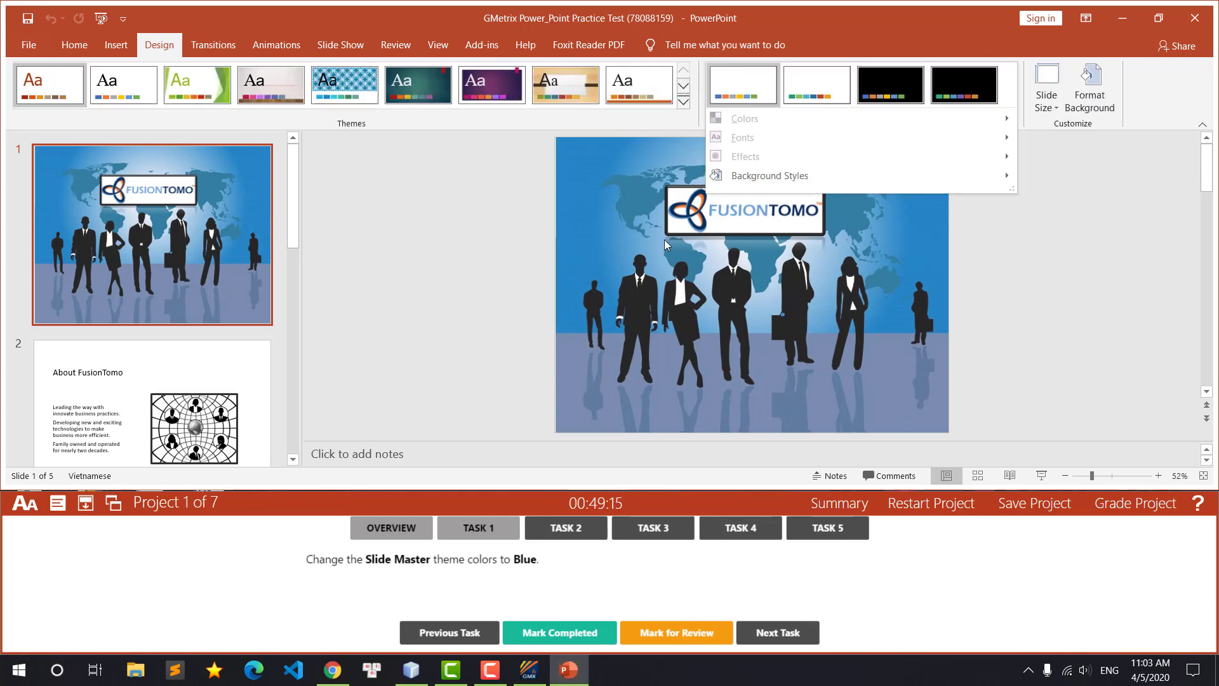
left_click(215, 219)
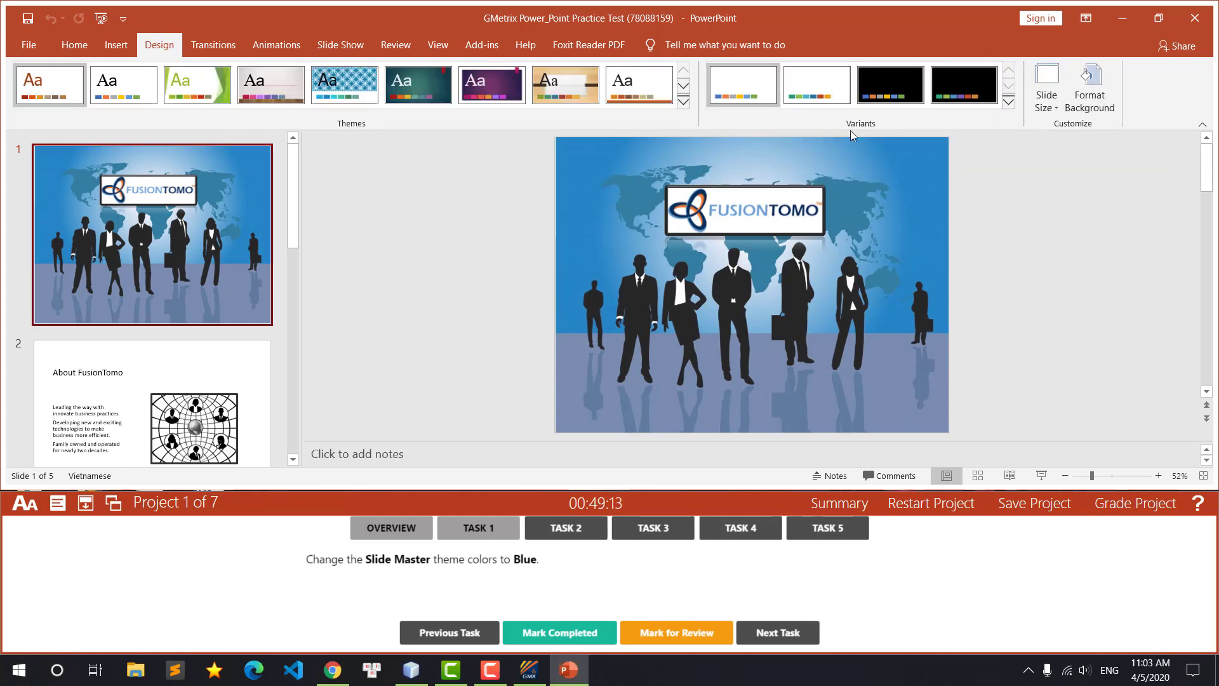
left_click(1008, 102)
mouse_move(745, 118)
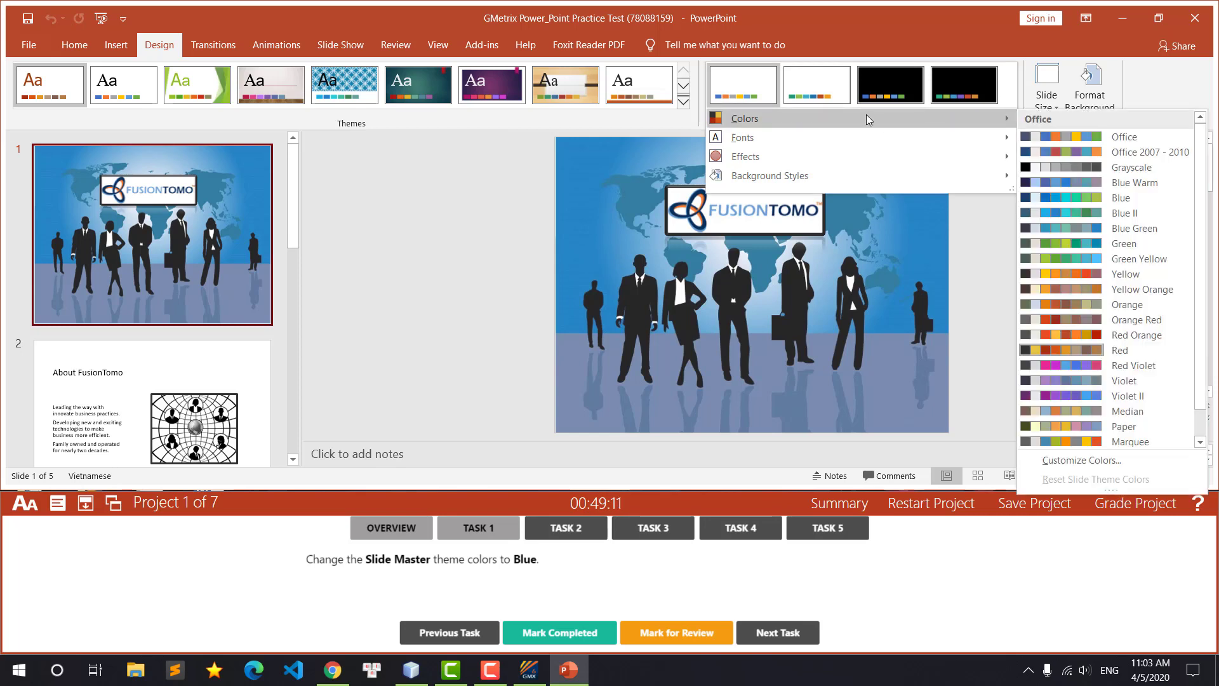
left_click(1099, 196)
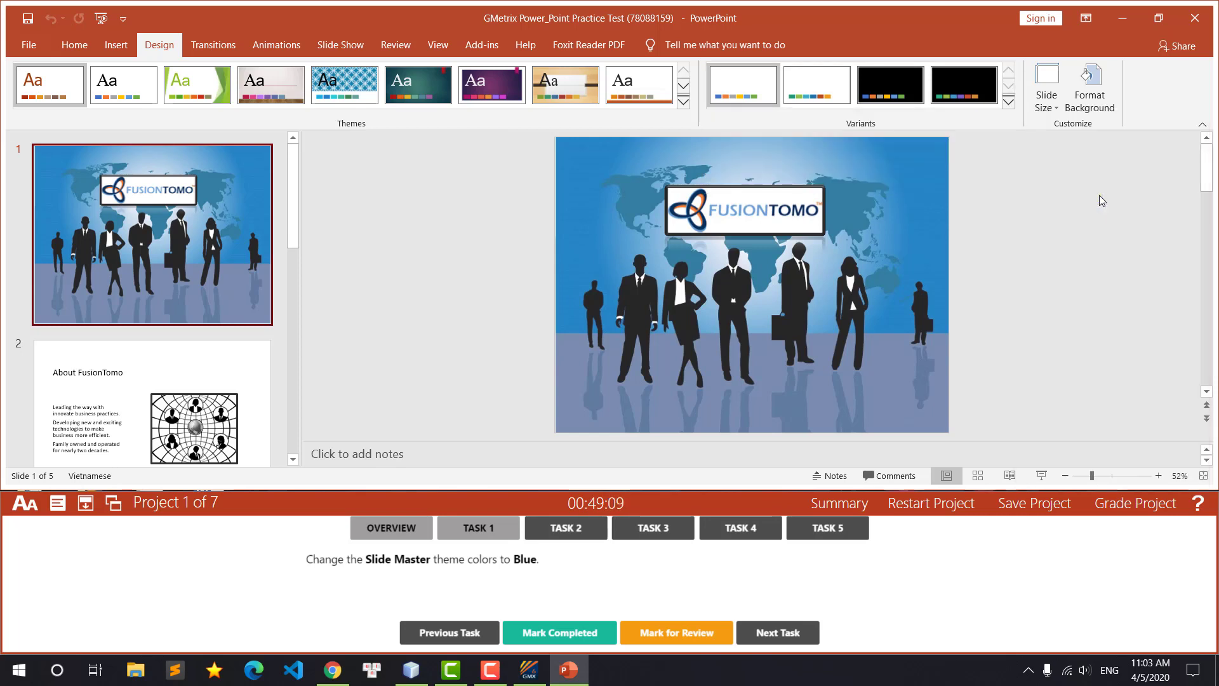
left_click(553, 635)
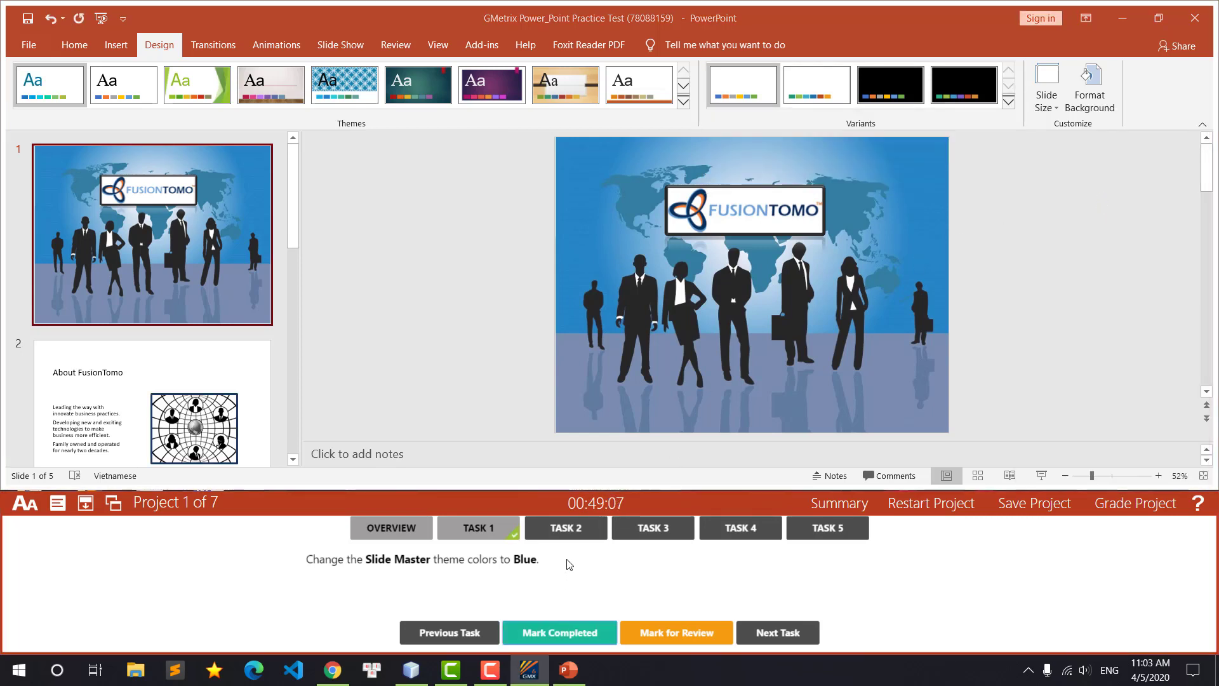
Step: Bring up the Task 2 instructions and select all three body lines on slide 2
left_click(571, 534)
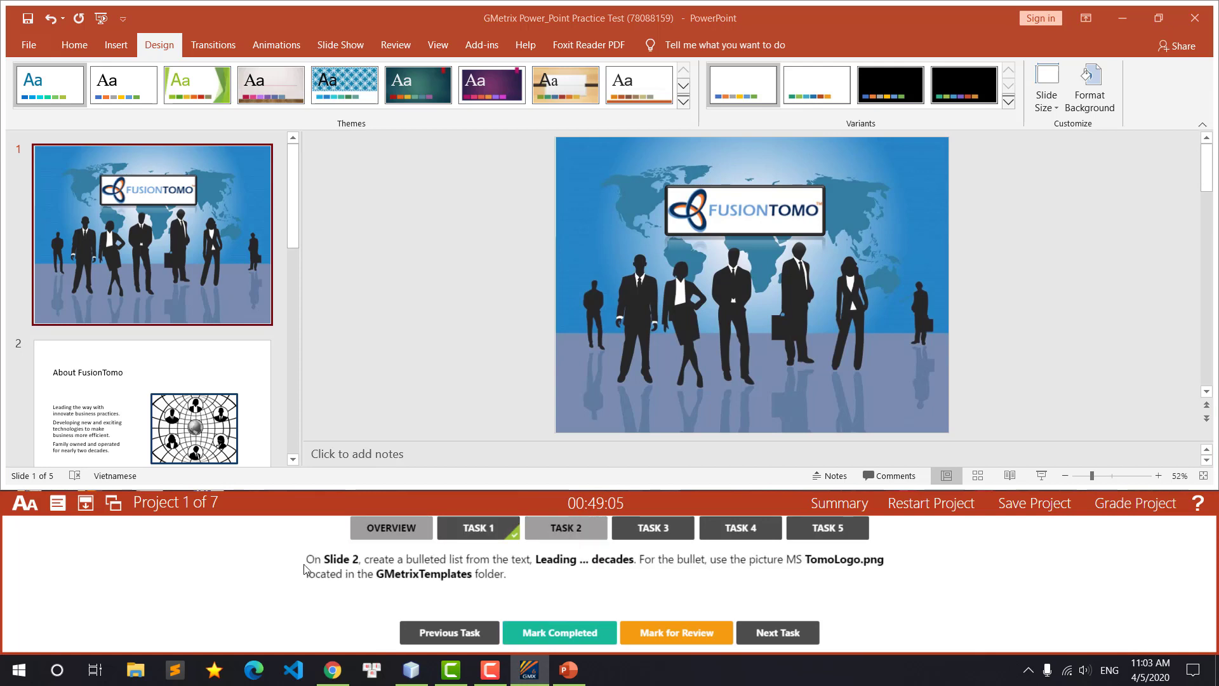
scroll(141, 381, "down", 2)
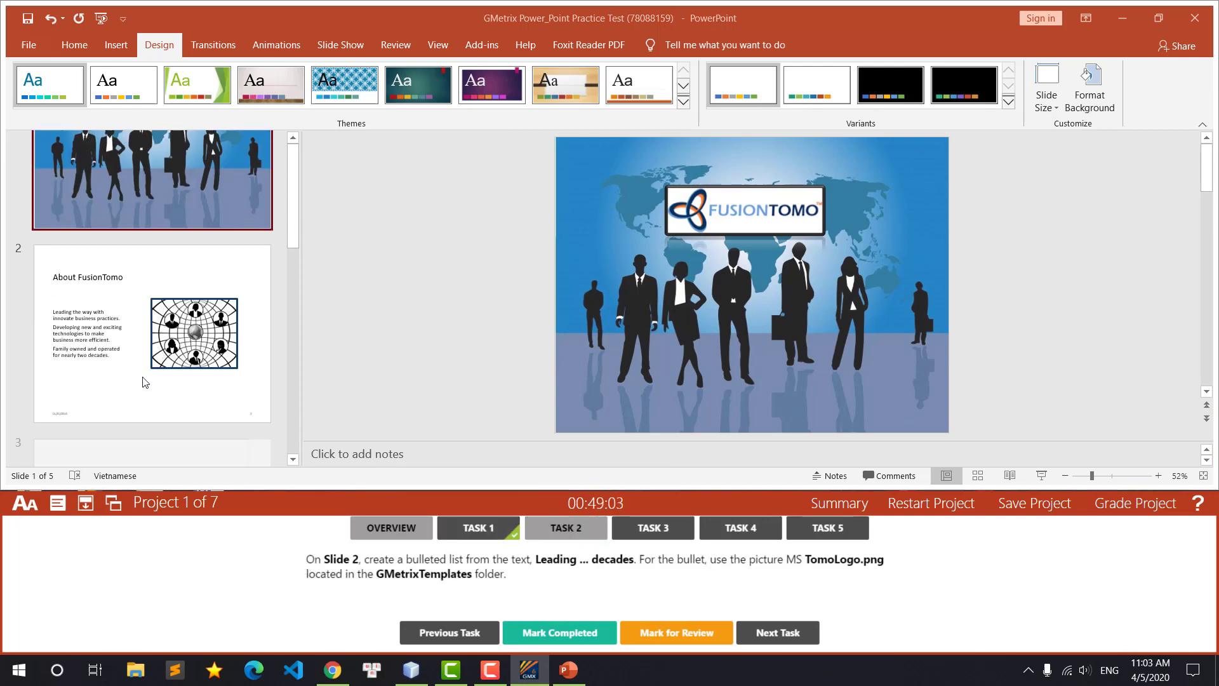
left_click(122, 346)
left_click(626, 313)
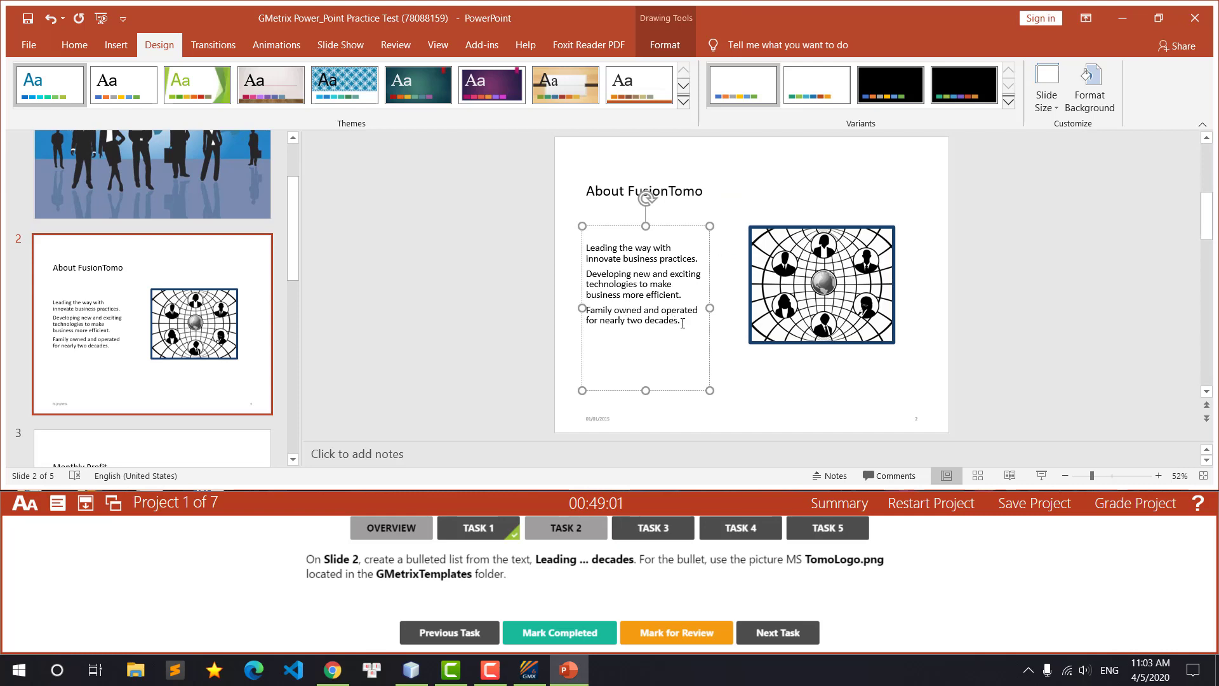
left_click_drag(682, 323, 584, 246)
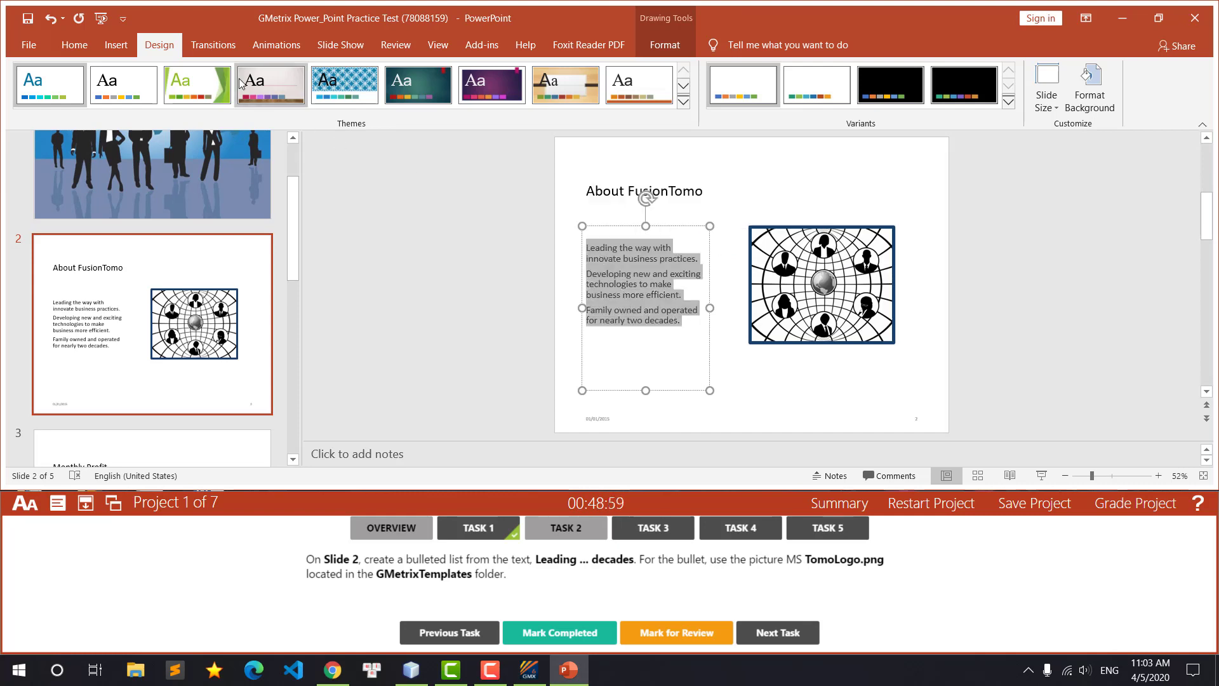
Step: Apply GMetrixTemplates\TomoLogo.png as picture bullets and mark Task 2 completed
left_click(74, 44)
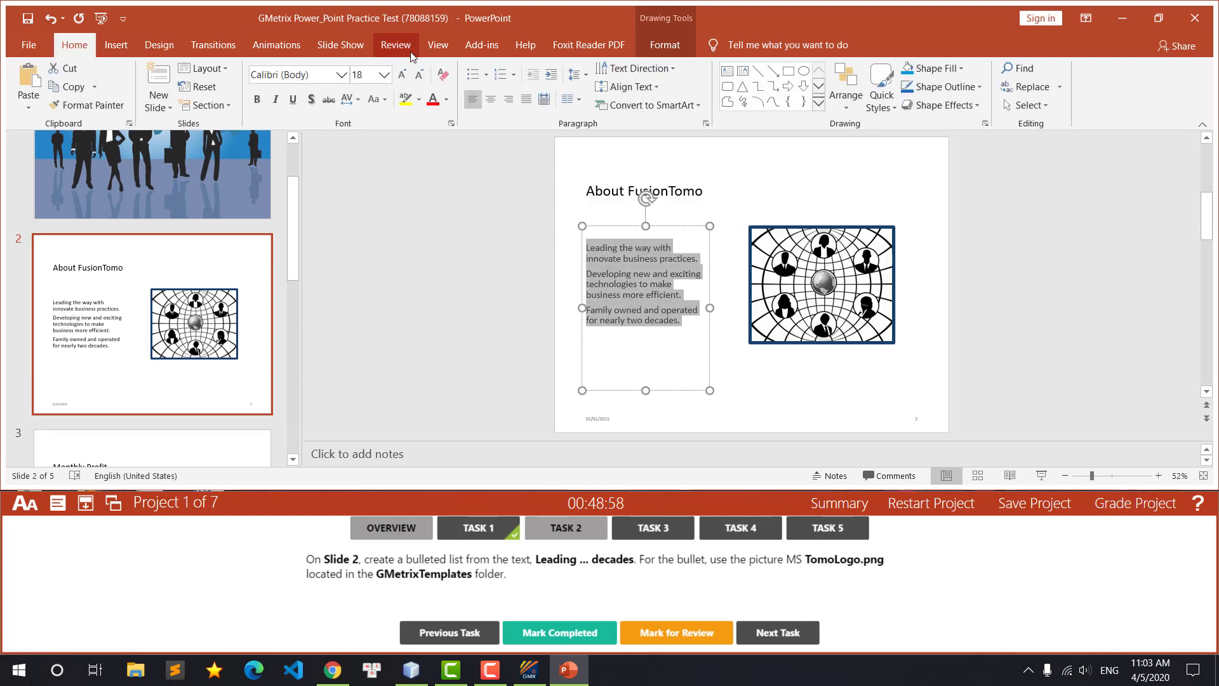
left_click(485, 74)
left_click(527, 305)
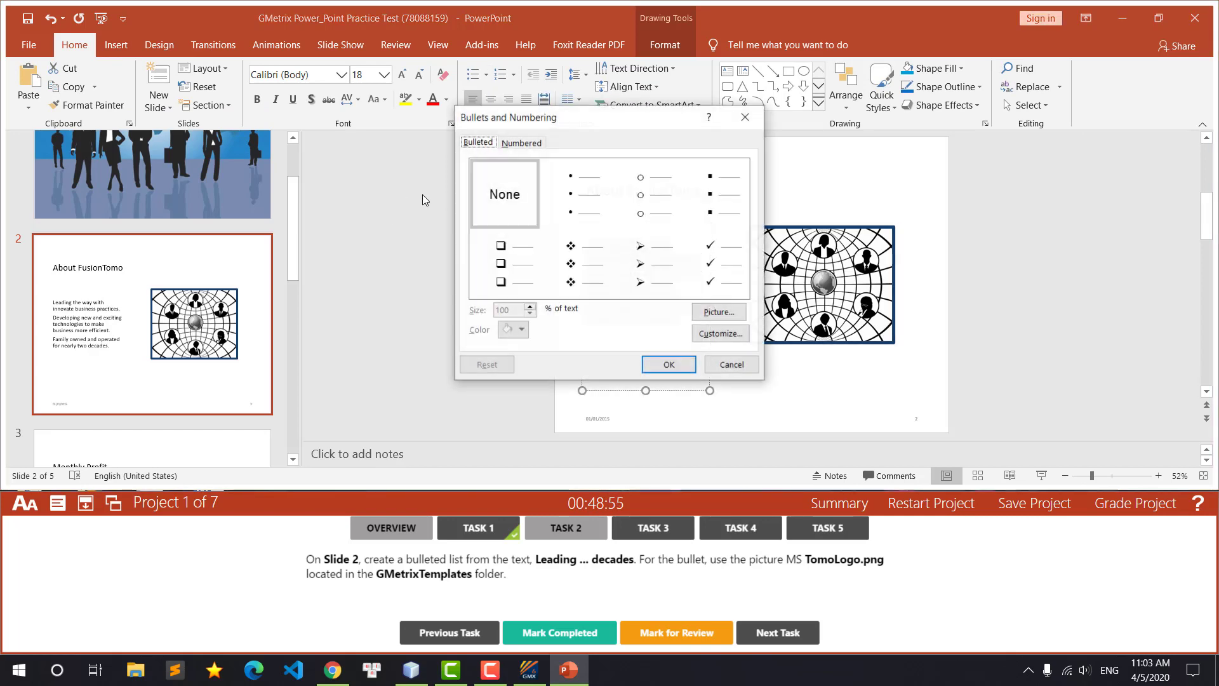
left_click(590, 209)
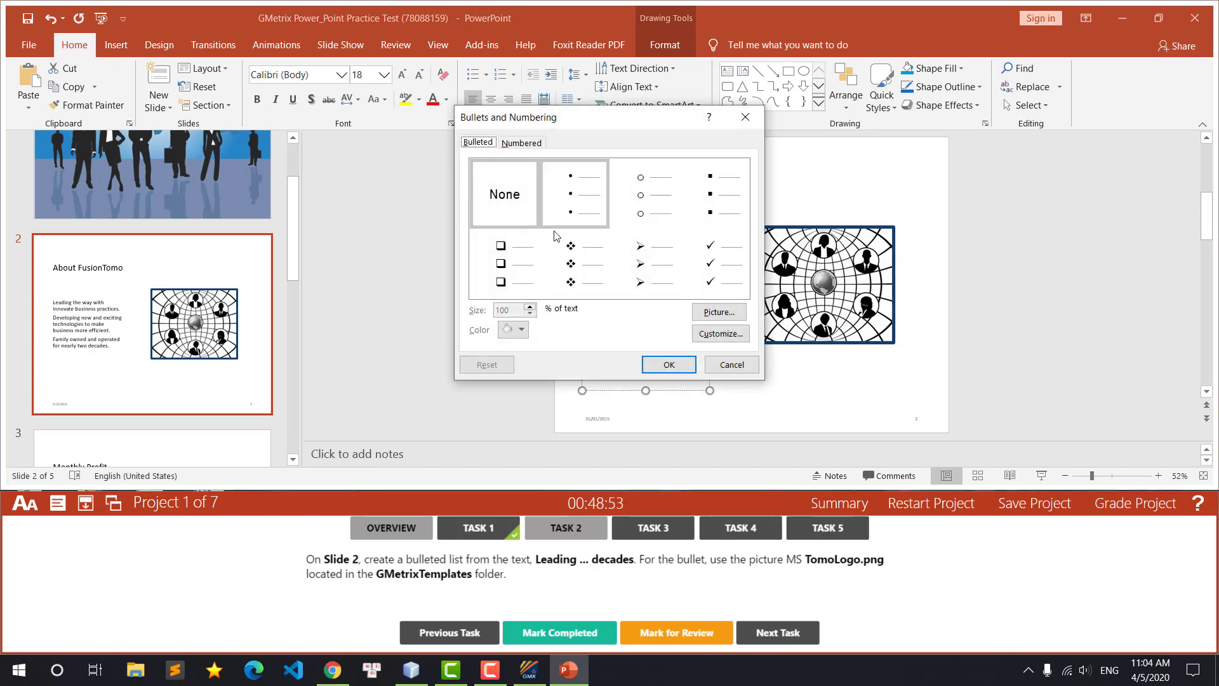
left_click(701, 312)
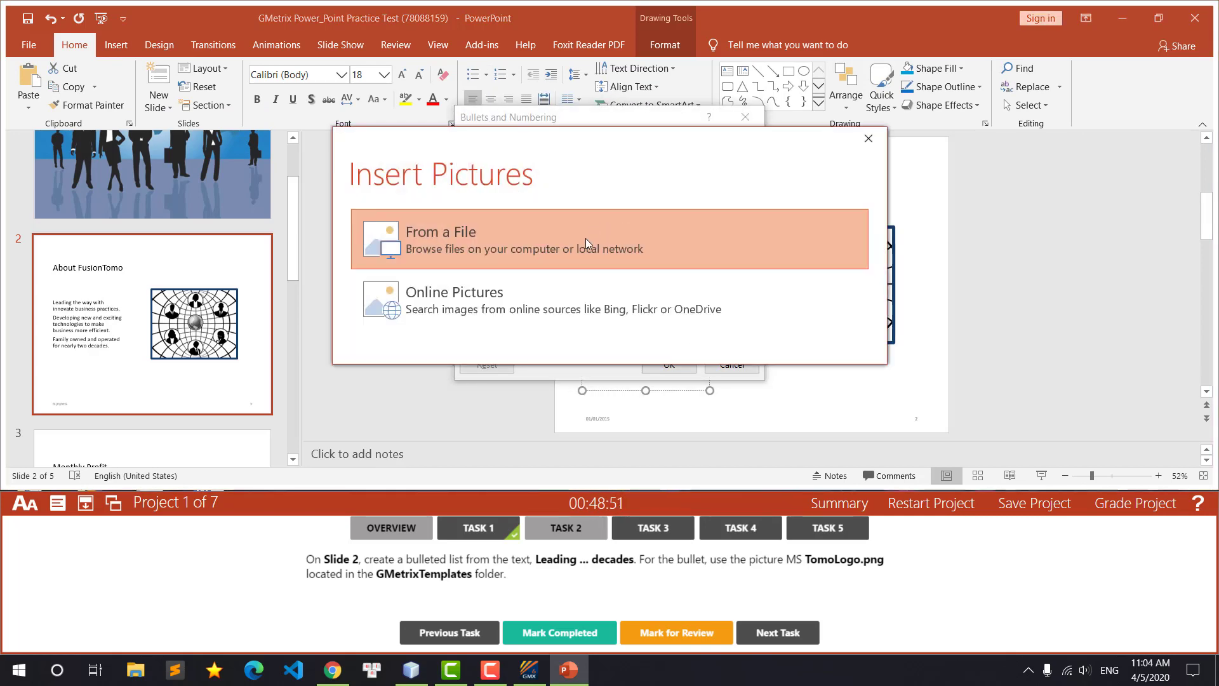
left_click(586, 240)
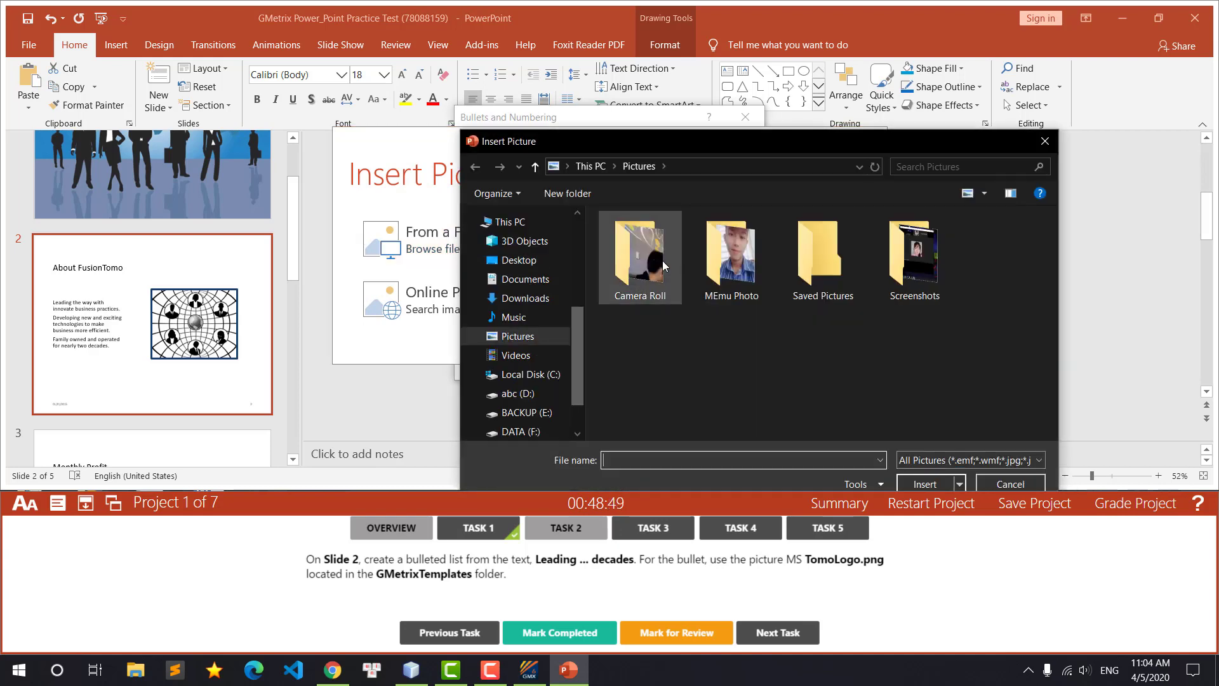
left_click(525, 278)
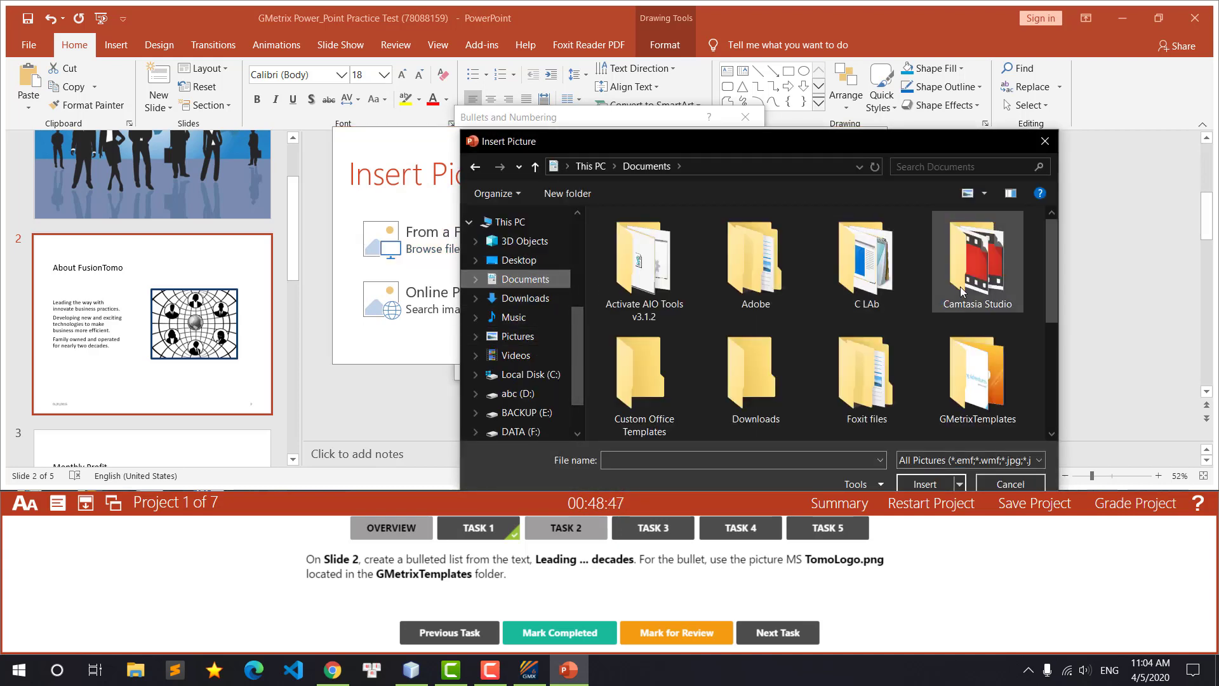
double_click(960, 353)
left_click(639, 254)
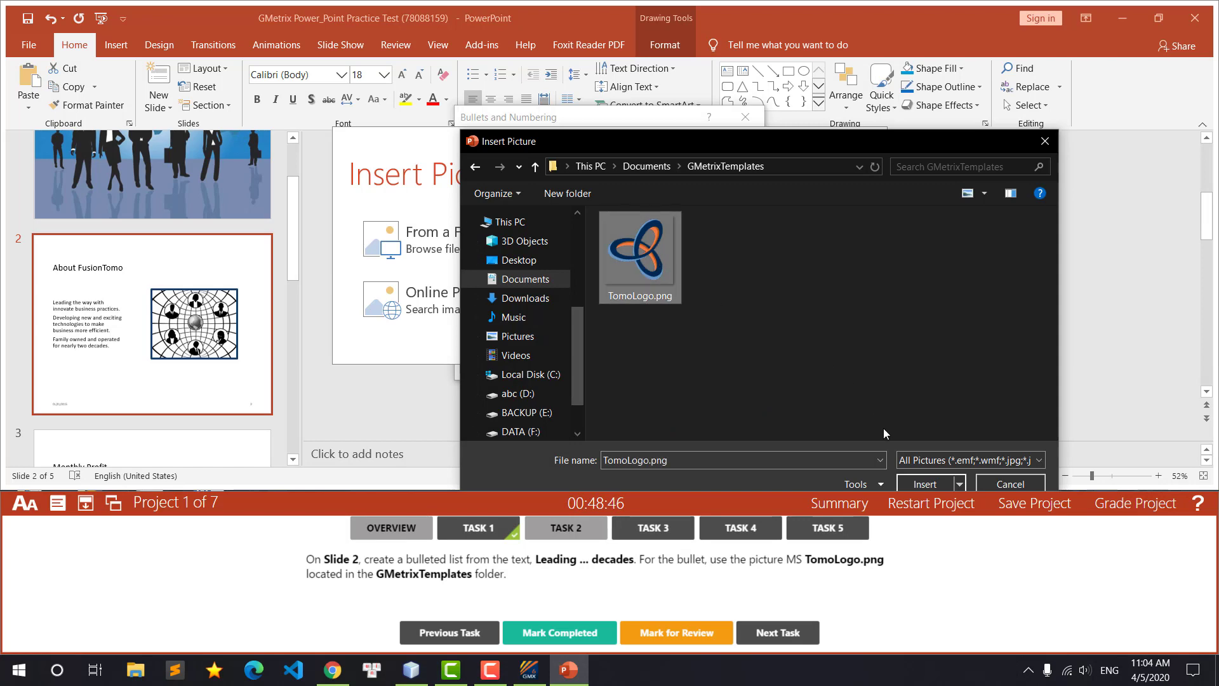
left_click(919, 482)
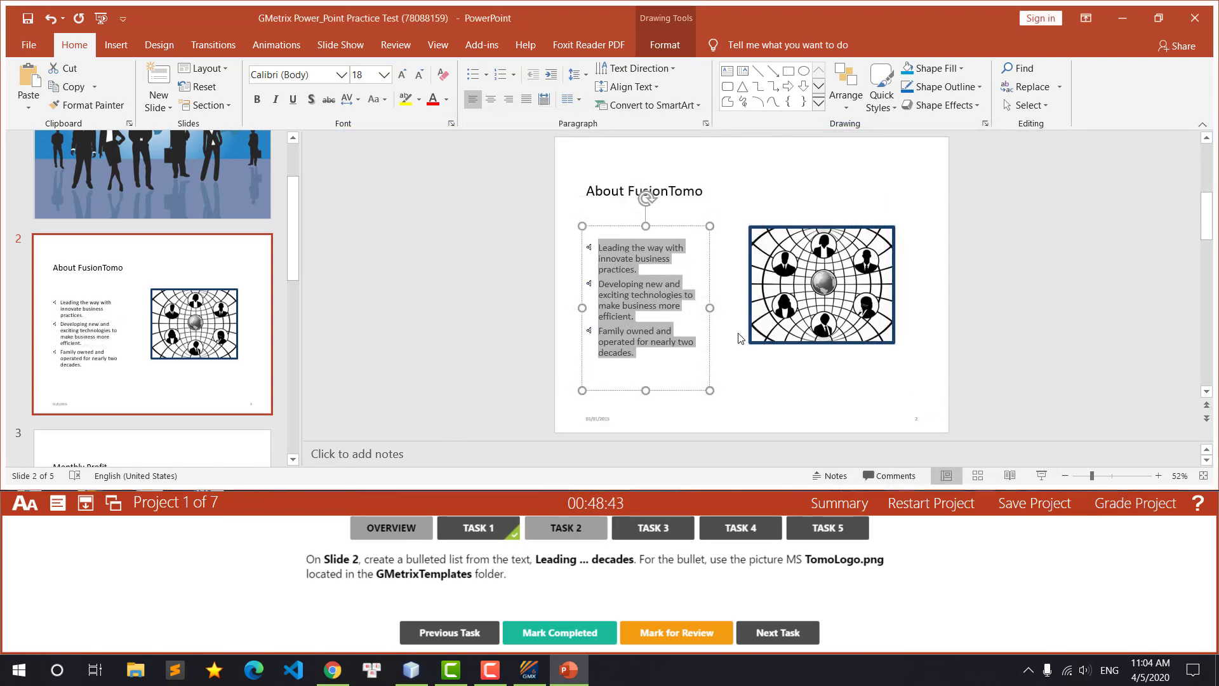
left_click(574, 632)
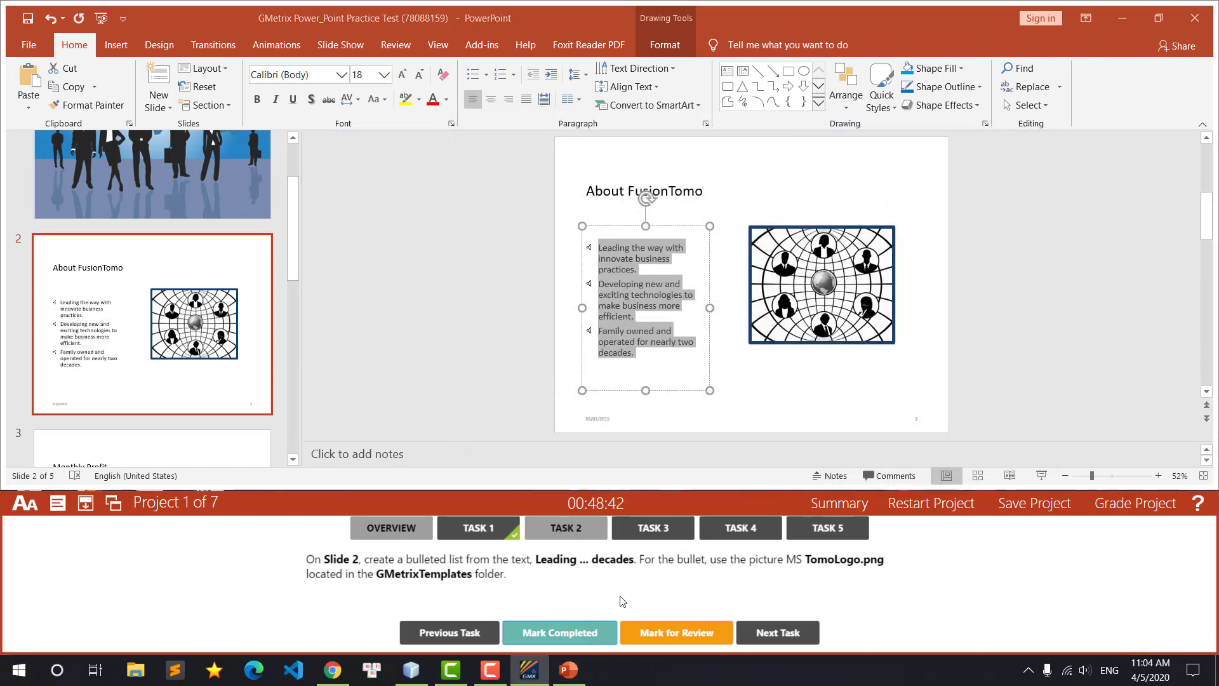
left_click(647, 543)
Step: Insert the slides from FT Draft.pptx after slide 2, listing All Files to find it
left_click(159, 380)
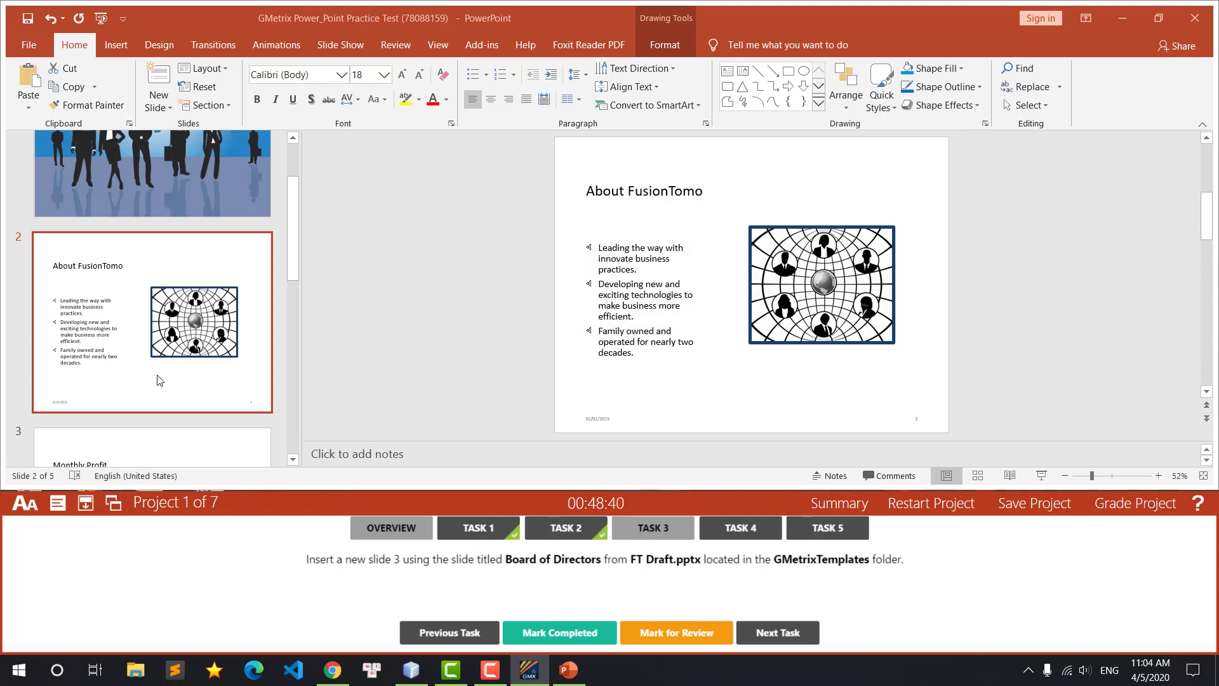
scroll(153, 355, "down", 3)
scroll(127, 337, "up", 3)
scroll(121, 279, "down", 1)
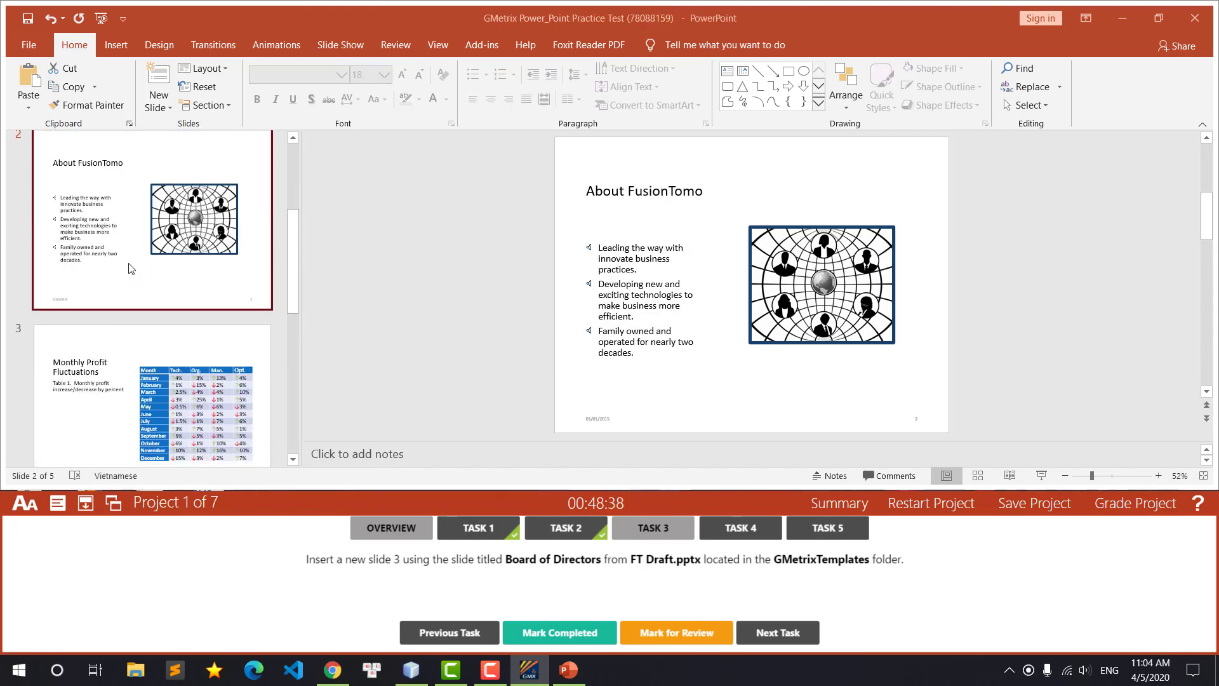
right_click(146, 248)
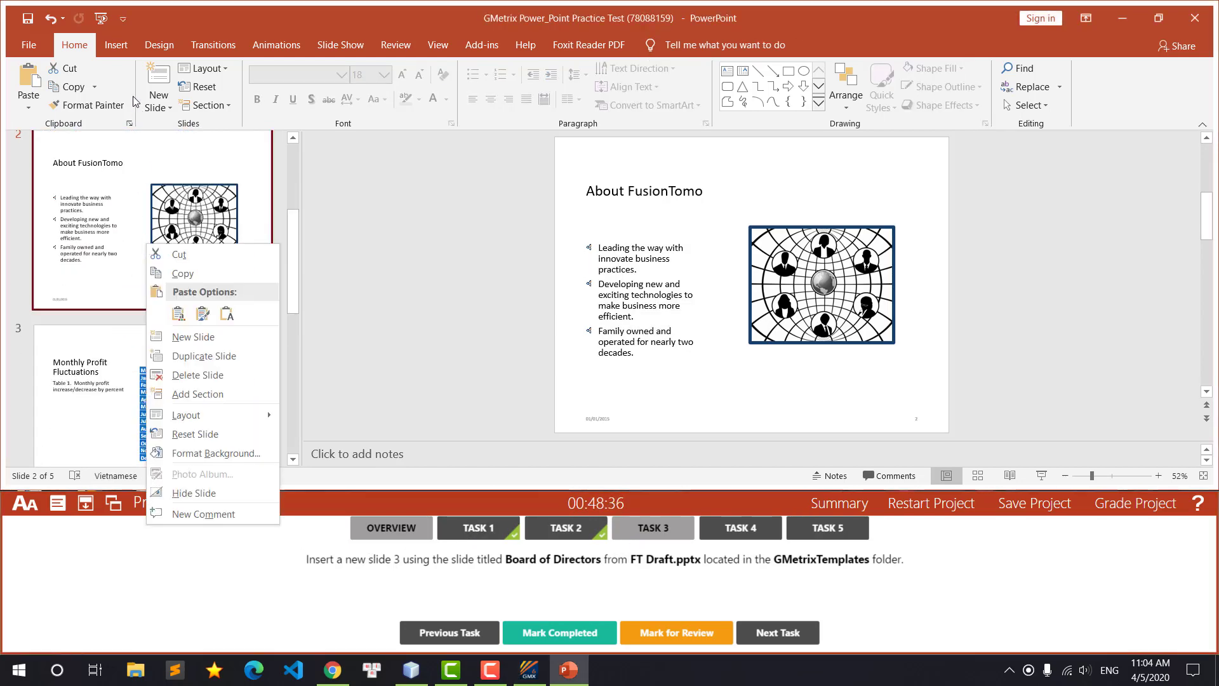
left_click(116, 45)
left_click(29, 102)
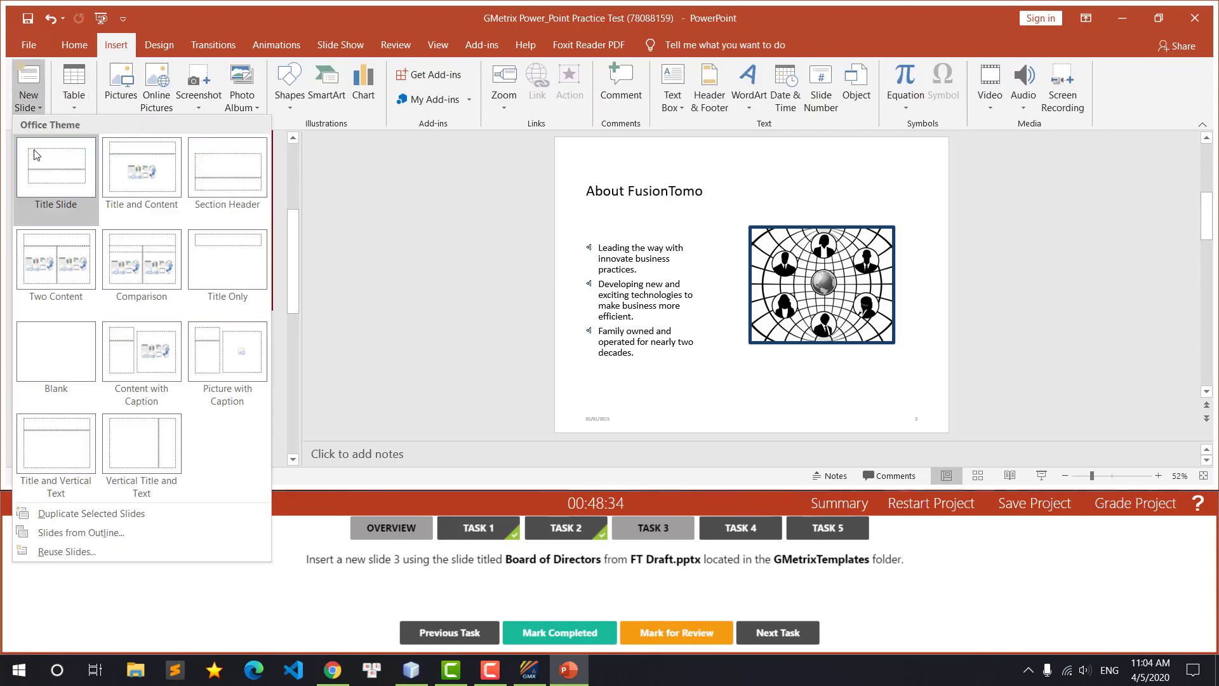
left_click(378, 363)
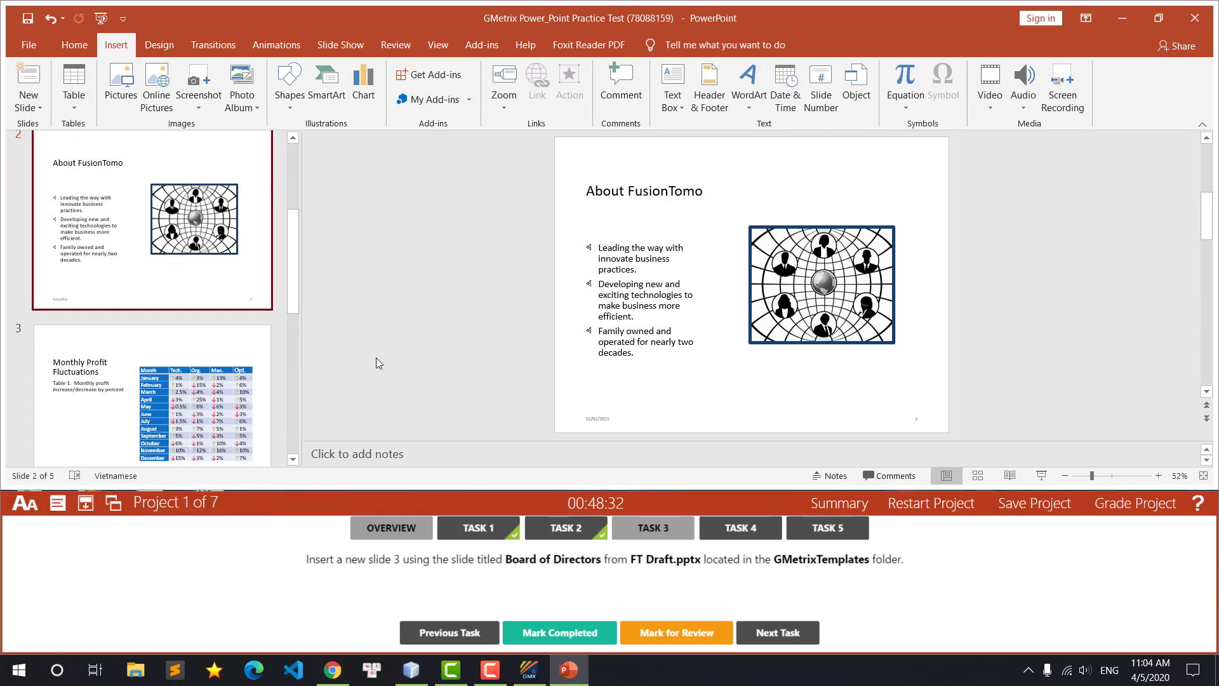
left_click(482, 336)
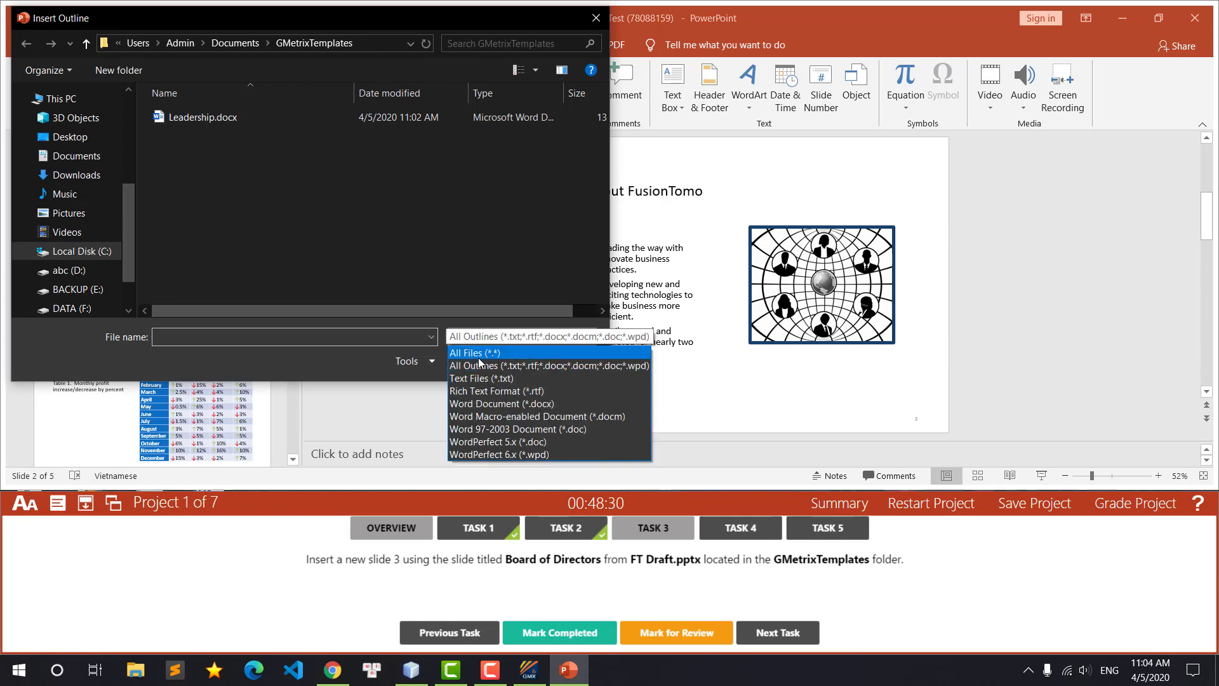
left_click(475, 353)
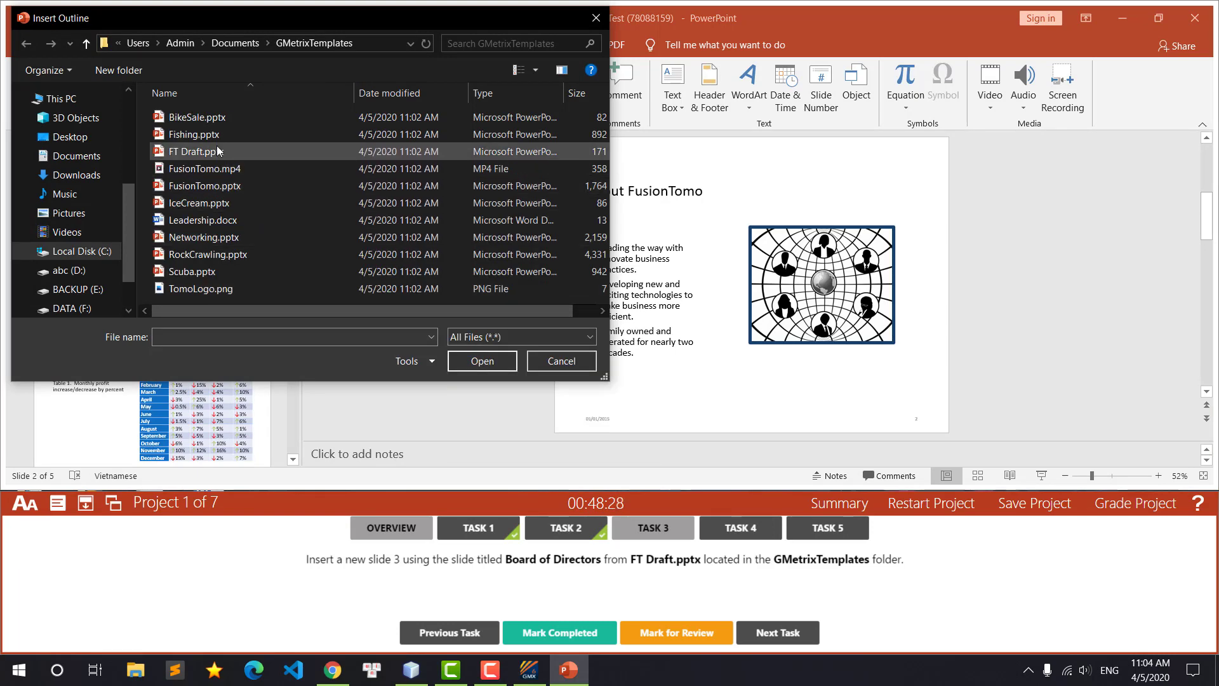
left_click(217, 151)
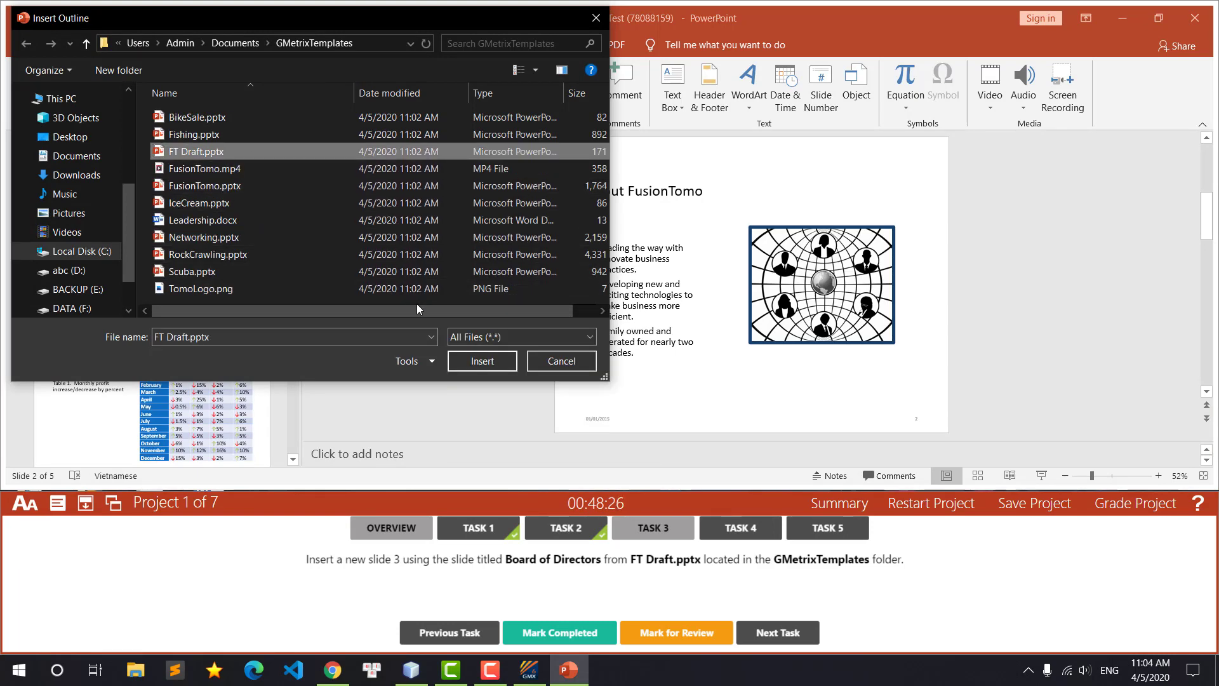
left_click(483, 361)
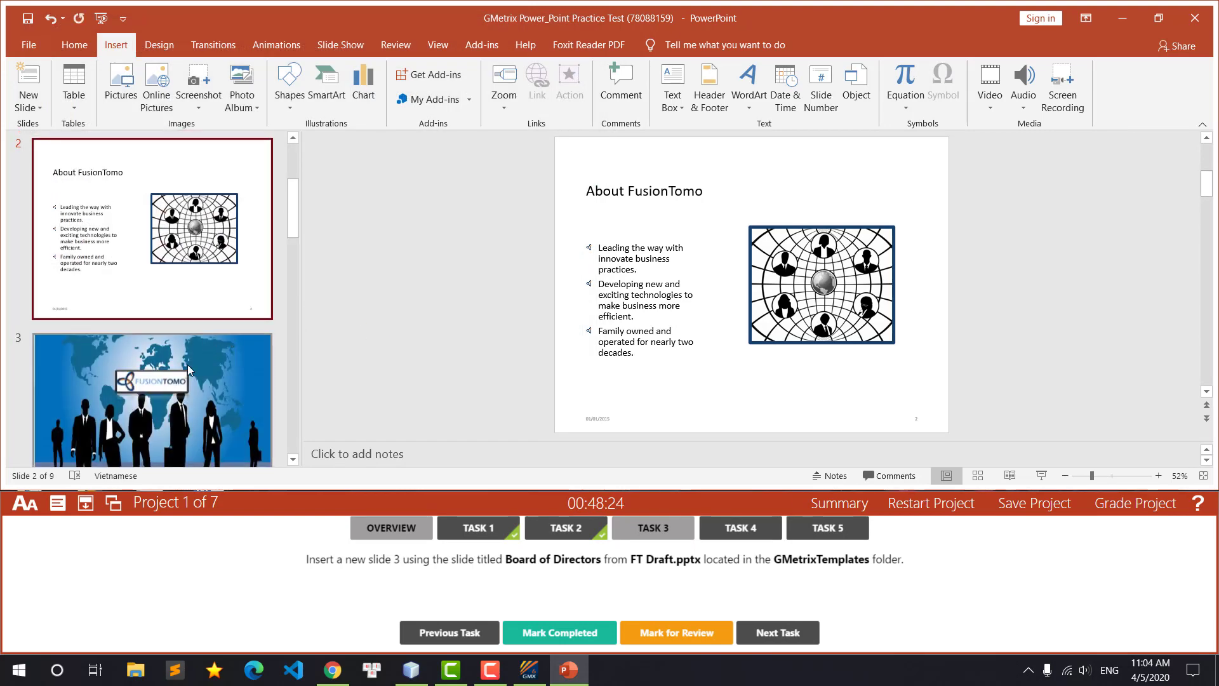
Step: Delete the extra FusionTomo image, Monthly Profit and Profit by Department slides
left_click(188, 364)
key("Delete")
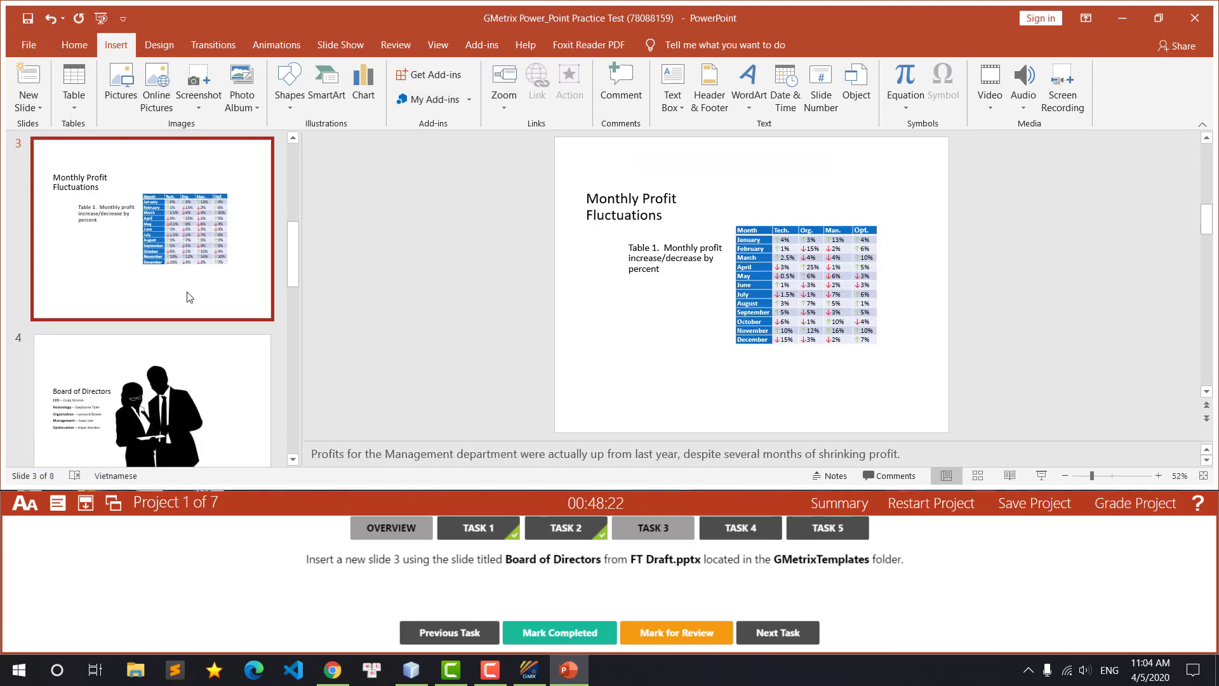
key("Delete")
left_click(162, 318)
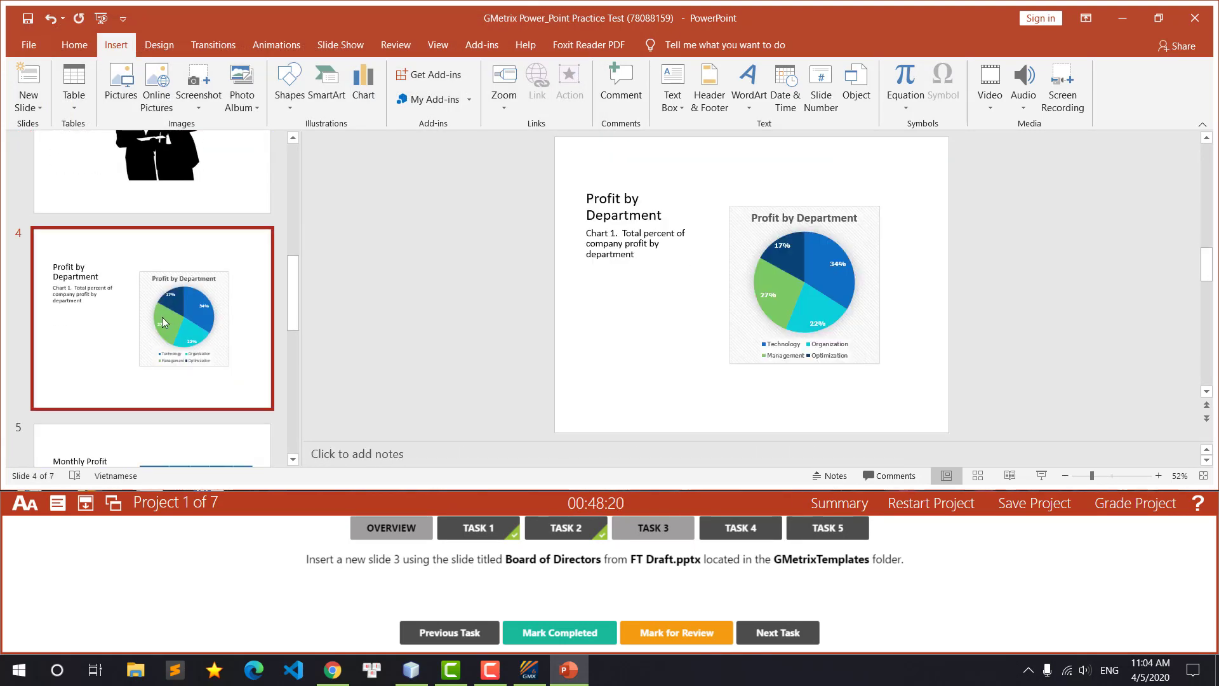
key("Delete")
Step: Review the slides to confirm Board of Directors is slide 3, then mark Task 3 completed
scroll(189, 280, "down", 3)
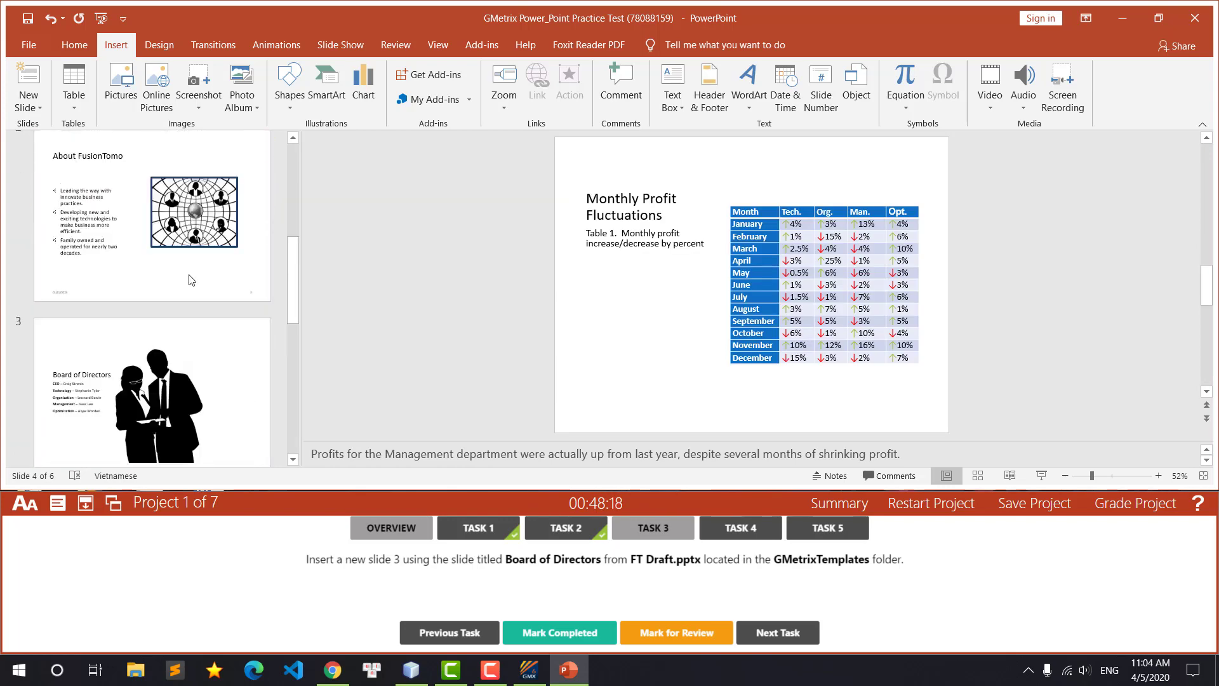
scroll(189, 279, "up", 3)
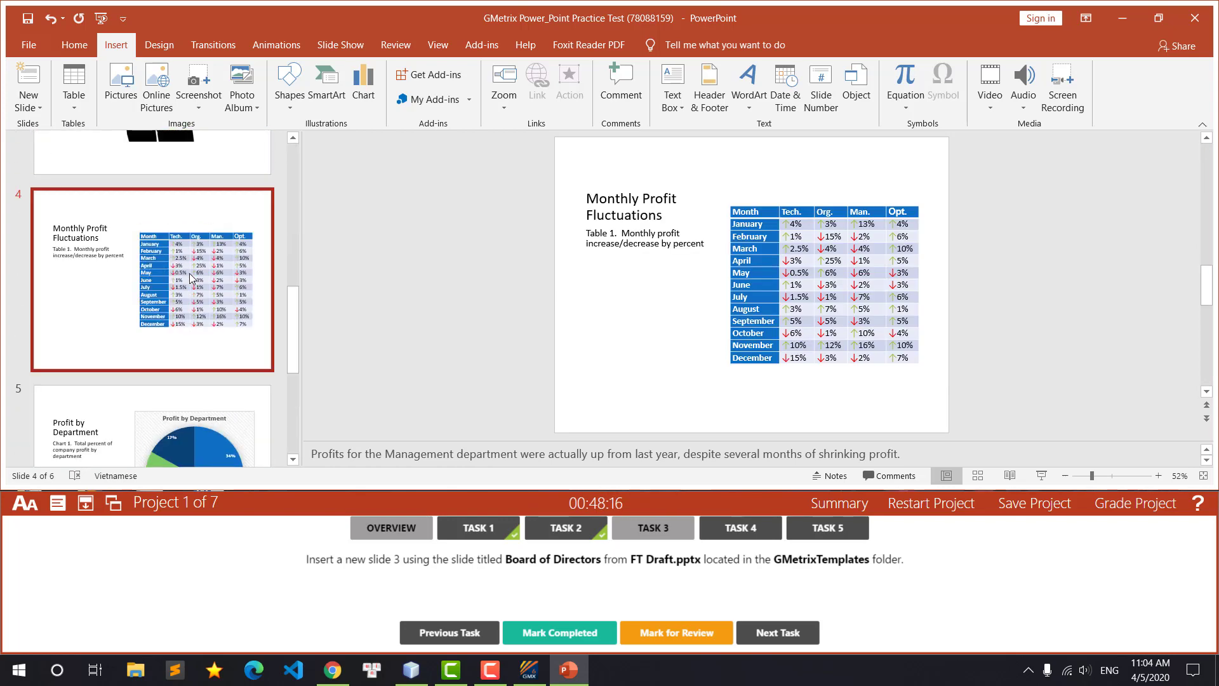
scroll(189, 279, "up", 5)
scroll(188, 279, "down", 3)
scroll(188, 279, "down", 5)
scroll(192, 278, "up", 3)
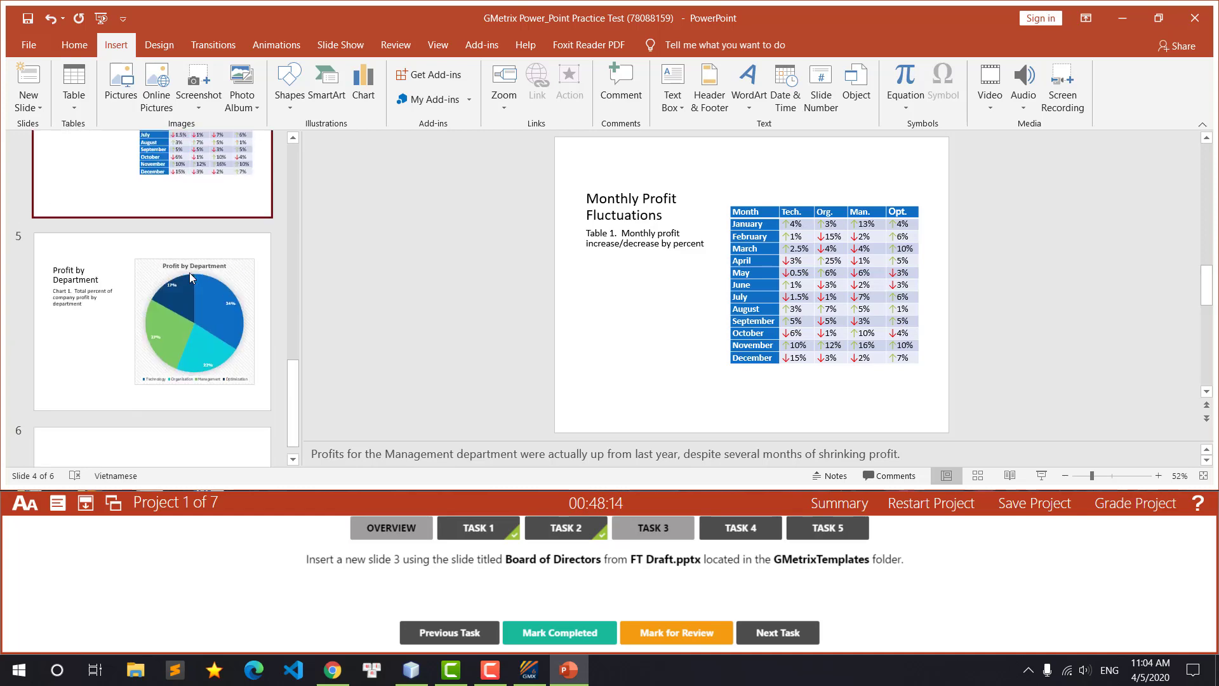
scroll(192, 277, "up", 1)
scroll(192, 277, "up", 2)
scroll(203, 277, "up", 2)
scroll(203, 276, "up", 2)
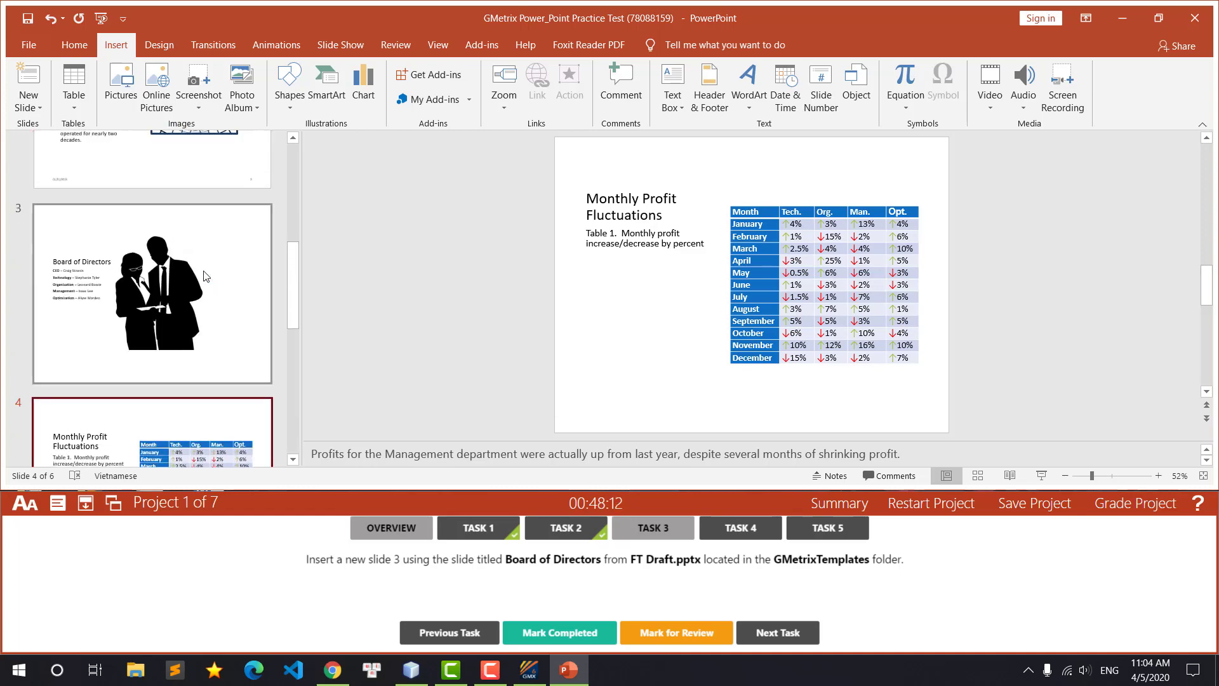
scroll(203, 276, "up", 4)
scroll(203, 276, "down", 2)
scroll(203, 276, "down", 3)
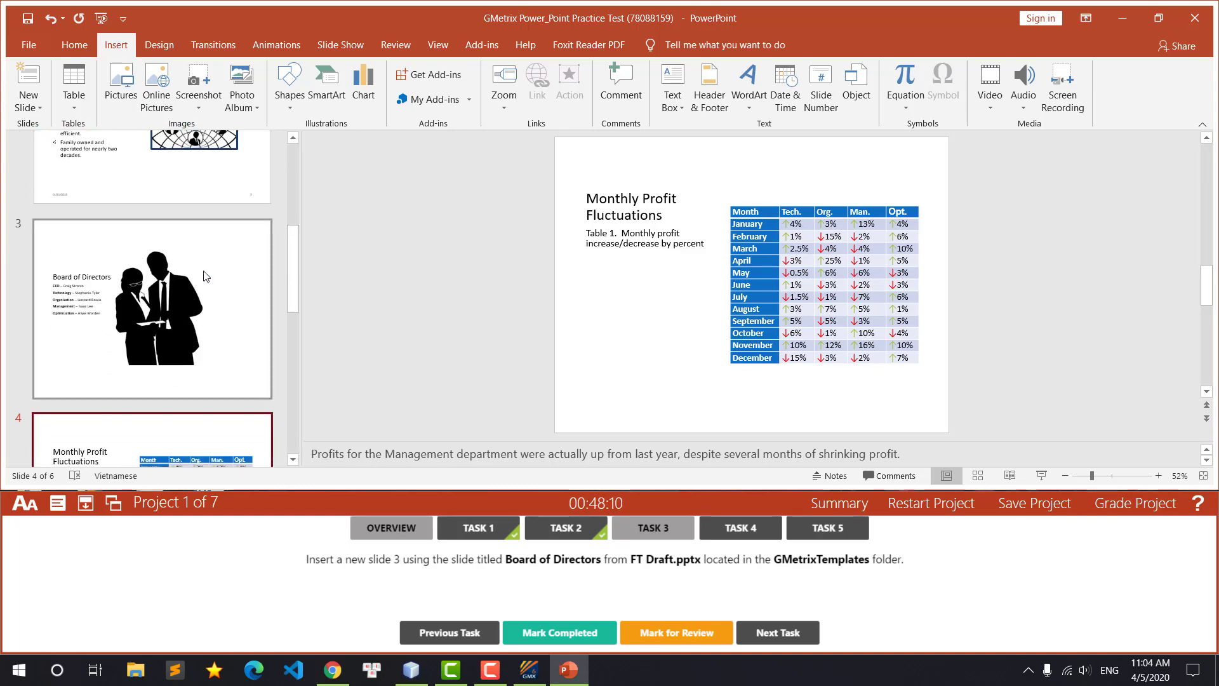
scroll(202, 273, "down", 3)
left_click(187, 327)
scroll(188, 322, "down", 2)
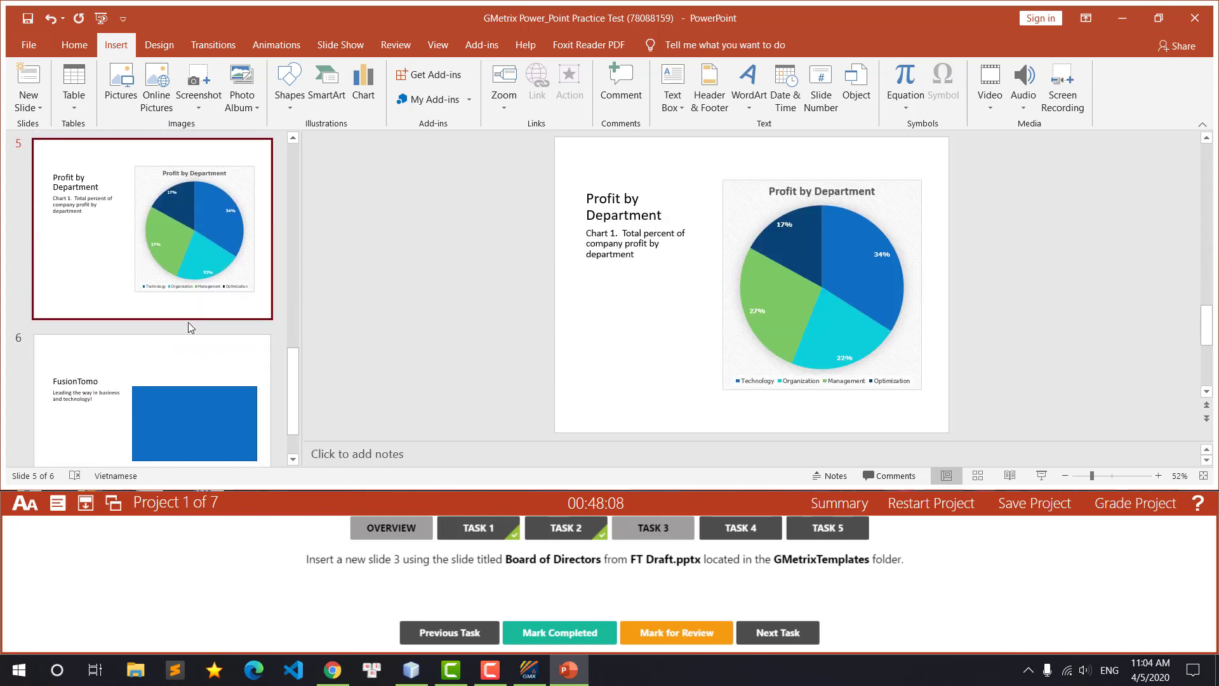
scroll(188, 318, "down", 2)
scroll(188, 315, "up", 5)
left_click(193, 268)
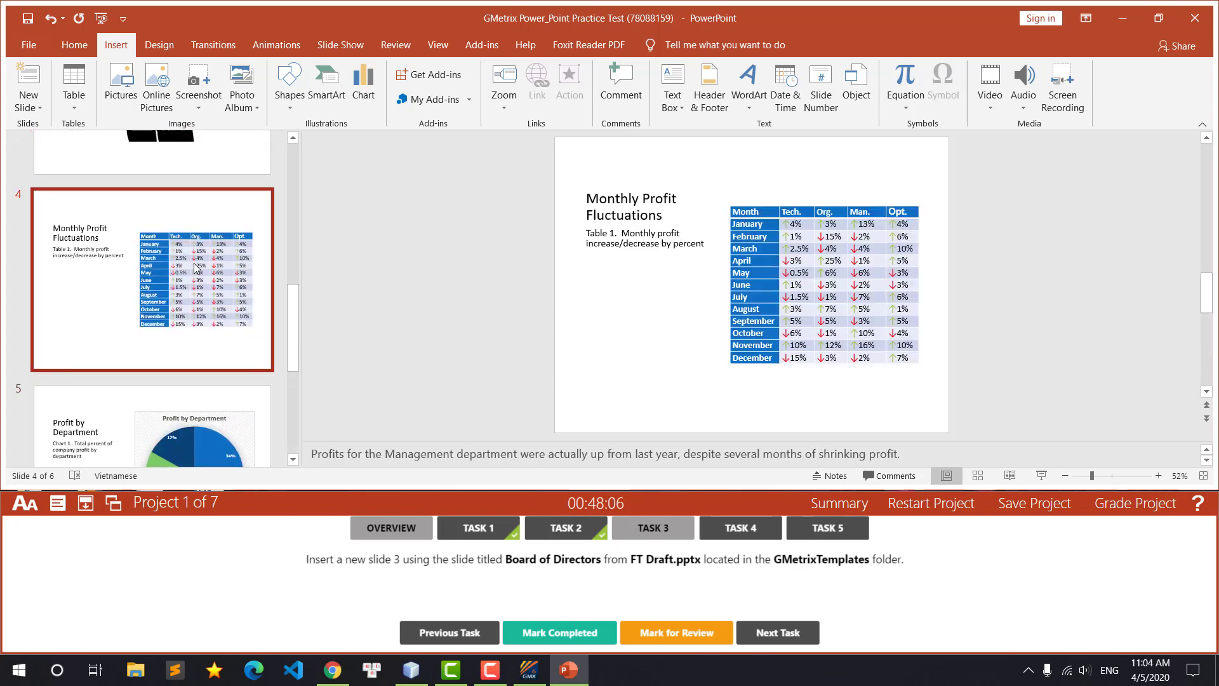
scroll(194, 270, "up", 3)
left_click(186, 274)
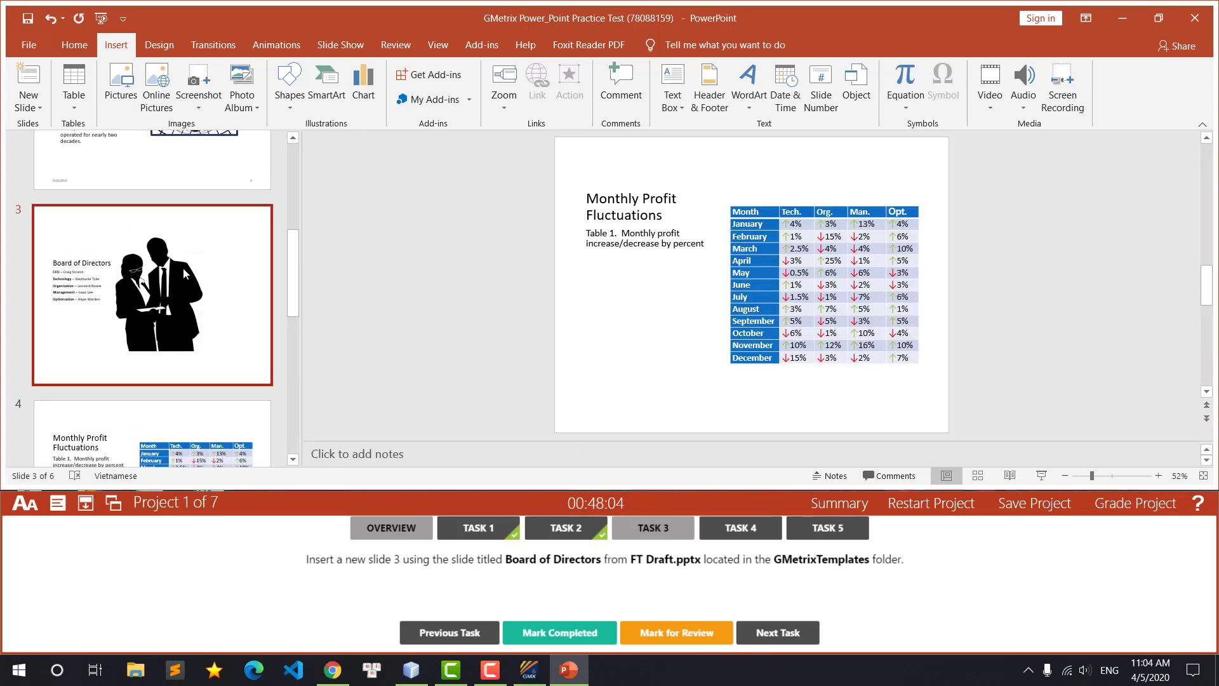
scroll(185, 274, "up", 2)
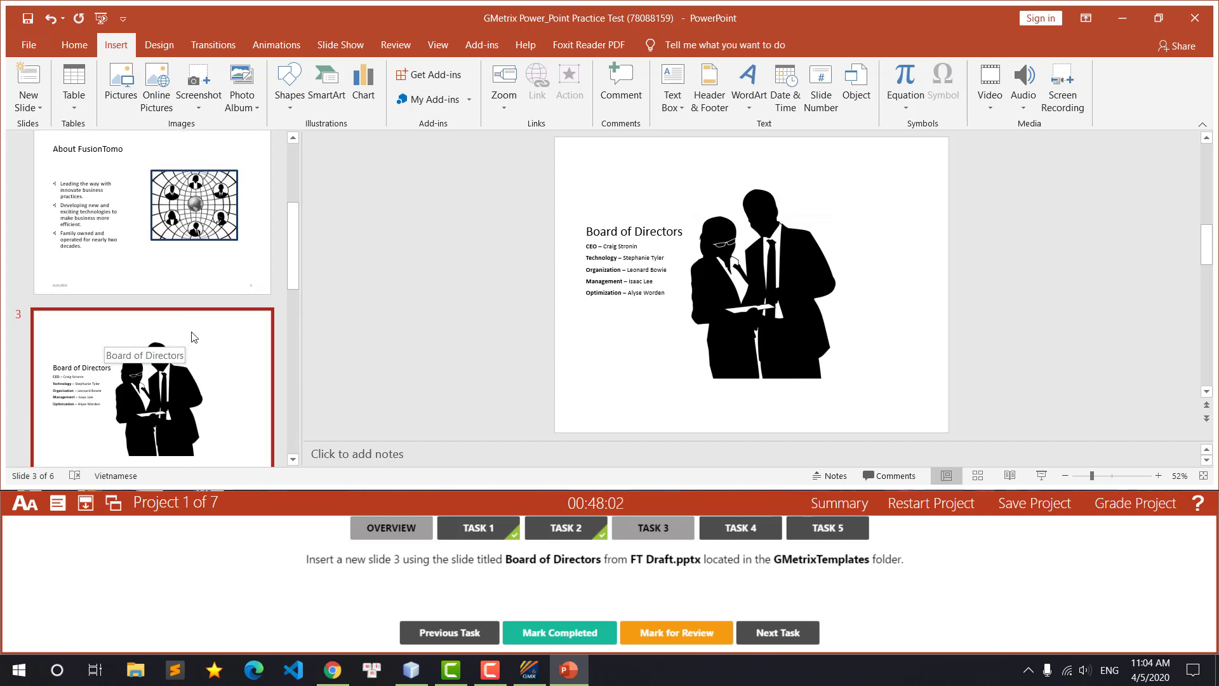
scroll(213, 324, "down", 2)
scroll(213, 323, "down", 5)
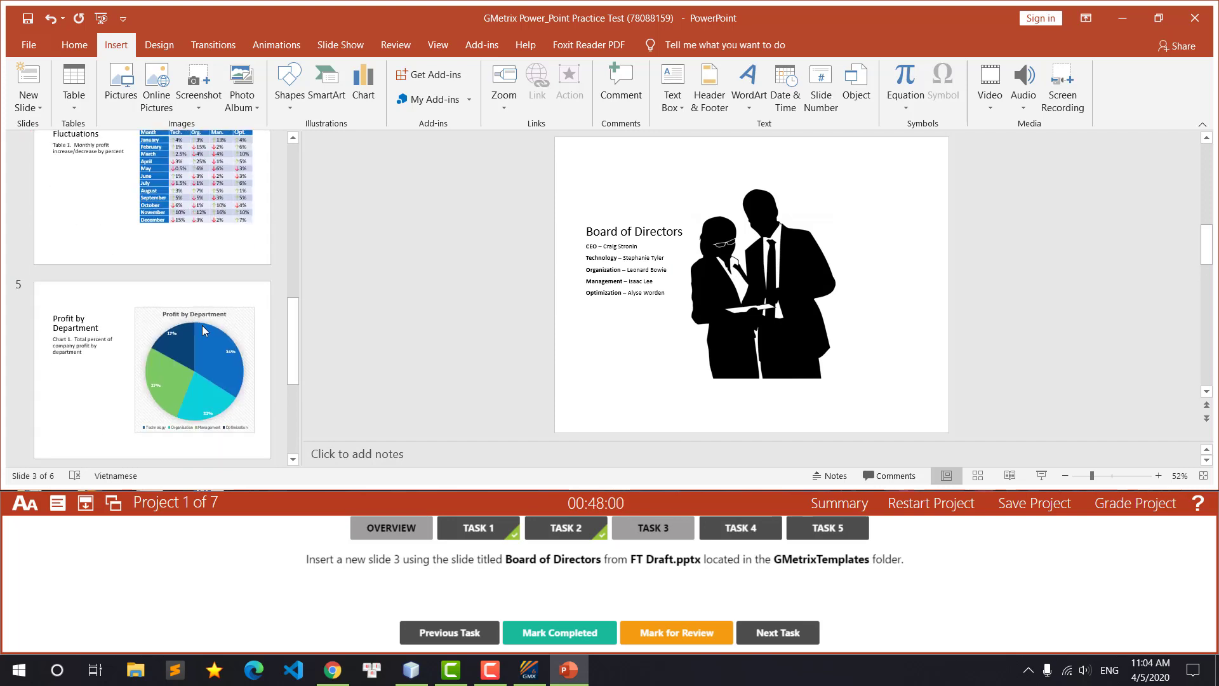
left_click(560, 632)
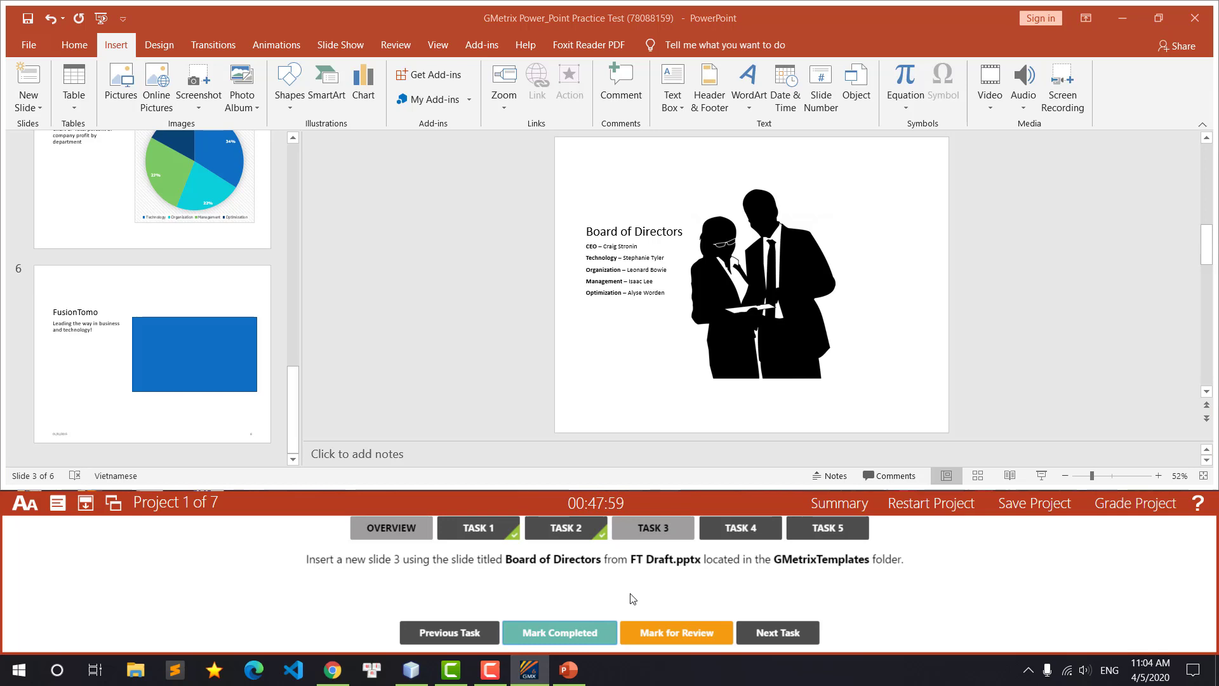
left_click(721, 538)
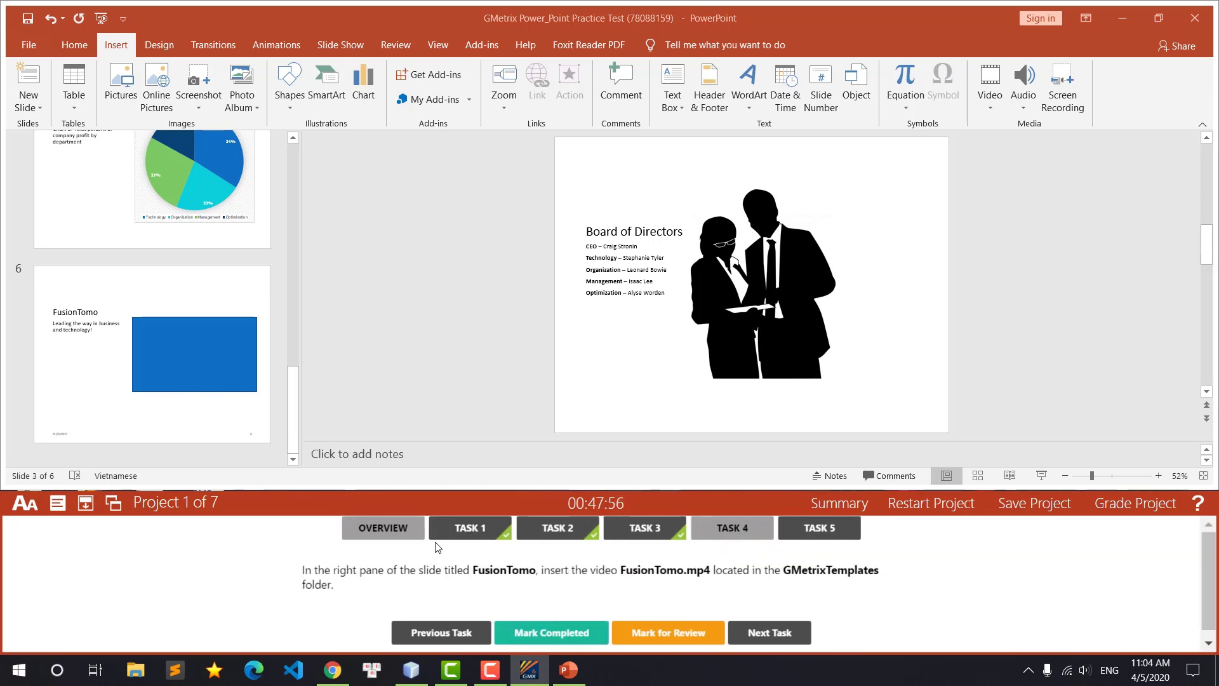
Step: Insert FusionTomo.mp4 into slide 6's right placeholder and mark Task 4 completed
left_click(176, 402)
left_click(835, 298)
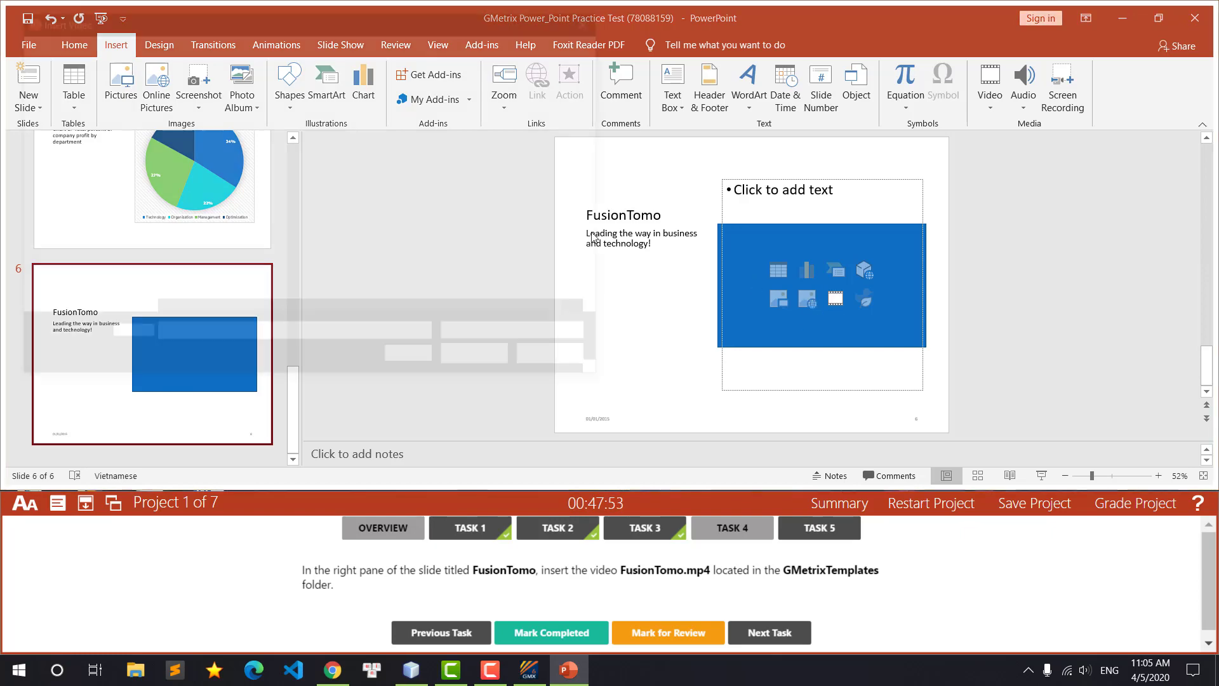
left_click(169, 152)
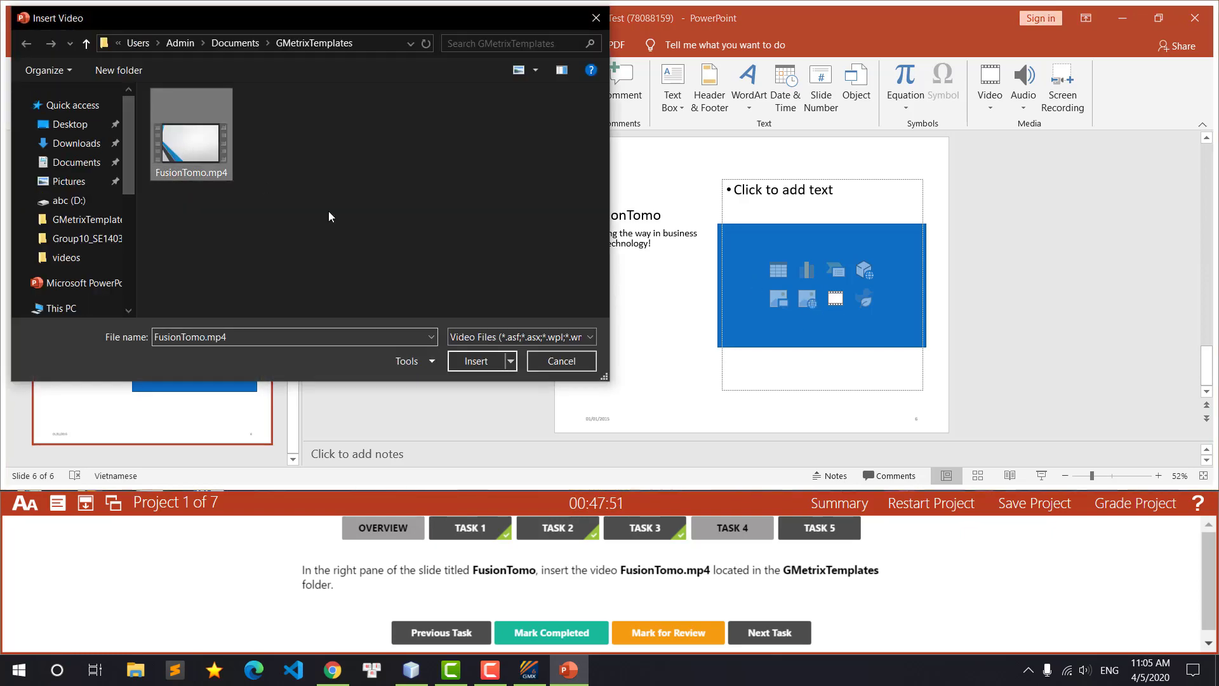
left_click(471, 360)
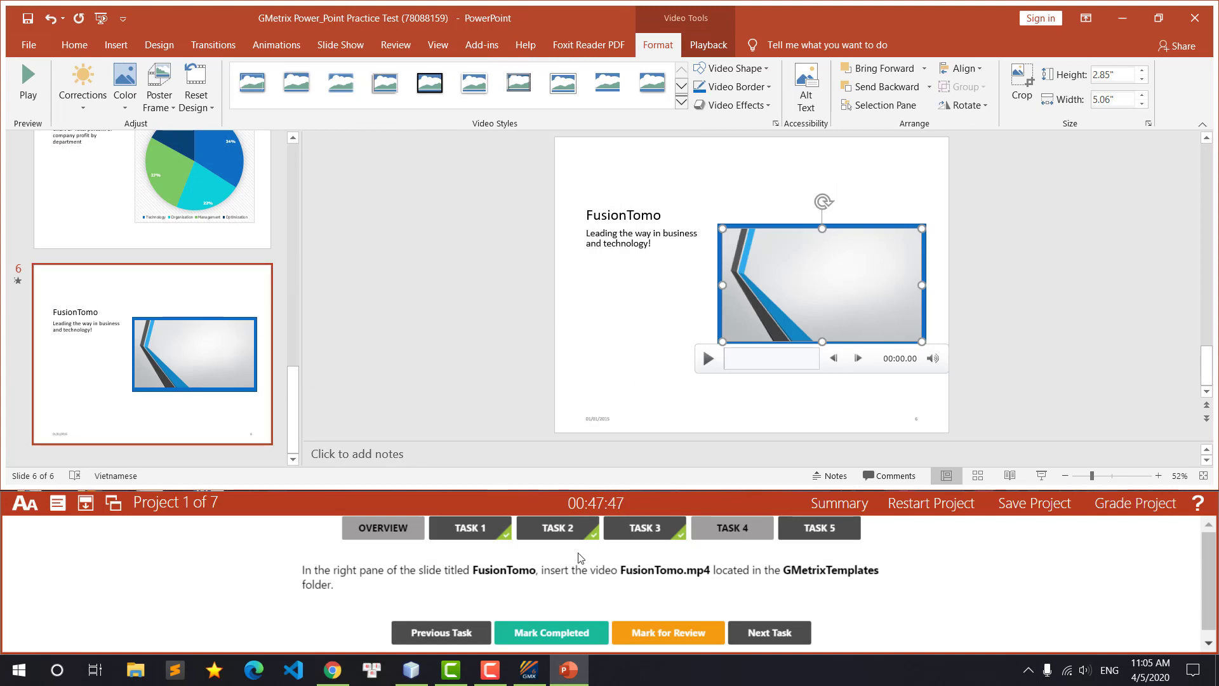
left_click(551, 632)
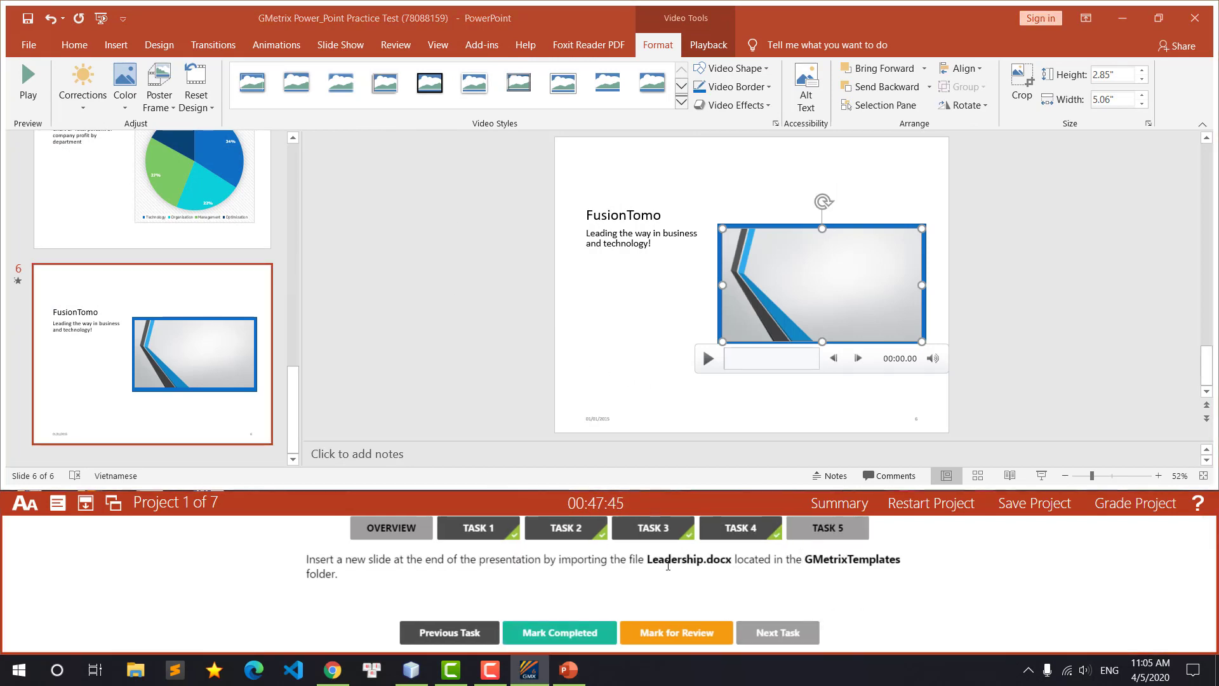
Step: Import Leadership.docx via Slides from Outline as slide 7 and mark Task 5 completed
left_click(116, 45)
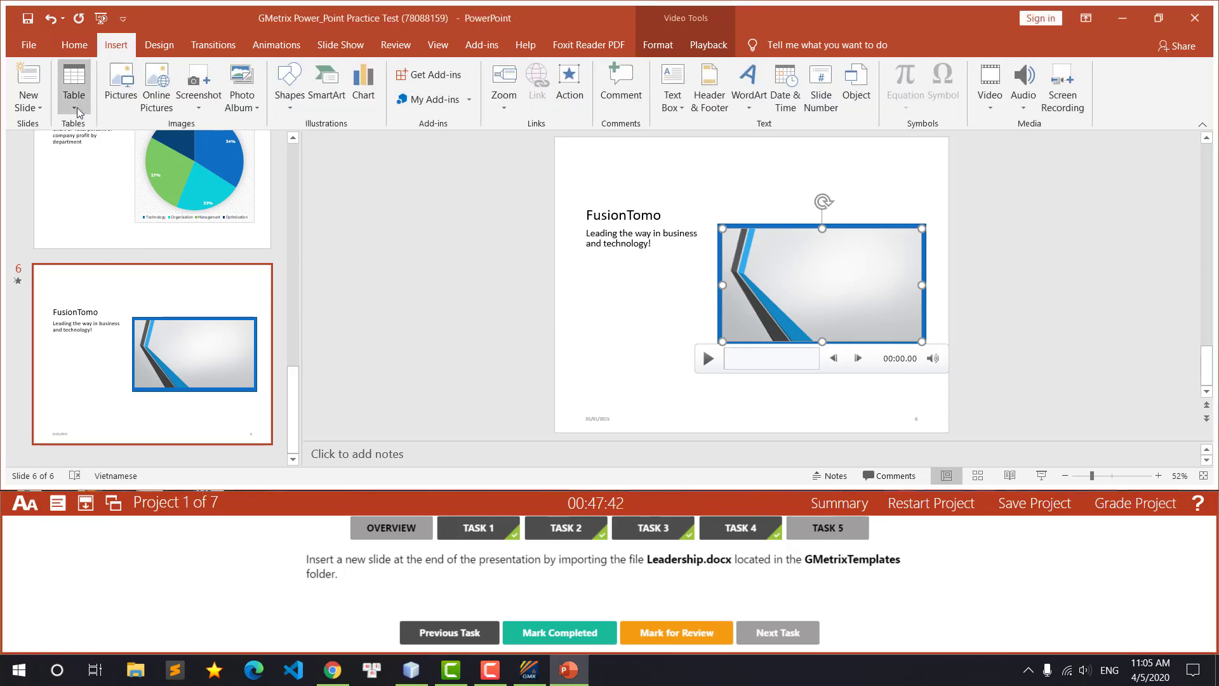
left_click(28, 105)
left_click(81, 531)
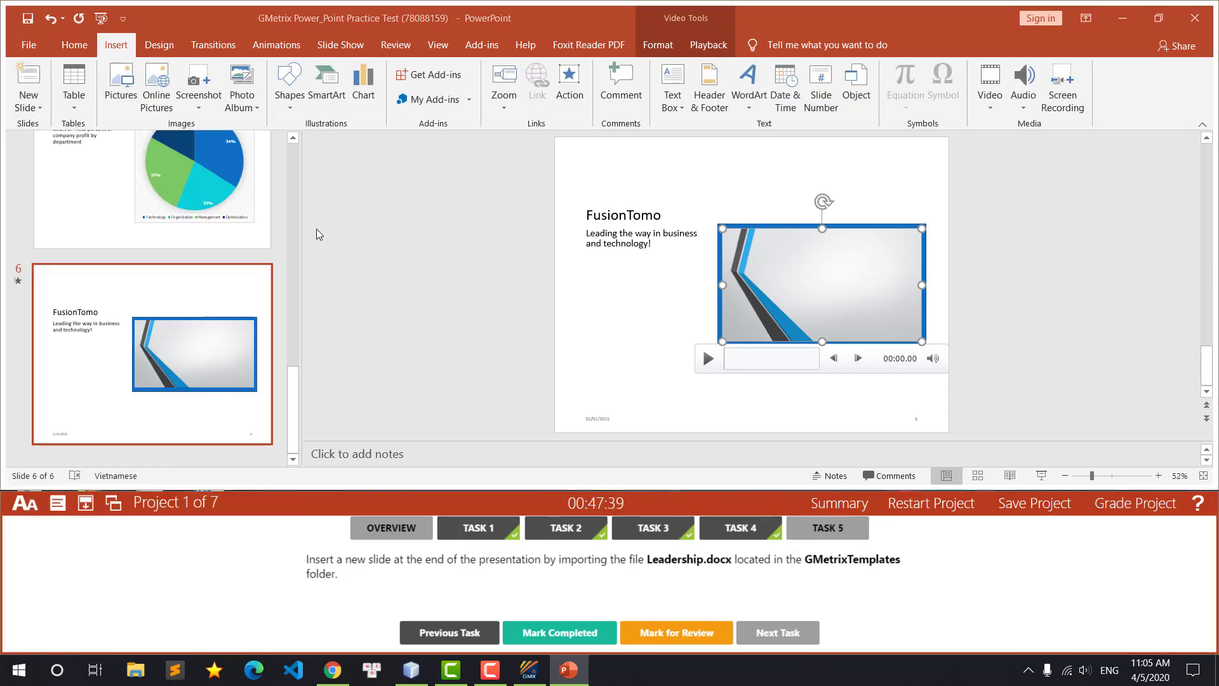
left_click(236, 119)
left_click(483, 361)
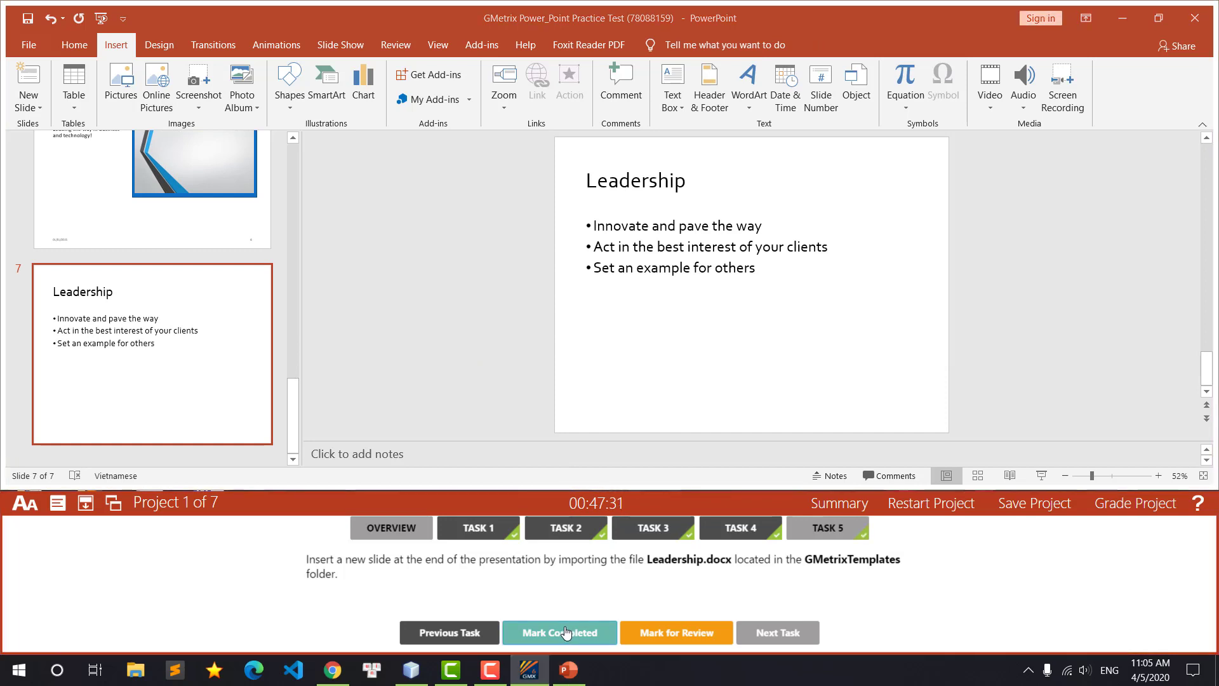
left_click(565, 632)
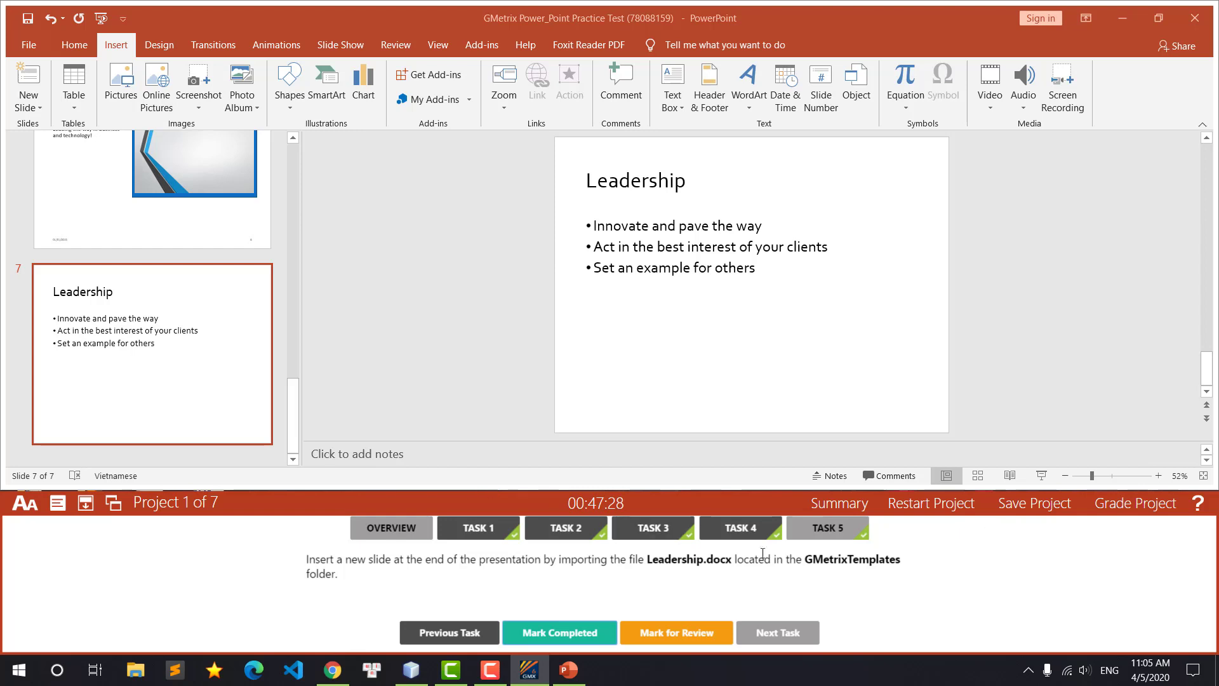
Step: Grade Project 1 and open Task 1 of the Networking Essentials project
left_click(1135, 511)
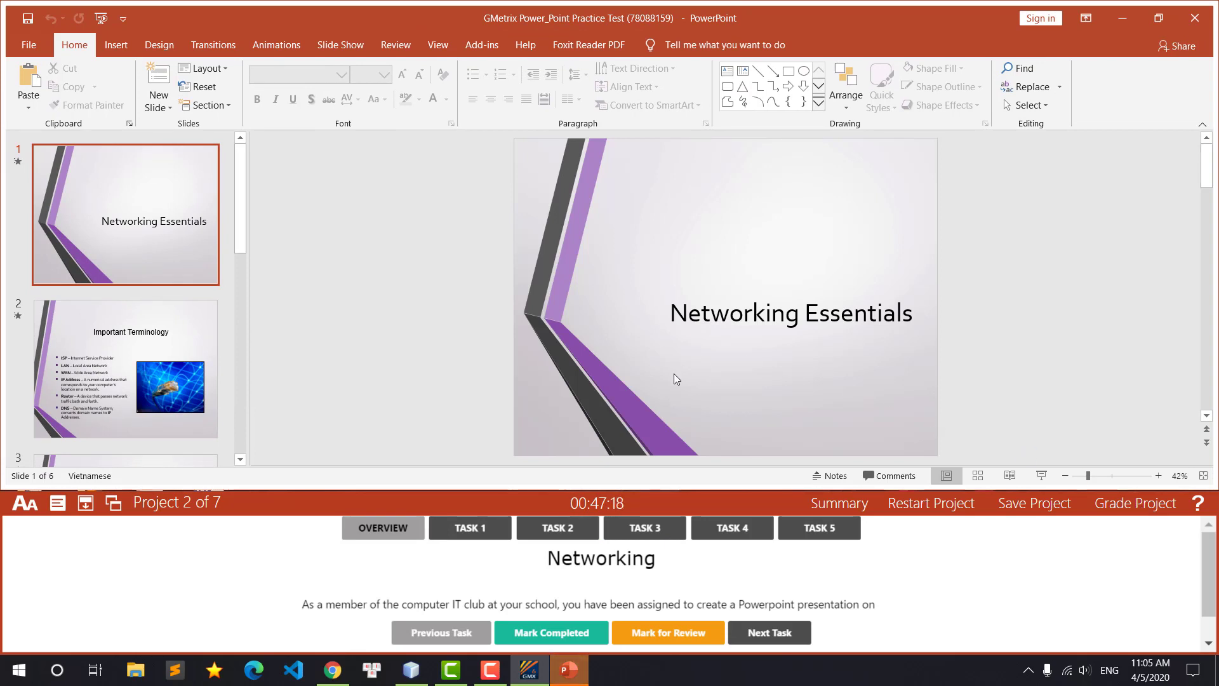
left_click(445, 537)
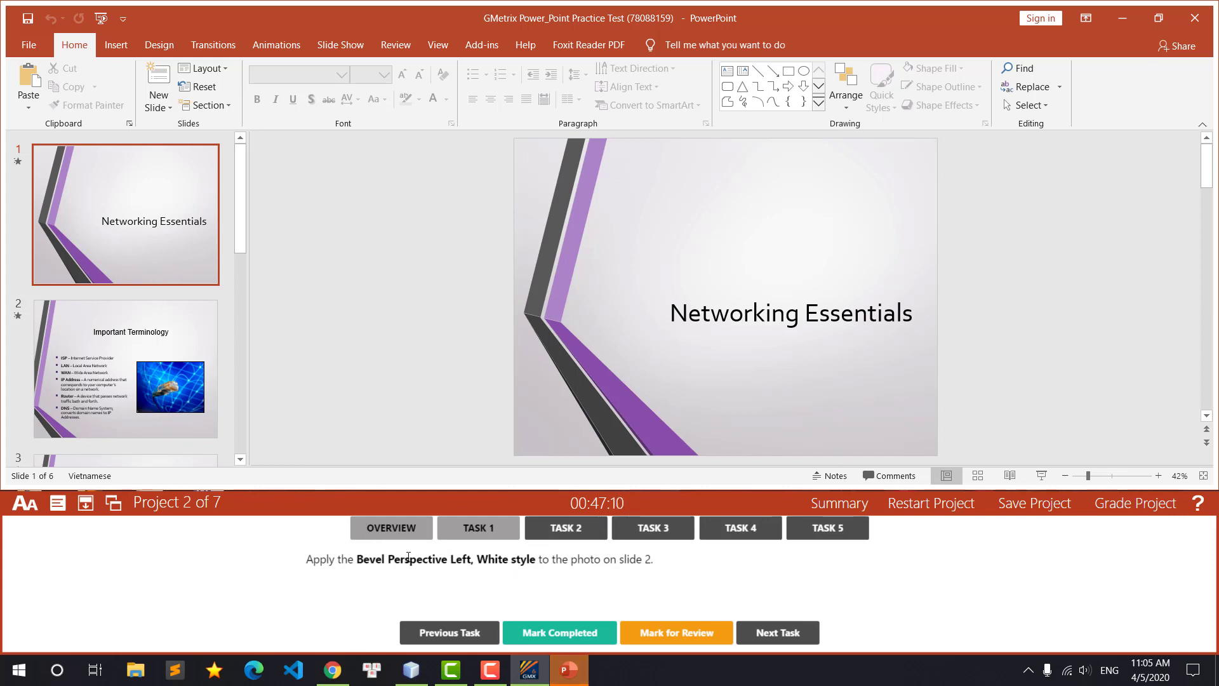
Step: Apply Bevel Perspective Left, White to slide 2's photo and mark Task 1 completed
left_click_drag(357, 557, 665, 558)
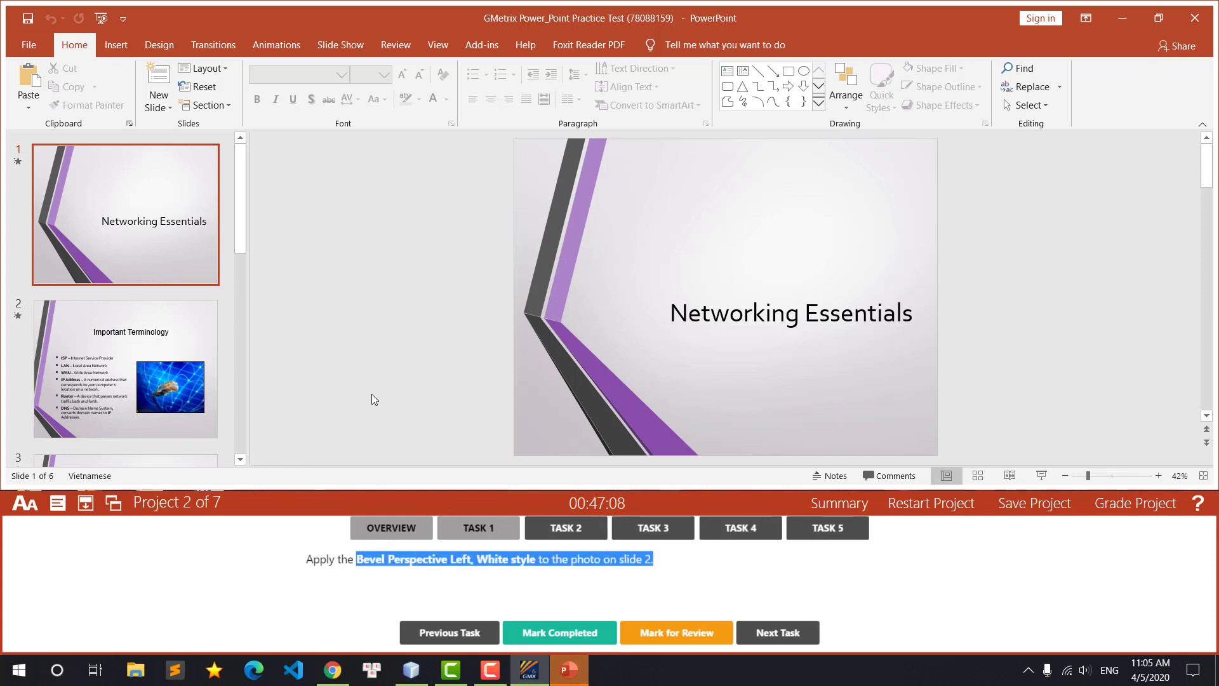
left_click(162, 346)
left_click(796, 303)
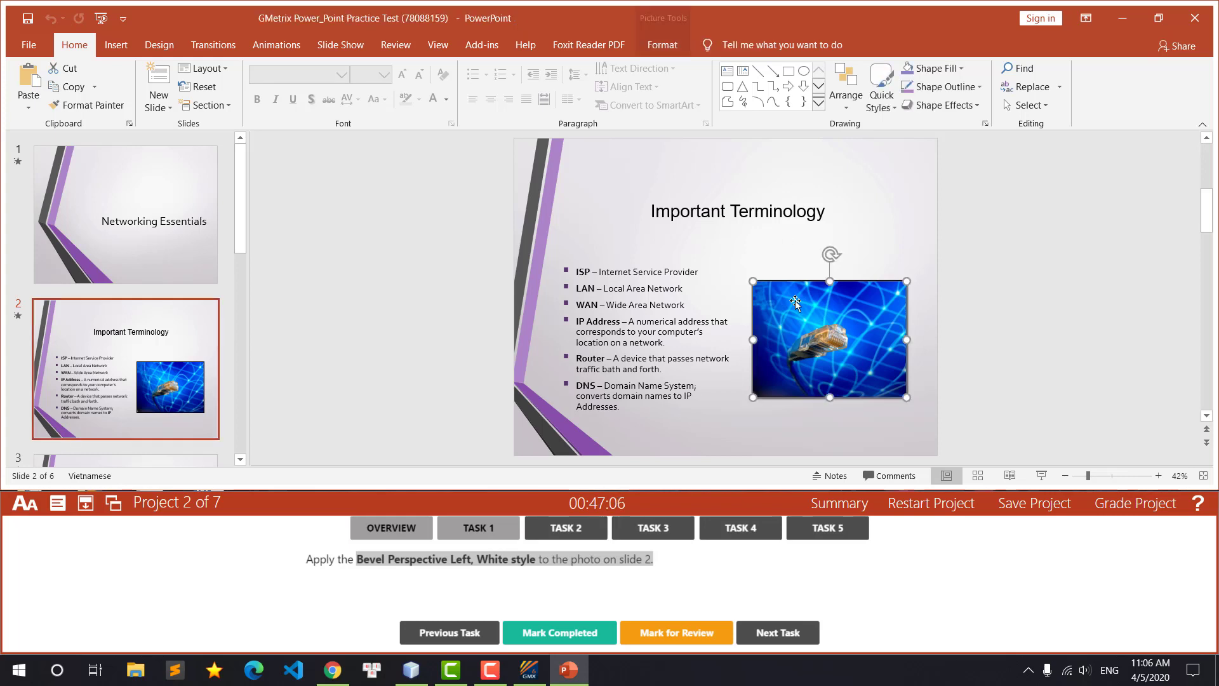
left_click(738, 254)
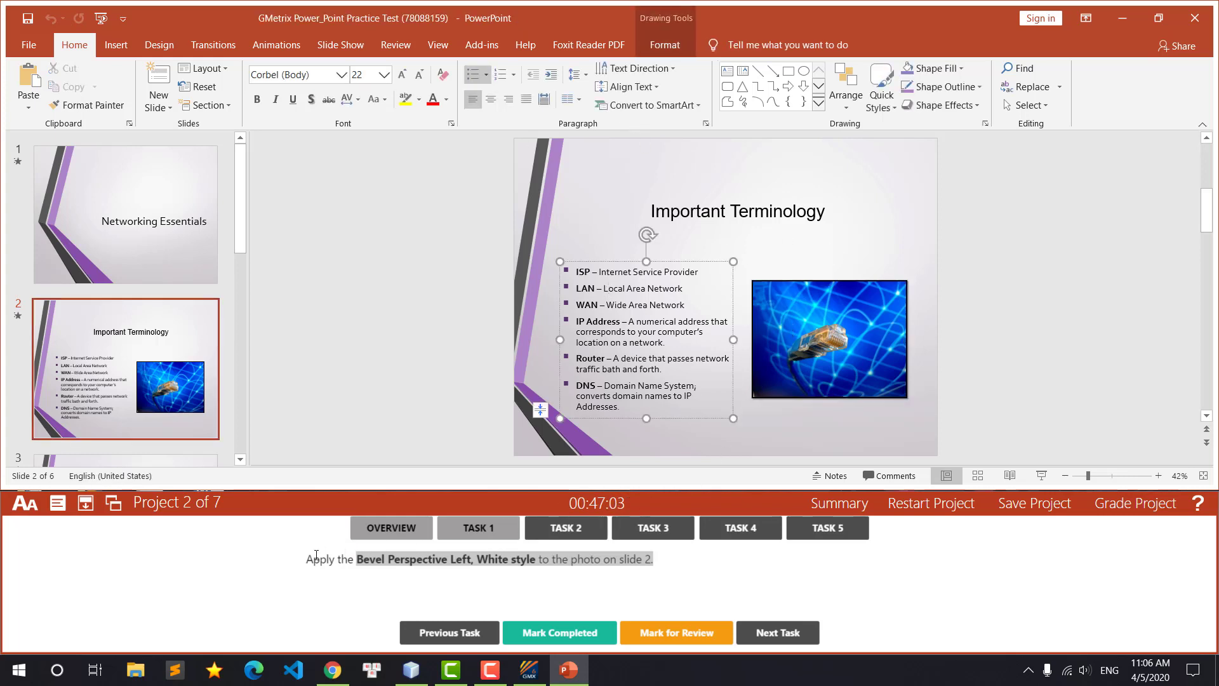
left_click(811, 382)
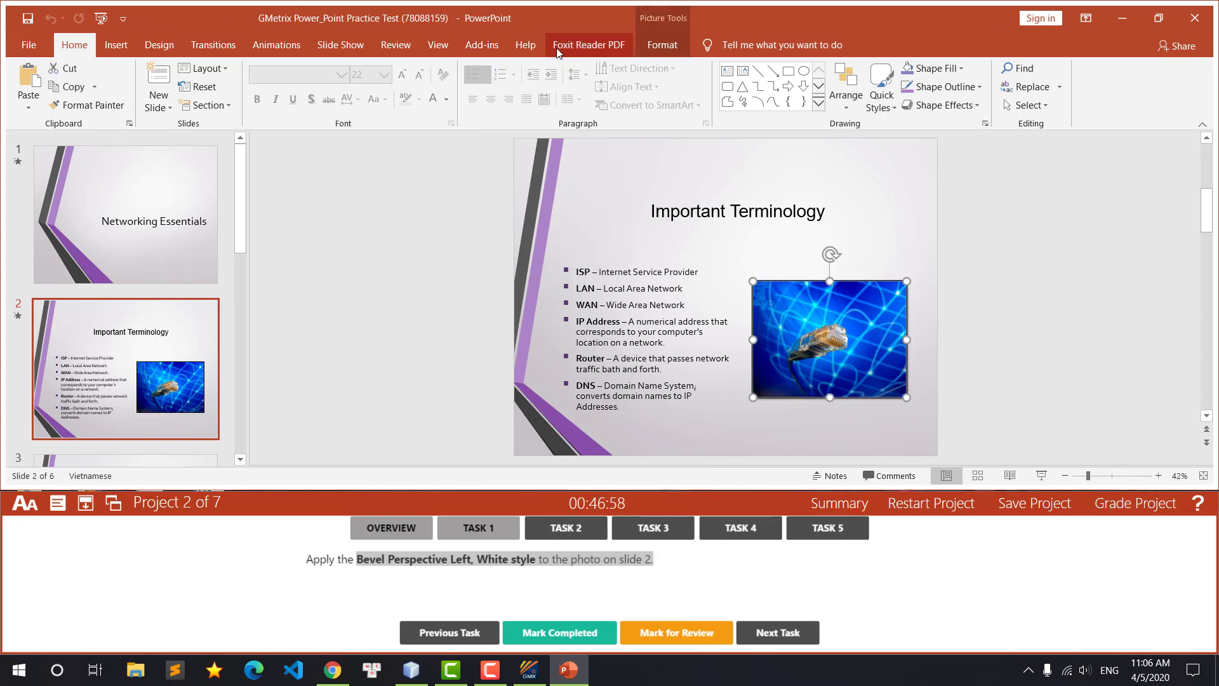
left_click(664, 46)
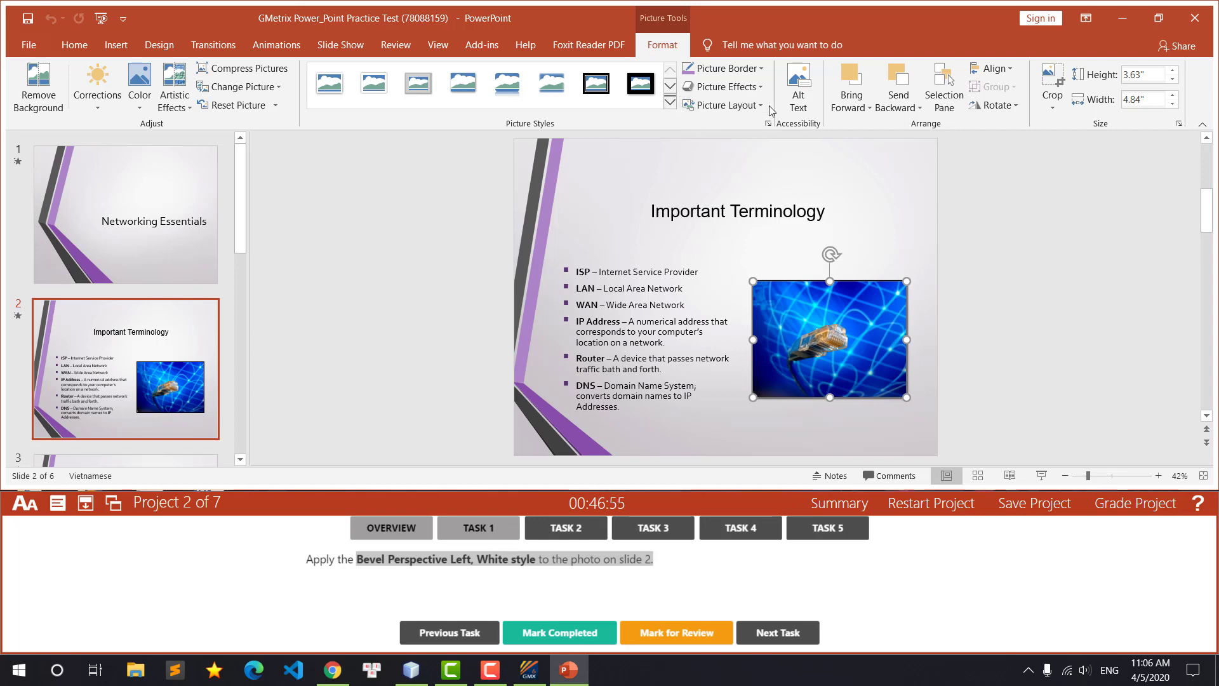
left_click(670, 103)
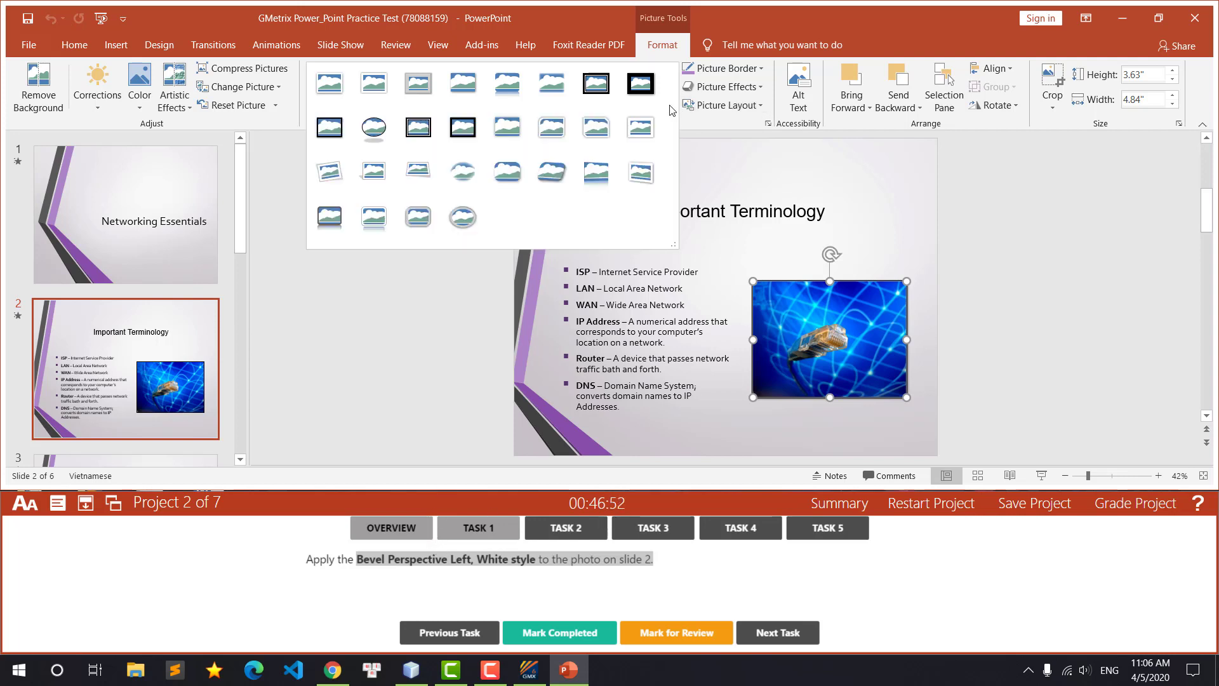
left_click(633, 187)
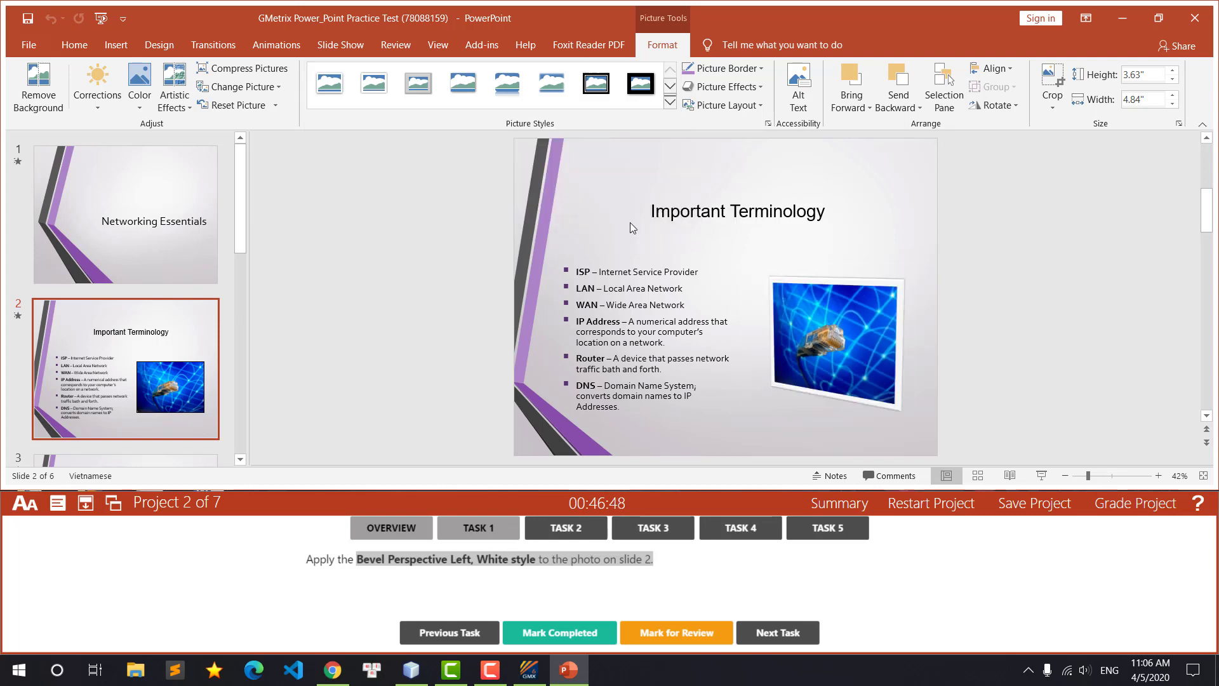
left_click(571, 643)
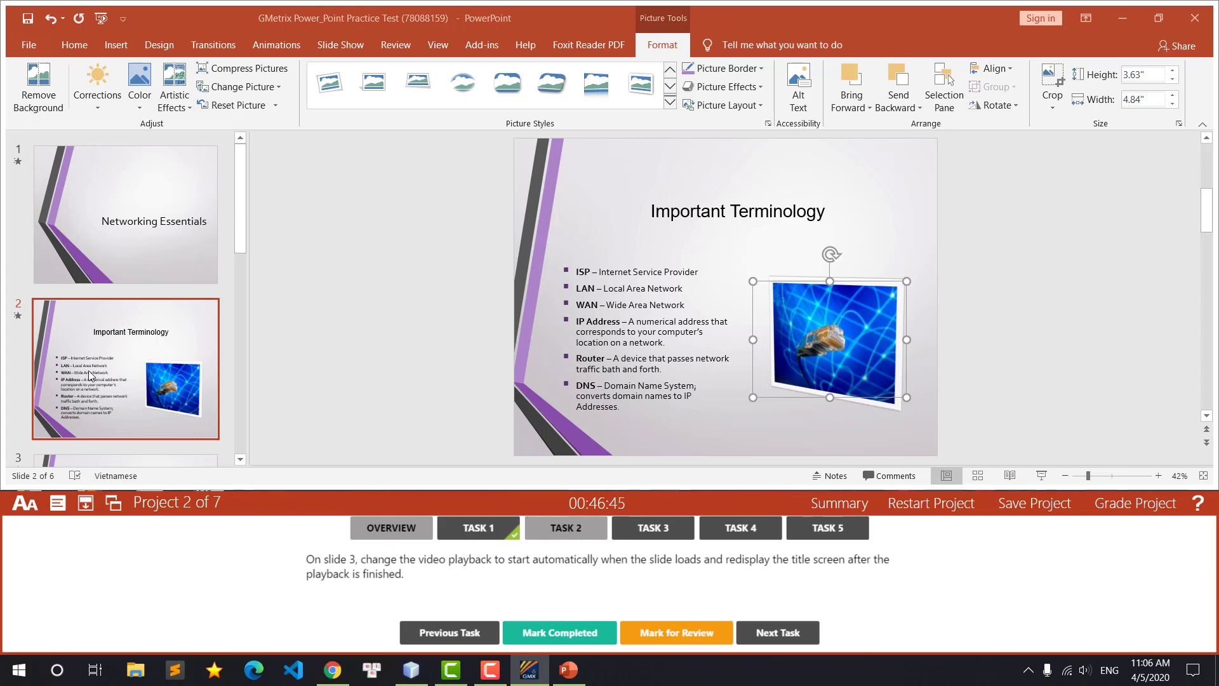
Step: Set slide 3's video to Start Automatically with Play Full Screen, then mark Task 2 completed
scroll(89, 375, "down", 3)
left_click(111, 383)
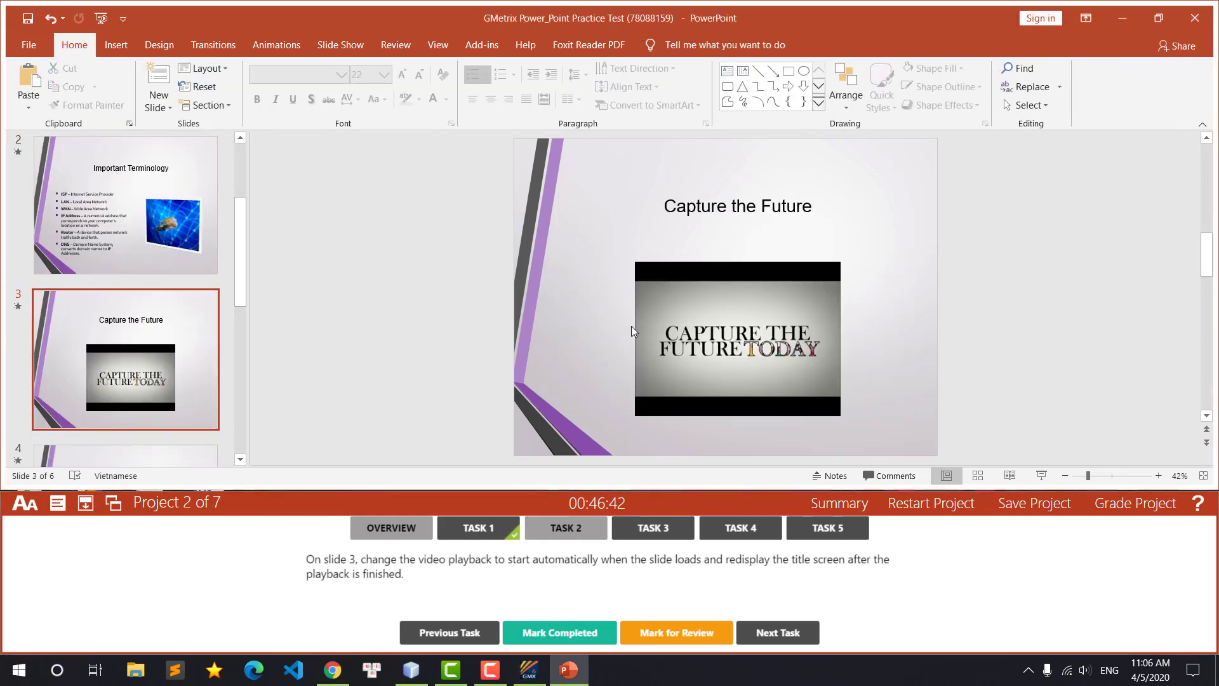
left_click(647, 320)
left_click(708, 45)
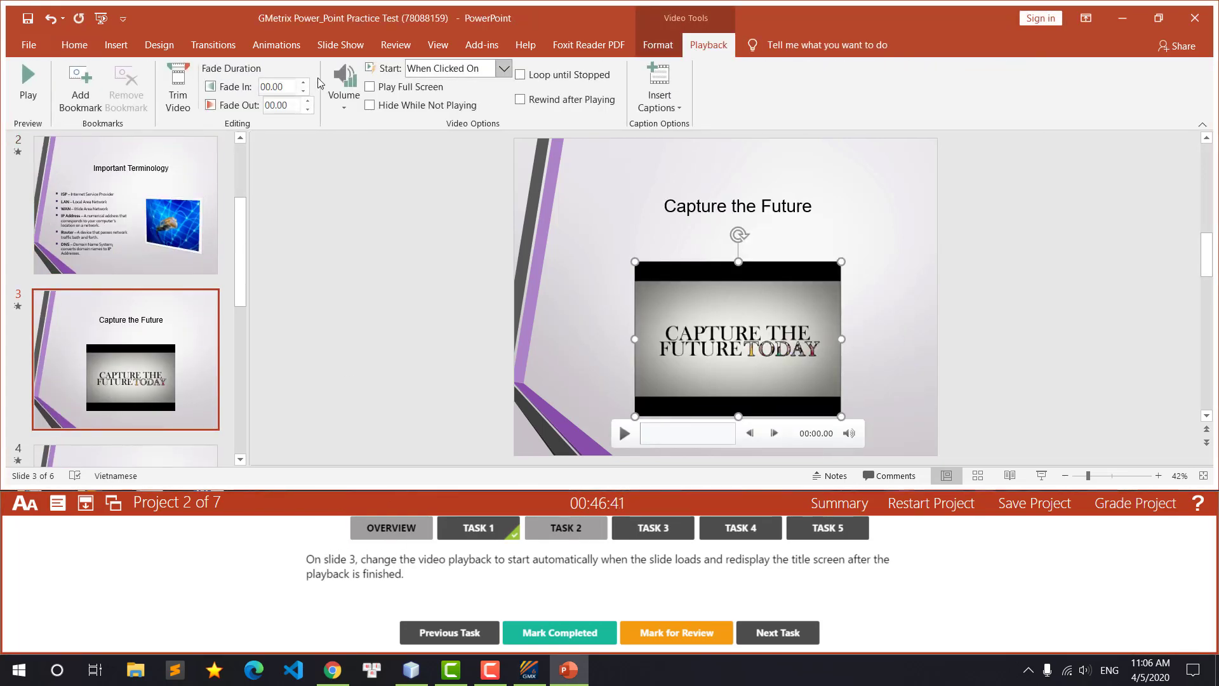
left_click(503, 68)
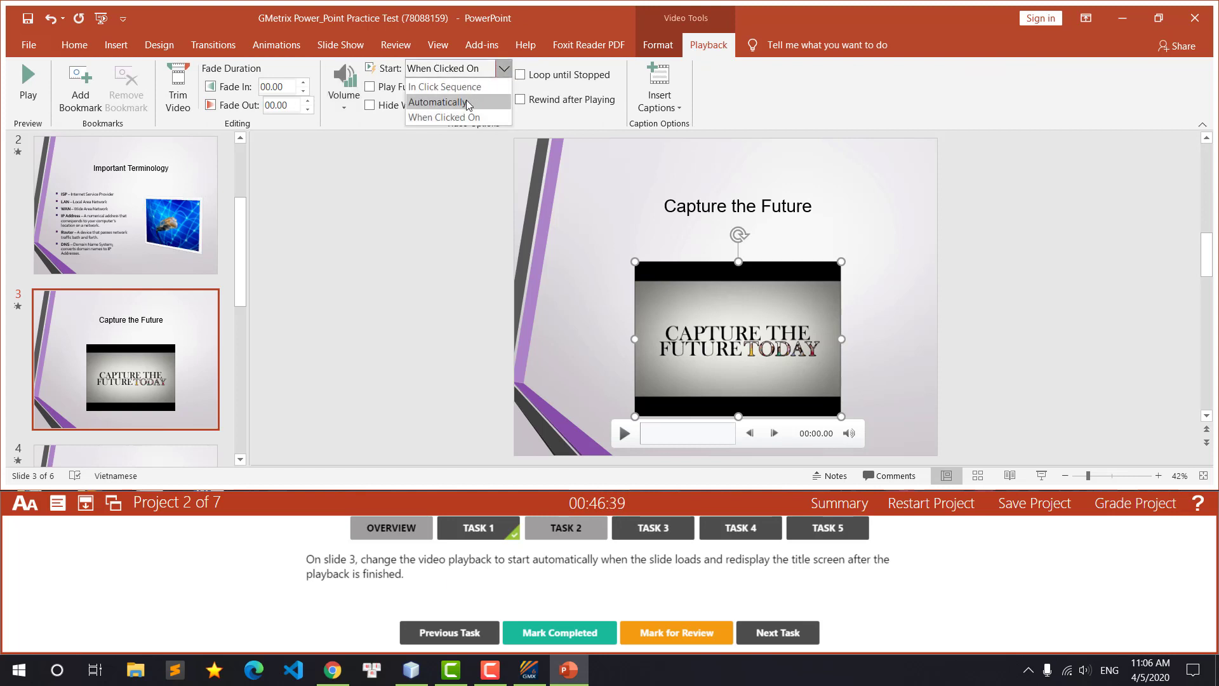
left_click(468, 102)
left_click(369, 86)
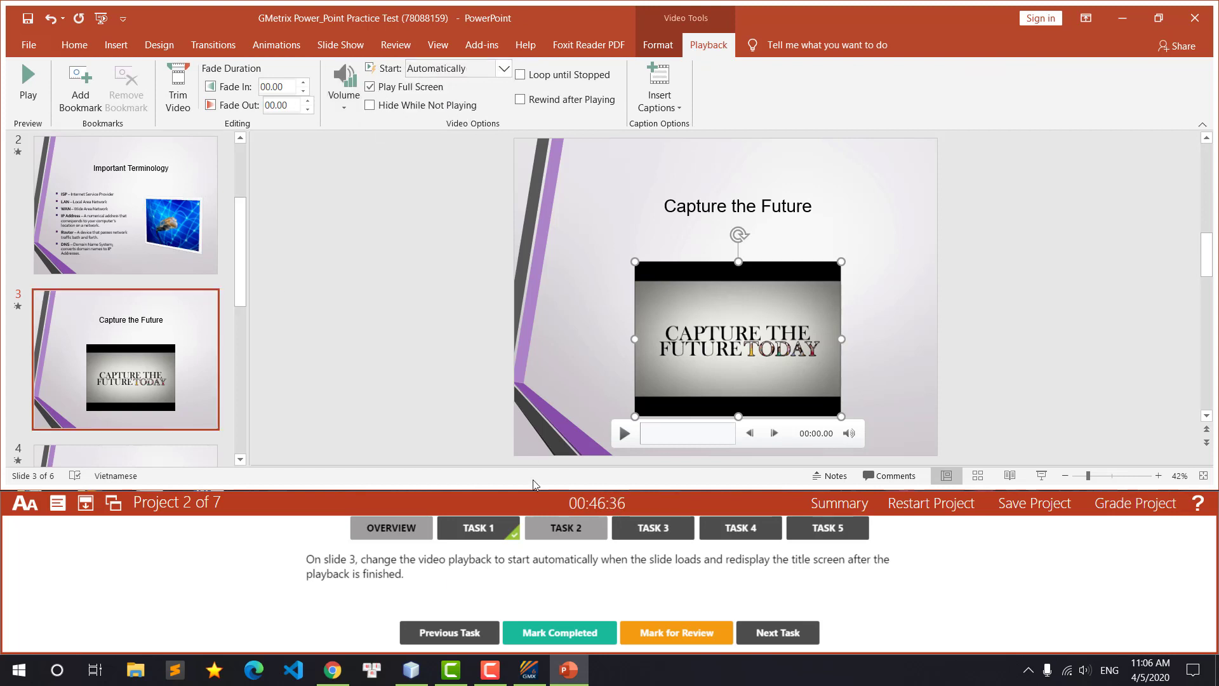
left_click(559, 632)
Step: Read Task 3's chart instructions and go to slide 4 with the wireless charts
left_click(646, 527)
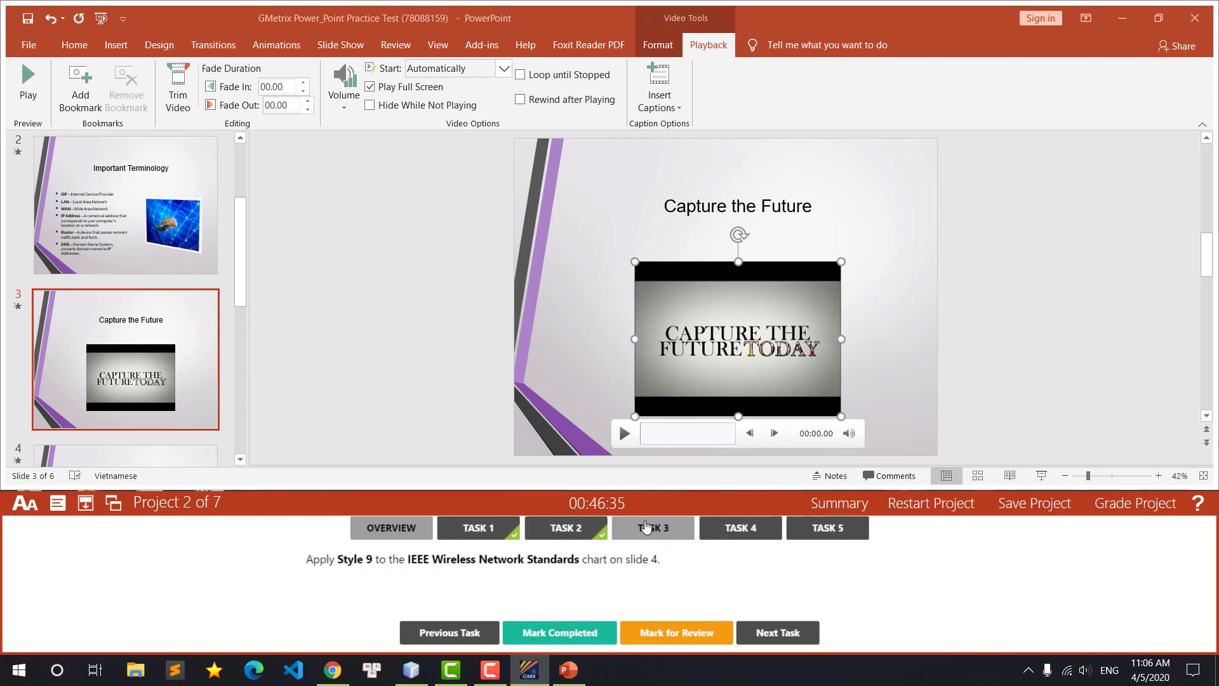
scroll(193, 358, "down", 3)
scroll(197, 346, "down", 2)
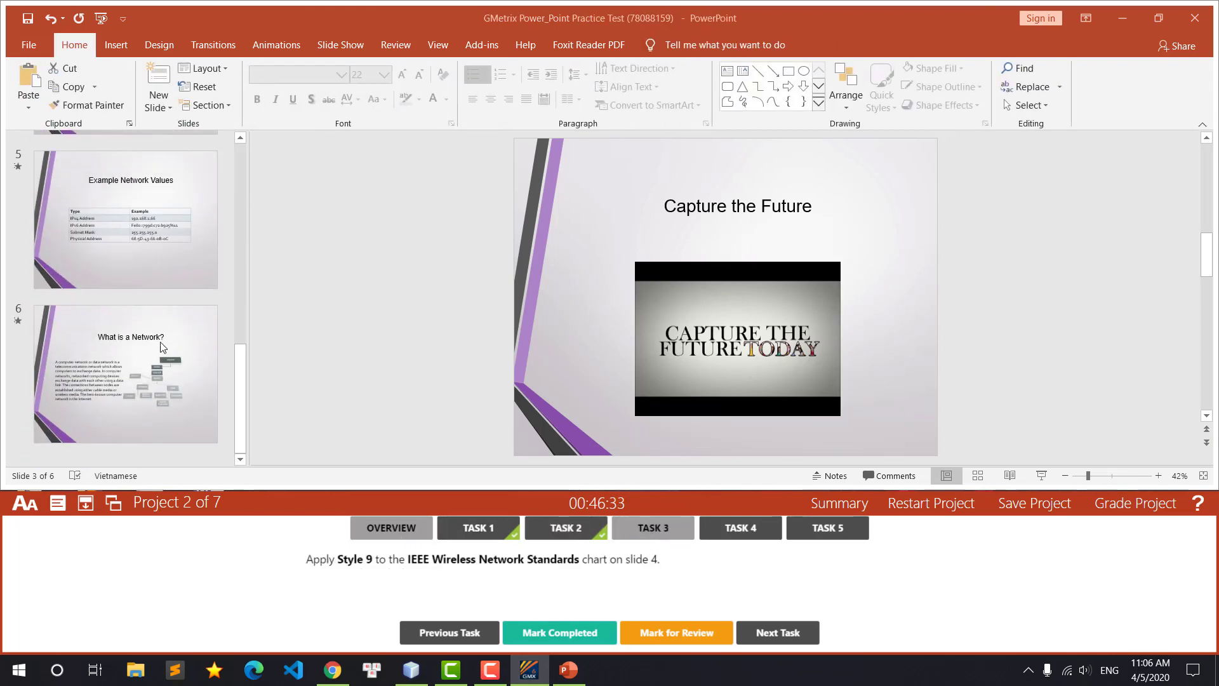
scroll(131, 307, "up", 1)
scroll(131, 307, "down", 1)
scroll(132, 307, "up", 3)
scroll(131, 307, "up", 3)
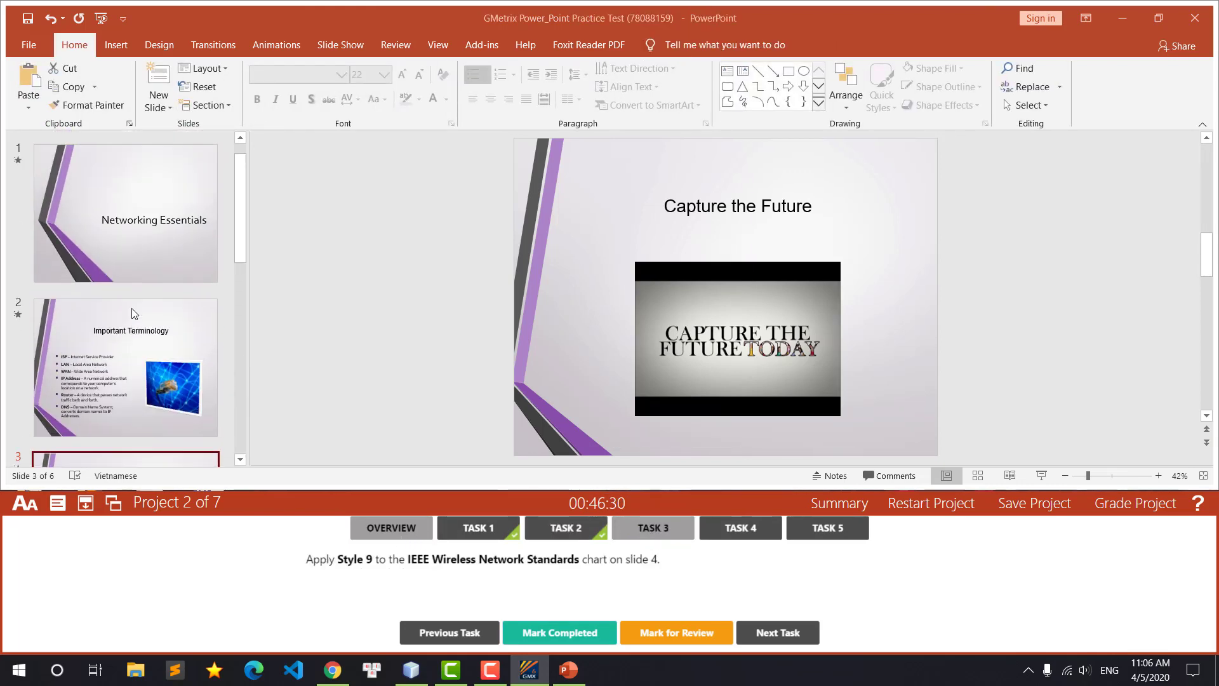
scroll(131, 312, "up", 1)
scroll(133, 312, "down", 2)
scroll(134, 312, "down", 3)
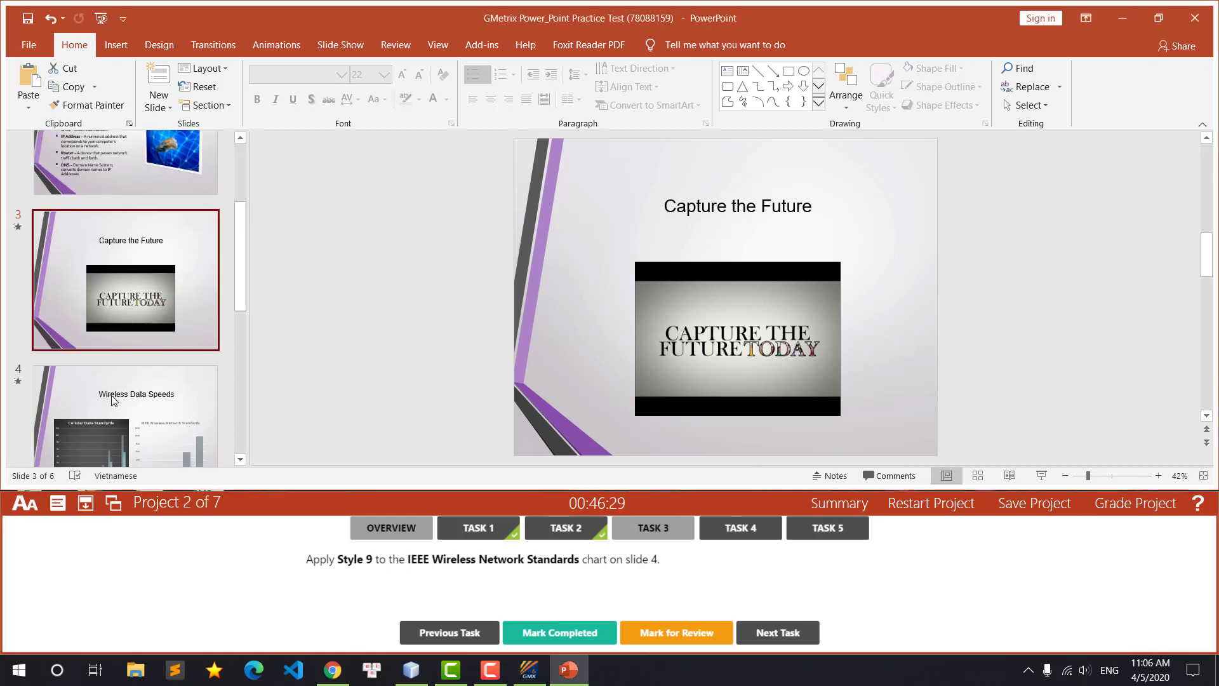
left_click(127, 413)
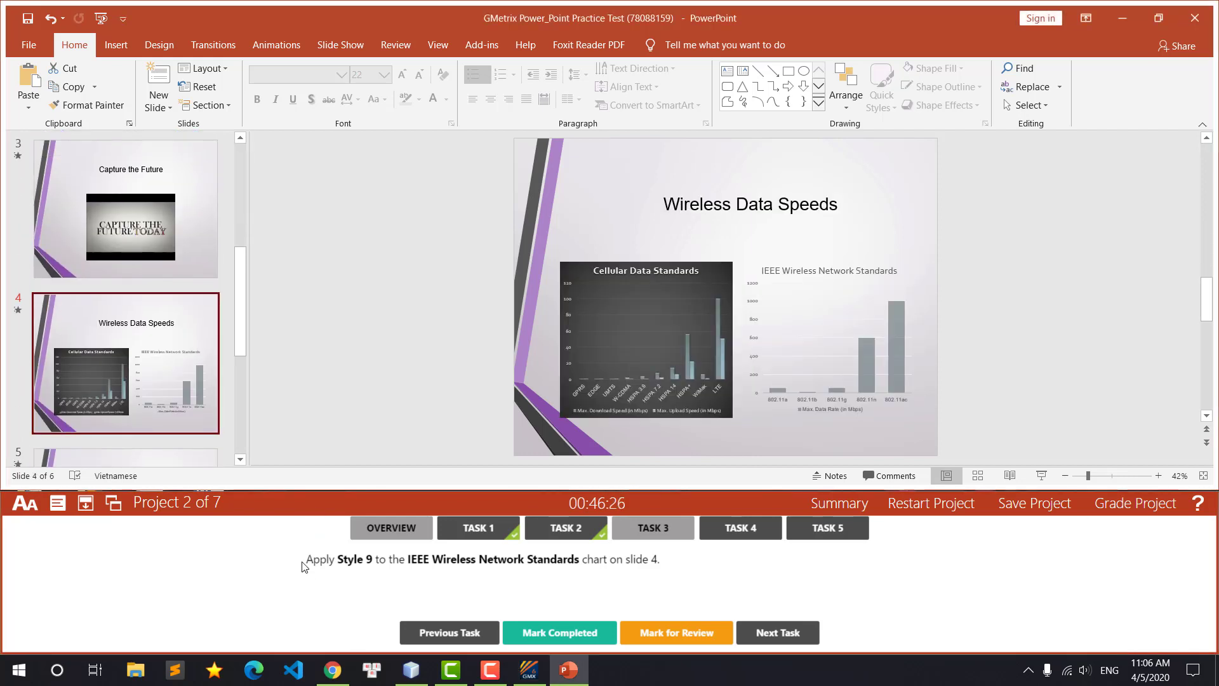
left_click_drag(306, 559, 670, 560)
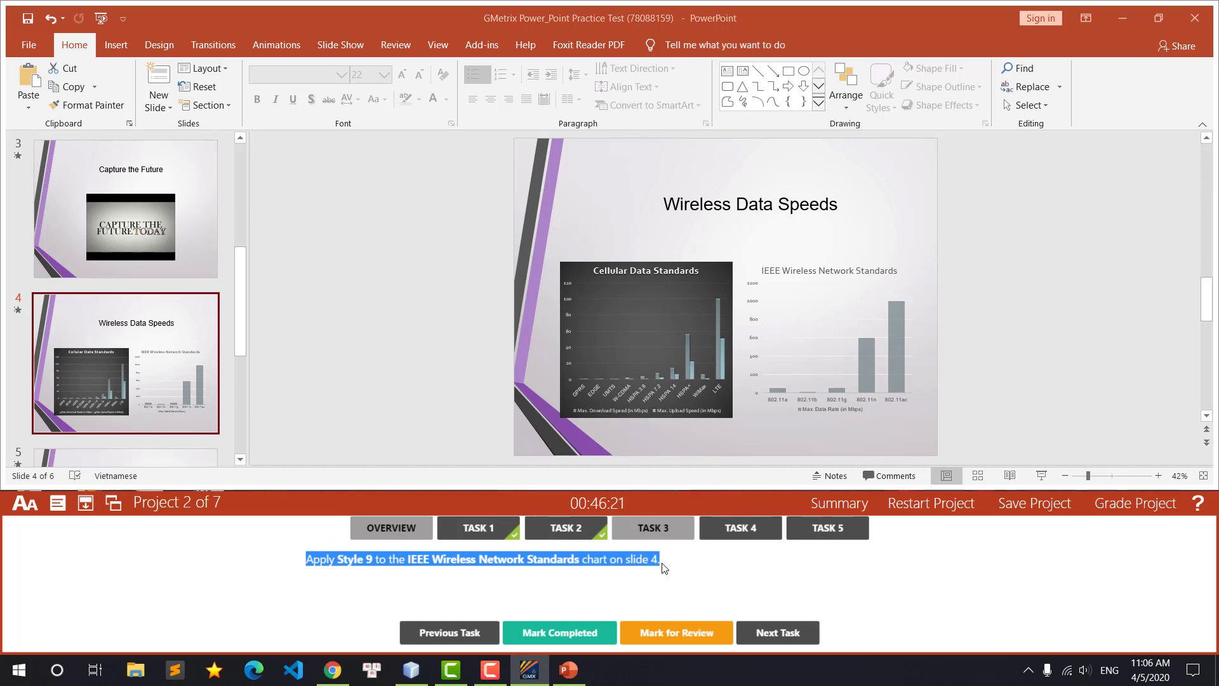
Step: Apply chart Style 9 to the IEEE Wireless Network Standards chart and mark the task completed
double_click(799, 341)
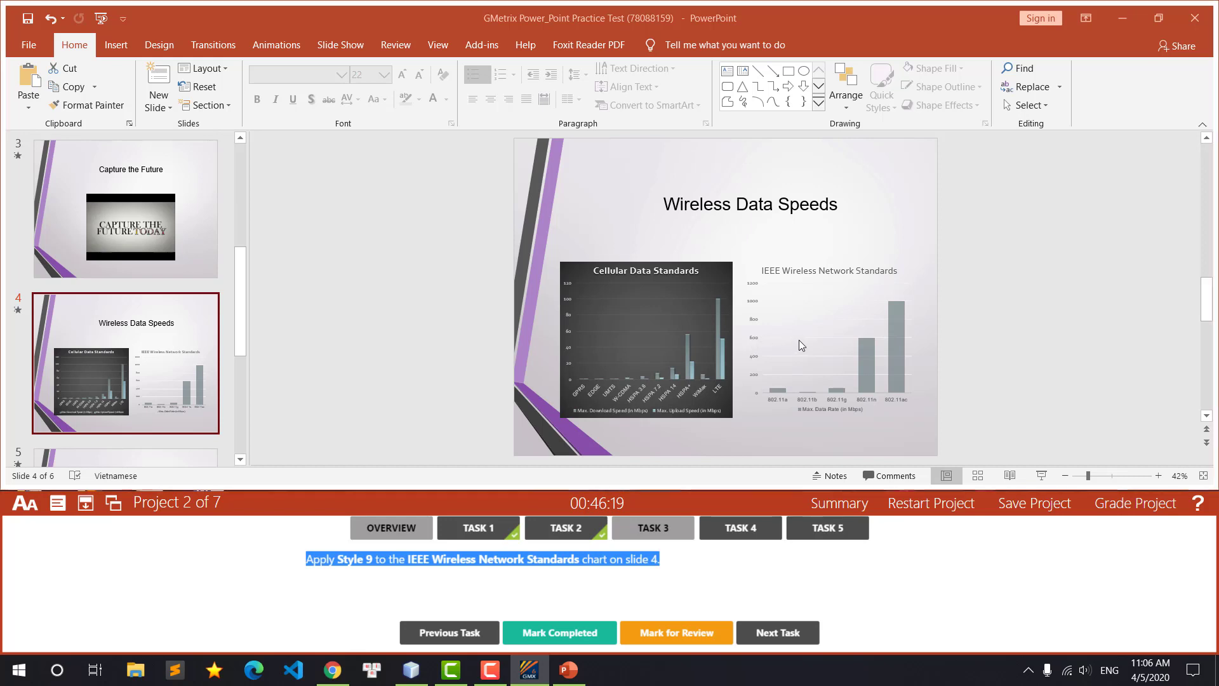
left_click(769, 339)
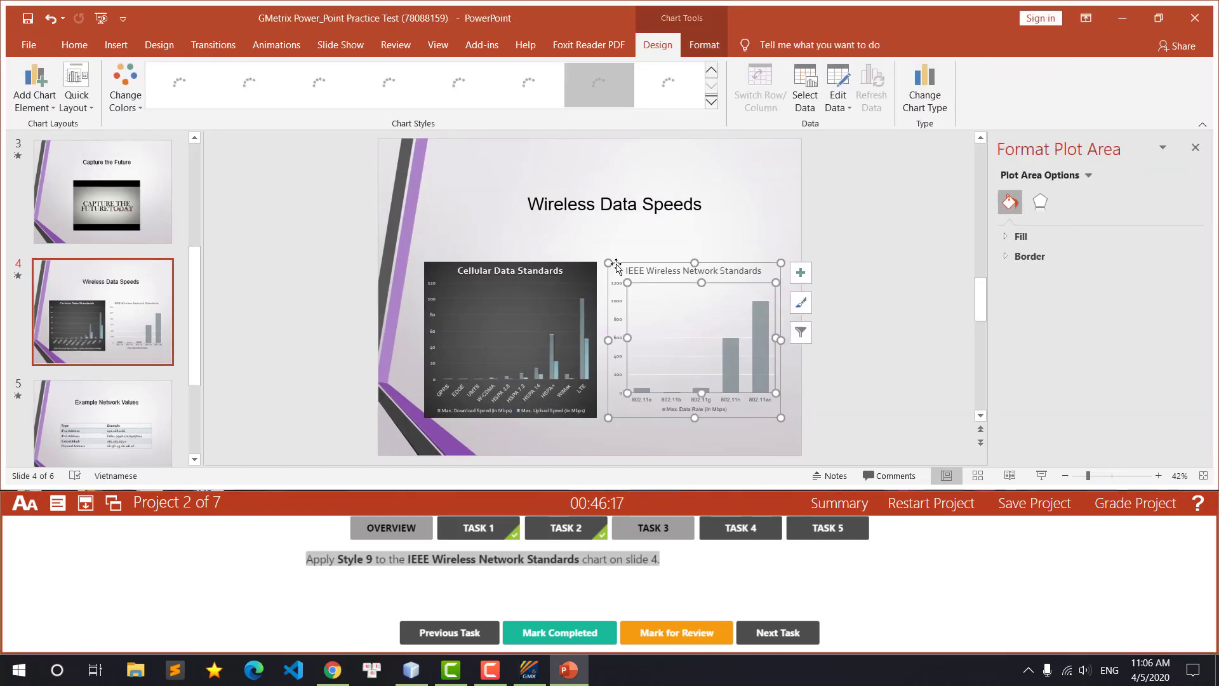
left_click(618, 271)
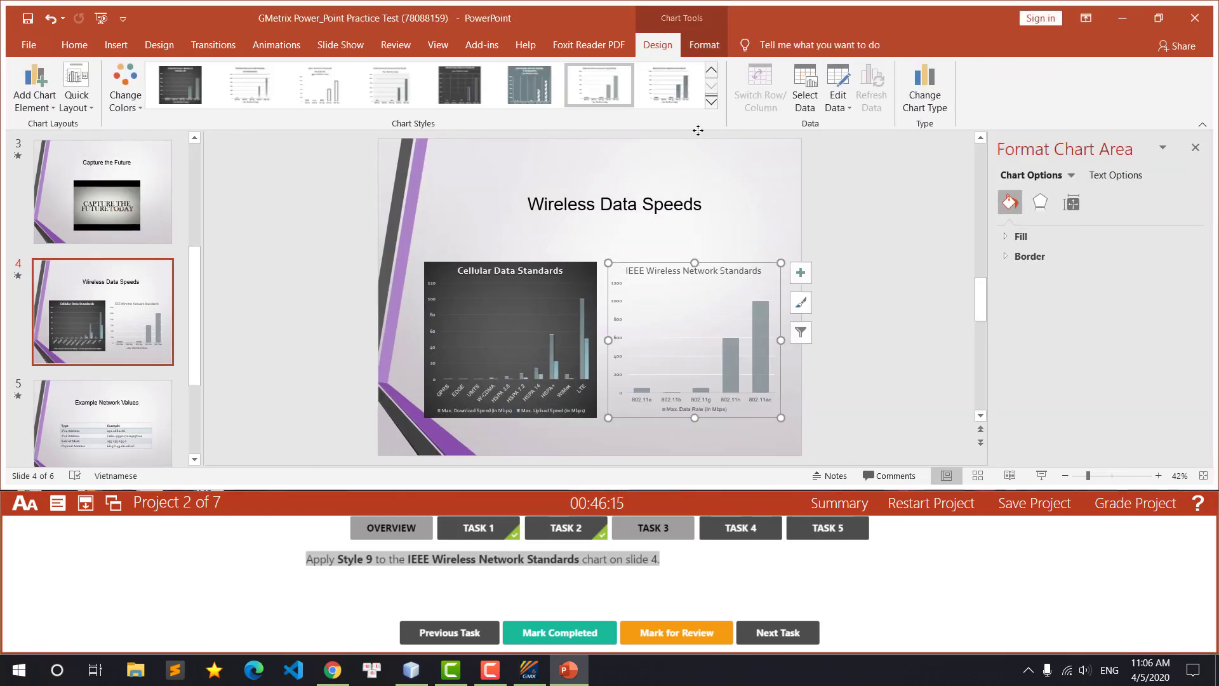
left_click(711, 102)
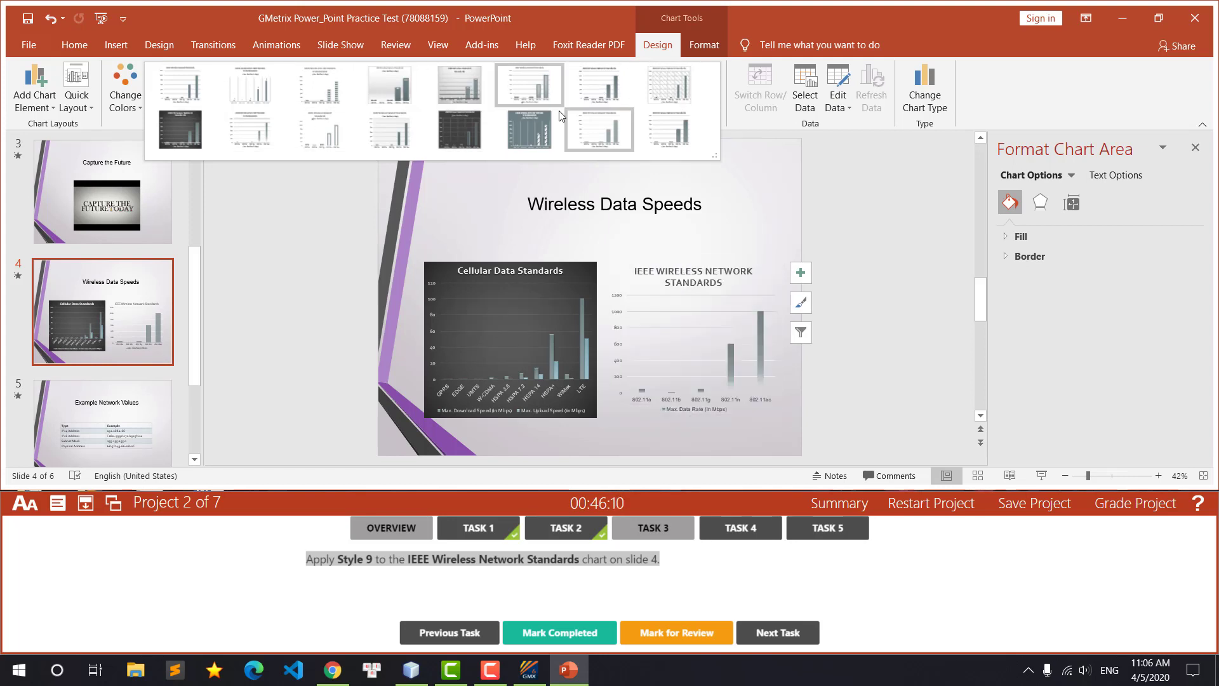
left_click(196, 128)
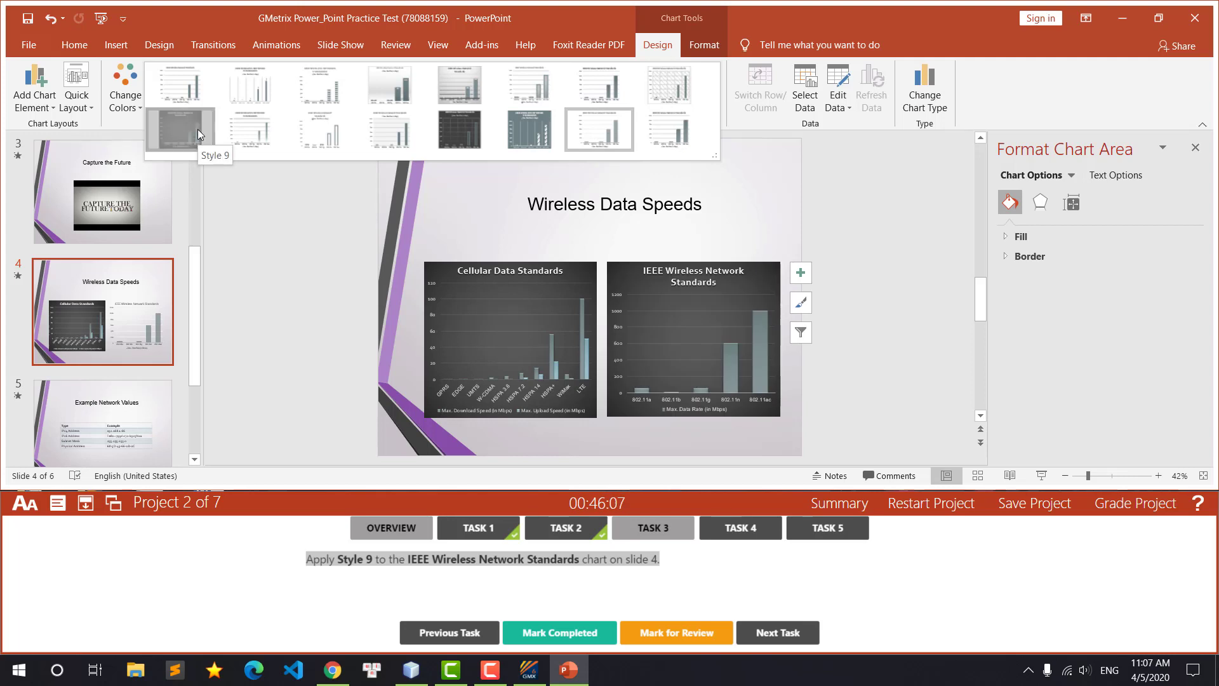
left_click(524, 627)
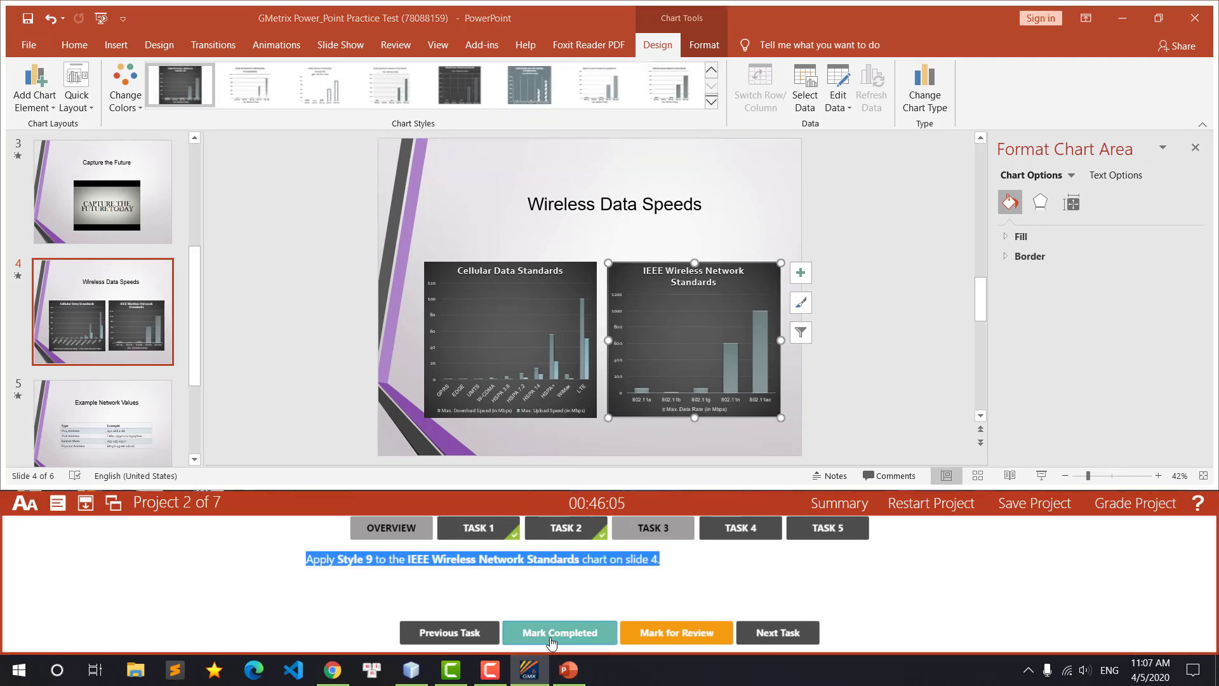
left_click(735, 540)
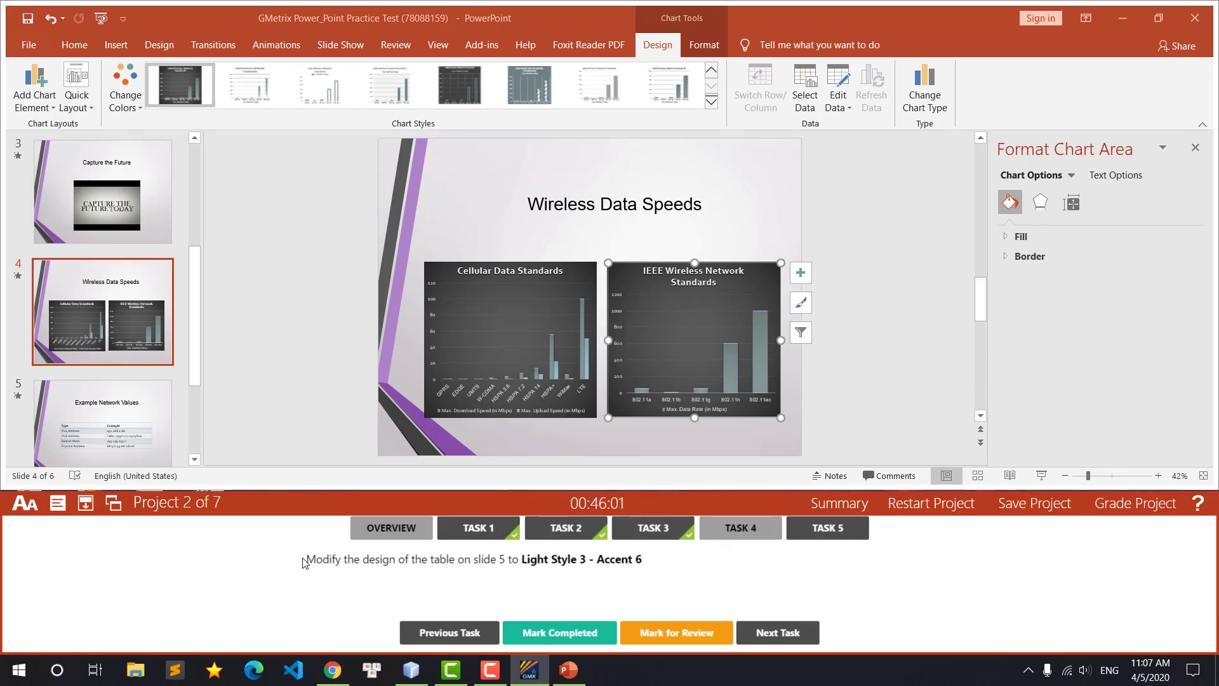
Step: Read Task 4's table instructions and go to slide 5
left_click_drag(303, 562, 648, 565)
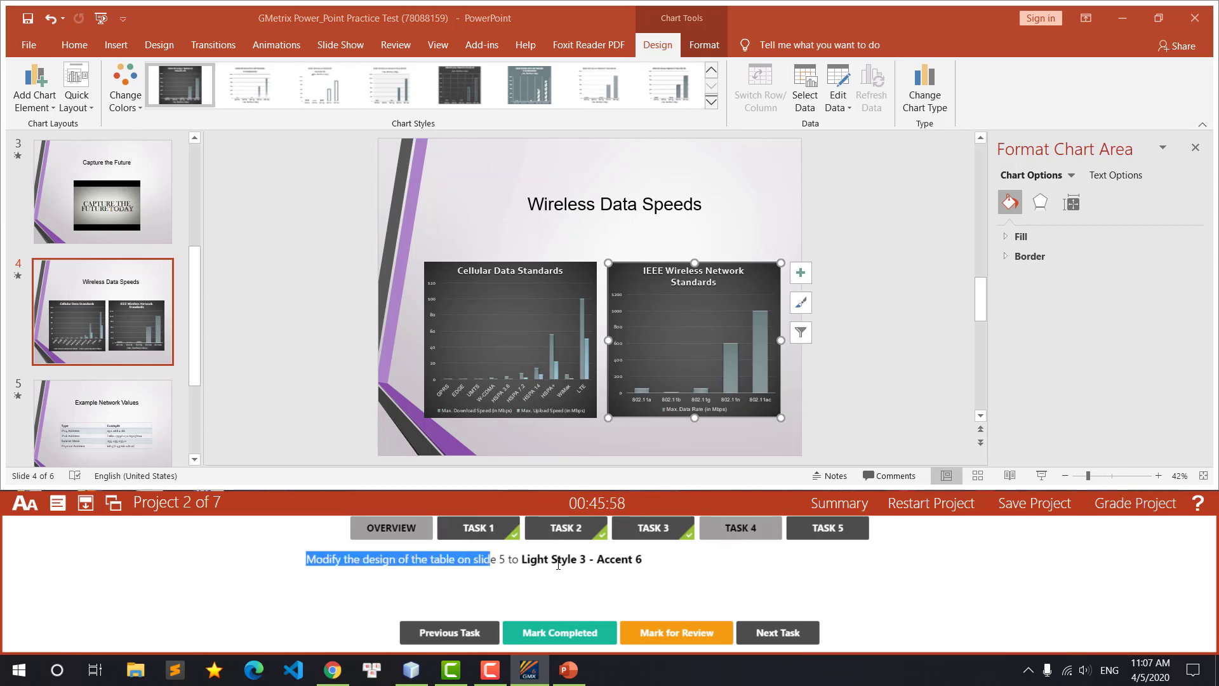
left_click(658, 566)
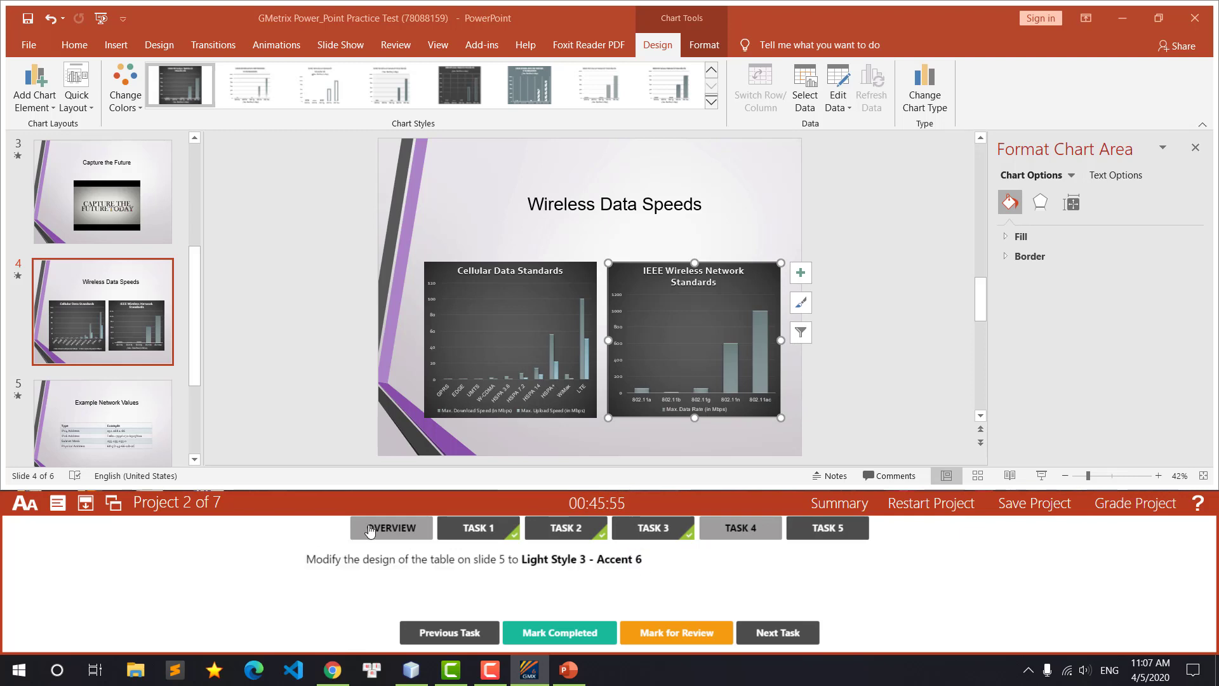
scroll(184, 379, "down", 1)
left_click(184, 380)
left_click(113, 345)
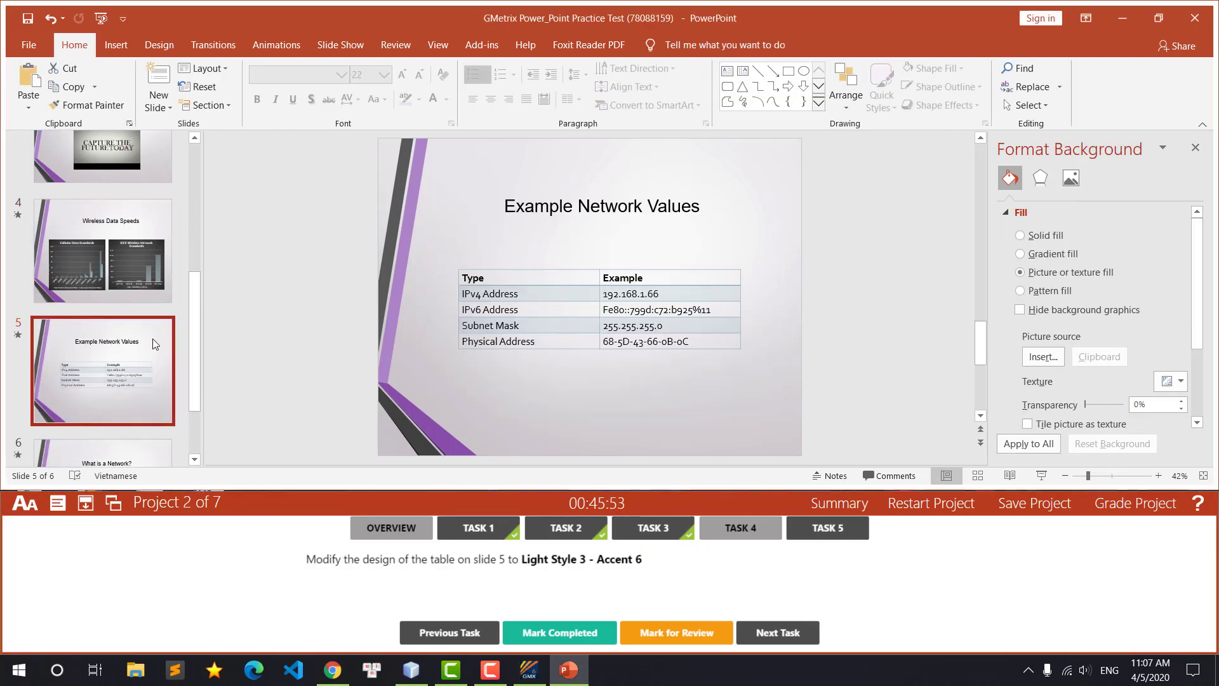
Step: Apply Light Style 3 - Accent 6 to the network values table and mark the task completed
left_click(535, 298)
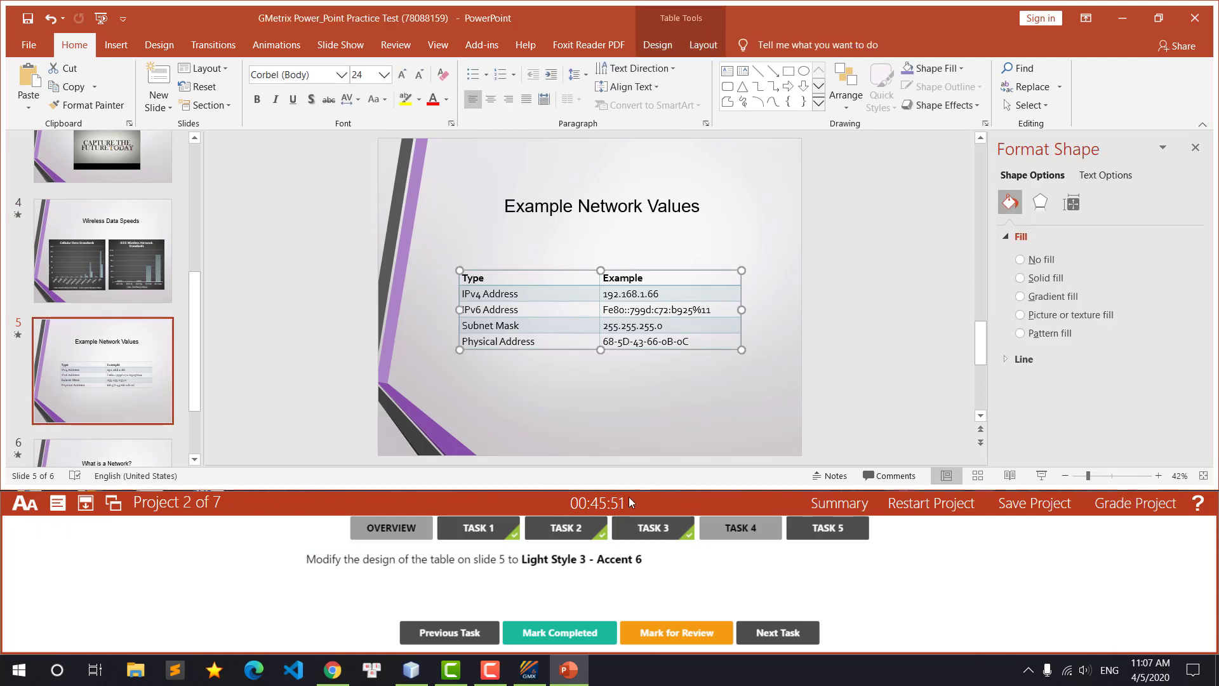
left_click(657, 45)
left_click(607, 102)
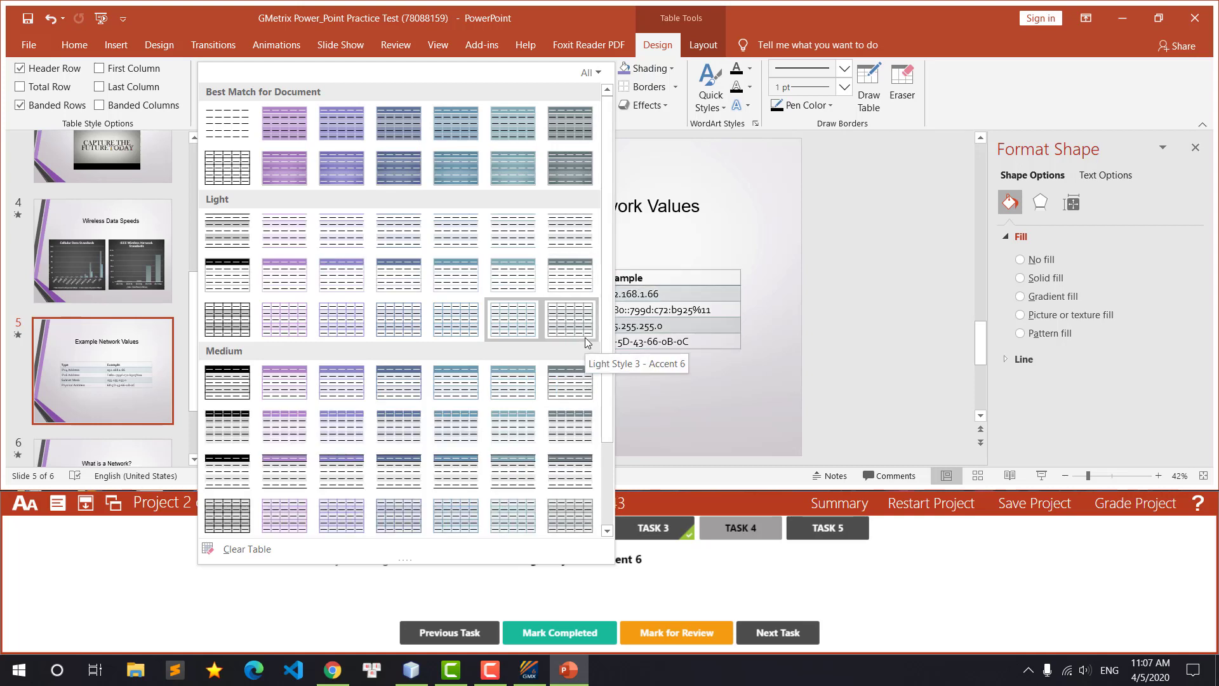
left_click(573, 322)
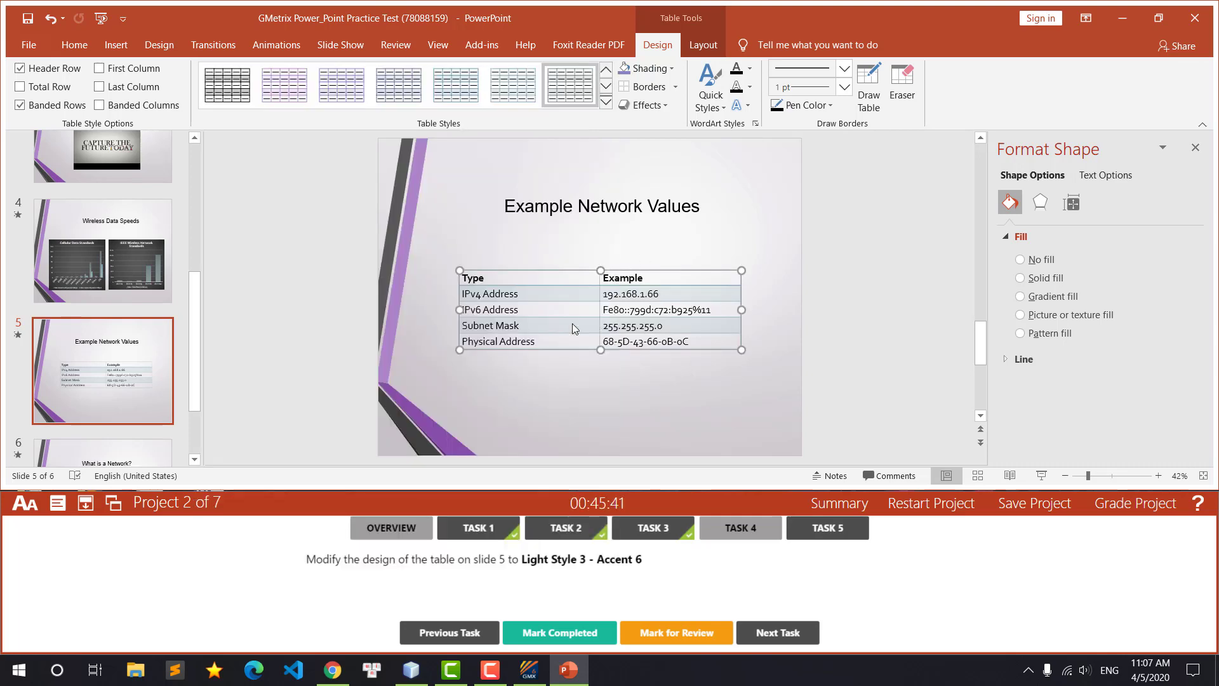
left_click(571, 632)
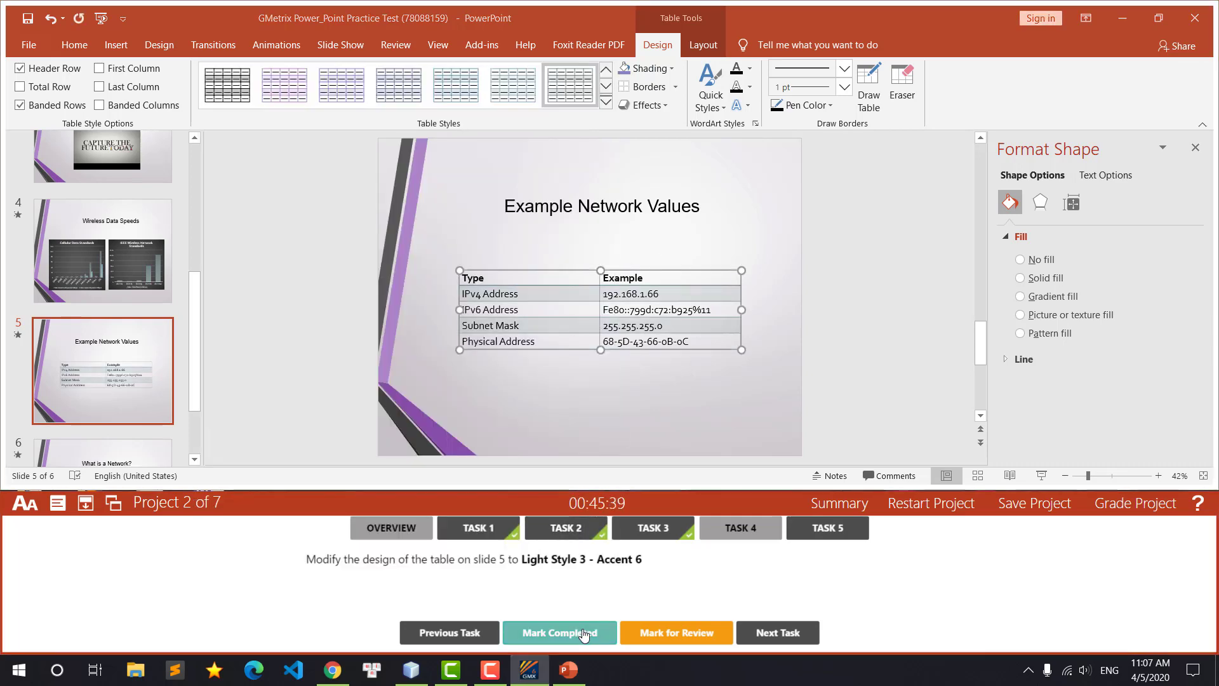
left_click(819, 536)
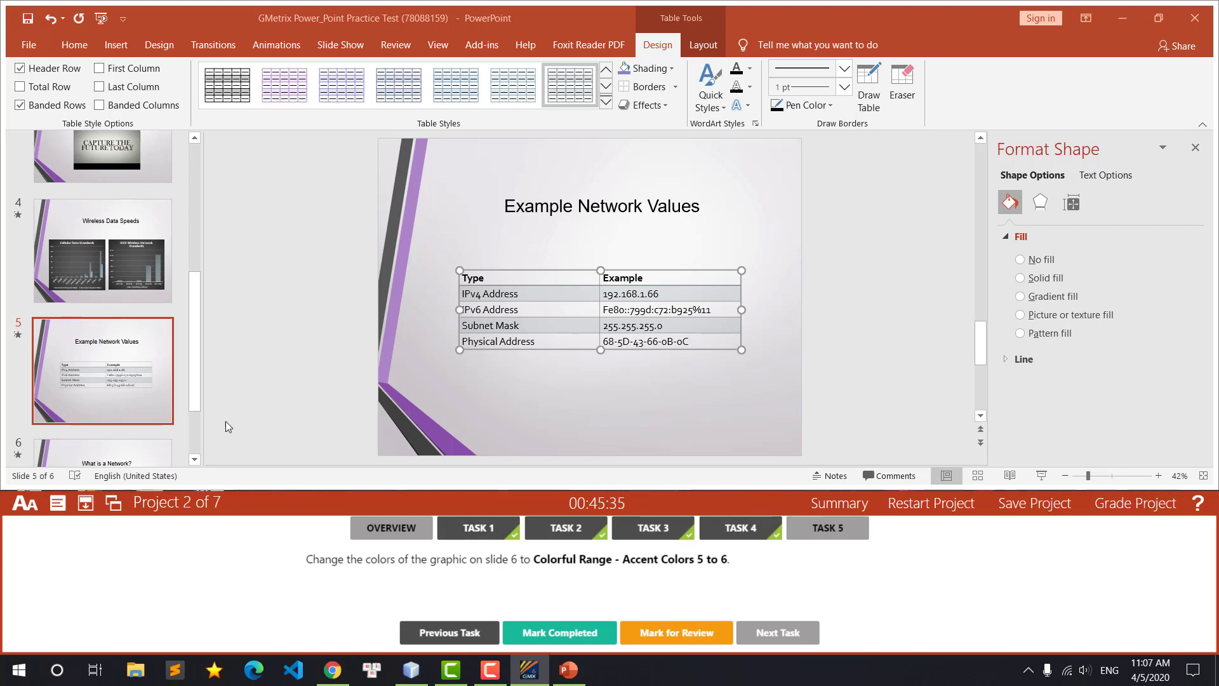
Step: Recolour the slide 6 network SmartArt to Colorful Range - Accent Colors 5 to 6, then mark it completed
left_click(123, 442)
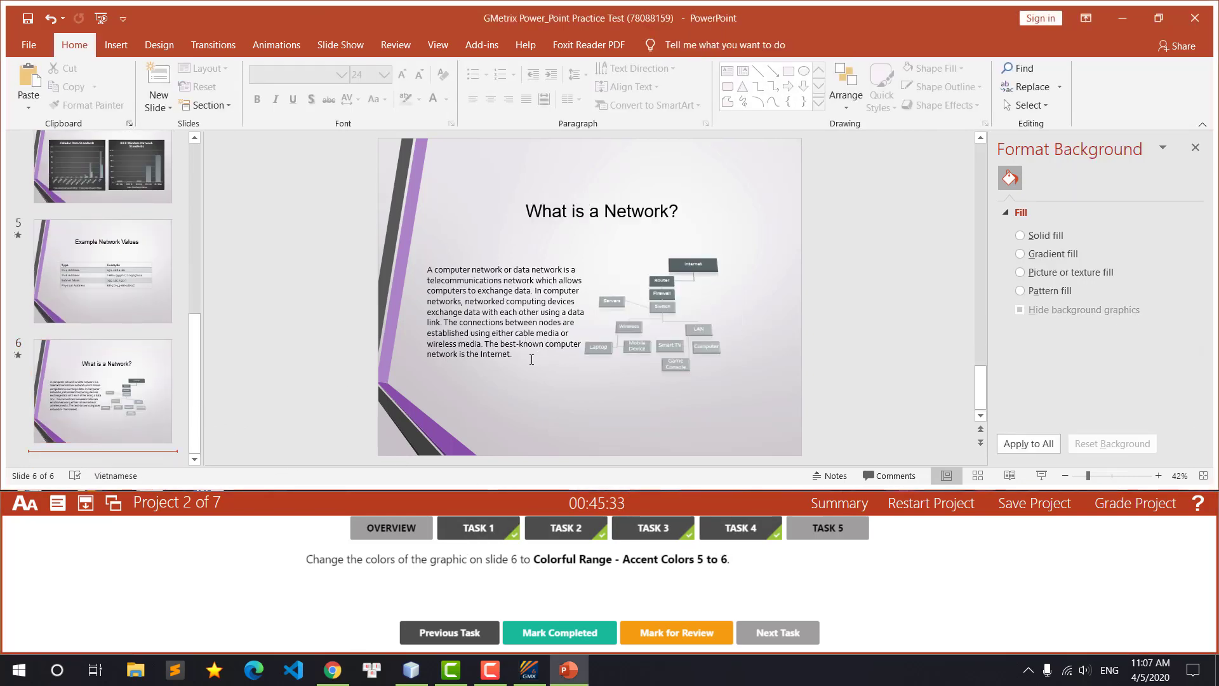
left_click(647, 333)
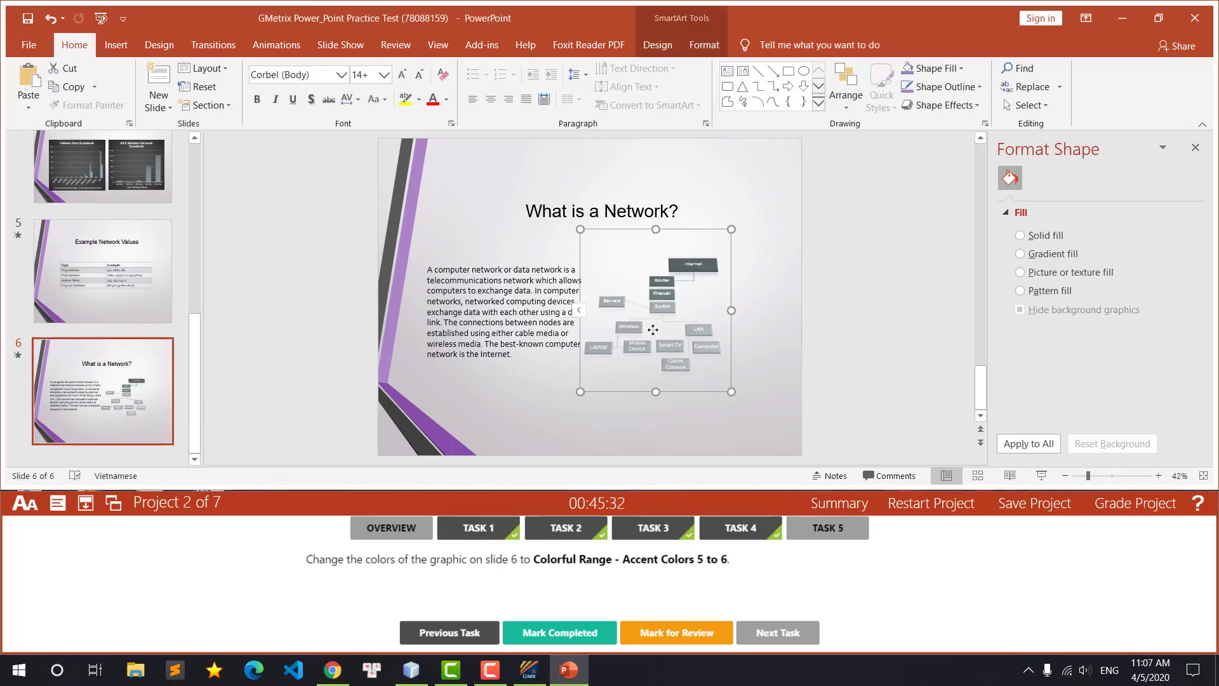
left_click(671, 50)
left_click(556, 105)
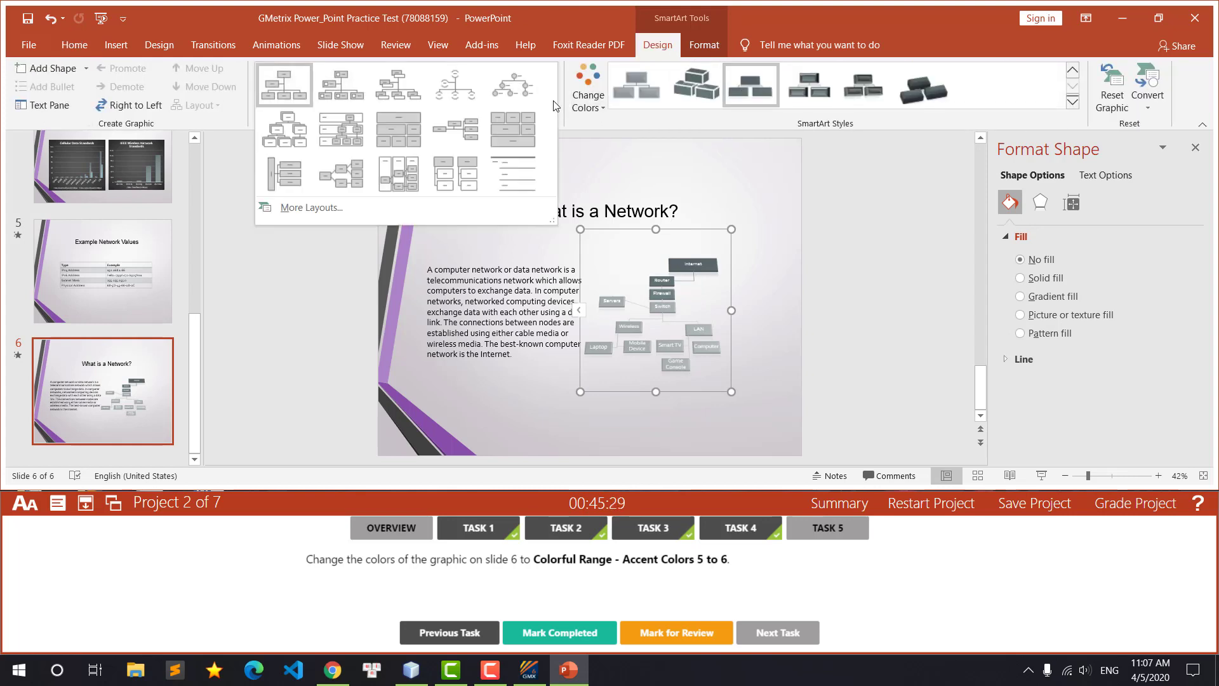
left_click(593, 105)
scroll(734, 159, "up", 3)
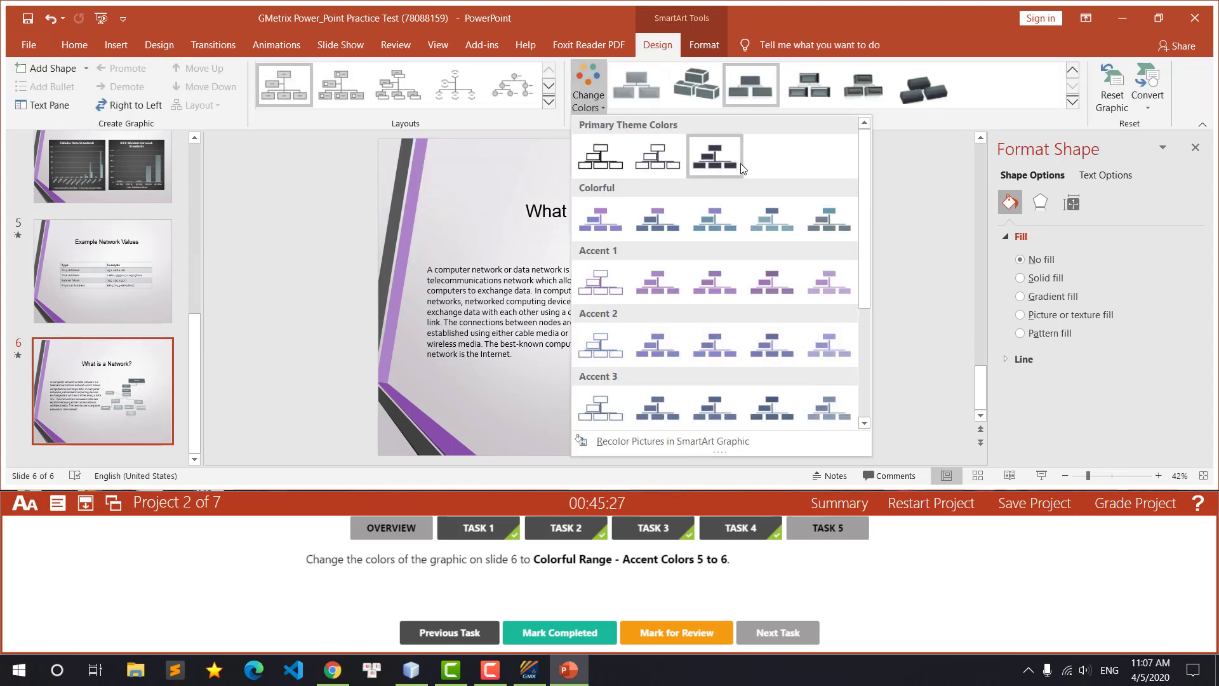
left_click(822, 221)
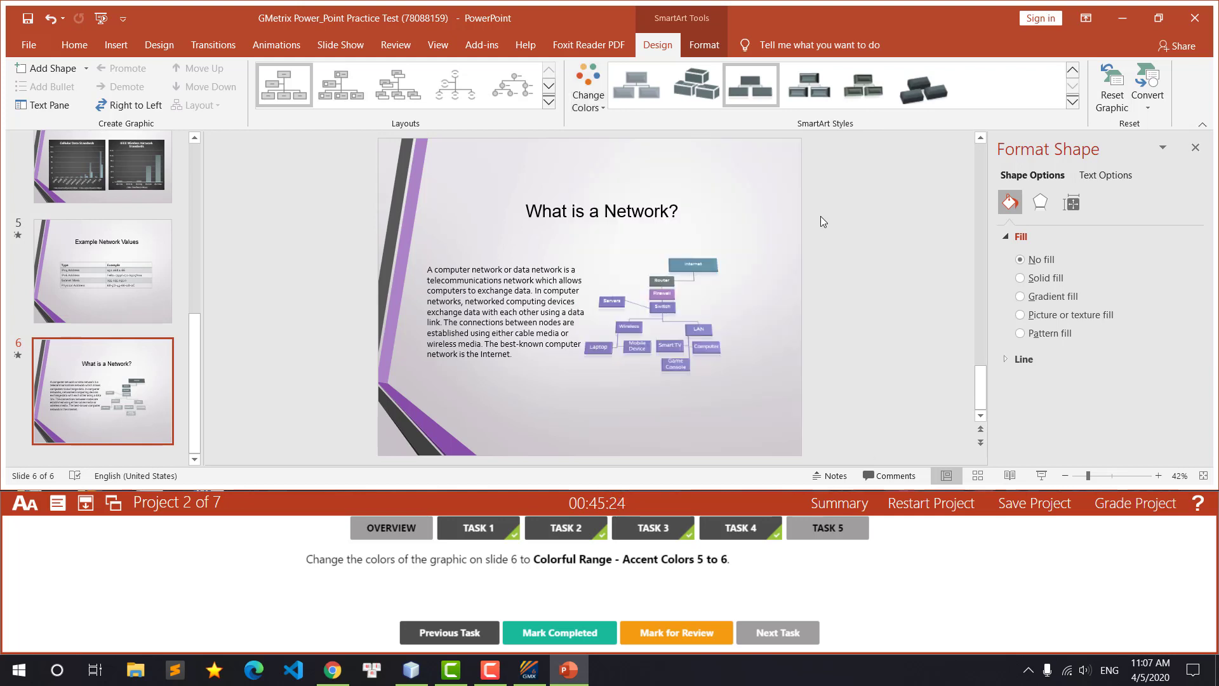
left_click(560, 634)
Step: Submit the project for grading and read Task 1 of the Rock Crawling deck
left_click(1119, 508)
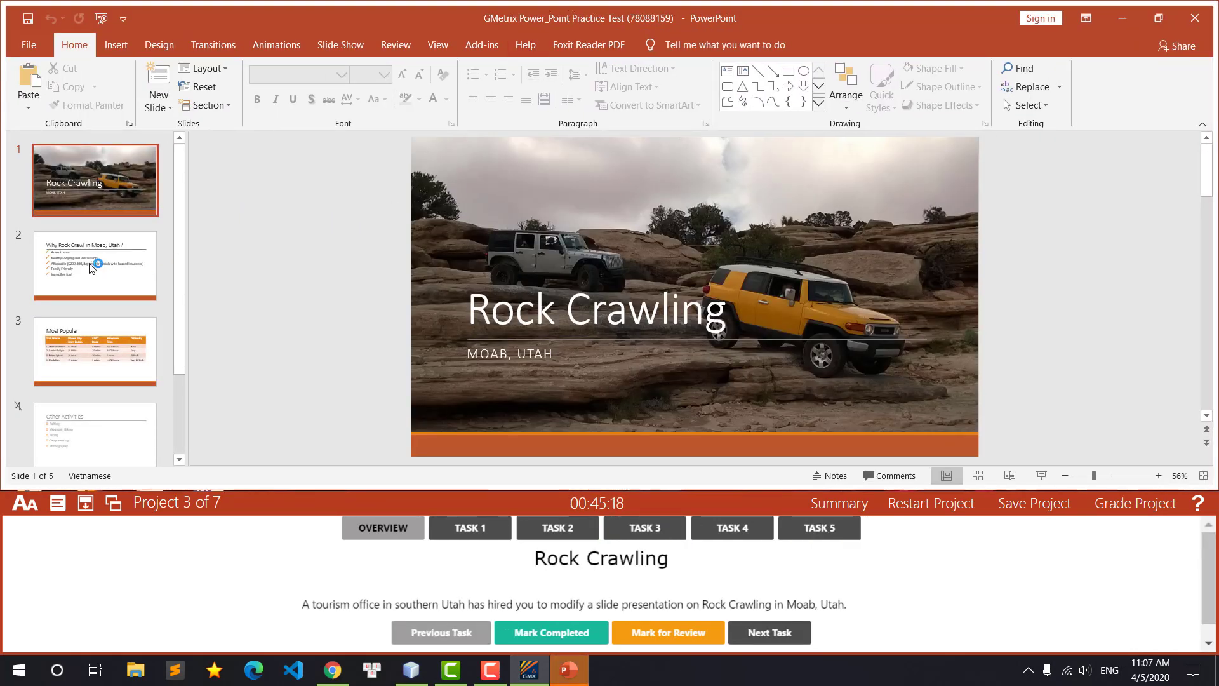
left_click(447, 536)
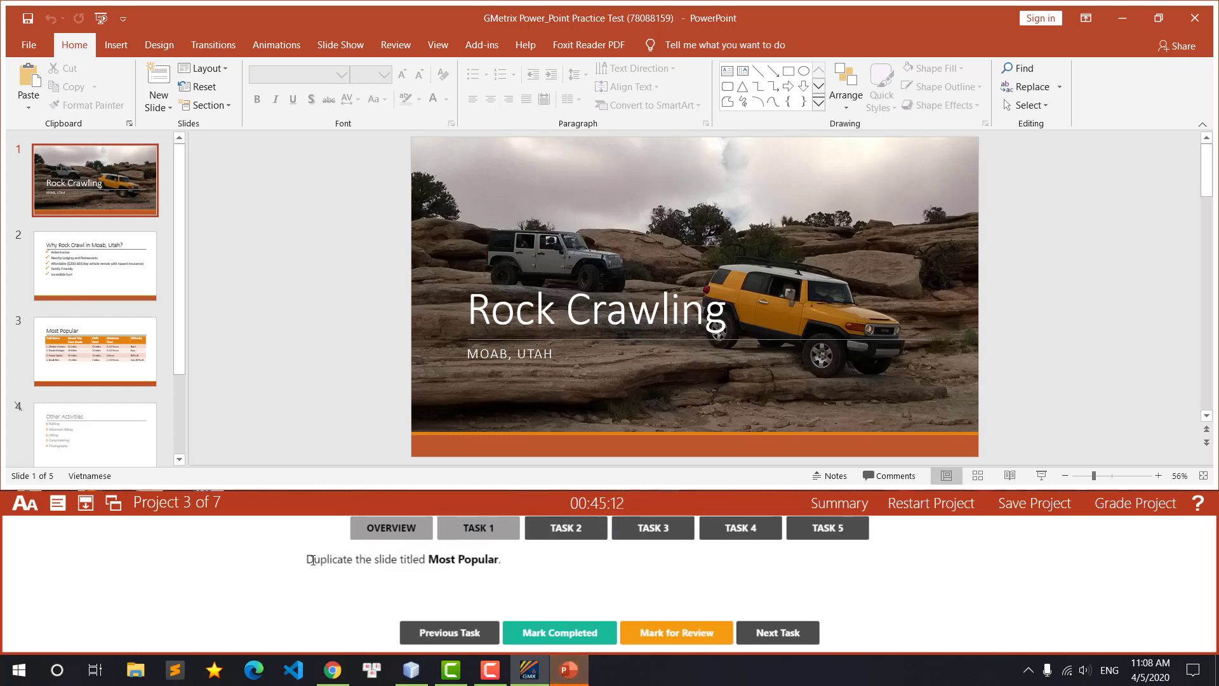
left_click_drag(305, 561, 510, 563)
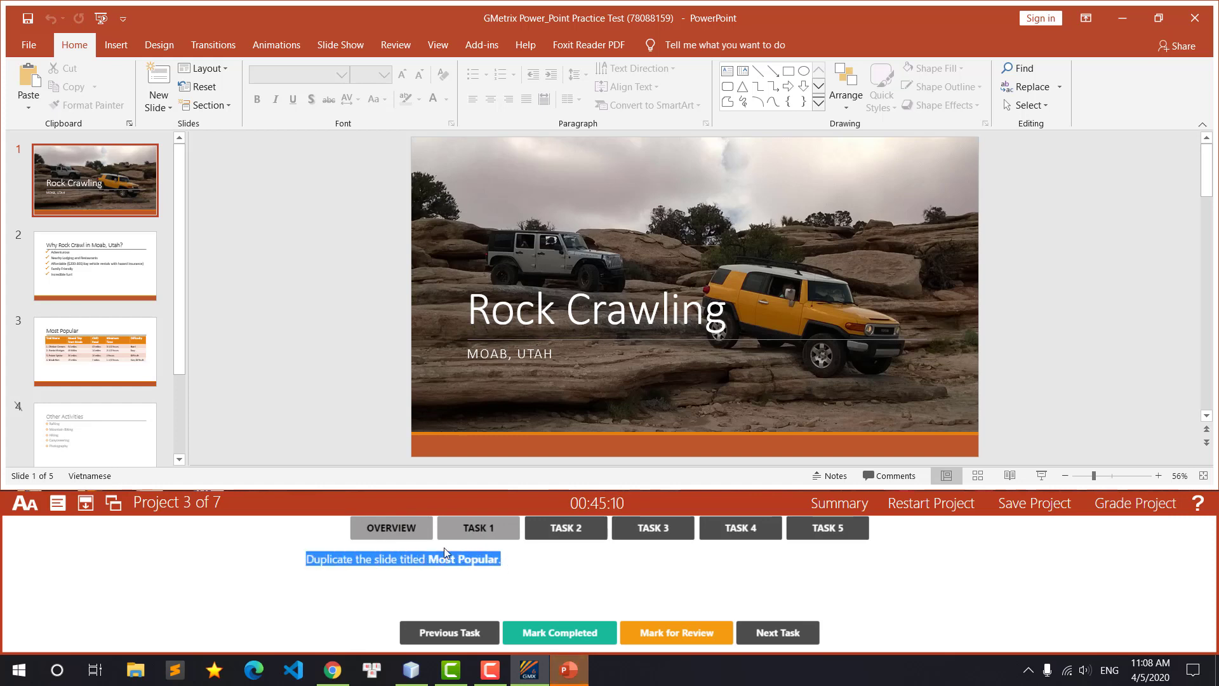
Step: Duplicate the Most Popular slide 3 into slide 4 and mark the task completed
left_click(112, 344)
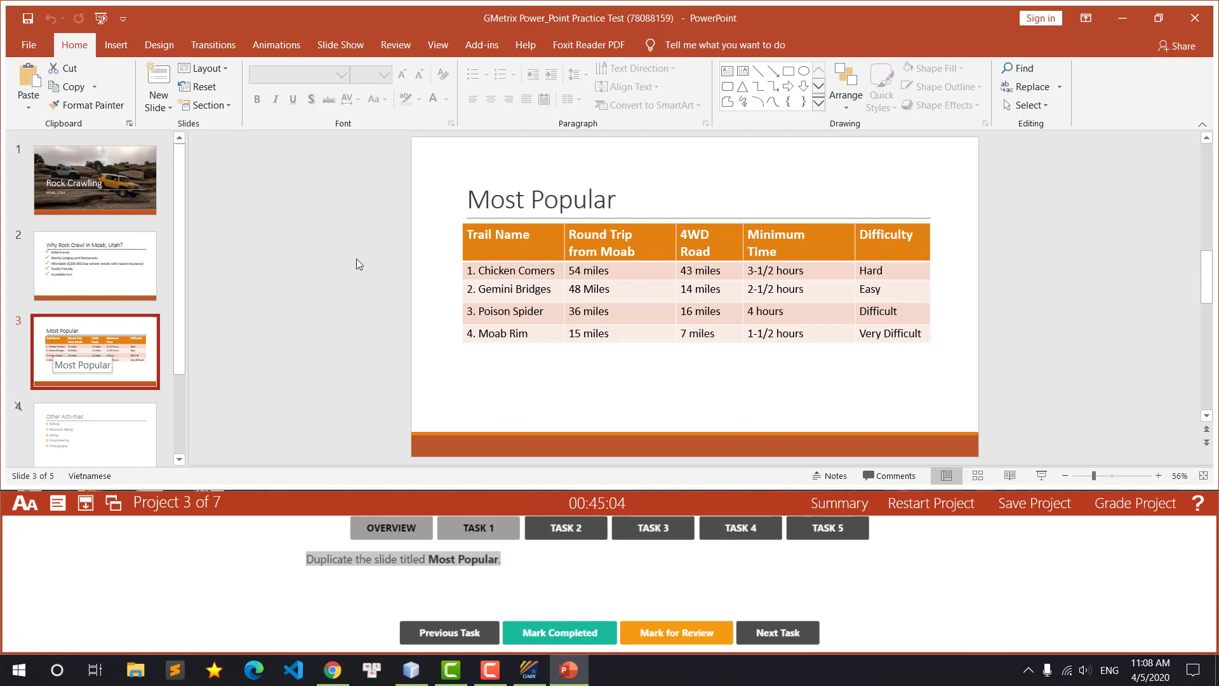
right_click(140, 338)
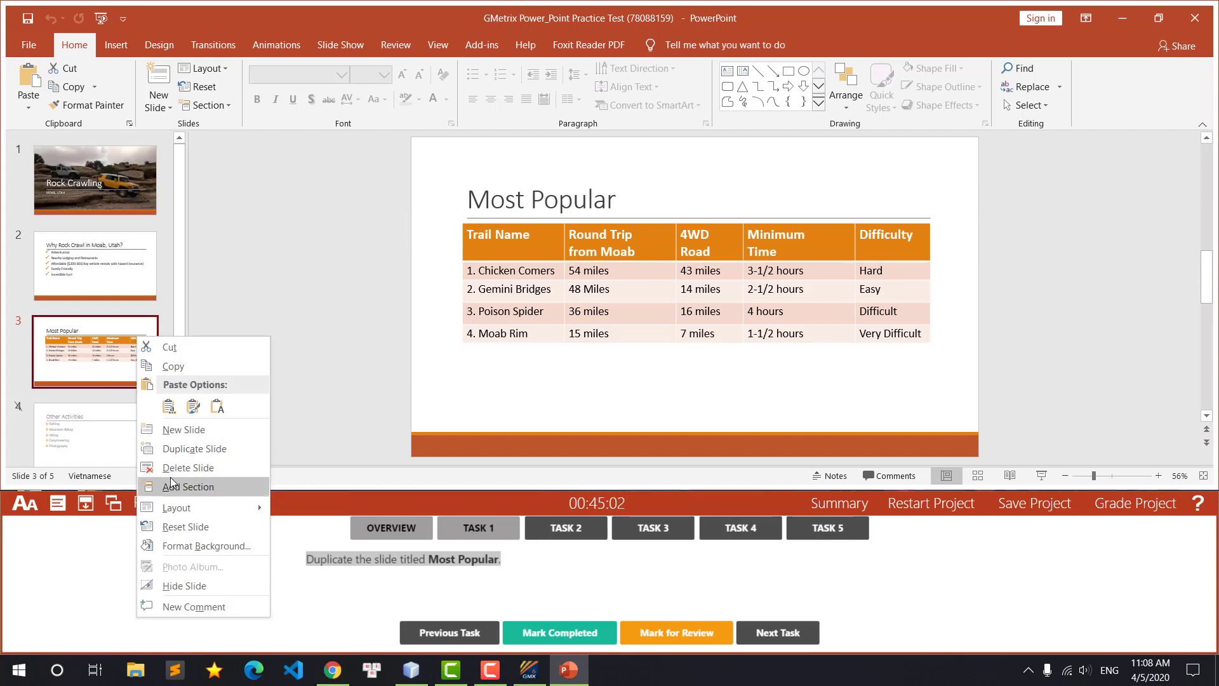
left_click(198, 450)
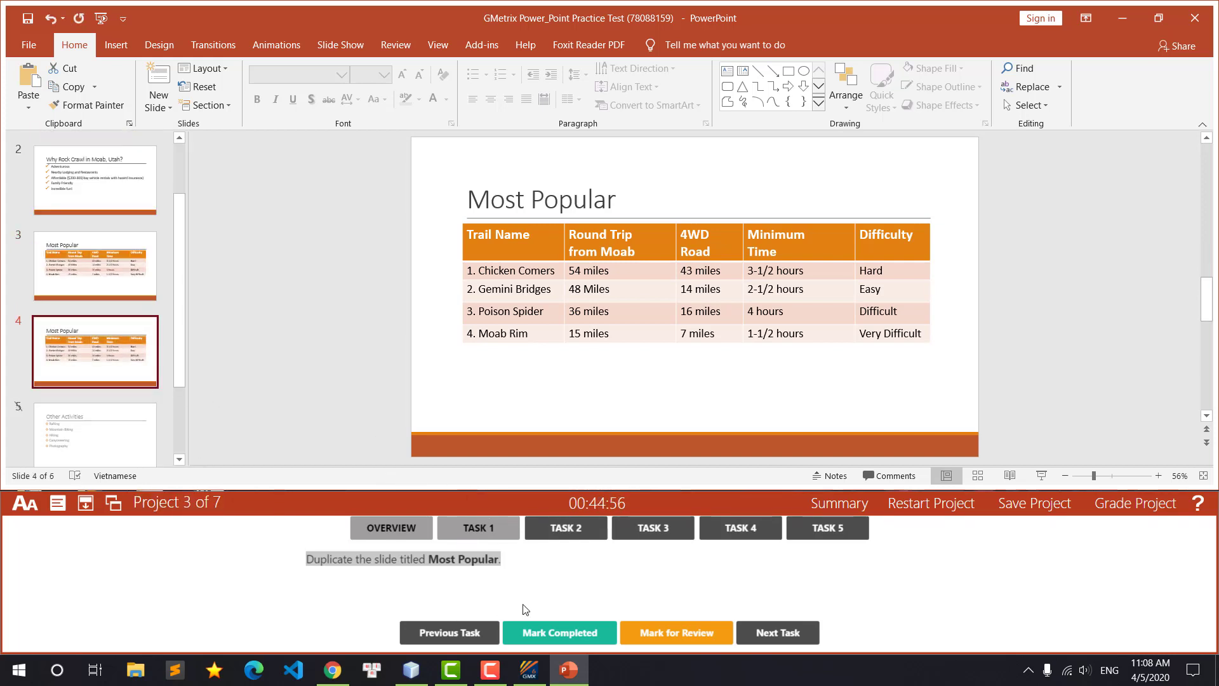
left_click(542, 633)
left_click(555, 537)
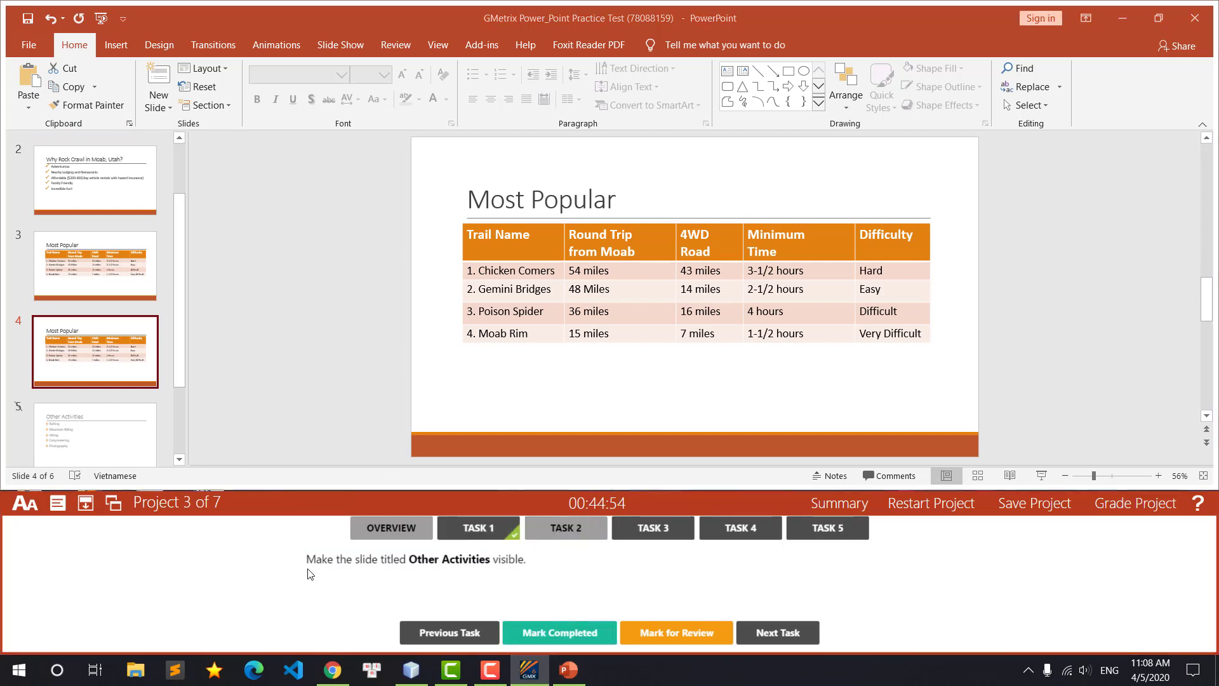
Step: Turn off Hide Slide for the Other Activities slide 5 and mark the task completed
left_click_drag(303, 564, 522, 561)
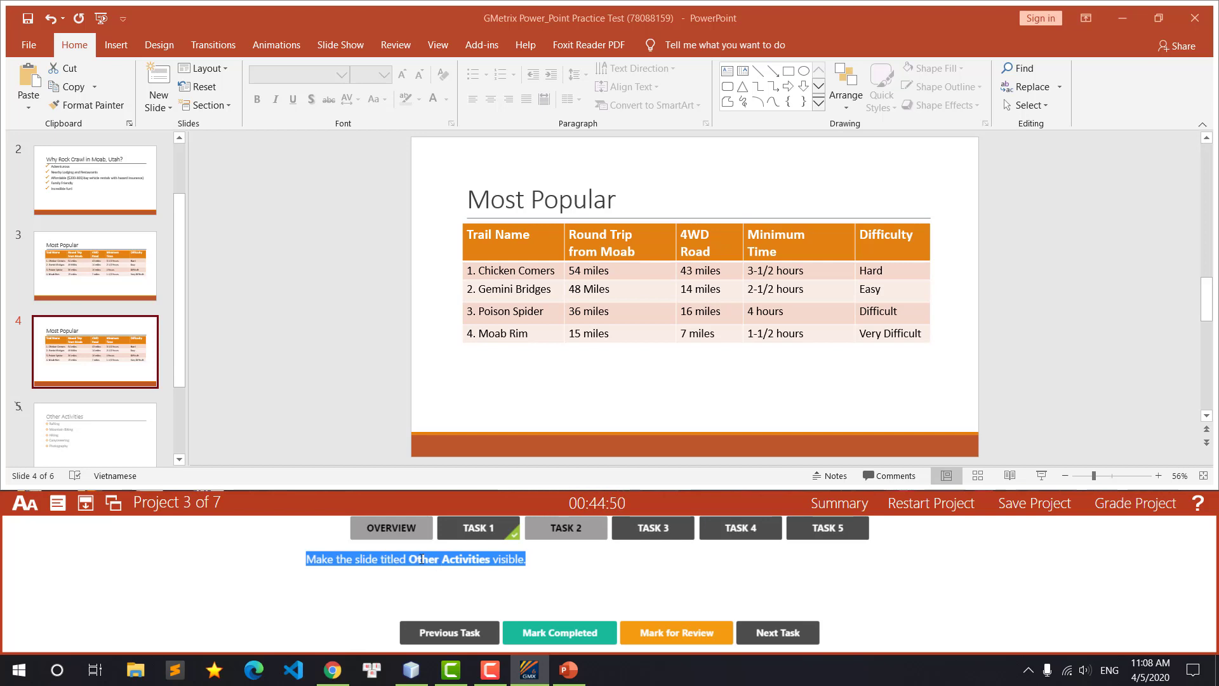
left_click(532, 567)
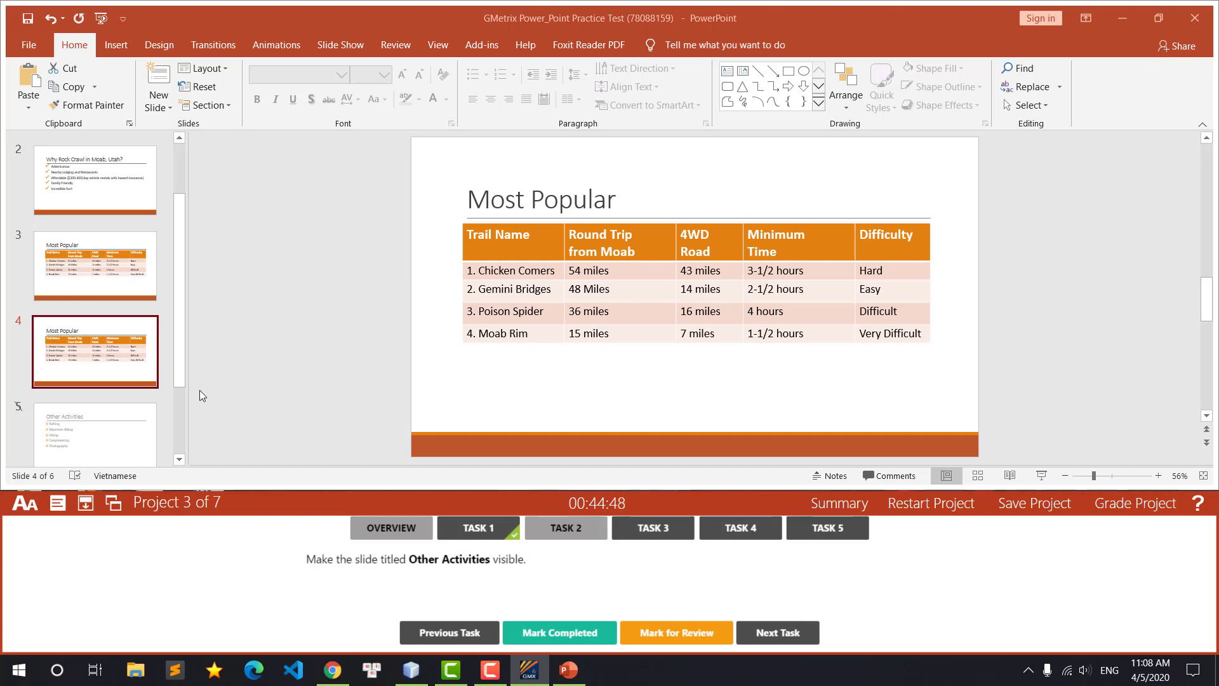
scroll(102, 355, "down", 2)
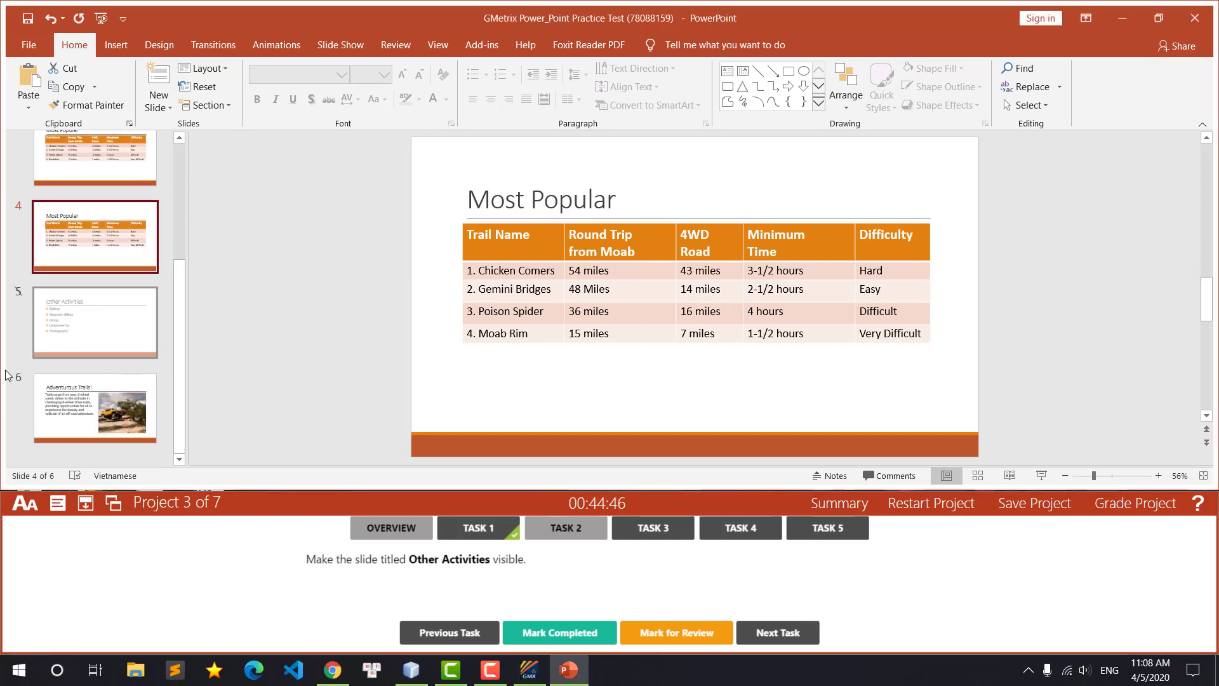
left_click(91, 323)
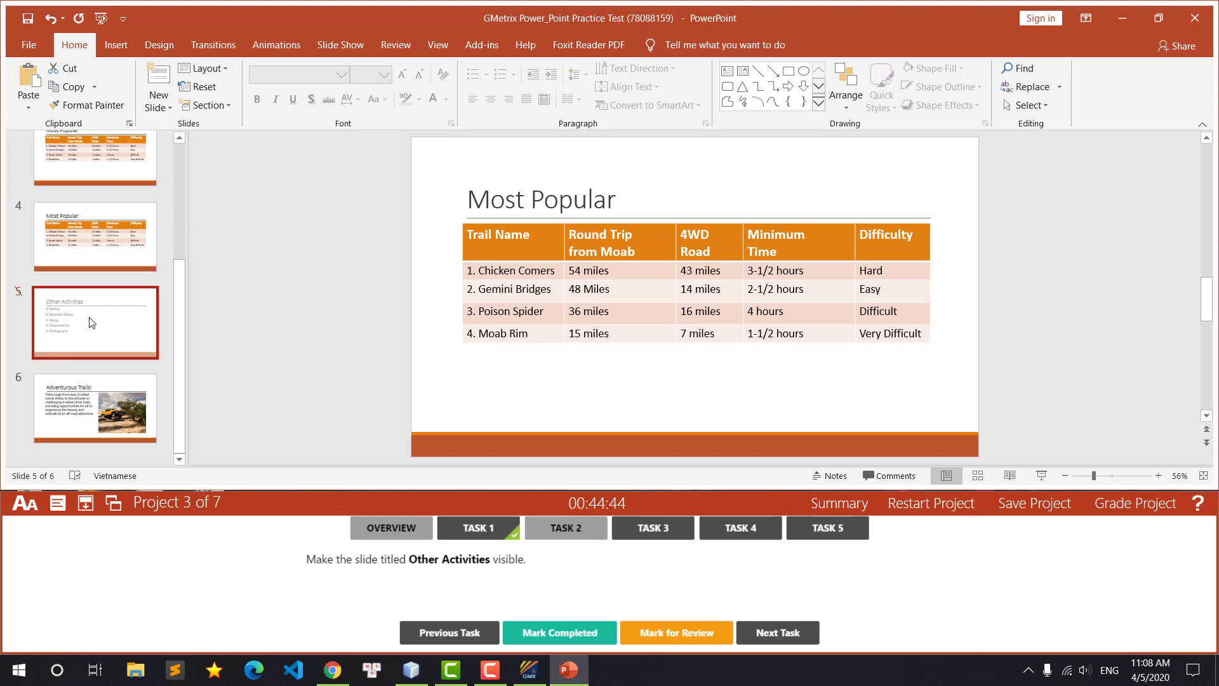
right_click(92, 322)
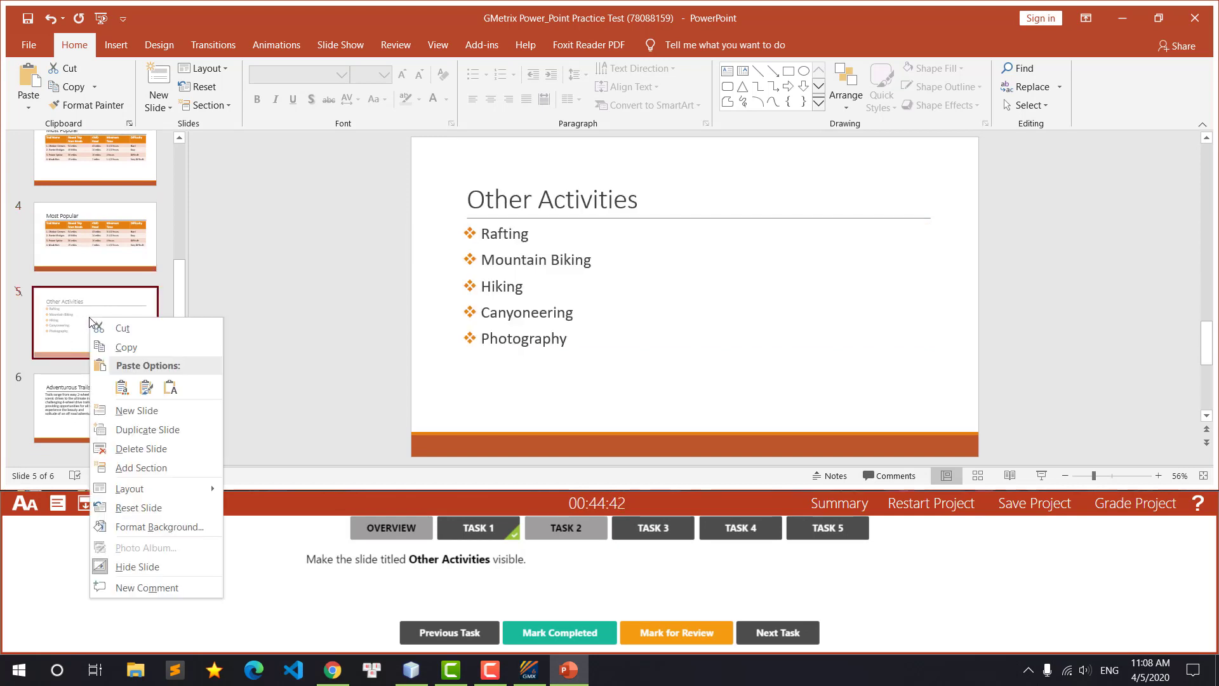
left_click(137, 566)
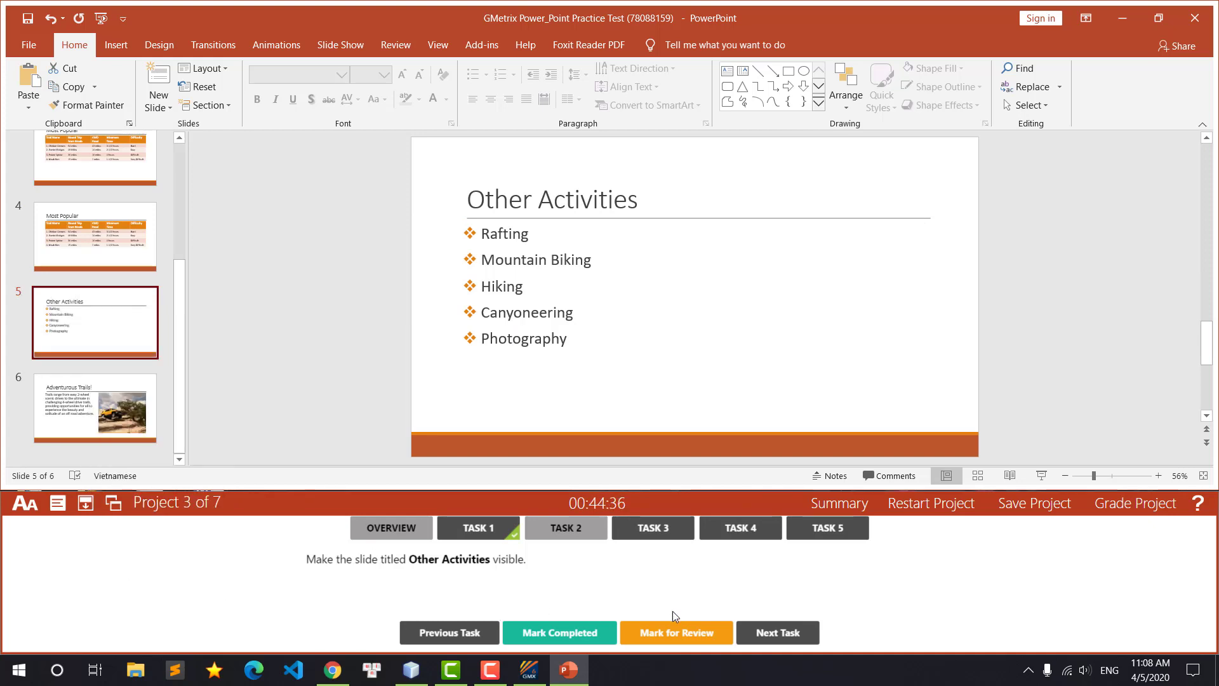
left_click(589, 641)
left_click(656, 537)
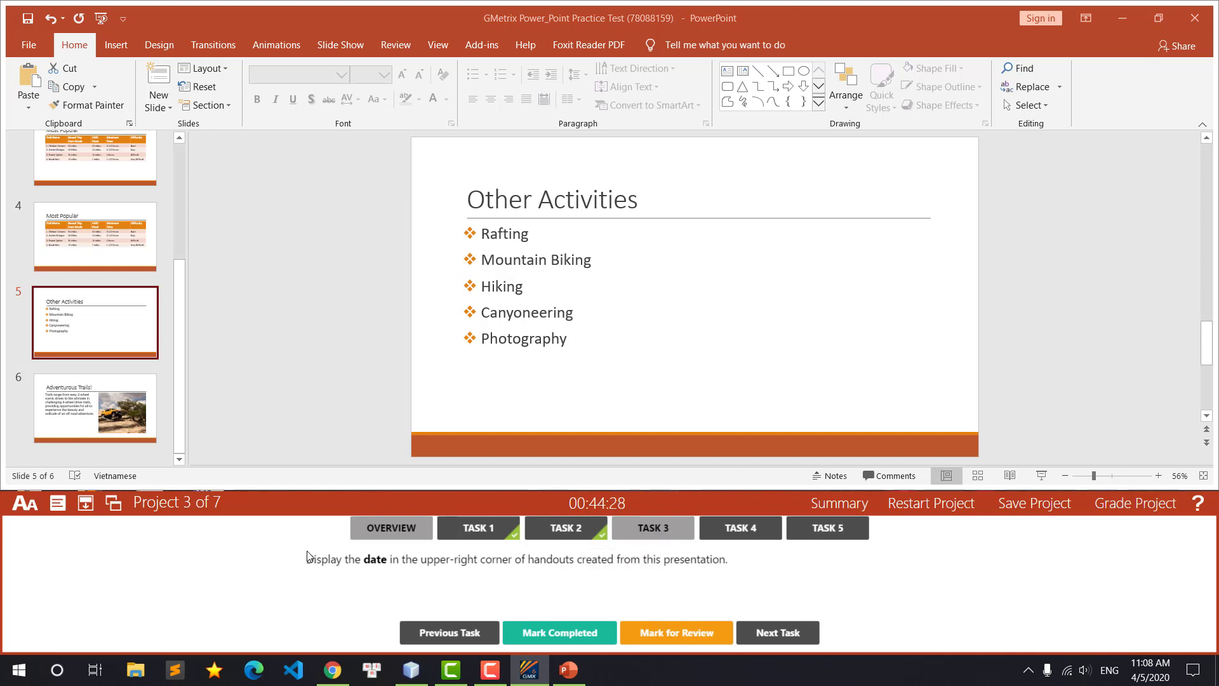
Step: Enable the Date placeholder in the Handout Master, close master view, and mark the task completed
left_click_drag(306, 559, 731, 572)
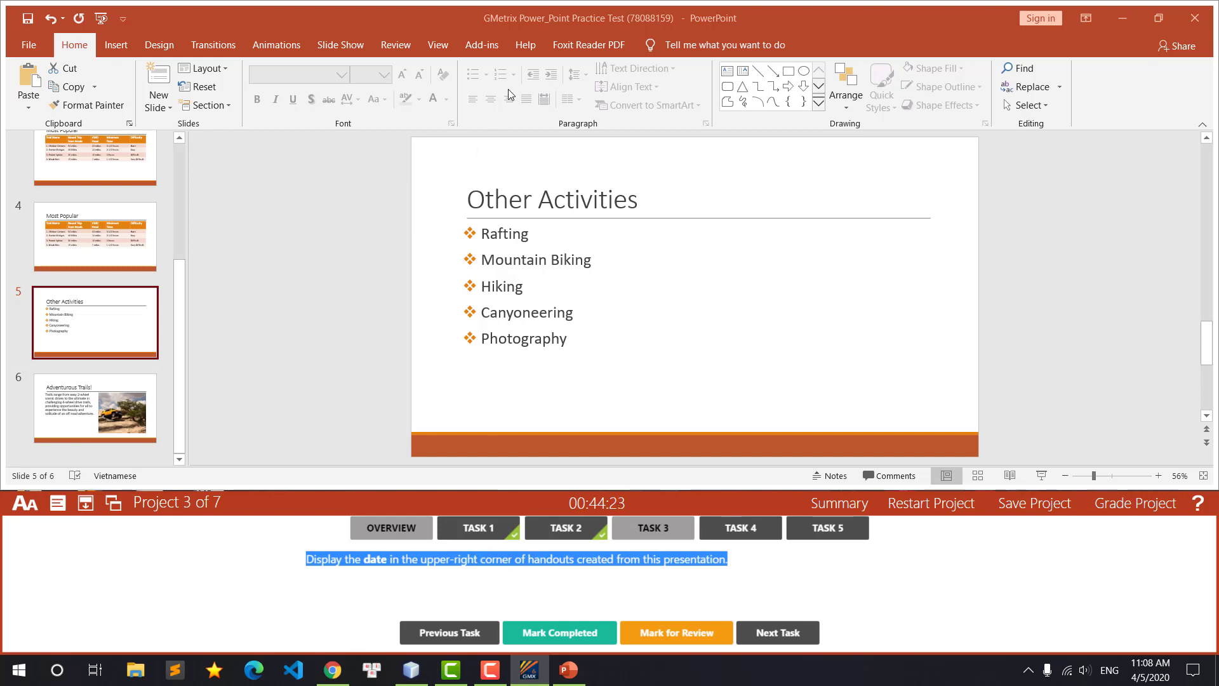
left_click(435, 46)
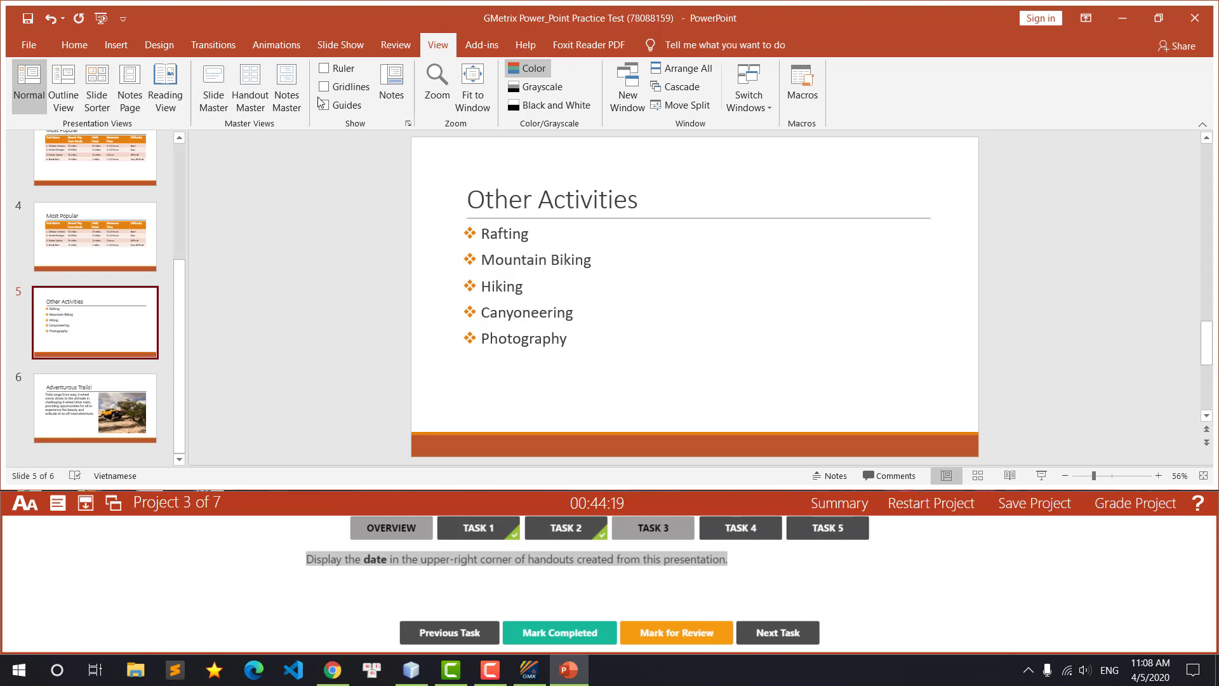
left_click(263, 111)
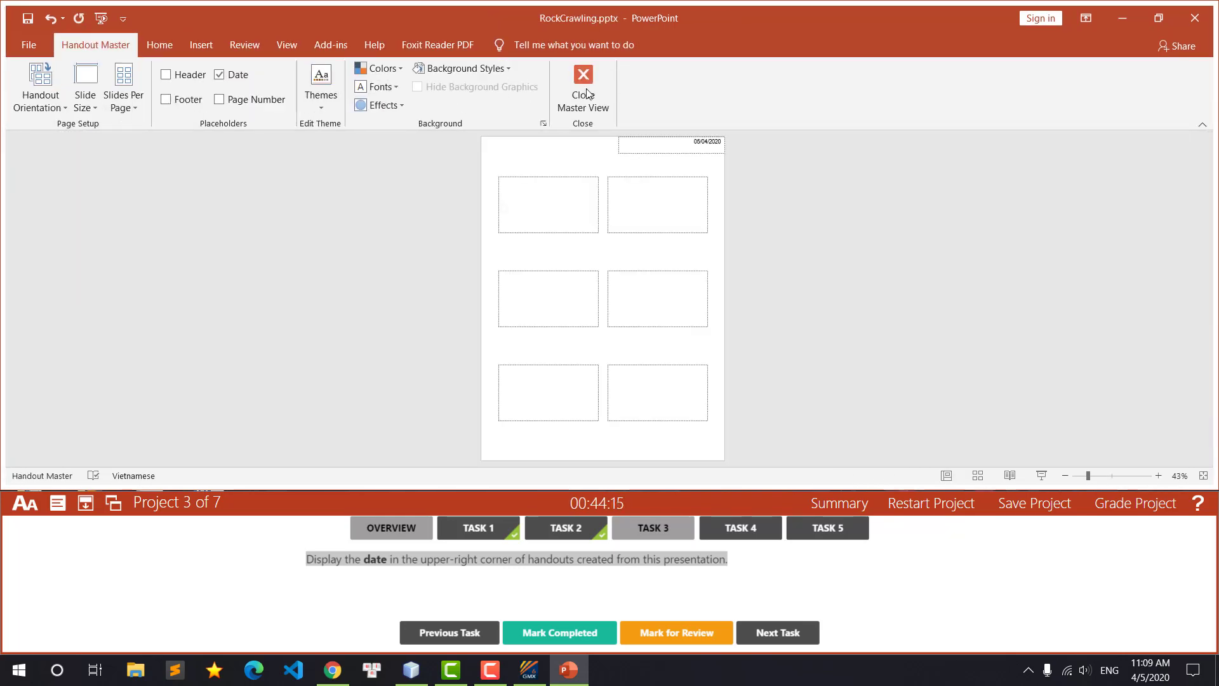
left_click(585, 86)
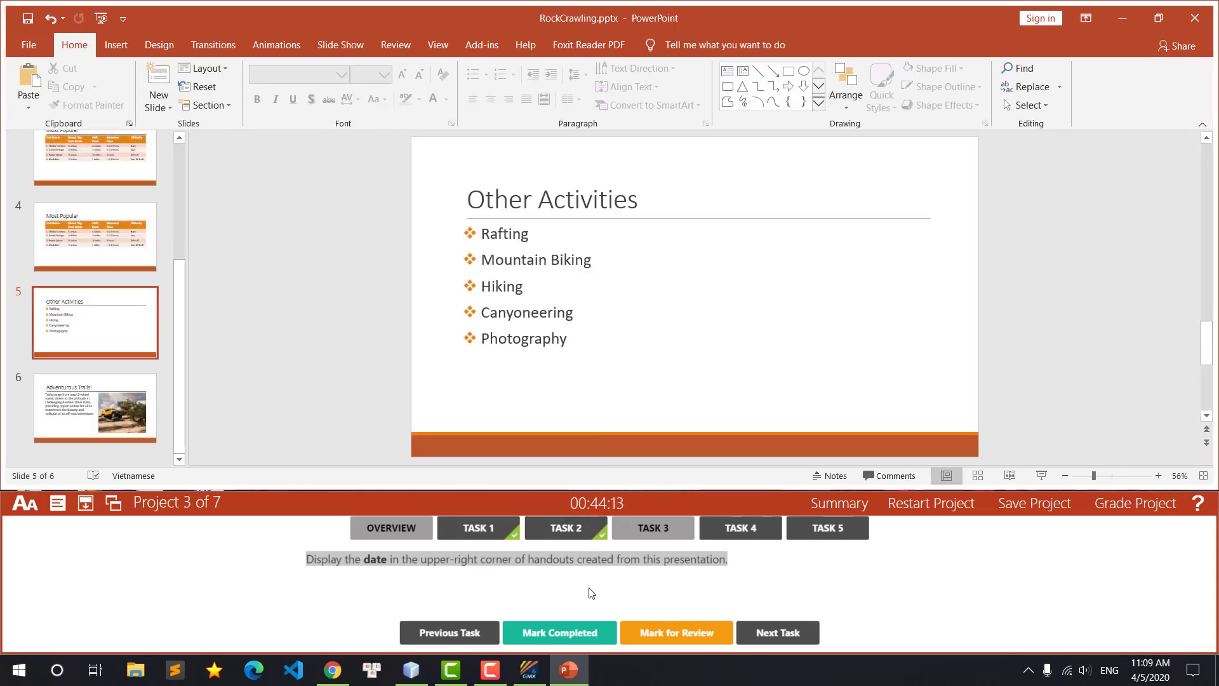
left_click(589, 633)
left_click(760, 533)
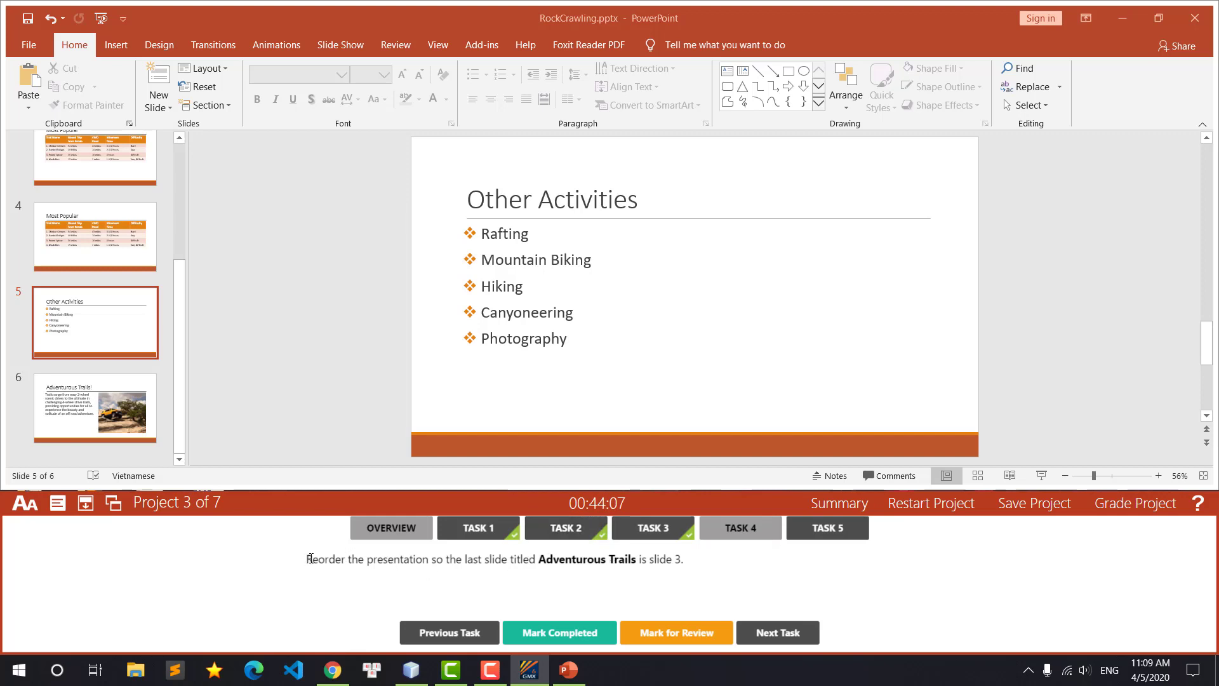
Step: Drag the Adventurous Trails! slide from position 6 to position 3 and mark the task completed
left_click_drag(306, 559, 684, 560)
left_click(288, 399)
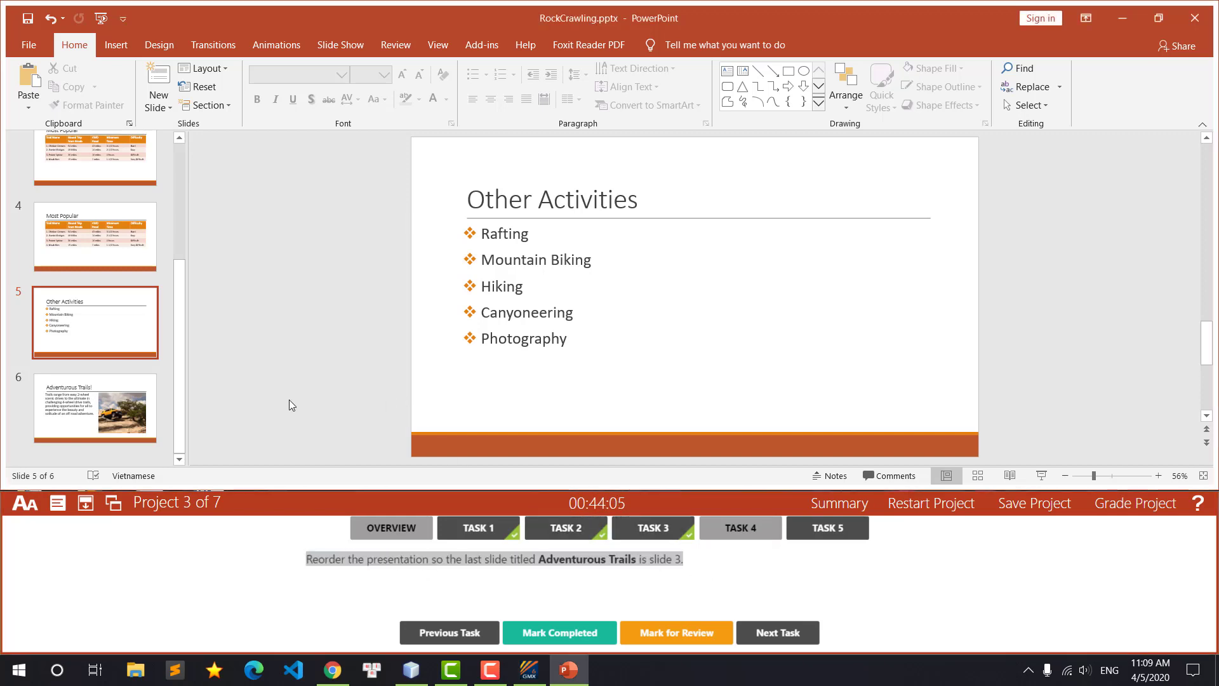
left_click(80, 400)
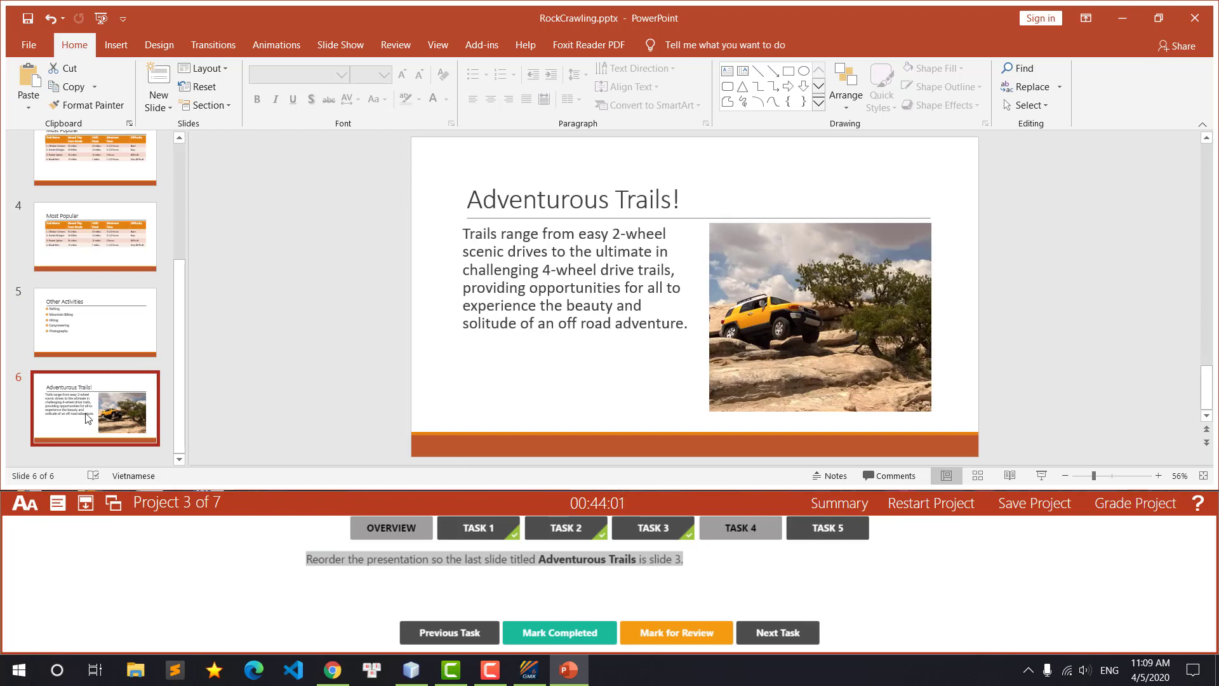
mouse_move(88, 418)
left_mouse_down()
mouse_move(77, 190)
mouse_move(71, 357)
left_mouse_up()
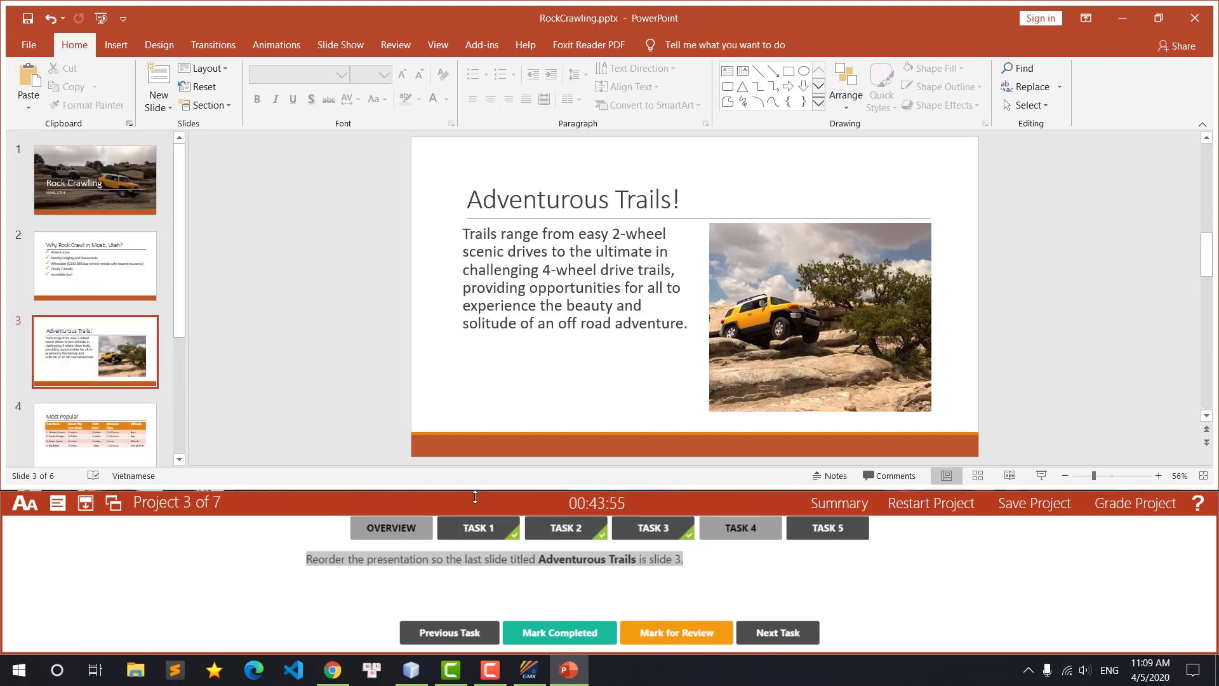
left_click(546, 632)
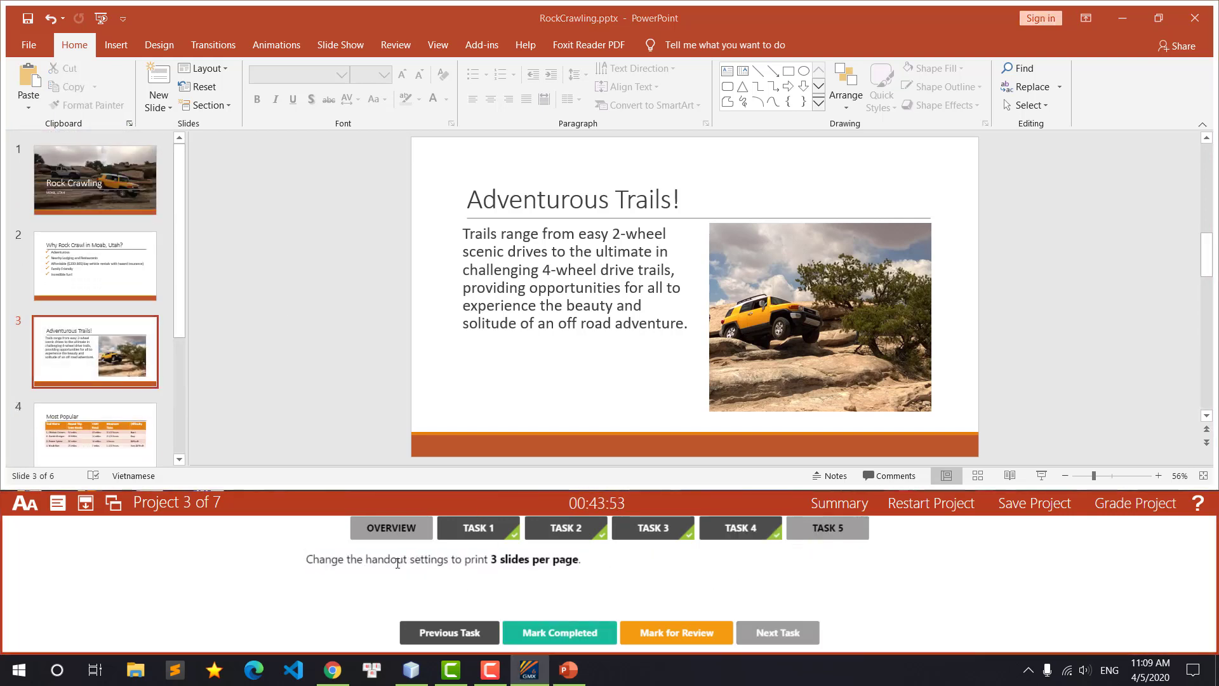
Step: Set the print layout to Handouts (3 Slides), mark it completed, and advance to Project 4
left_click_drag(311, 559, 575, 561)
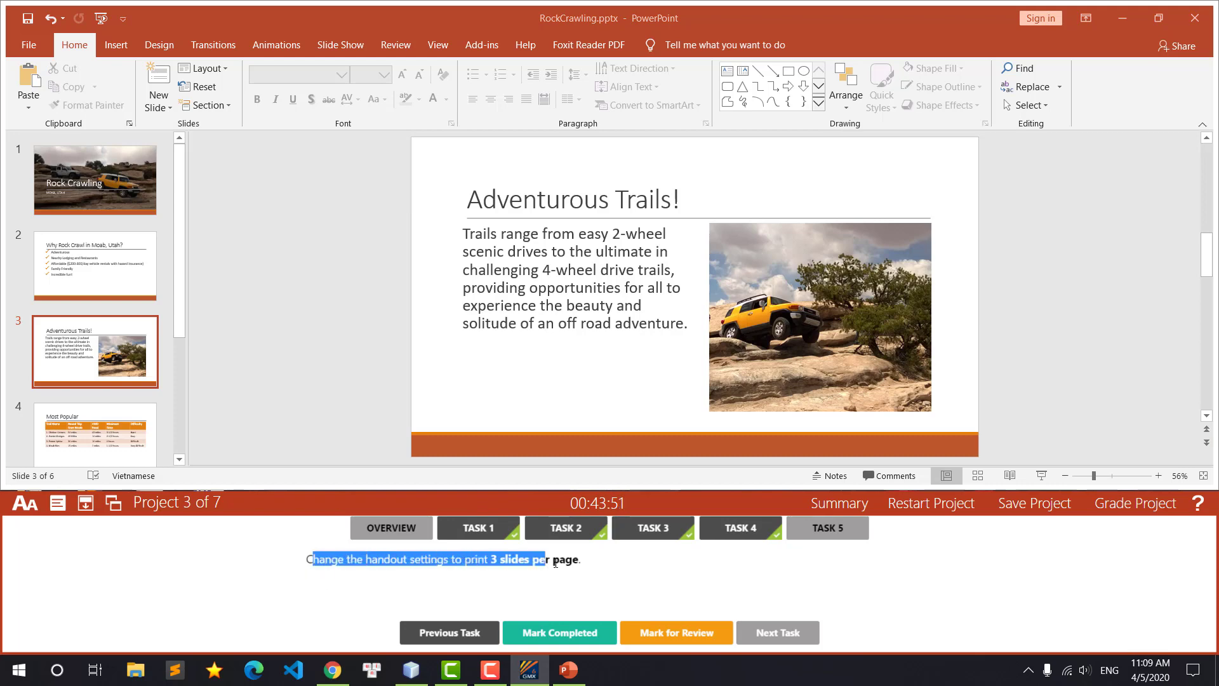
left_click(29, 45)
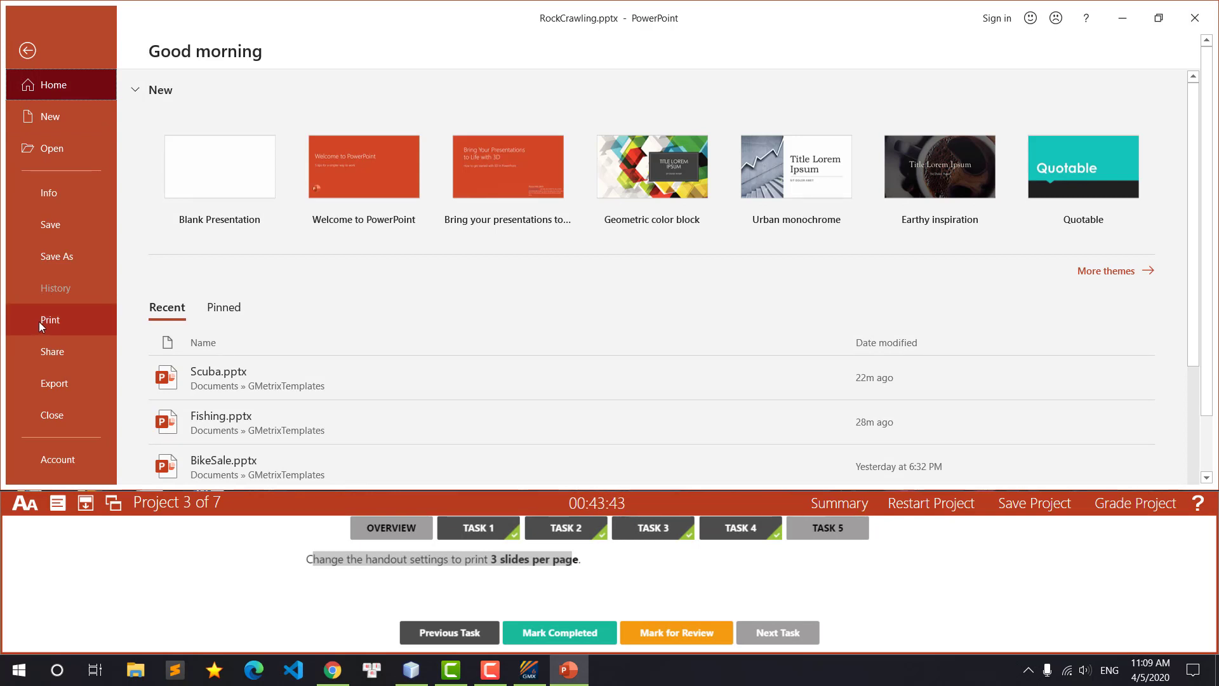
left_click(40, 321)
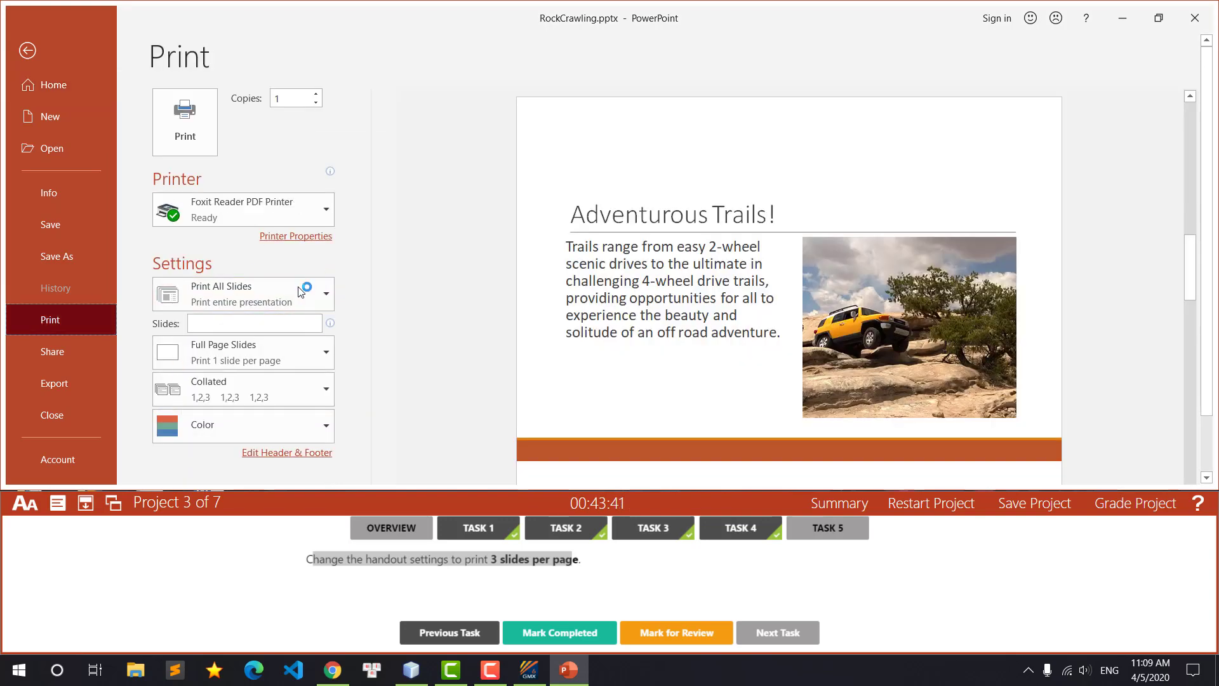
left_click(326, 359)
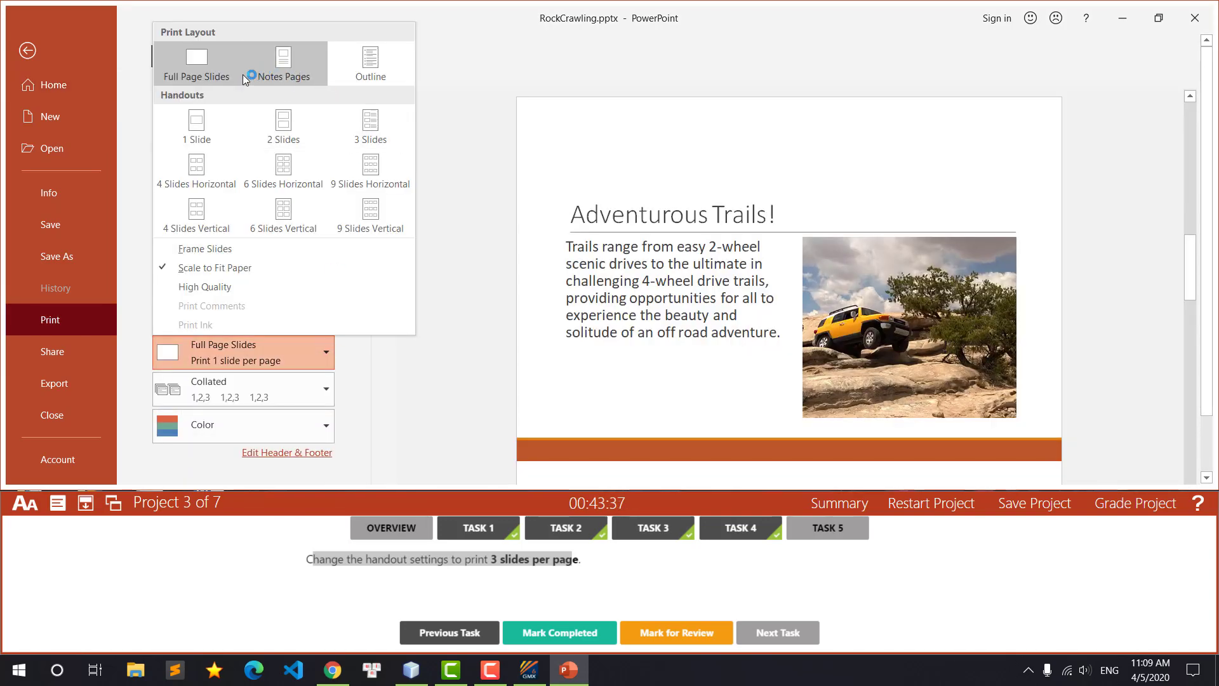
left_click(380, 130)
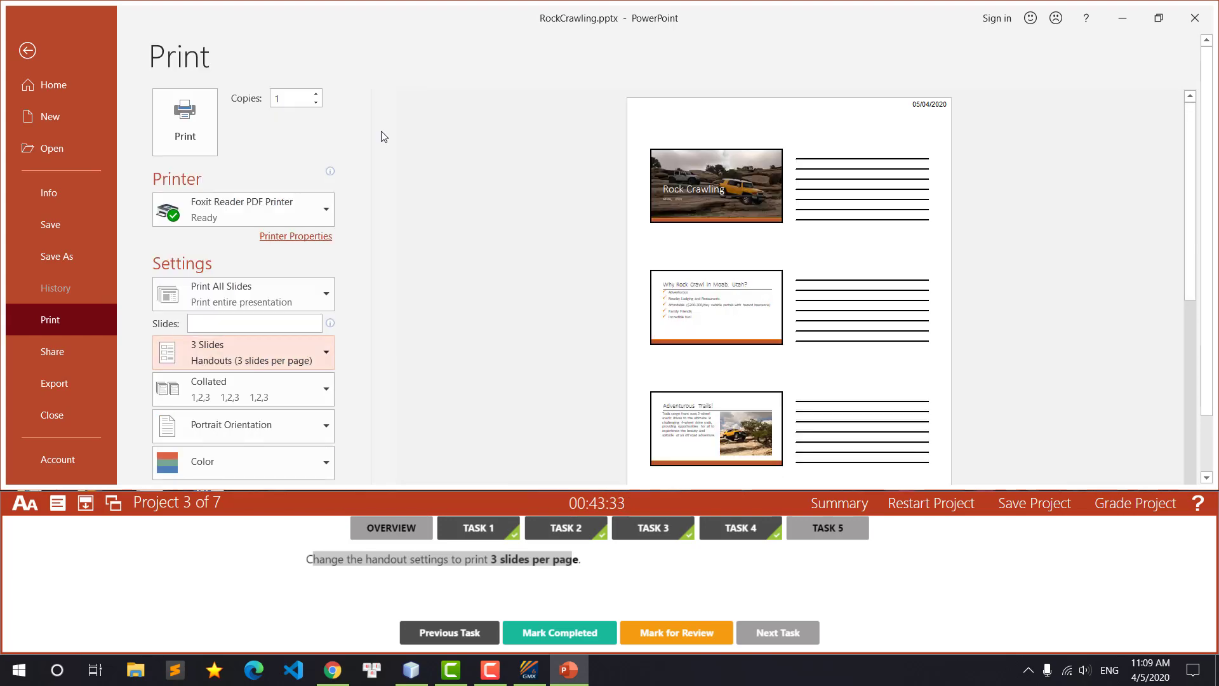
left_click(39, 54)
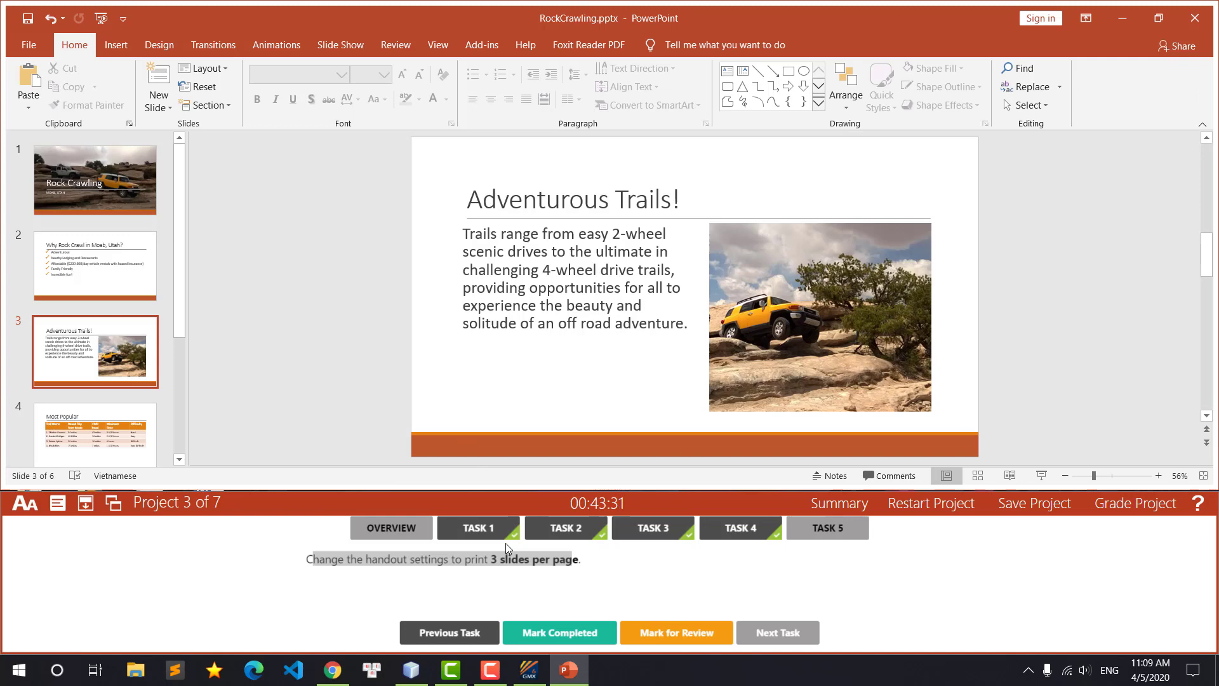
left_click(559, 633)
left_click(1113, 508)
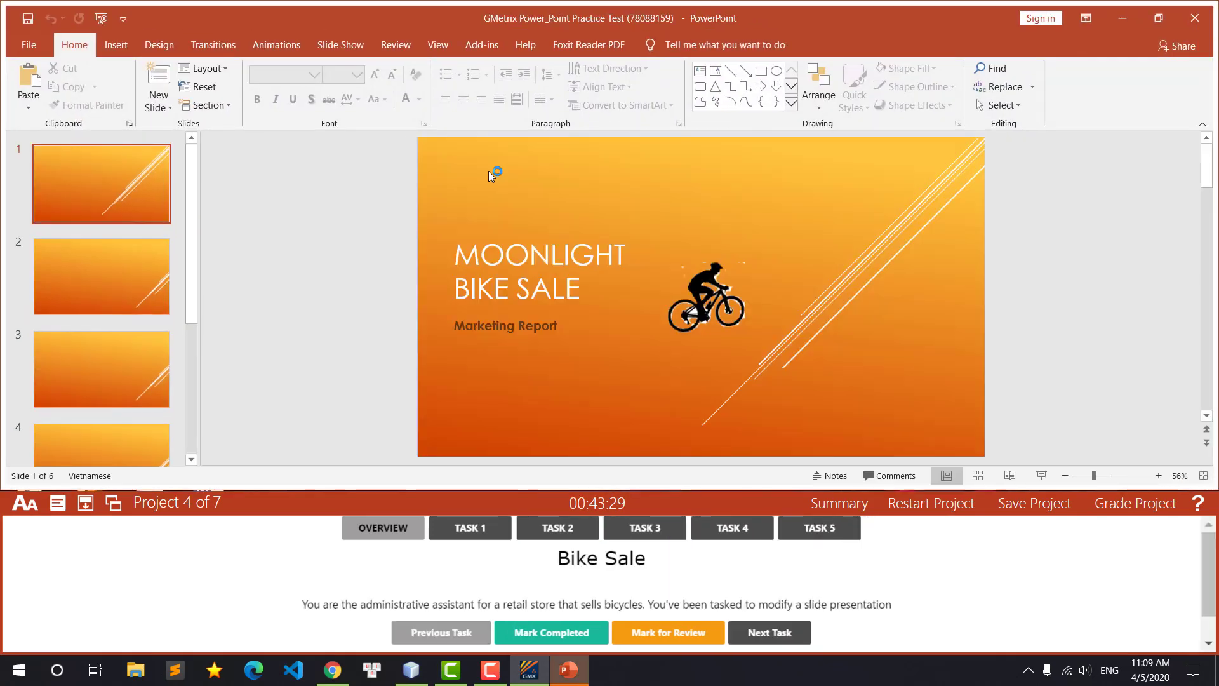
Step: Read Task 1's requirements for the oval shape and its style
left_click(620, 46)
left_click(526, 44)
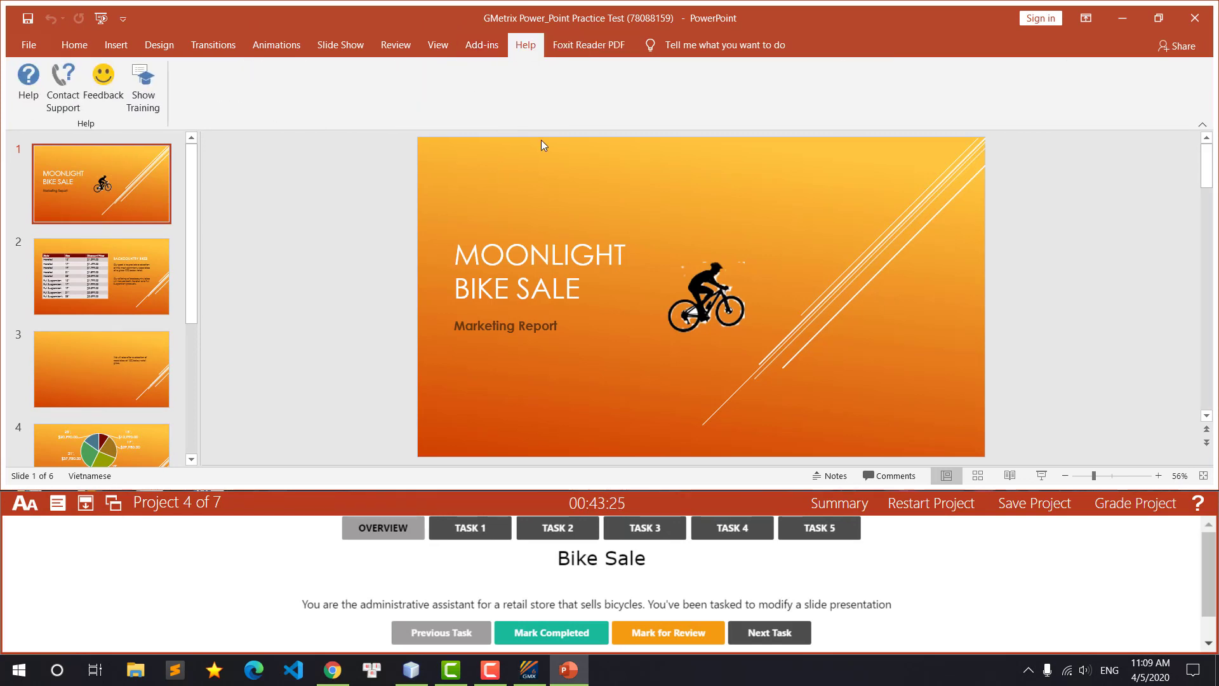
left_click(466, 537)
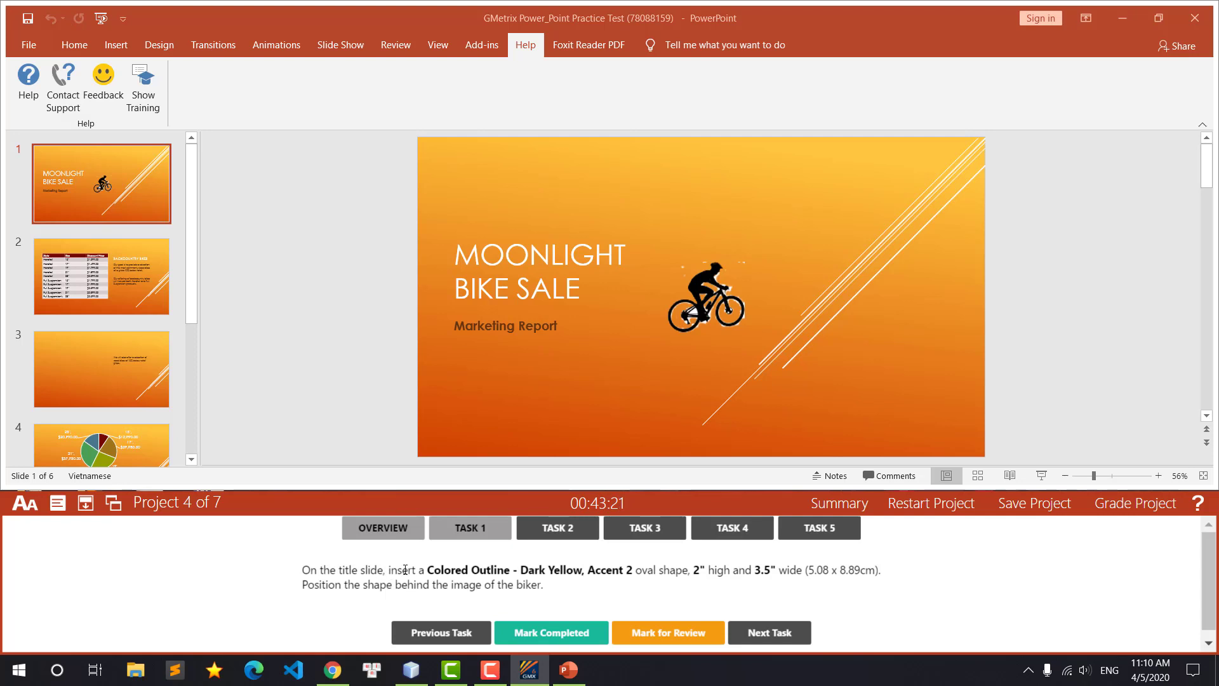
left_click_drag(392, 567, 526, 575)
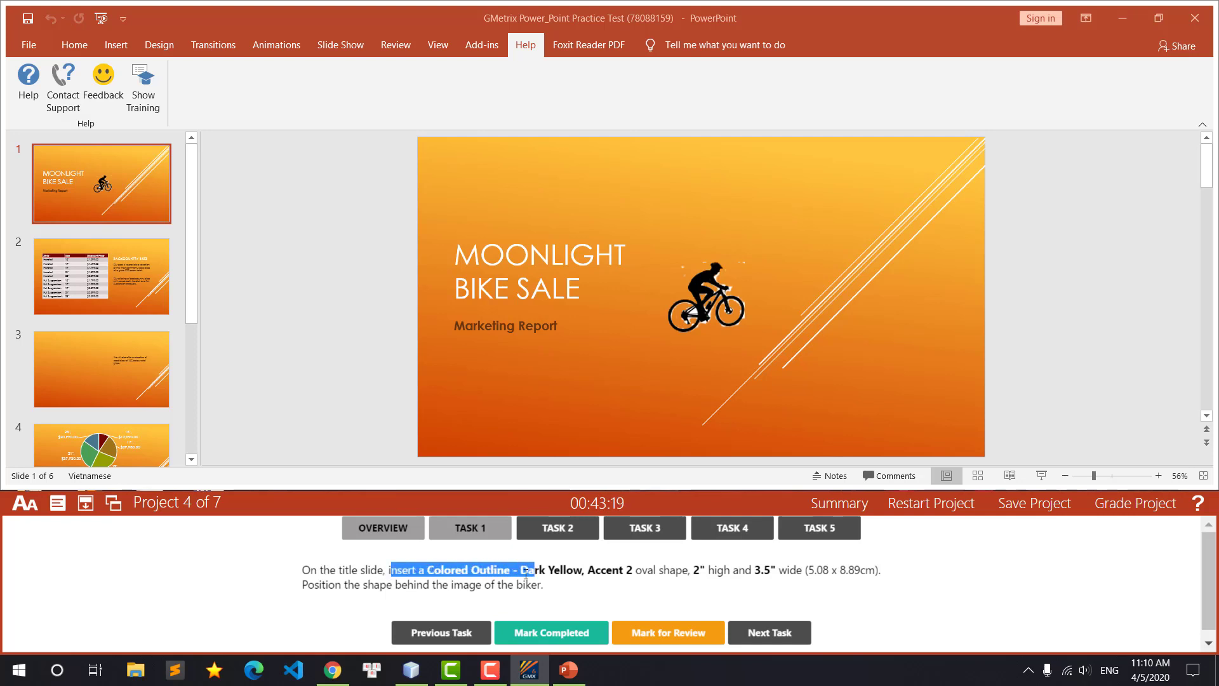
left_click(393, 569)
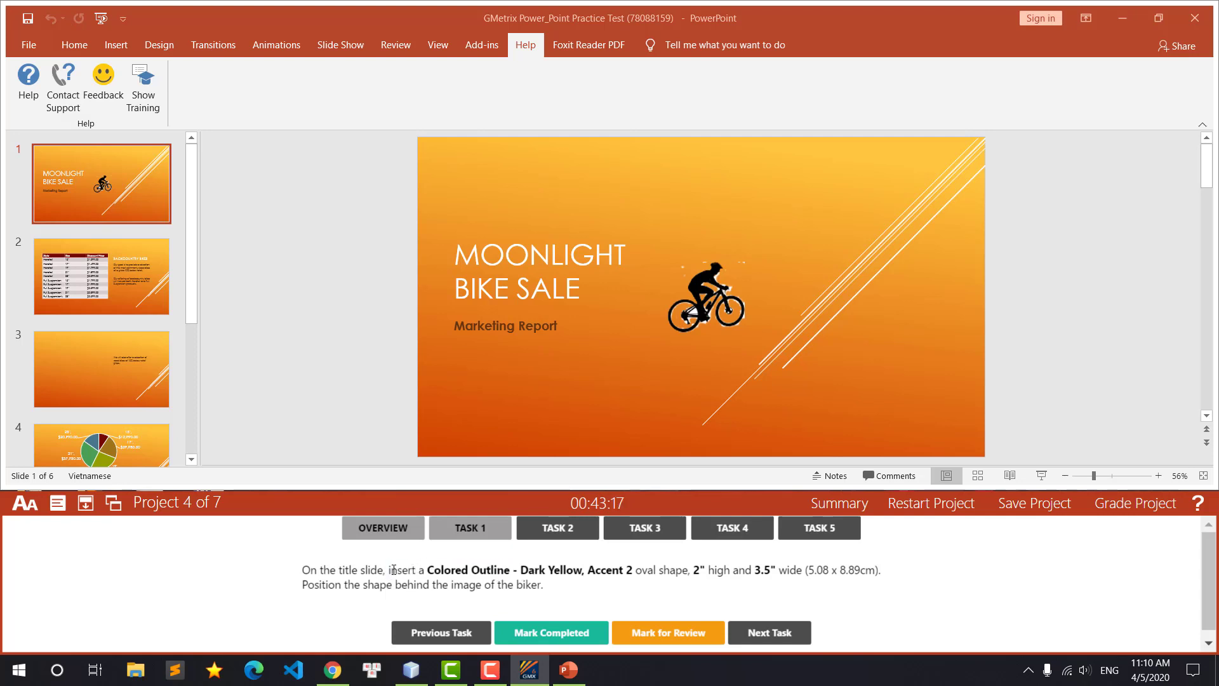
left_click_drag(389, 569, 629, 570)
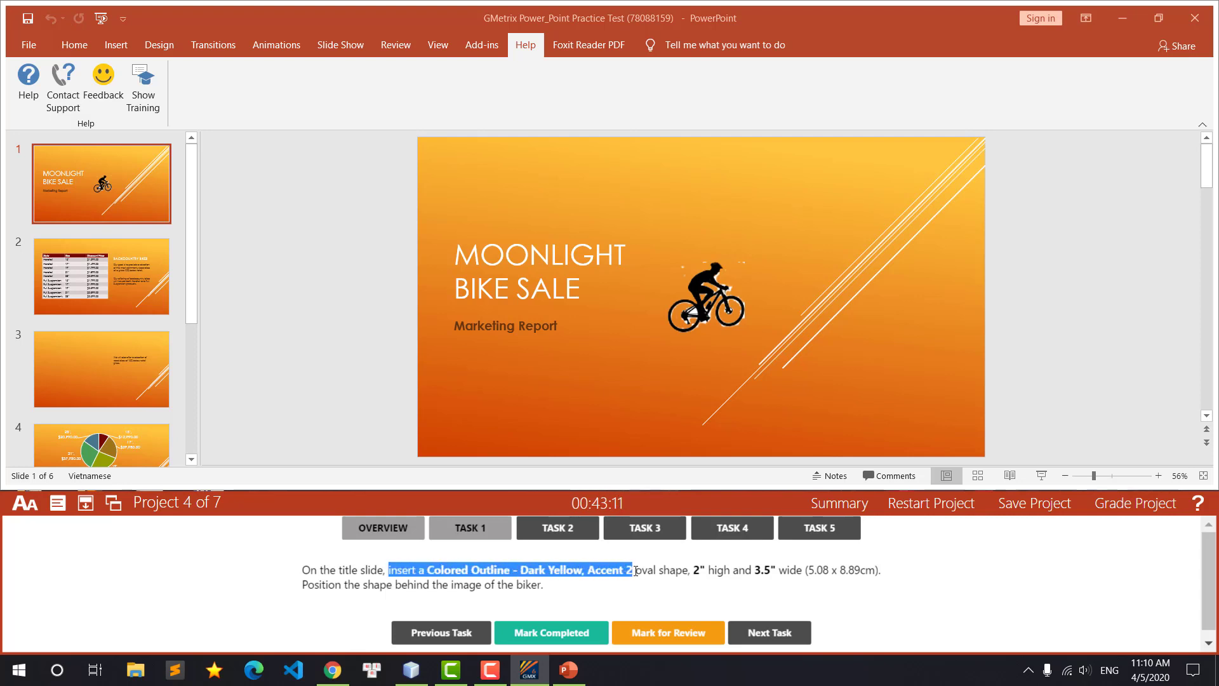
left_click_drag(635, 570, 686, 573)
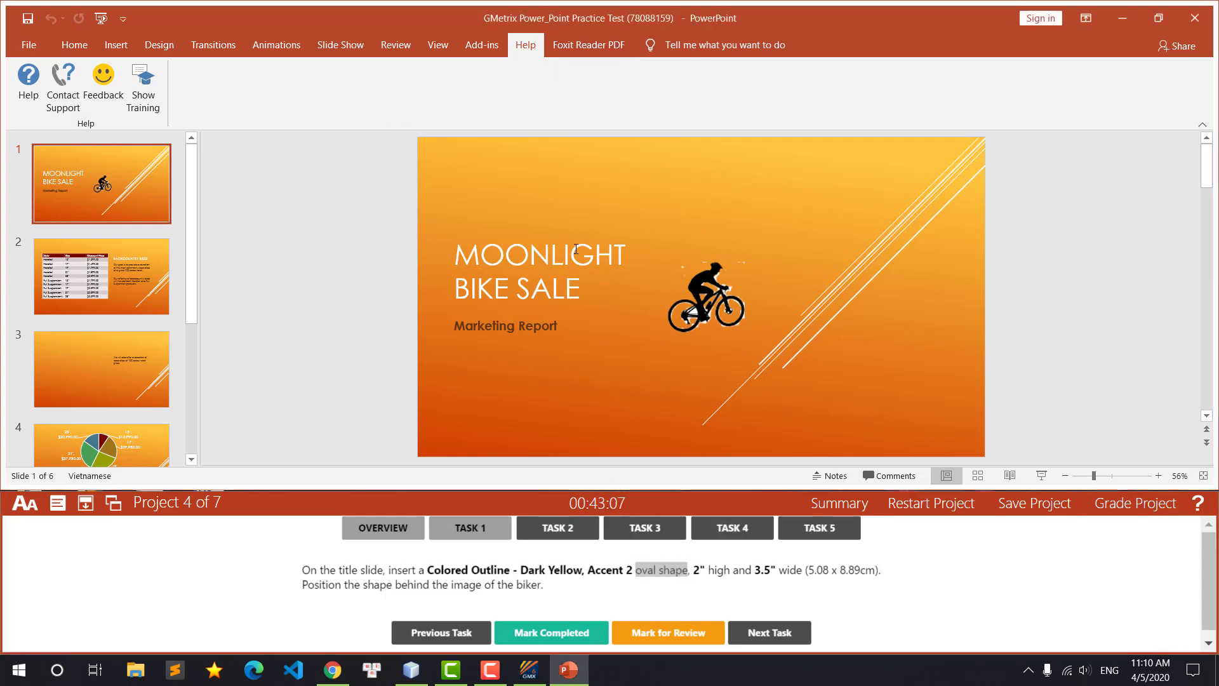
Step: Draw an Oval shape over the biker image on the title slide
left_click(580, 71)
left_click(665, 45)
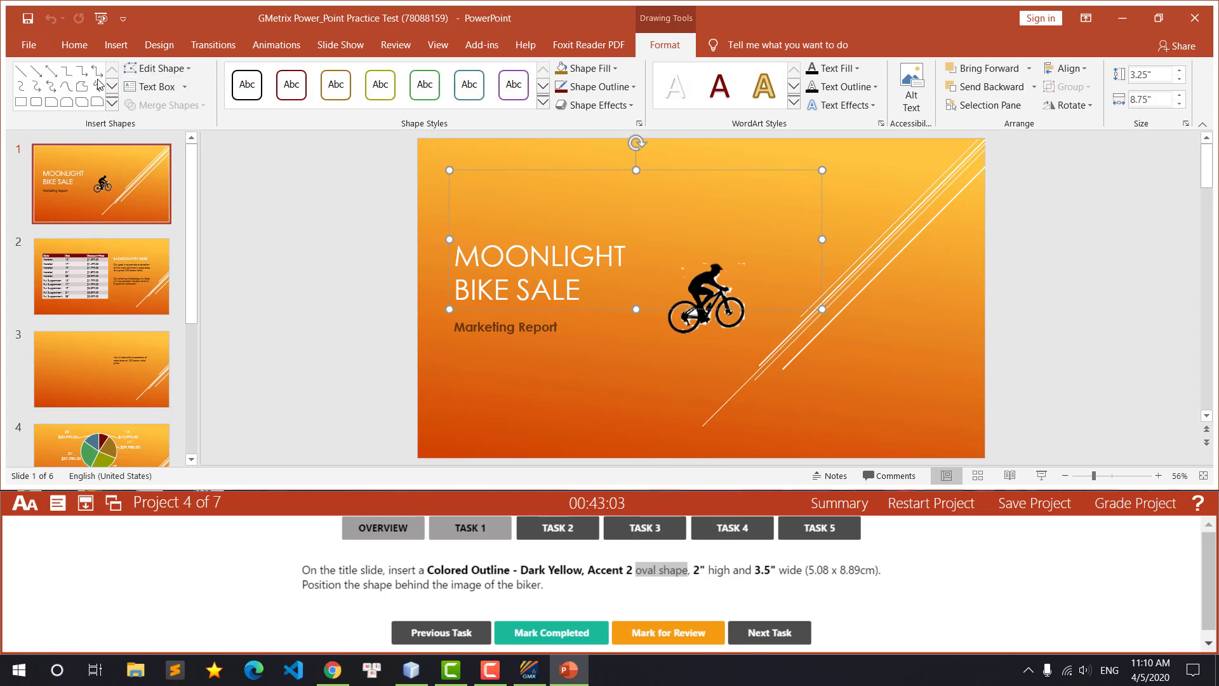
left_click(113, 90)
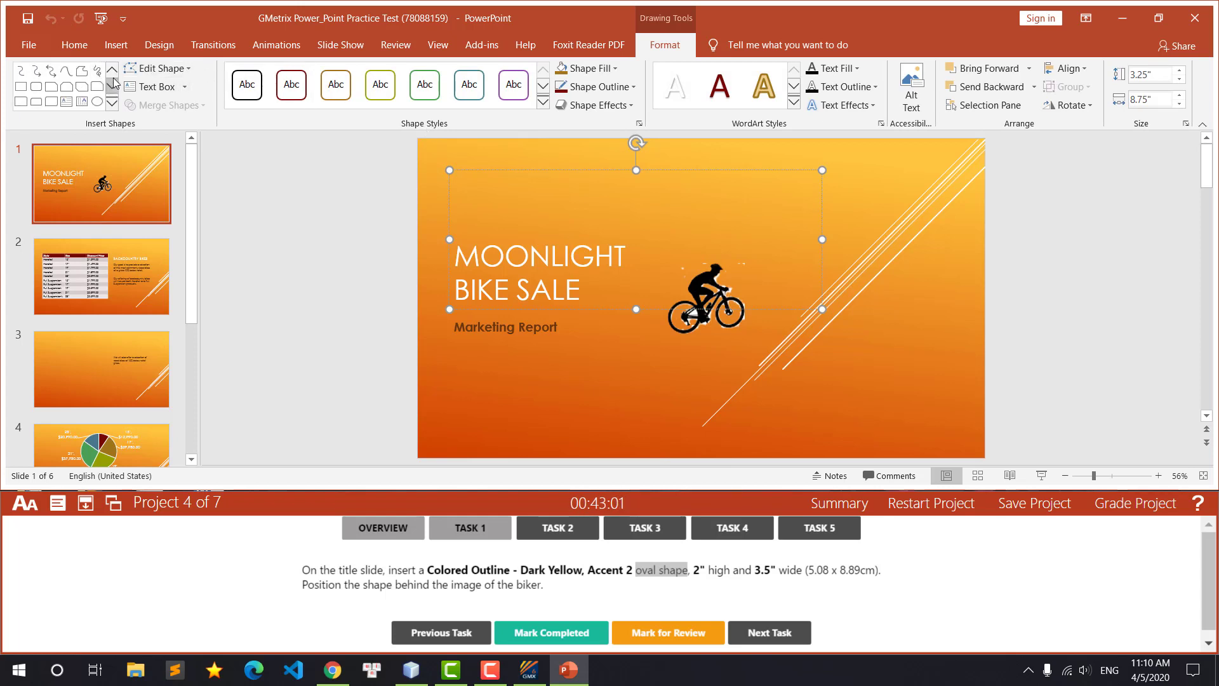
left_click(100, 107)
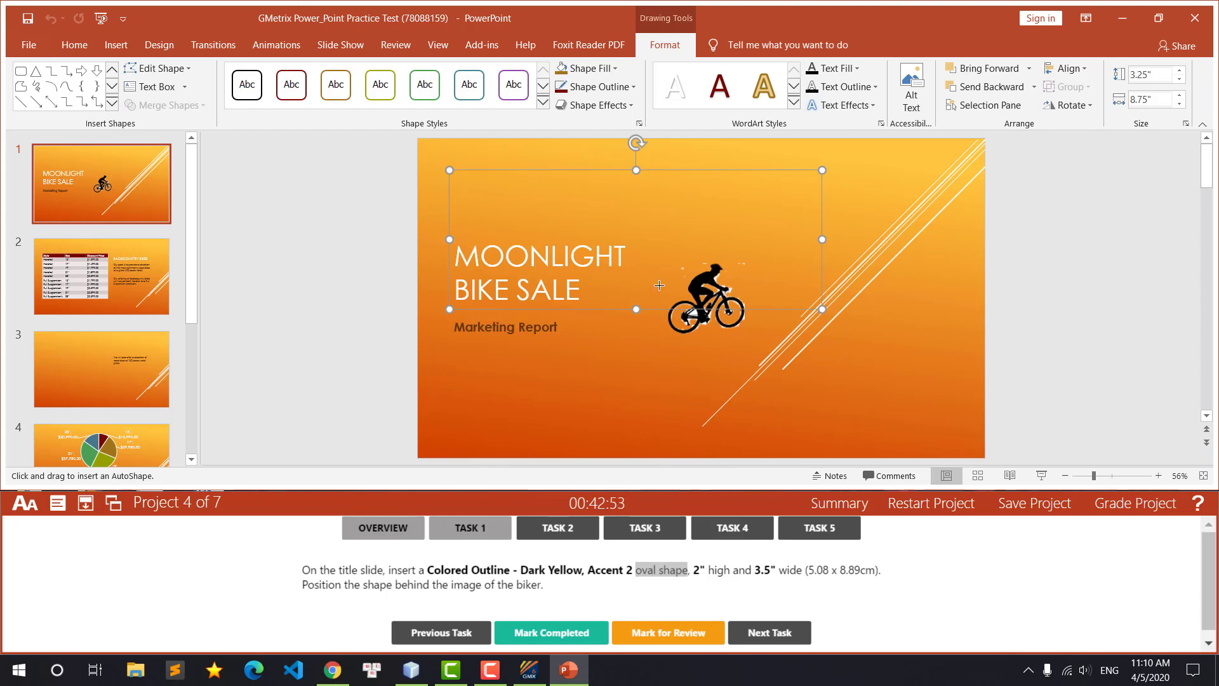
left_click_drag(653, 243, 773, 354)
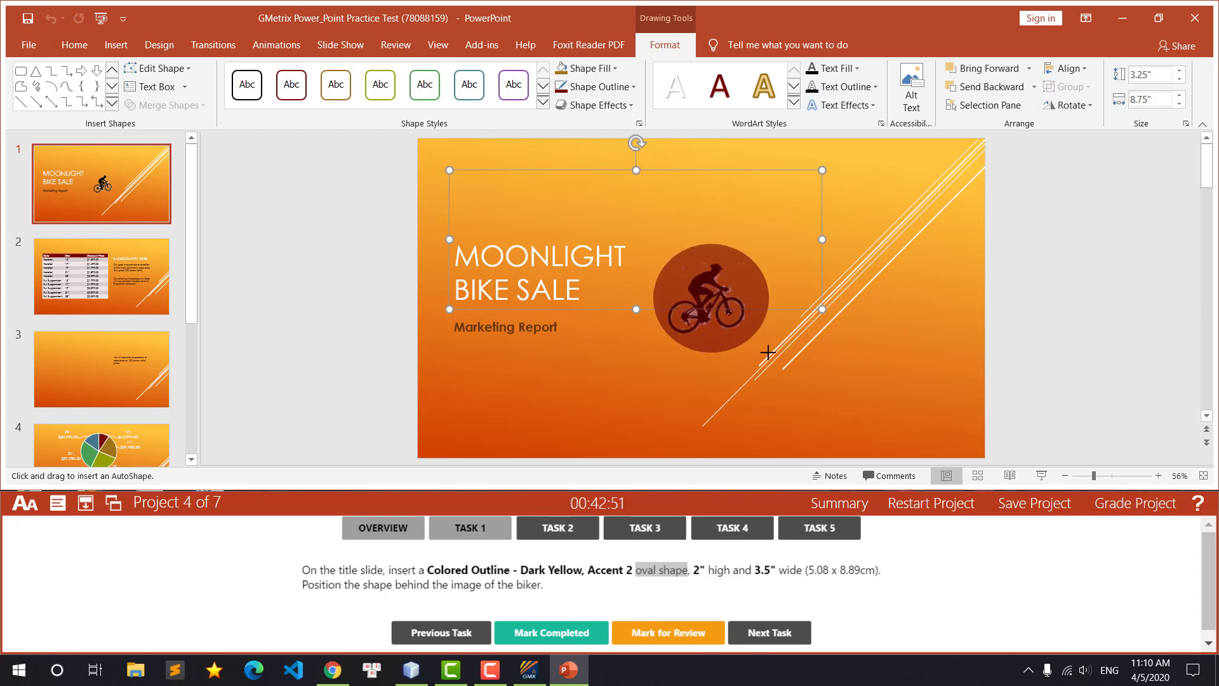
Step: Apply the Colored Outline - Dark Yellow, Accent 2 shape style to the oval
left_click(590, 371)
left_click(686, 285)
right_click(681, 281)
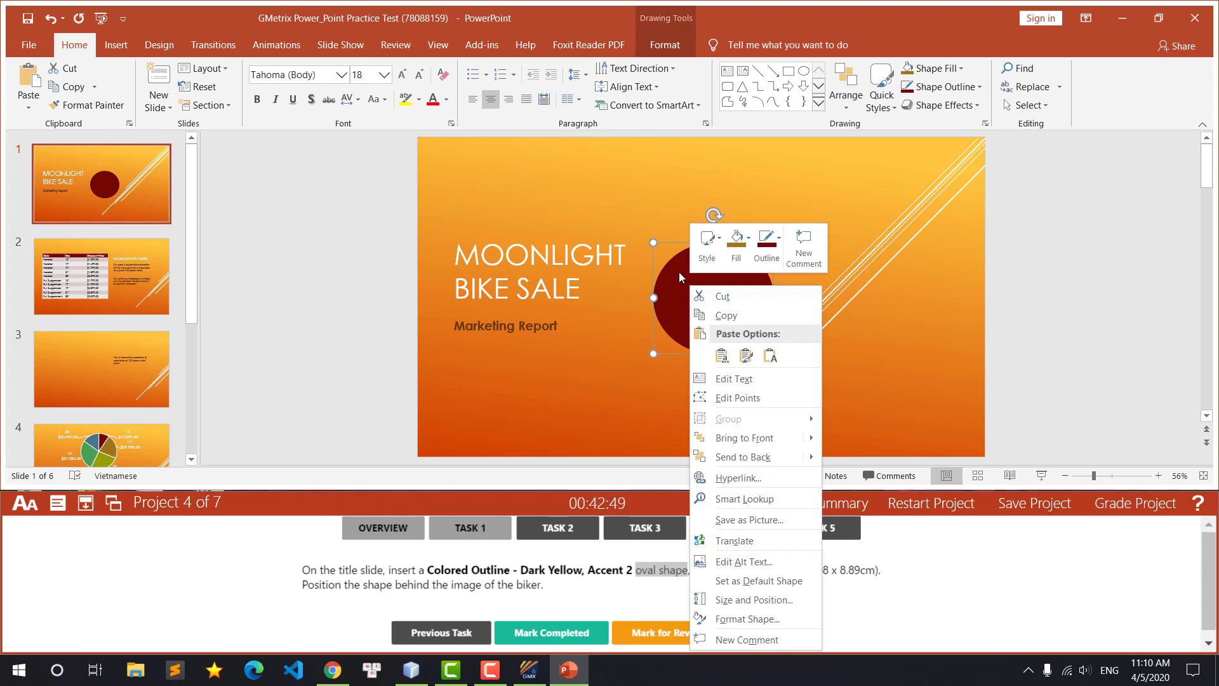
key("Escape")
left_click(665, 44)
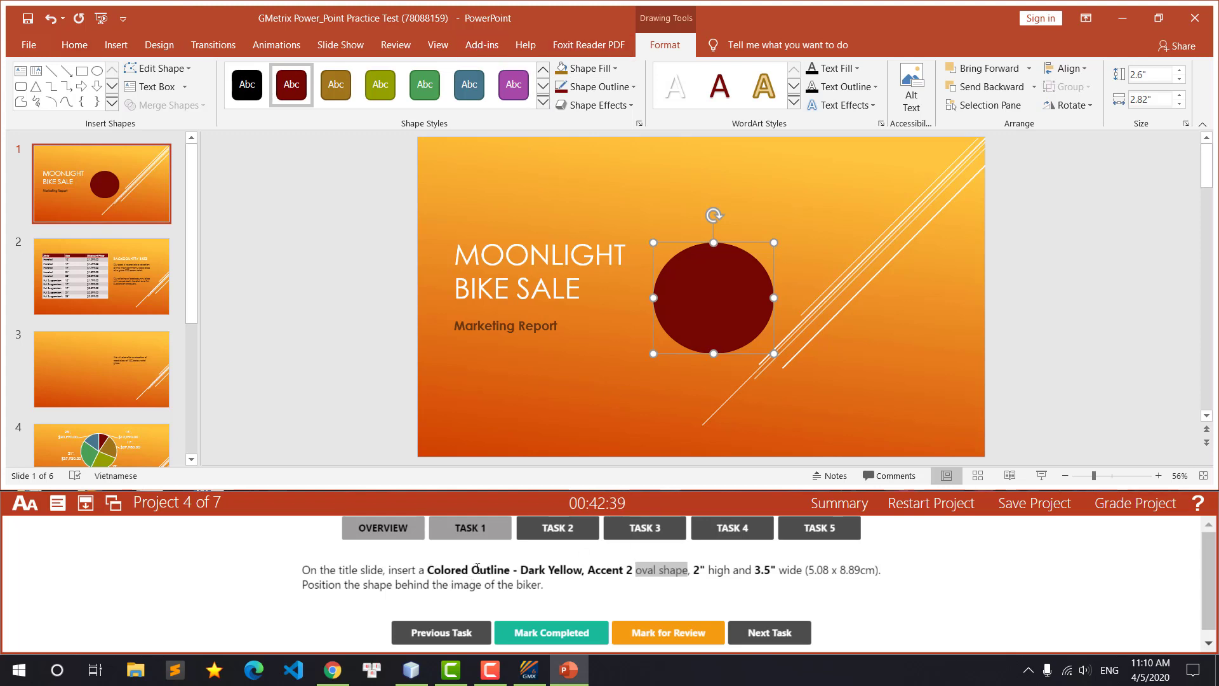
left_click_drag(477, 573, 650, 563)
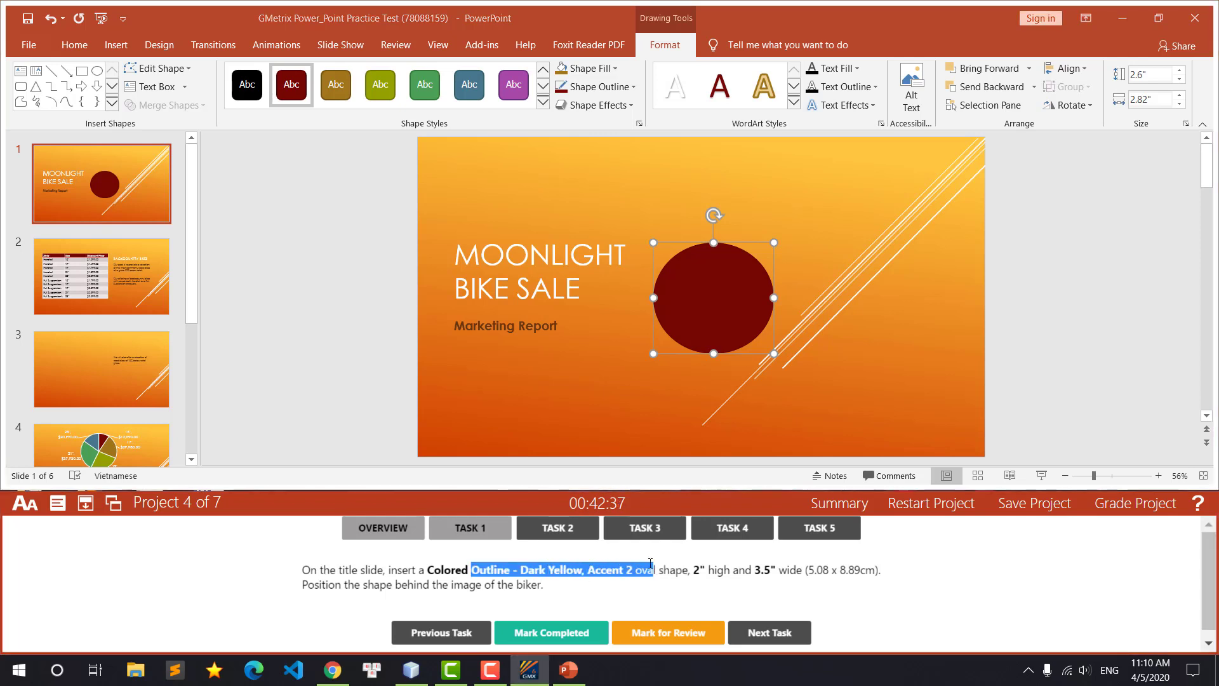
left_click(543, 102)
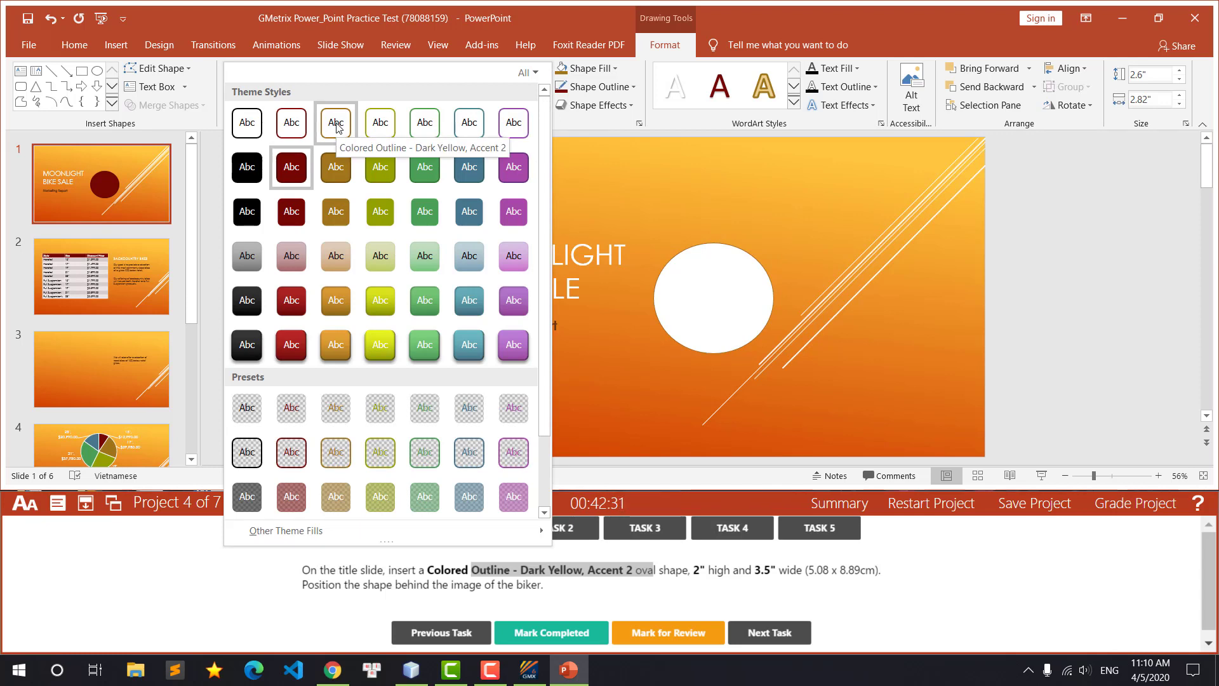
left_click(336, 123)
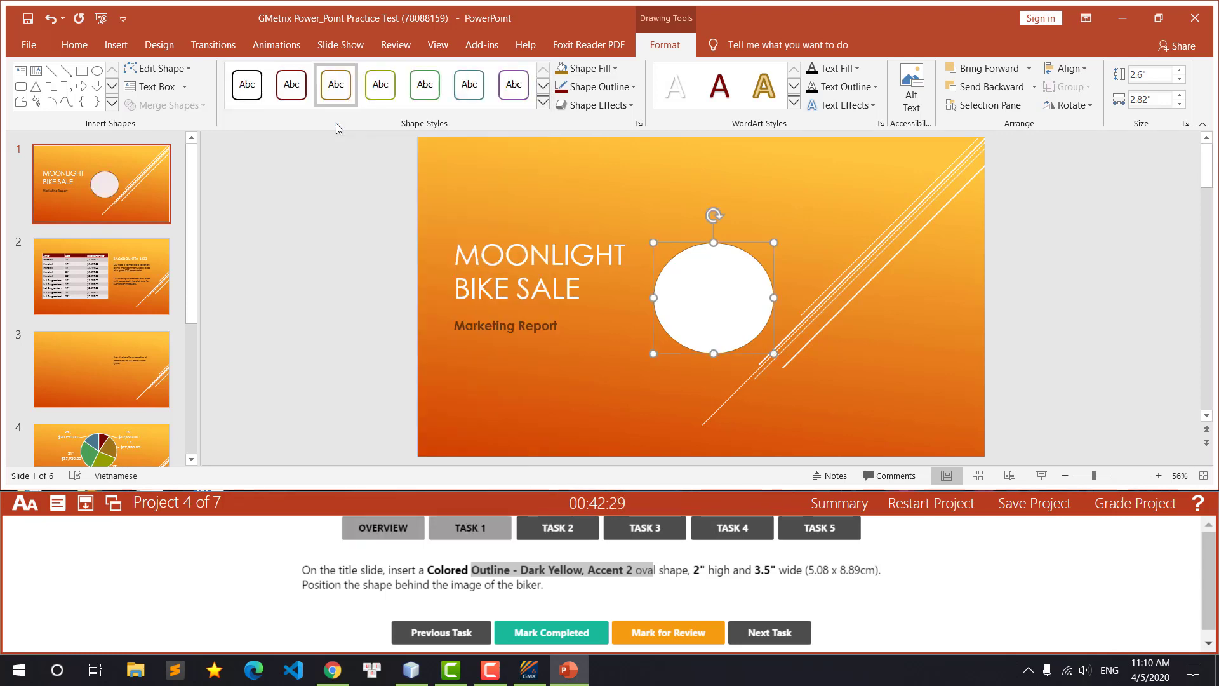
Step: Send the oval to the back, behind the biker image
right_click(708, 270)
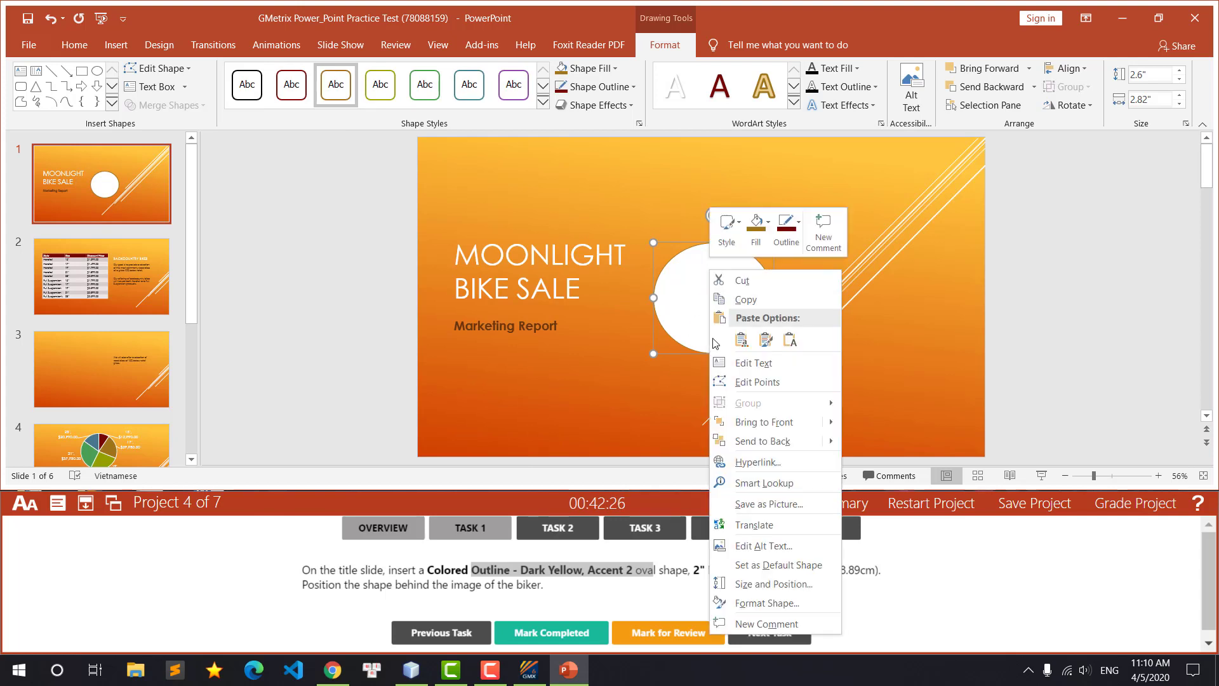
left_click(785, 448)
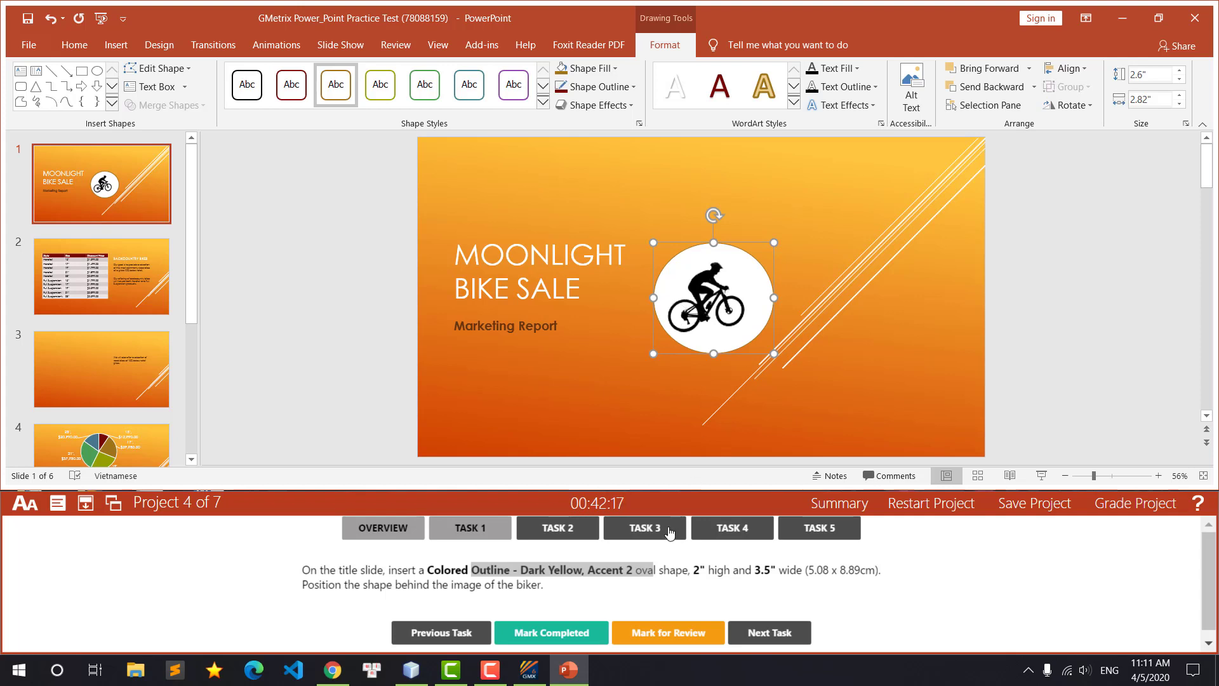
left_click_drag(693, 570, 770, 572)
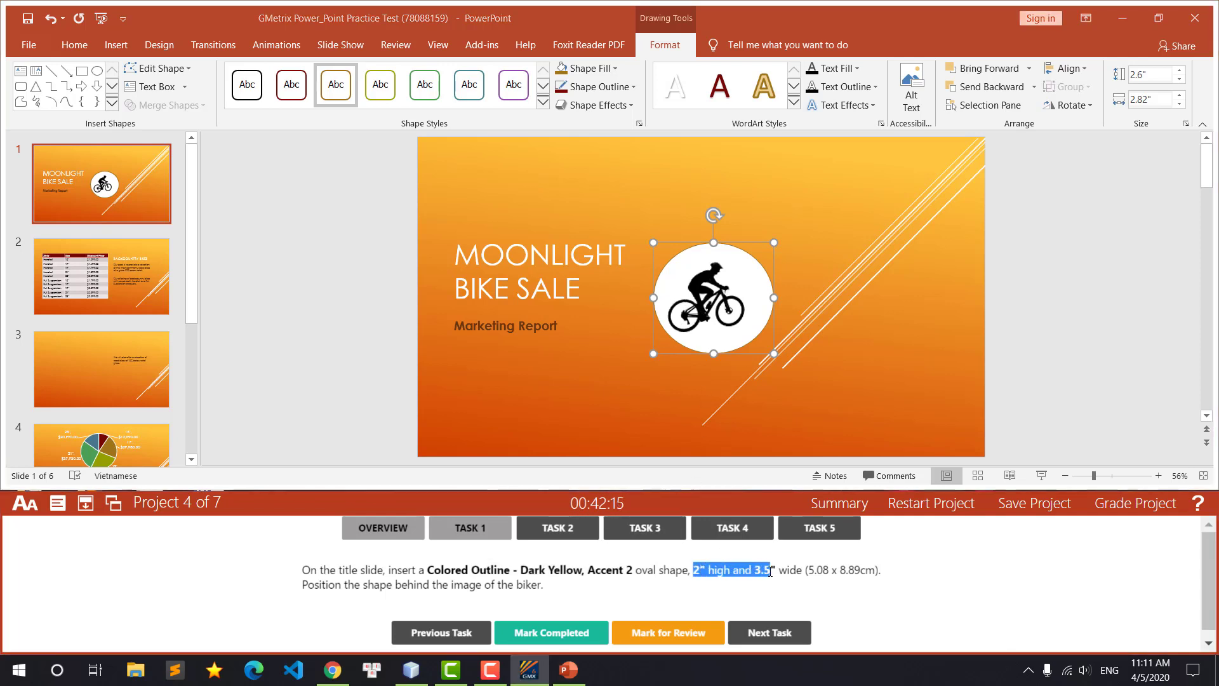
Step: Lower the oval's height and reposition it so it stays behind the biker
left_click(1179, 79)
left_click(1178, 79)
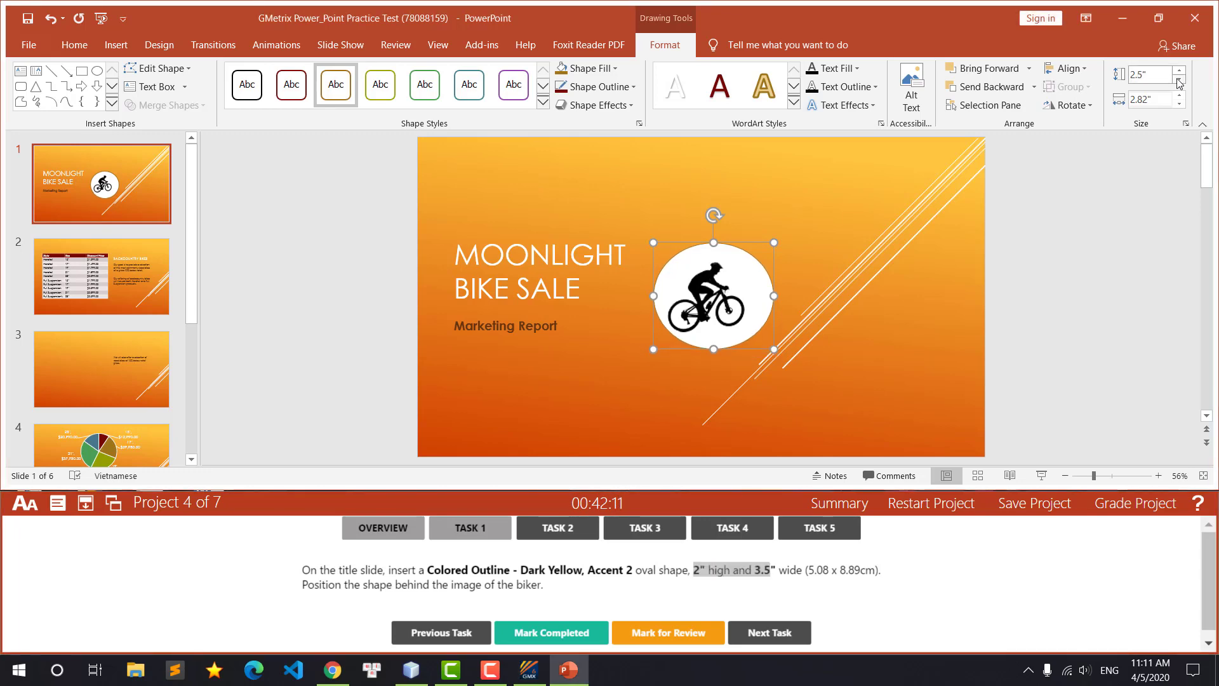
left_click(1178, 79)
left_click(1179, 80)
left_click(1179, 80)
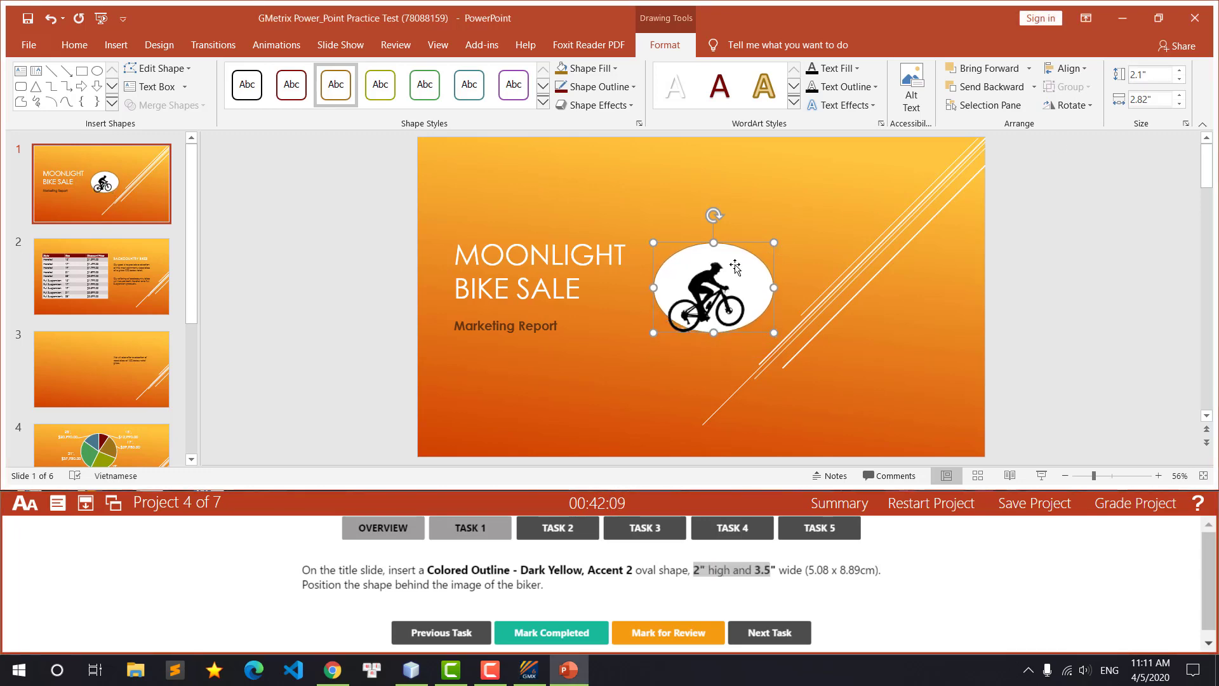
left_click(741, 267)
left_click(739, 259)
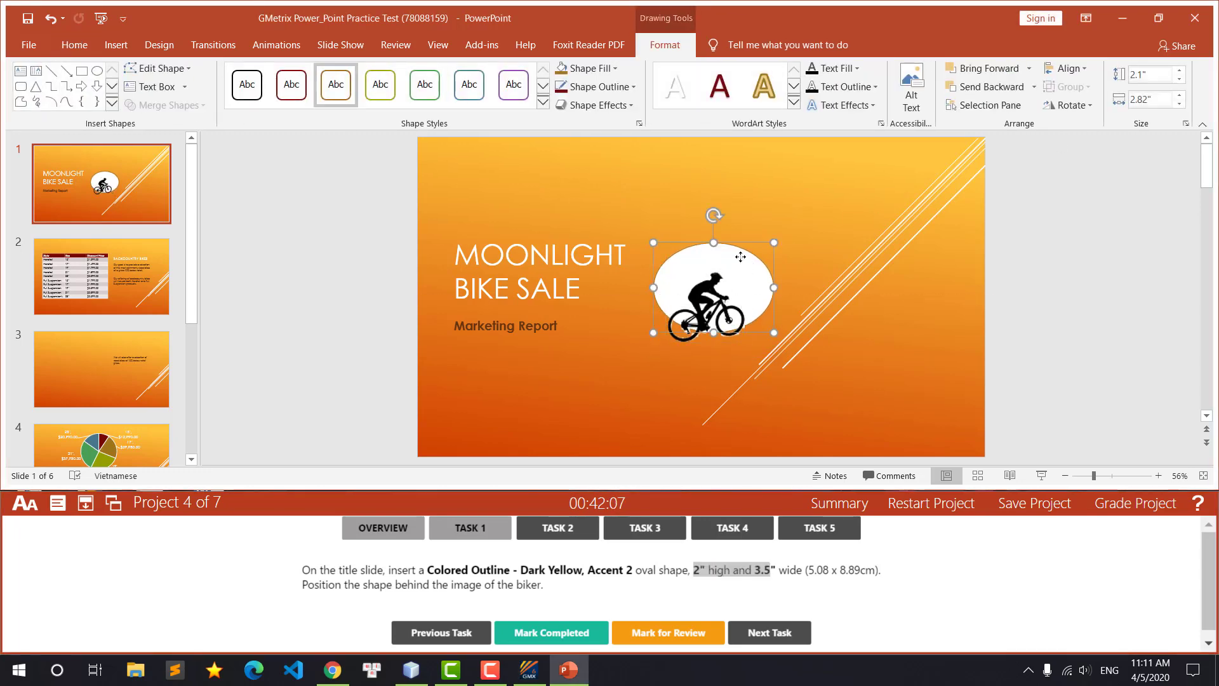
left_click(738, 261)
left_click(764, 279)
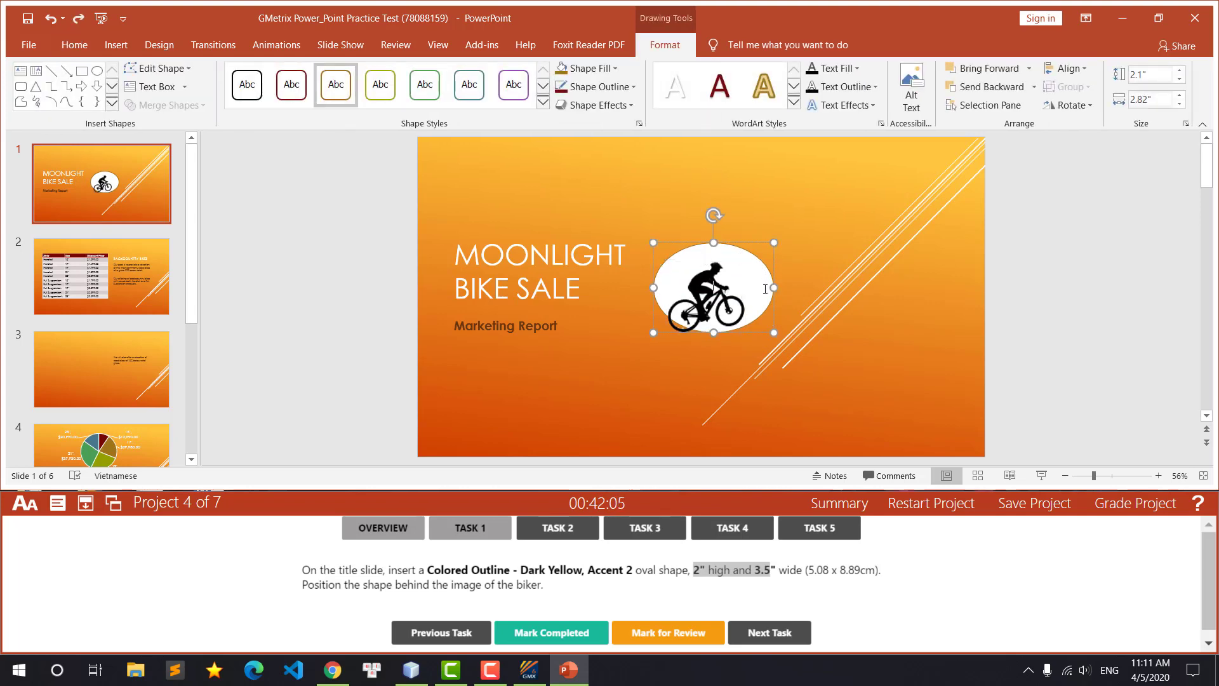
left_click(740, 272)
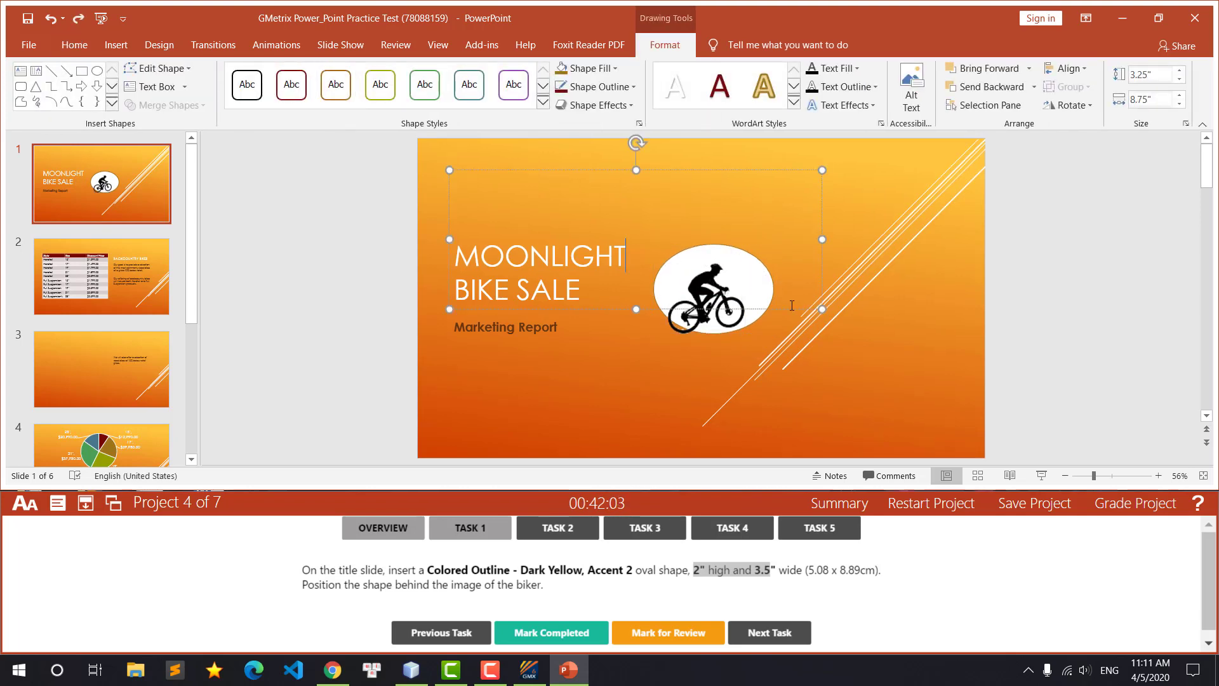
left_click(761, 296)
left_click_drag(758, 290, 752, 298)
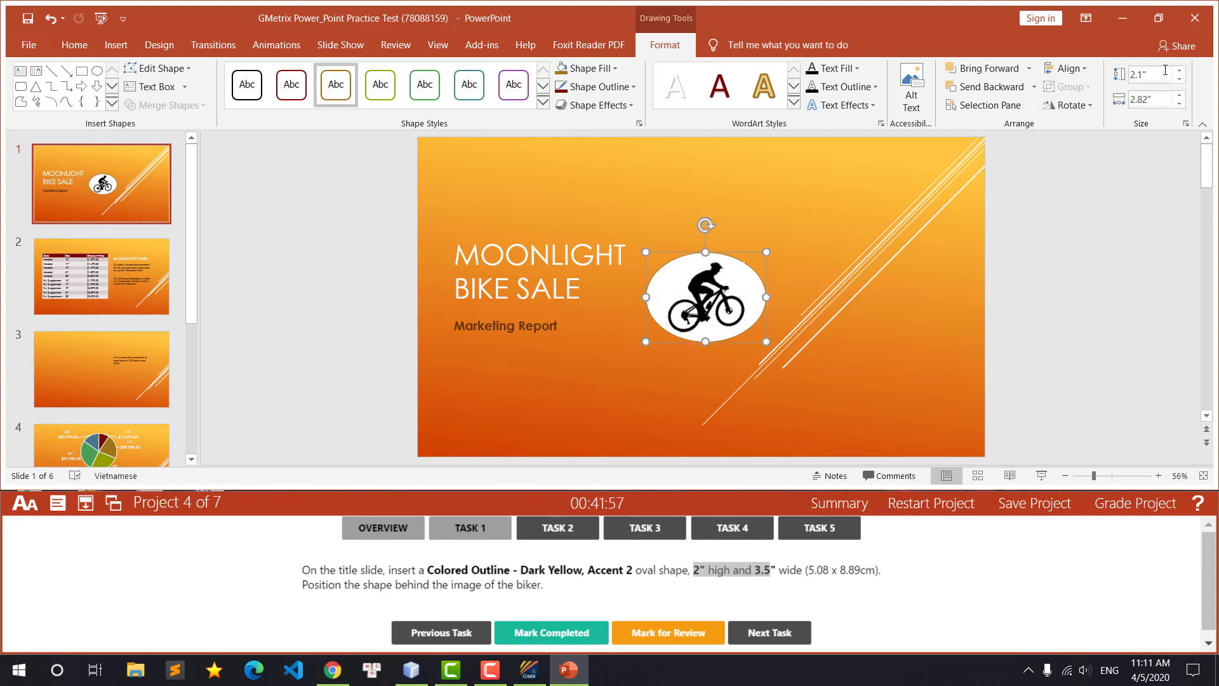
Step: Widen the oval to 3.5", nudge it slightly left, and mark the task completed
left_click(1180, 96)
left_click(1180, 96)
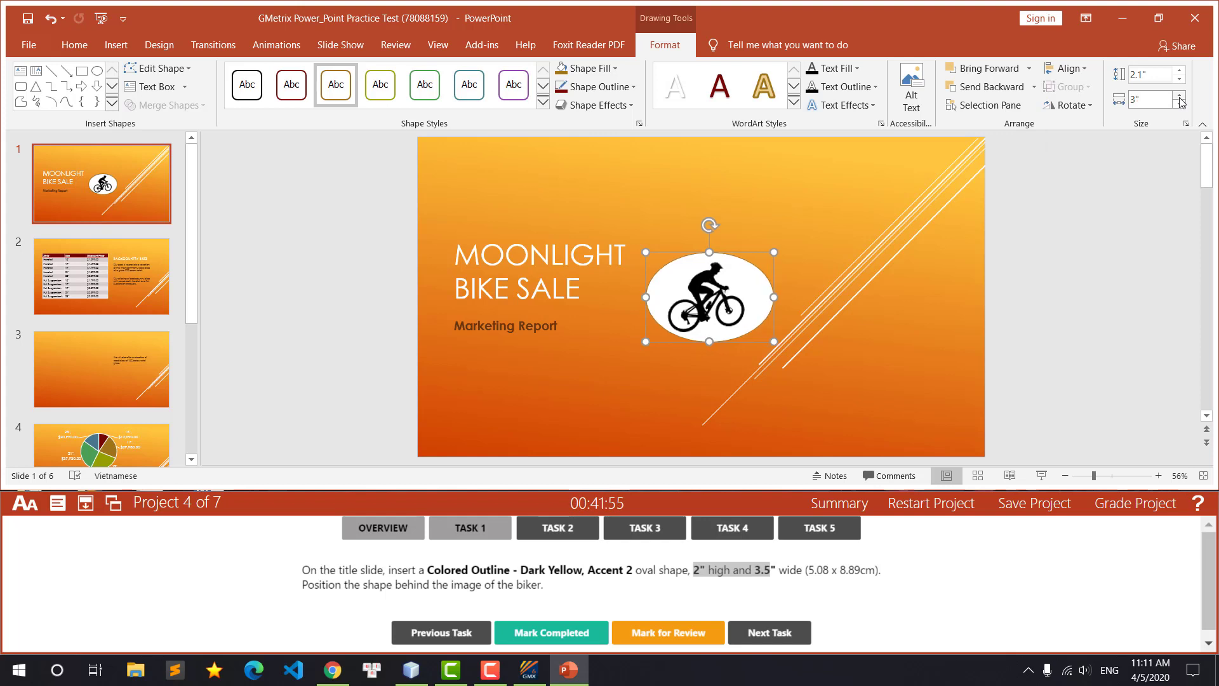
left_click(1179, 96)
left_click(1180, 97)
left_click(1179, 96)
left_click(1179, 96)
left_click(1180, 97)
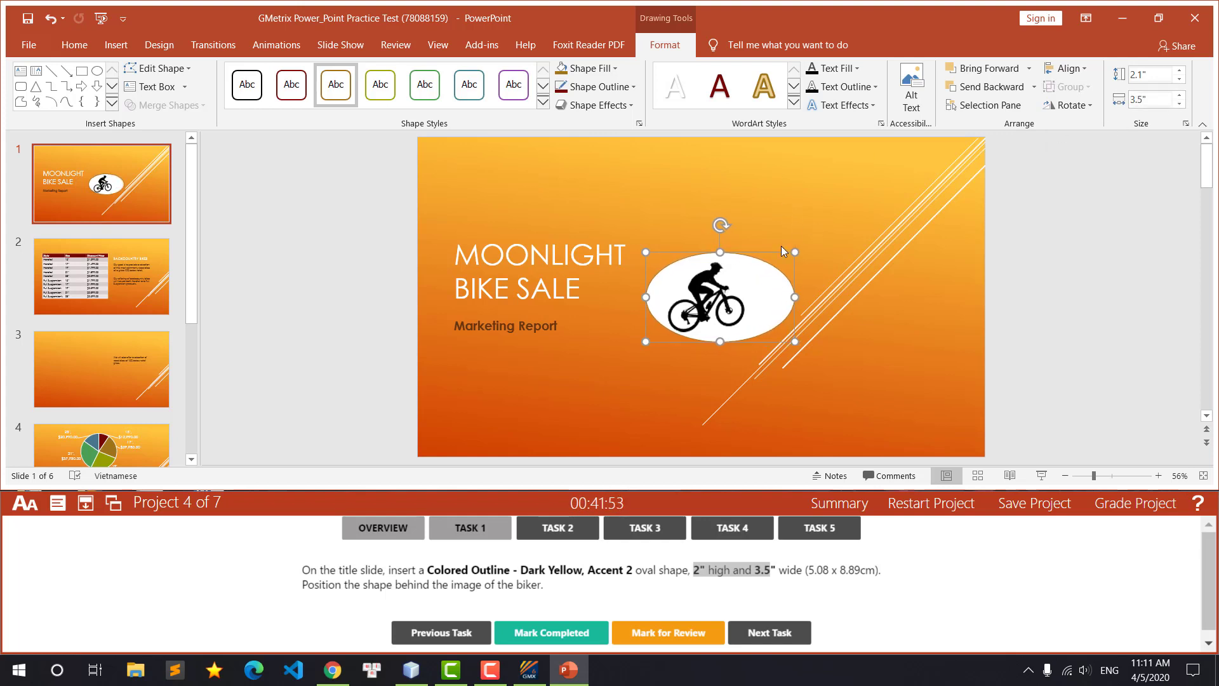
left_click_drag(772, 287, 762, 287)
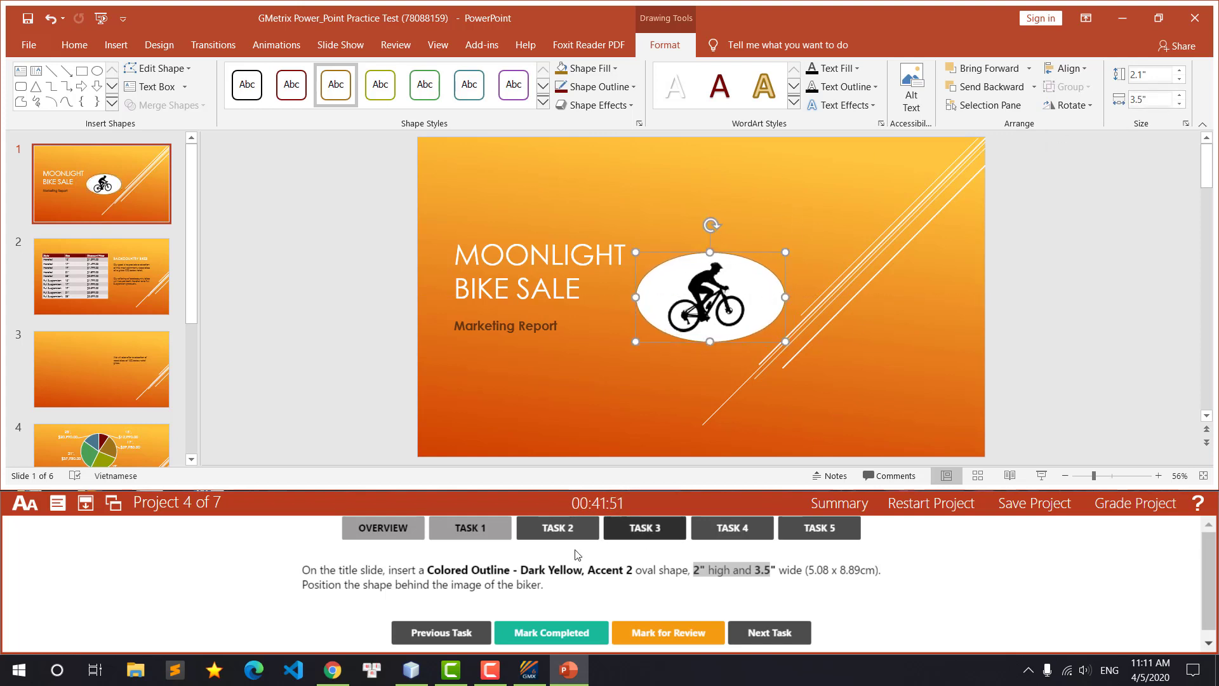
left_click(559, 638)
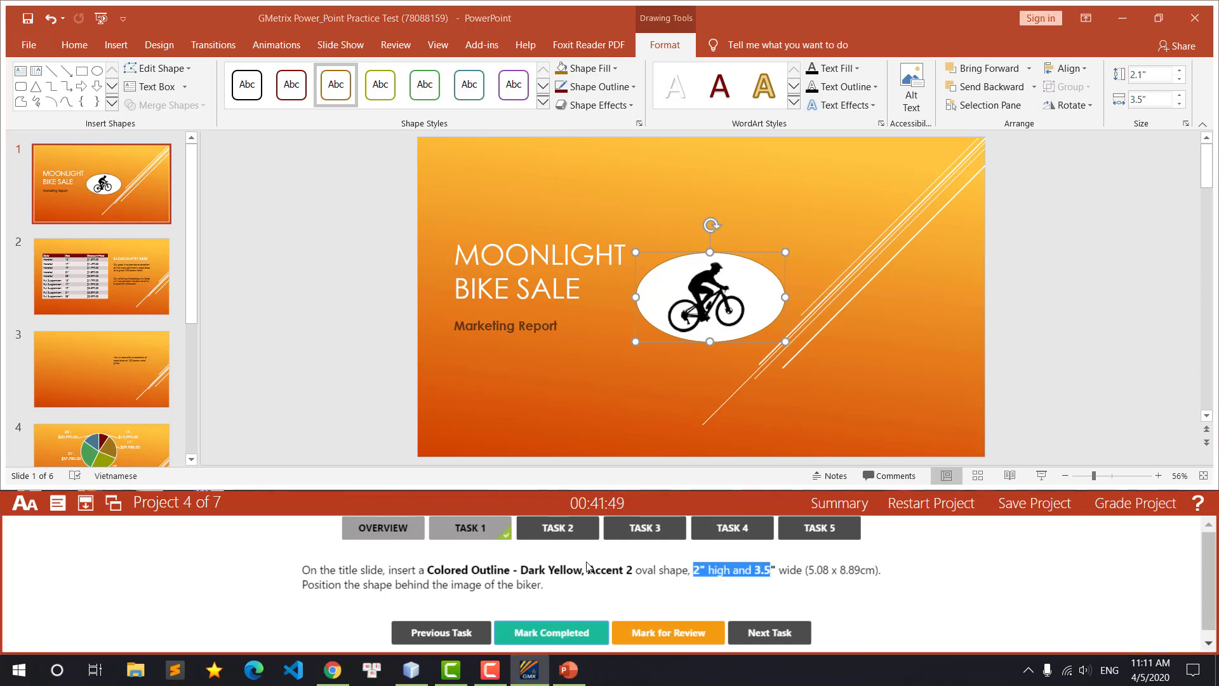
left_click(575, 534)
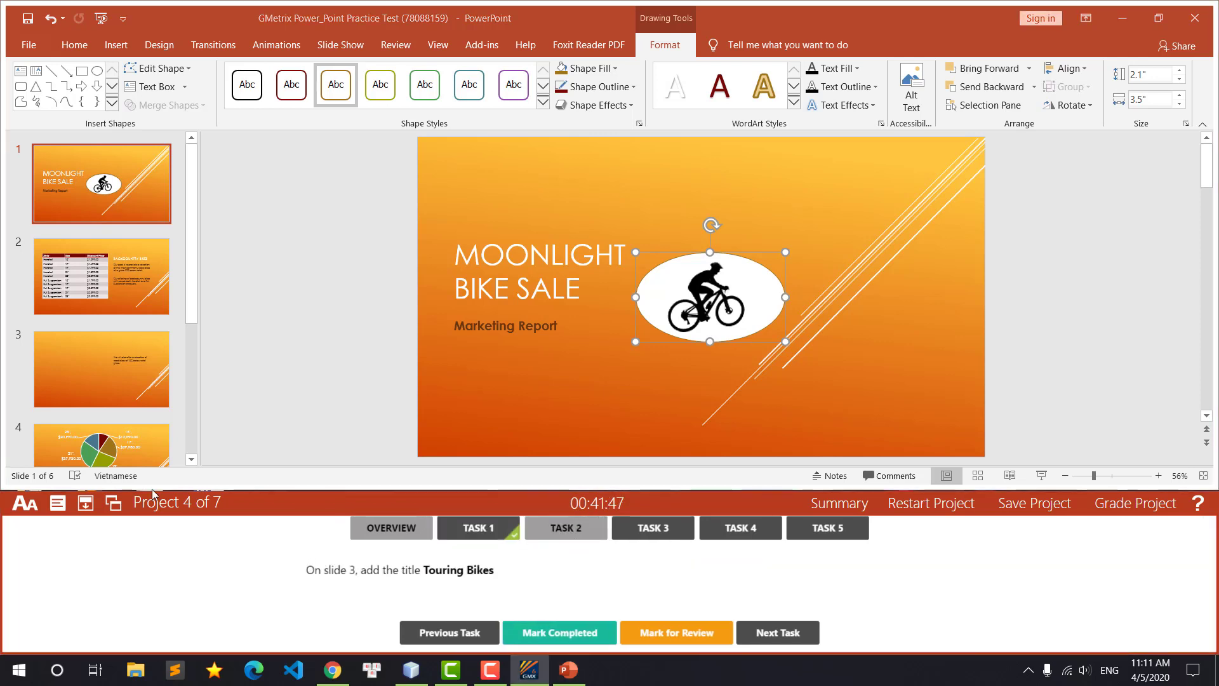
Step: Paste 'Touring Bikes' from the task text as slide 3's title and mark the task completed
left_click(66, 352)
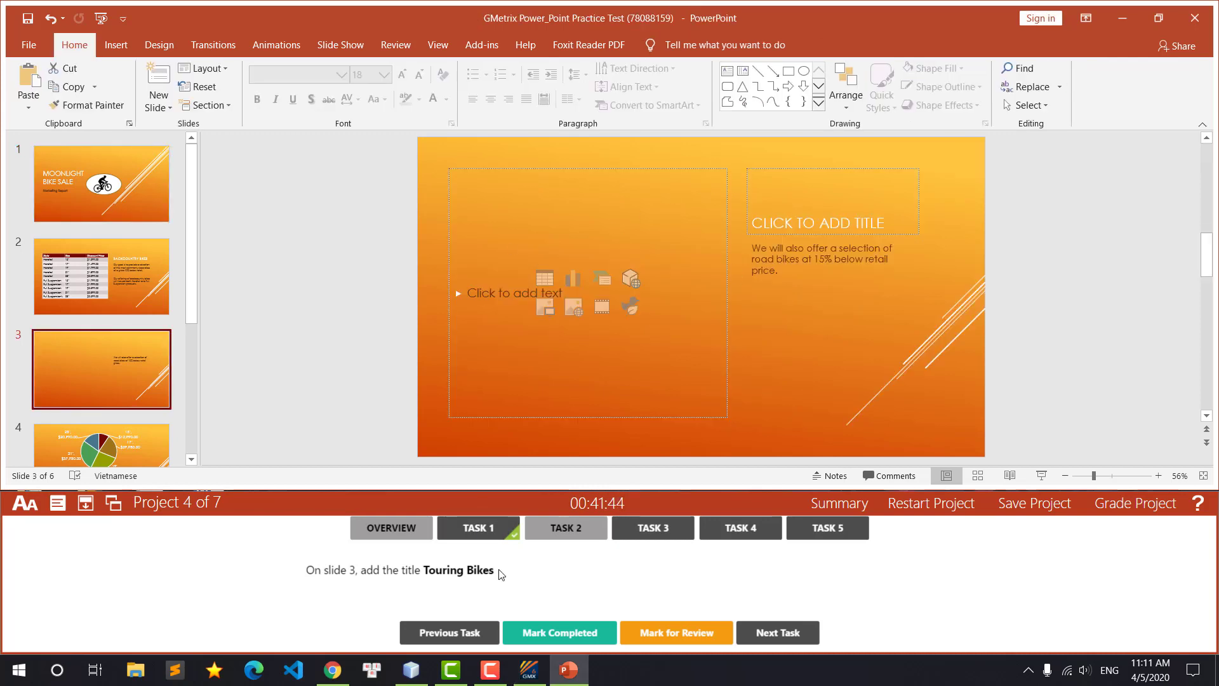
left_click_drag(496, 570, 426, 569)
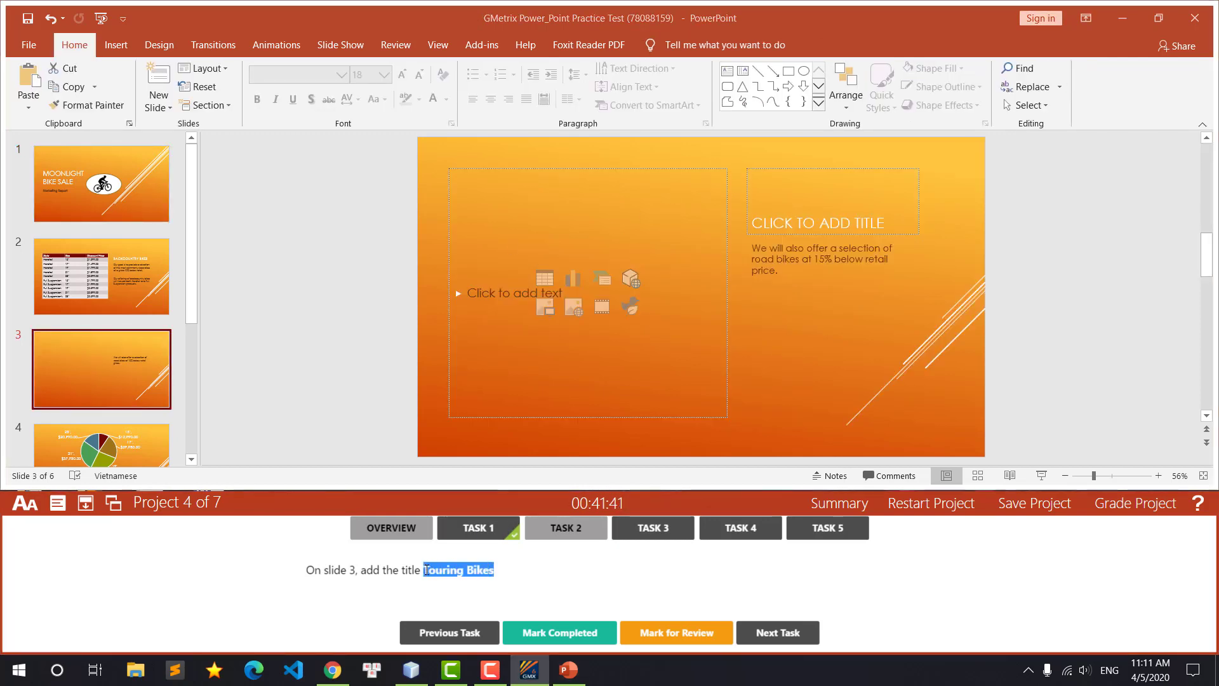
left_click(794, 223)
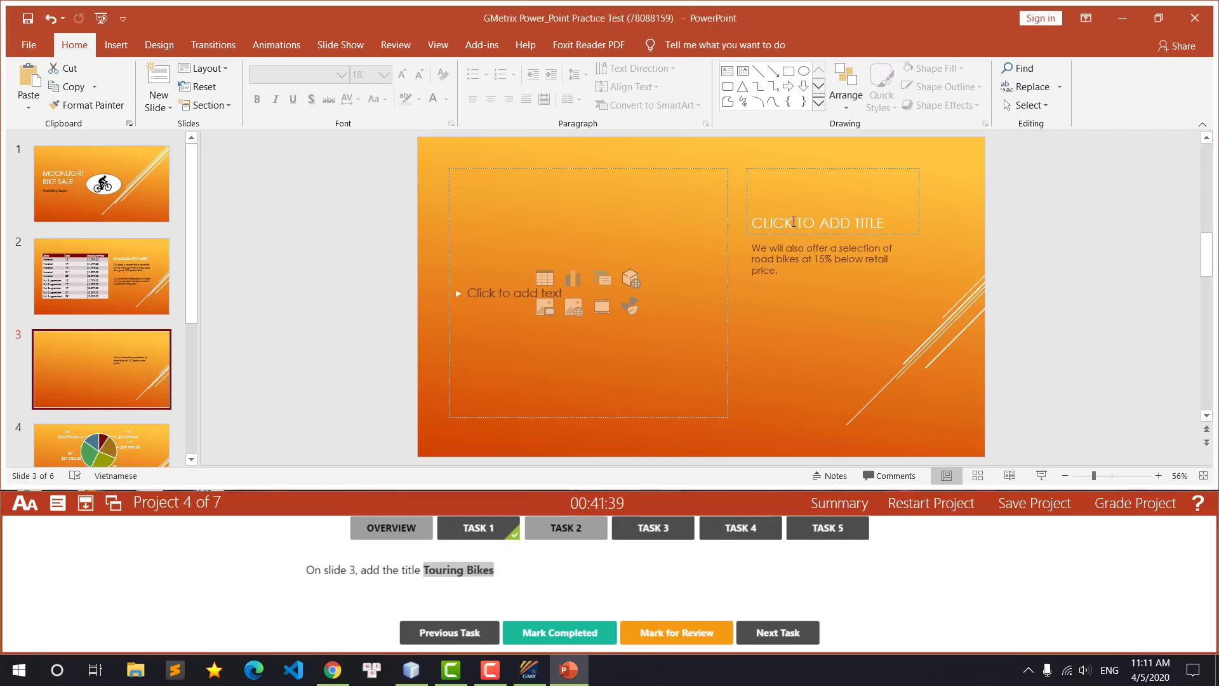
type("TOURING BIKES")
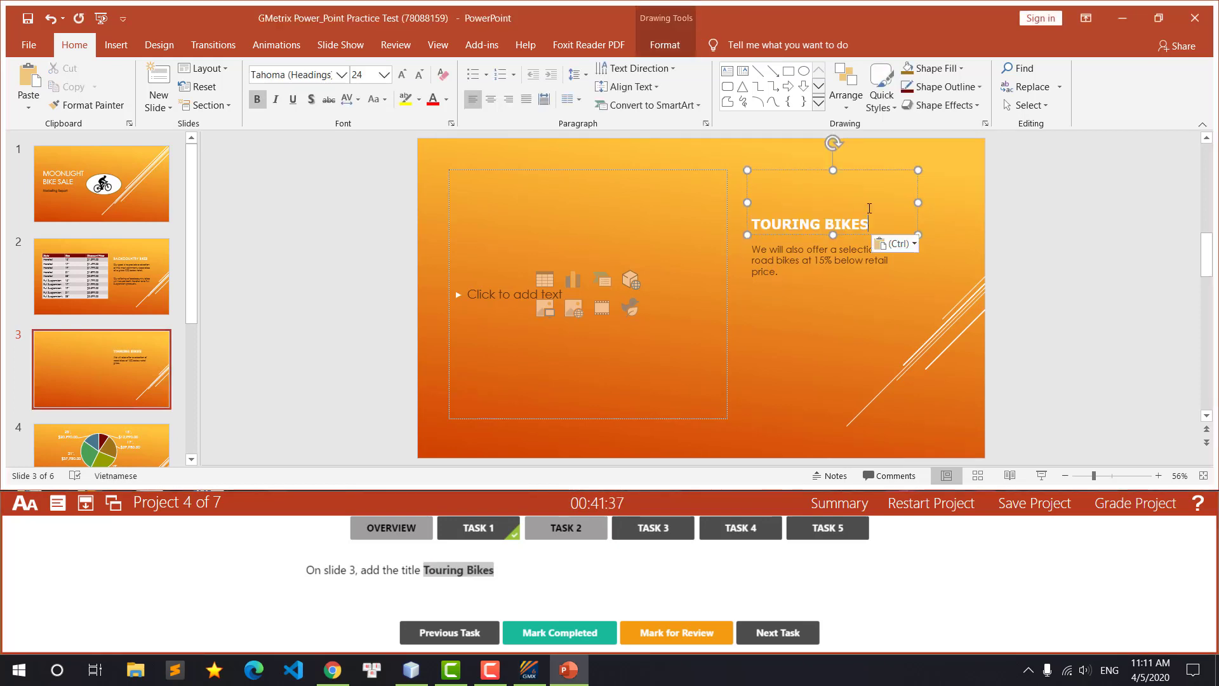
left_click(553, 637)
left_click(641, 532)
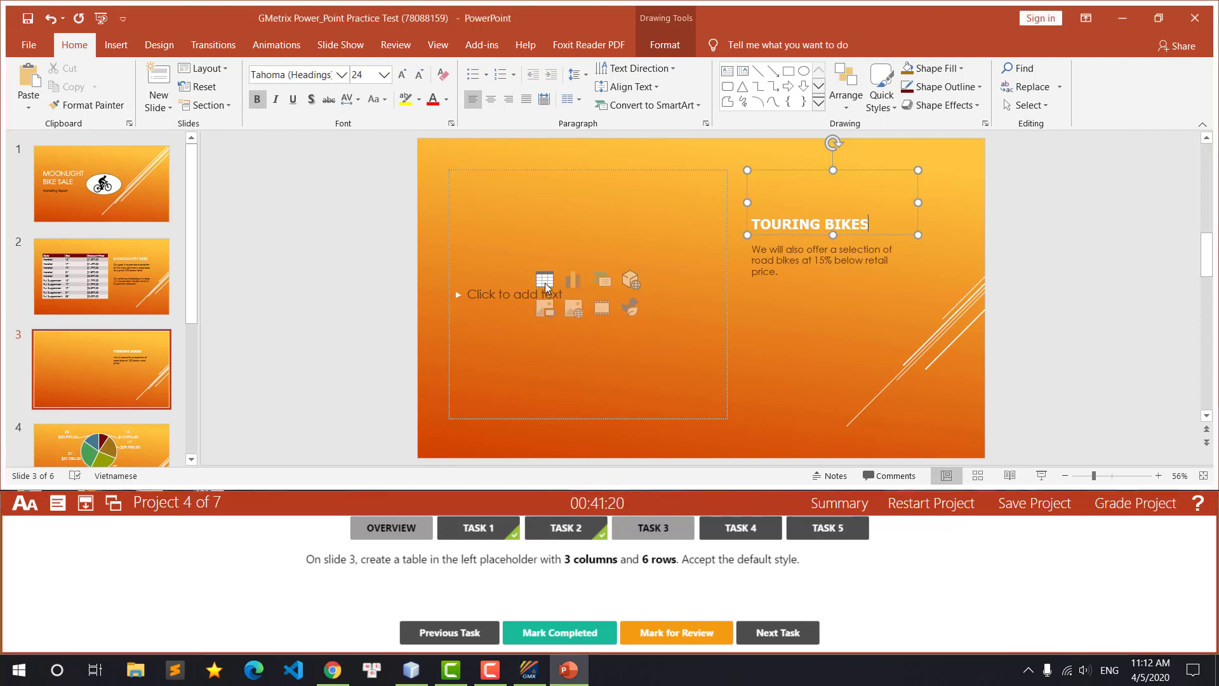
Step: Insert a 3-column, 6-row table in slide 3's left placeholder
left_click(546, 282)
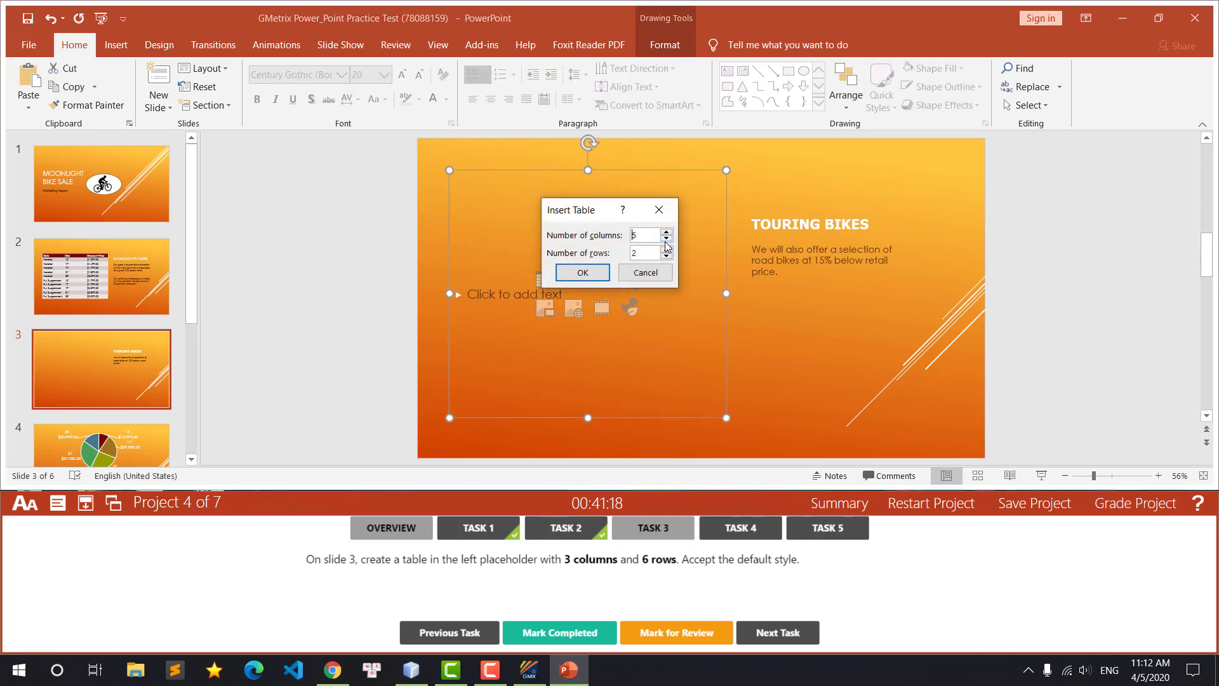
left_click(666, 238)
double_click(666, 250)
left_click(583, 273)
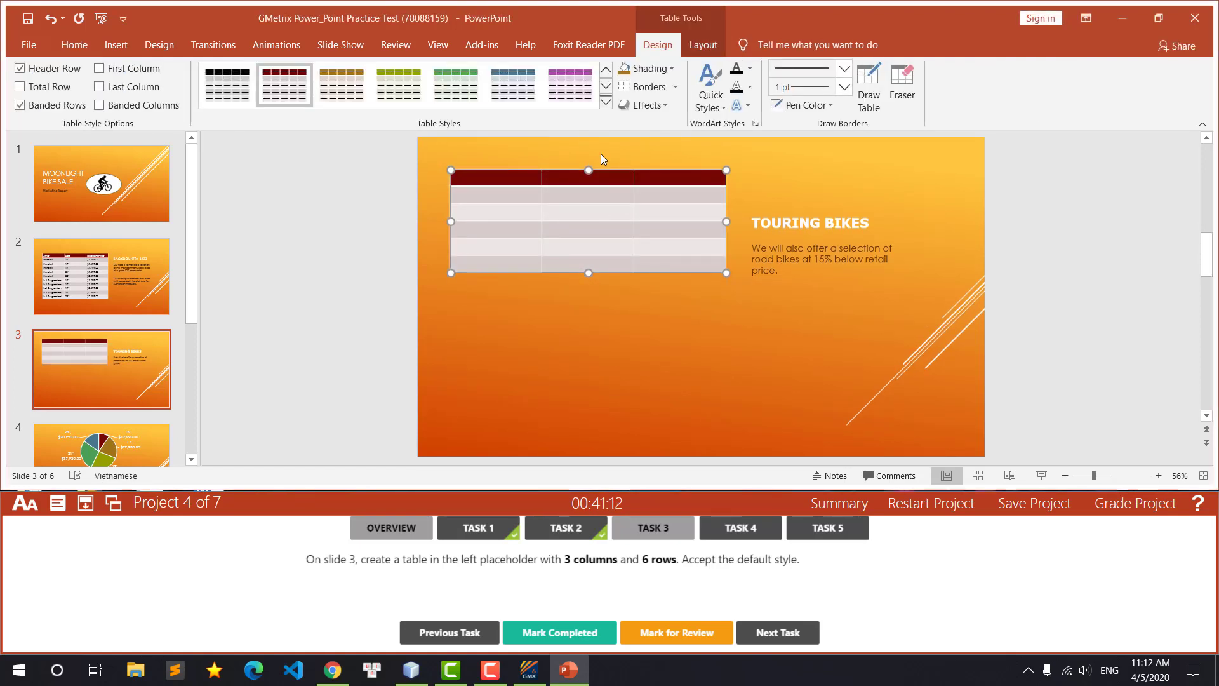
Step: Clear the table's style to plain borders and move the table down the slide
left_click(607, 105)
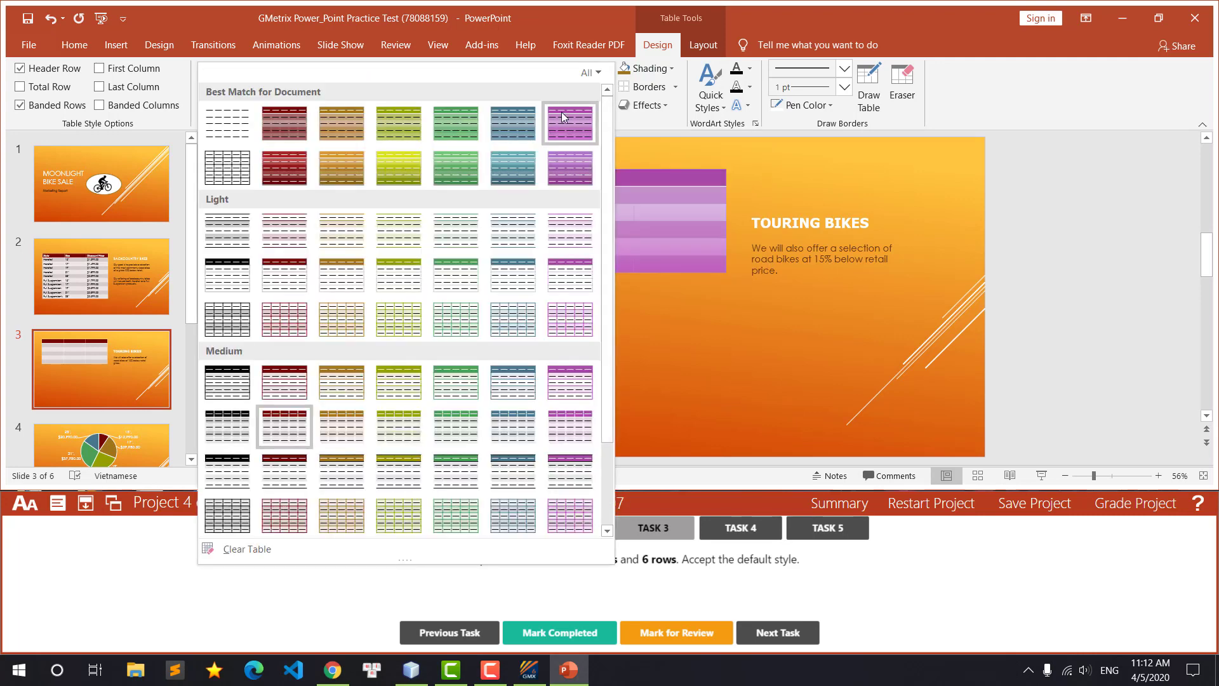
left_click(249, 549)
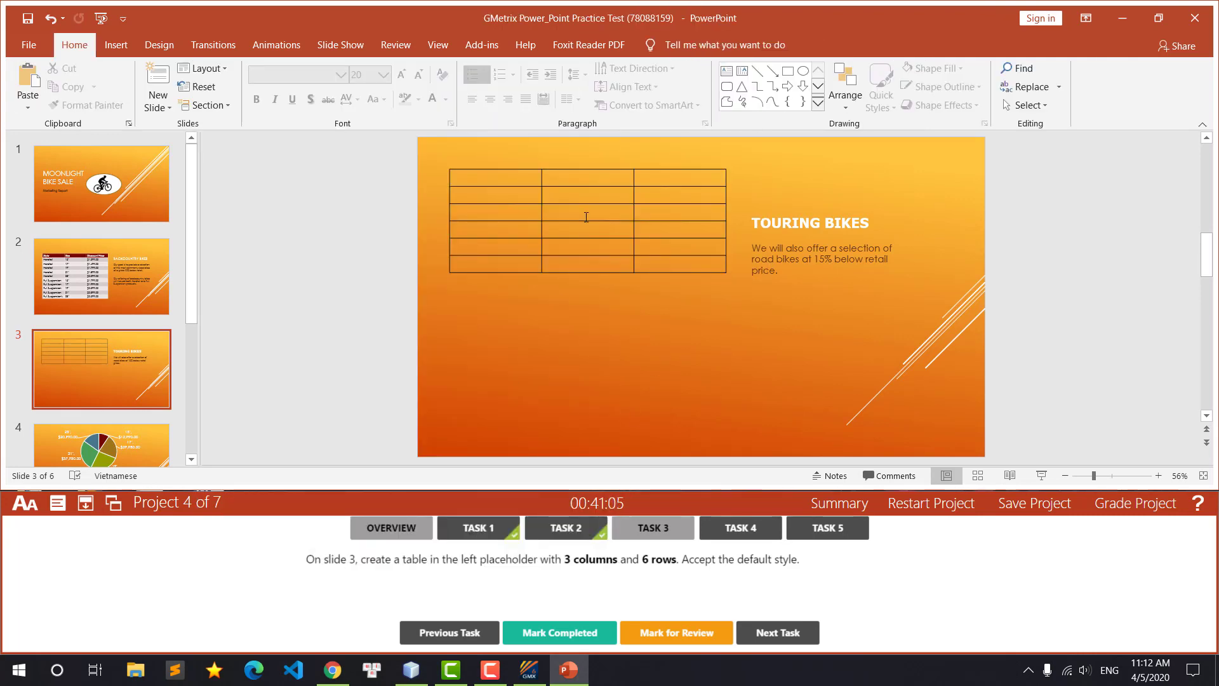
left_click(585, 169)
left_click_drag(613, 169, 612, 195)
left_click(684, 334)
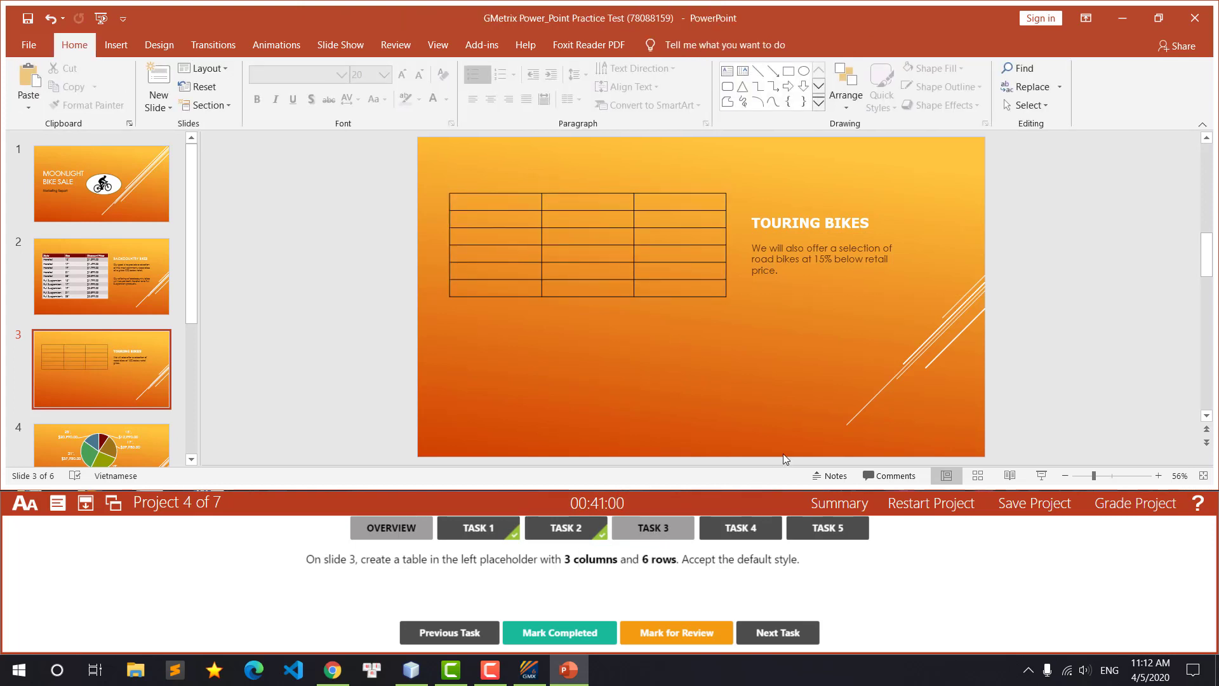
Step: Mark the table task completed, reread the default-style note, and bring up Task 4
left_click(562, 632)
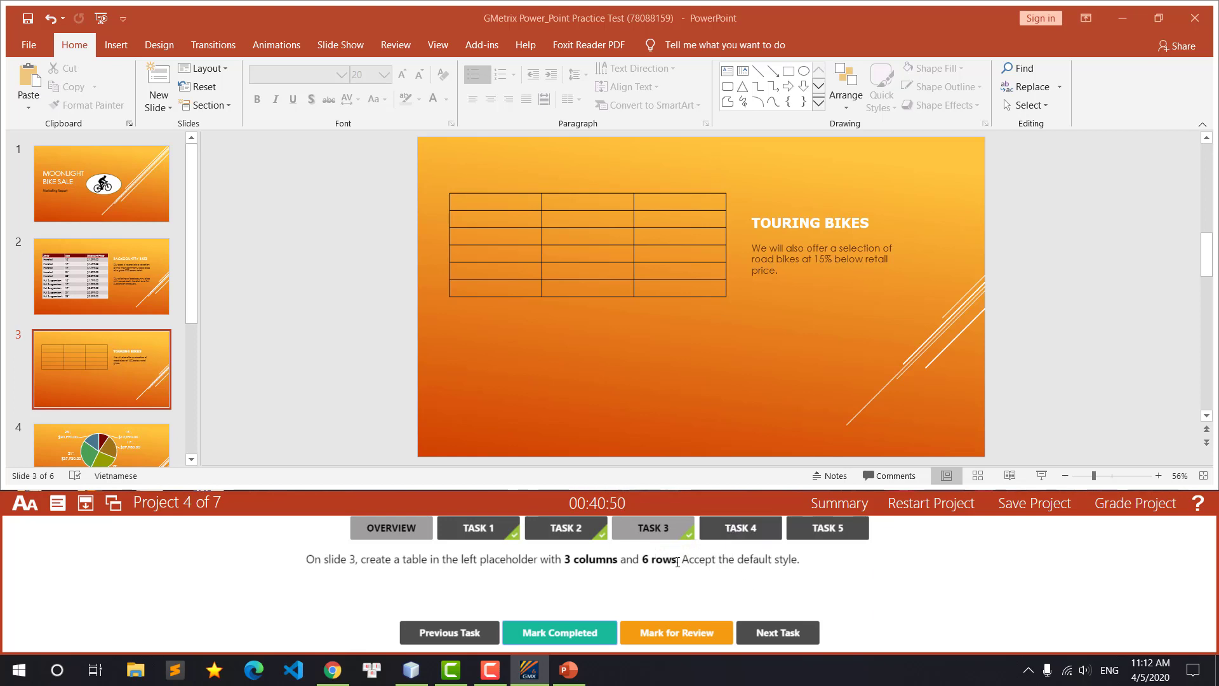
mouse_move(680, 559)
left_mouse_down()
mouse_move(796, 564)
mouse_move(679, 557)
left_mouse_up()
left_click(802, 567)
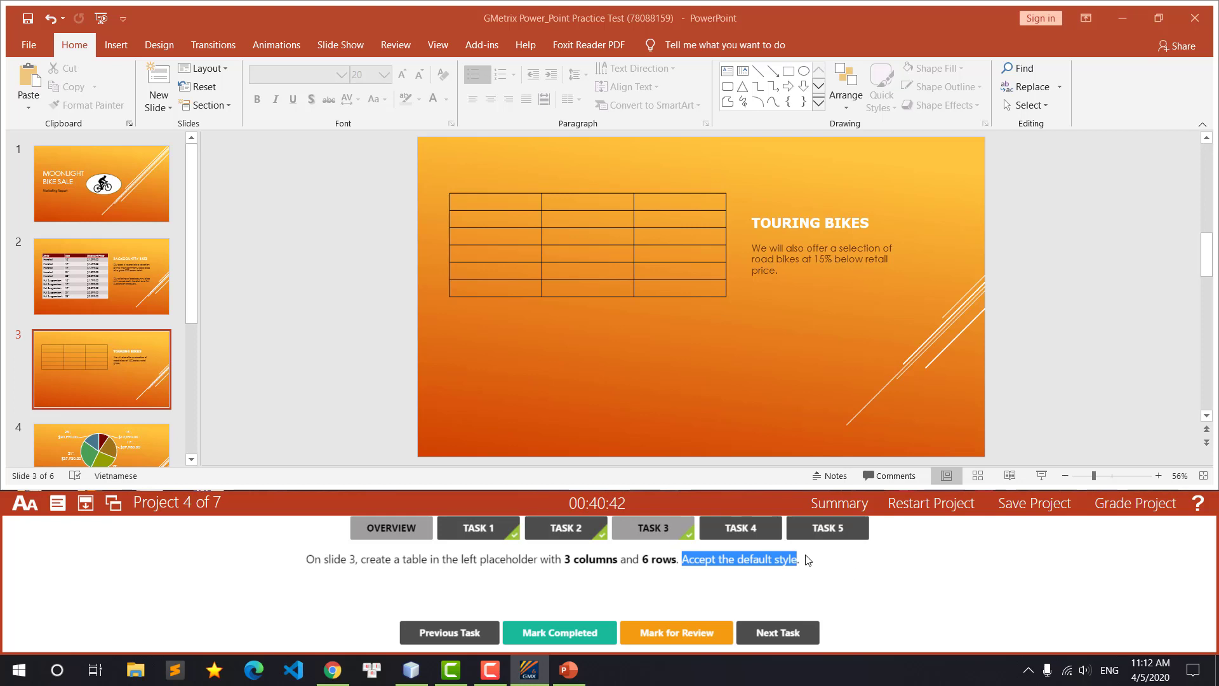
left_click(754, 529)
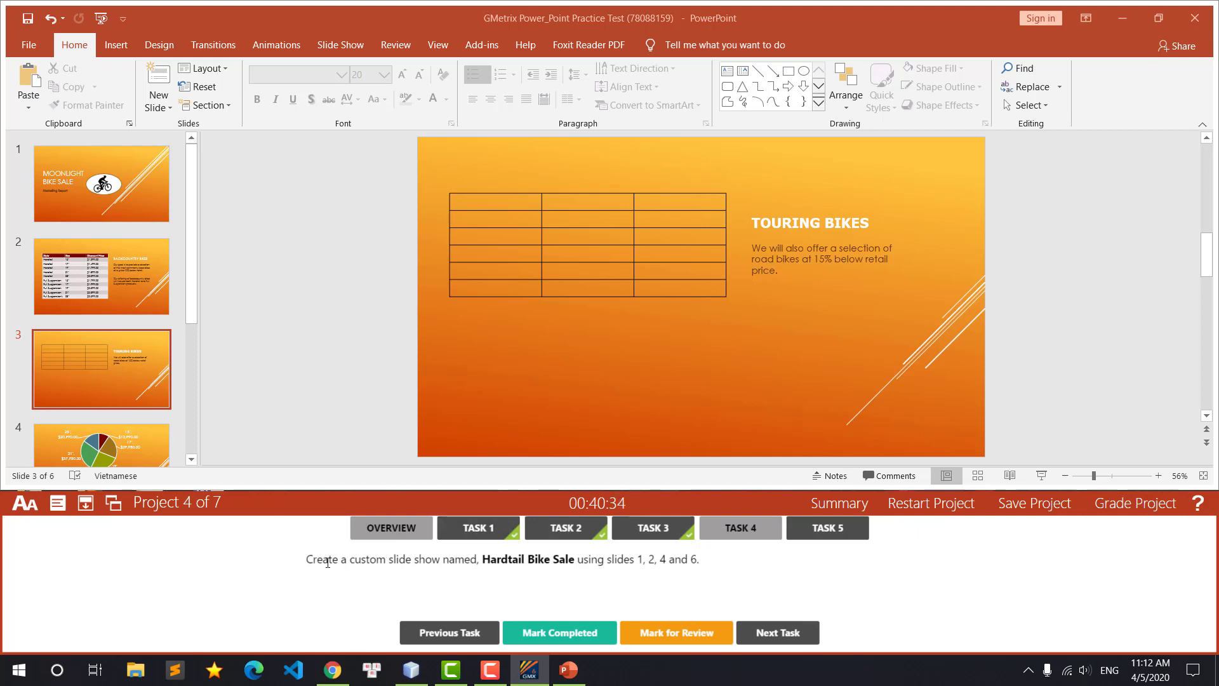
Step: Open the Custom Shows list from the slide show settings and start a new show
left_click_drag(334, 564, 464, 564)
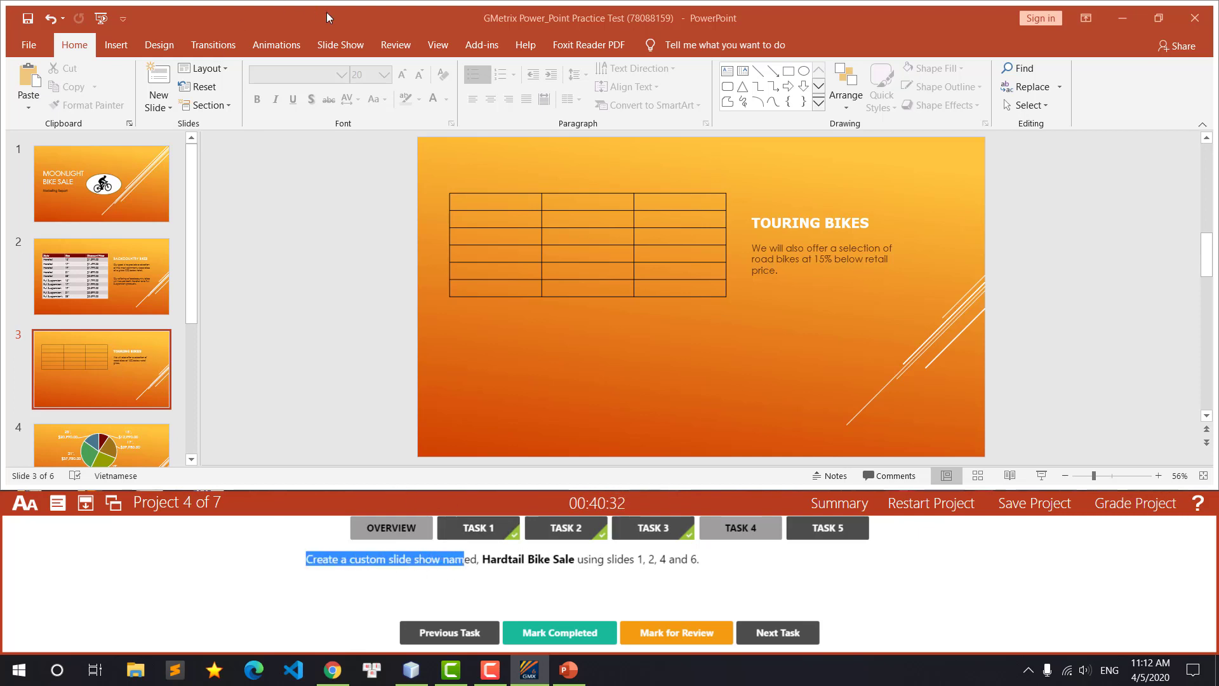
left_click(331, 48)
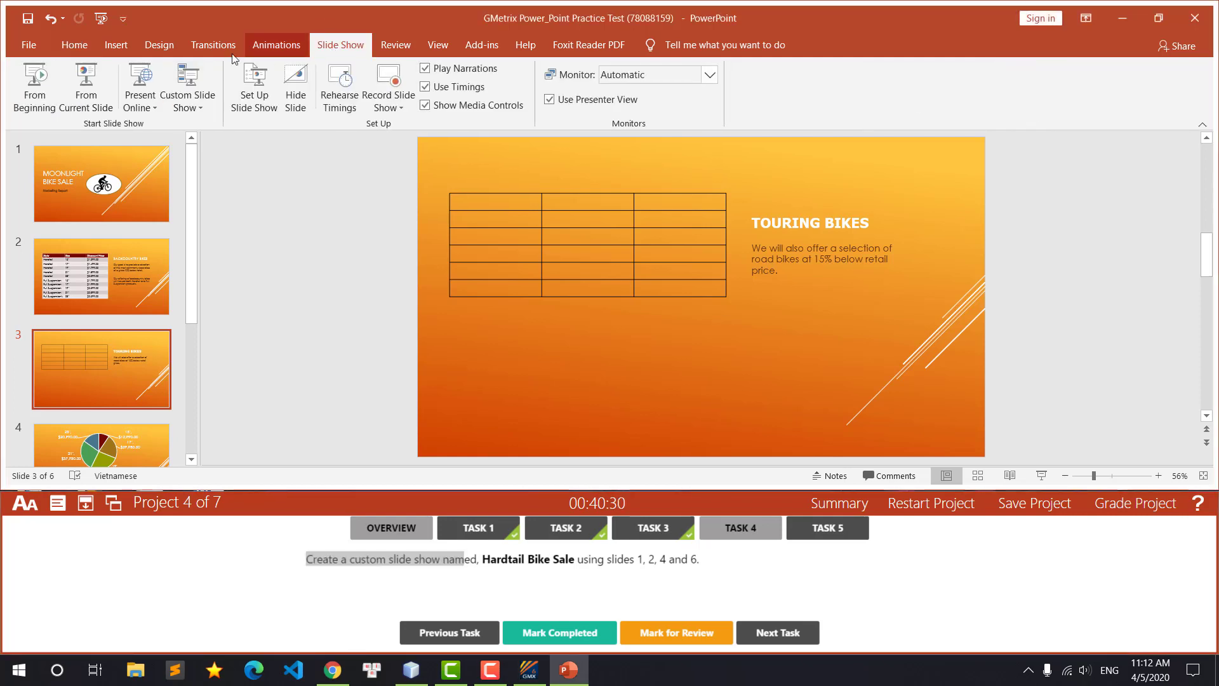
left_click(199, 104)
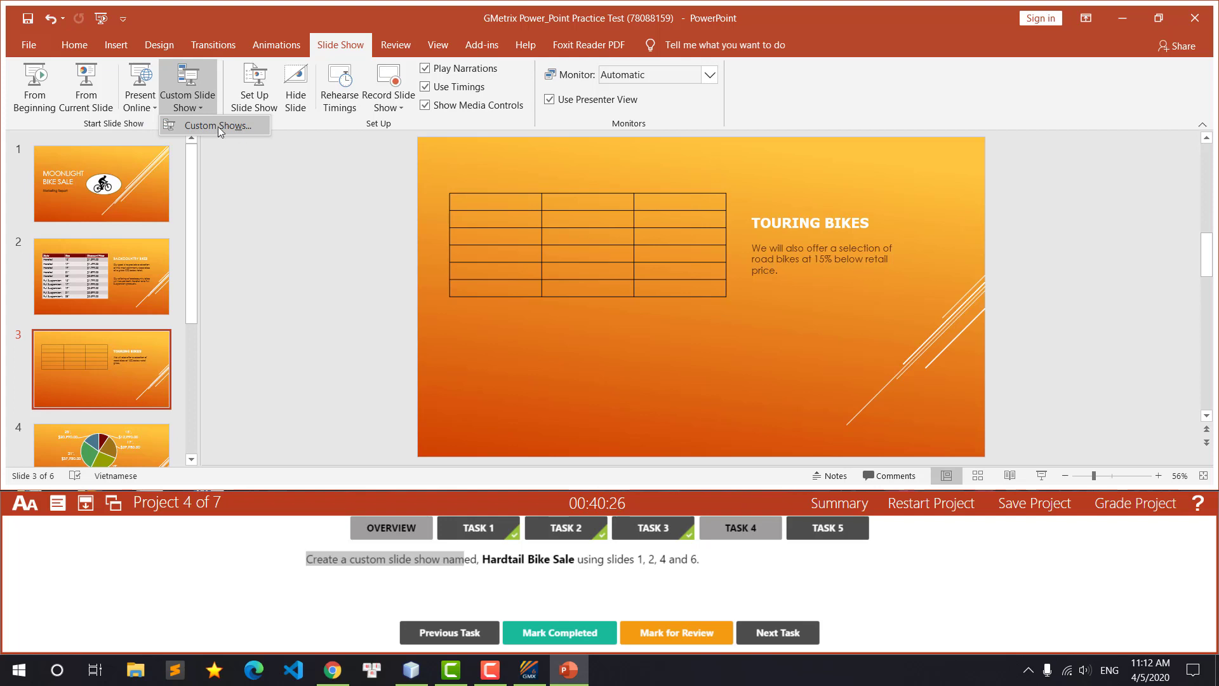
left_click(245, 128)
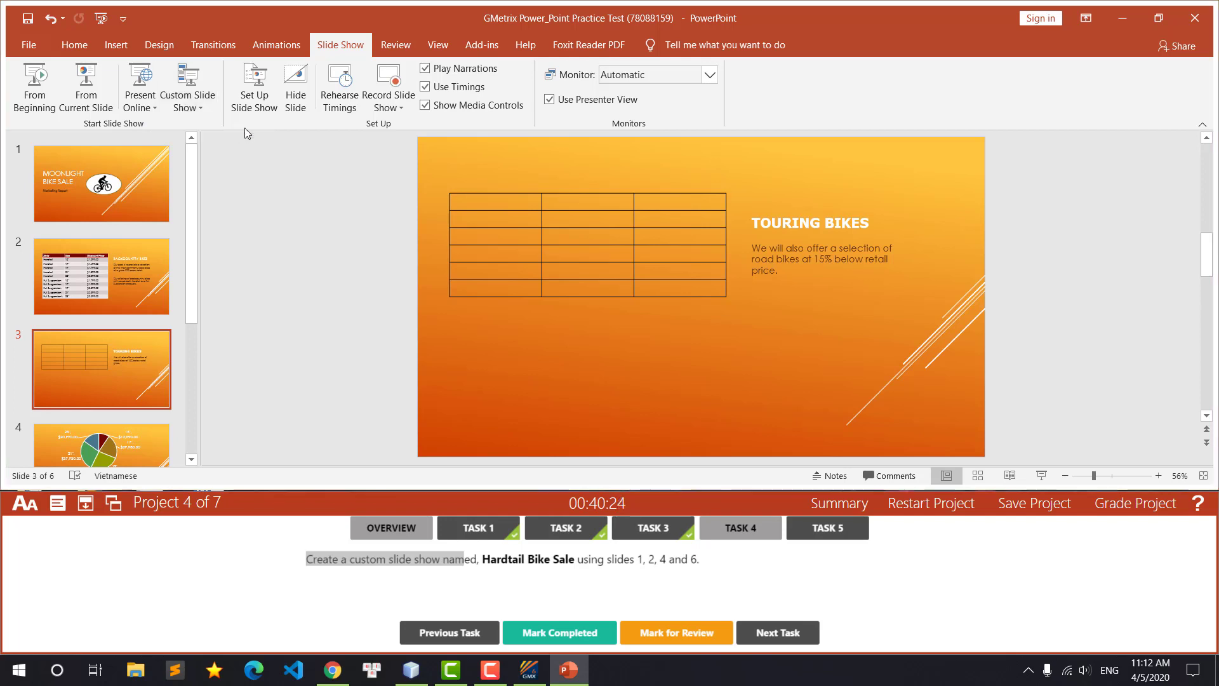
left_click(706, 216)
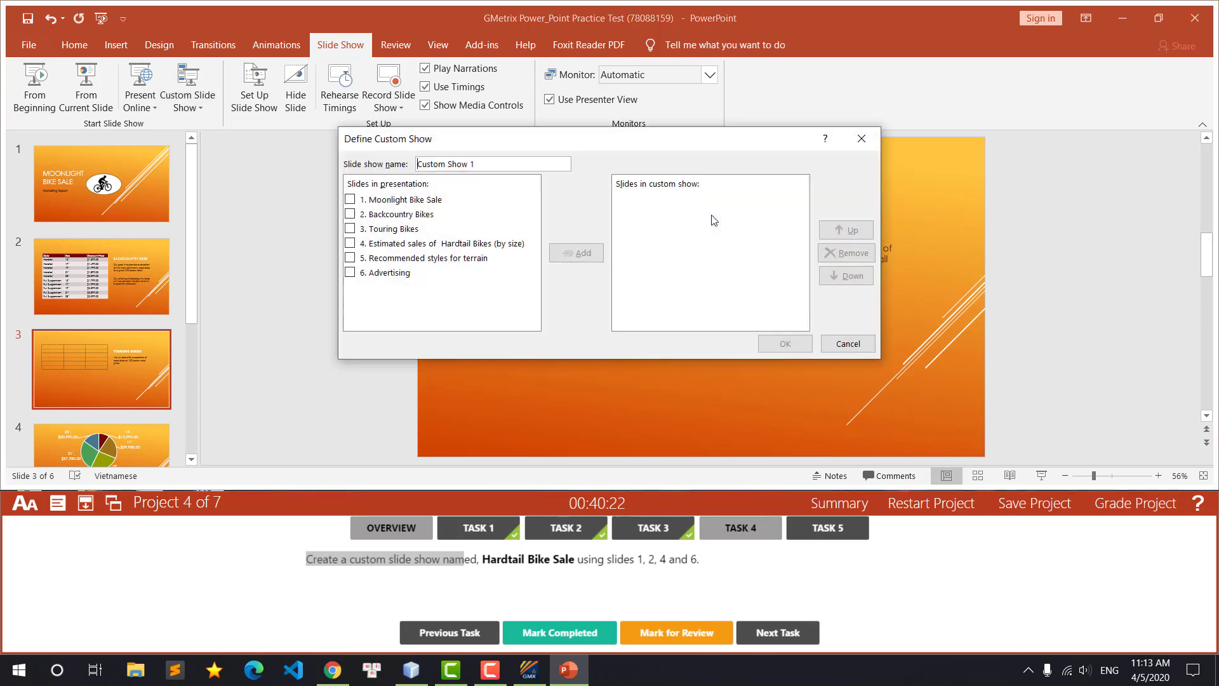
Step: Create a custom show named 'Hardtail Bike Sale' containing slides 1, 2, 4 and 6
left_click(350, 200)
left_click(350, 214)
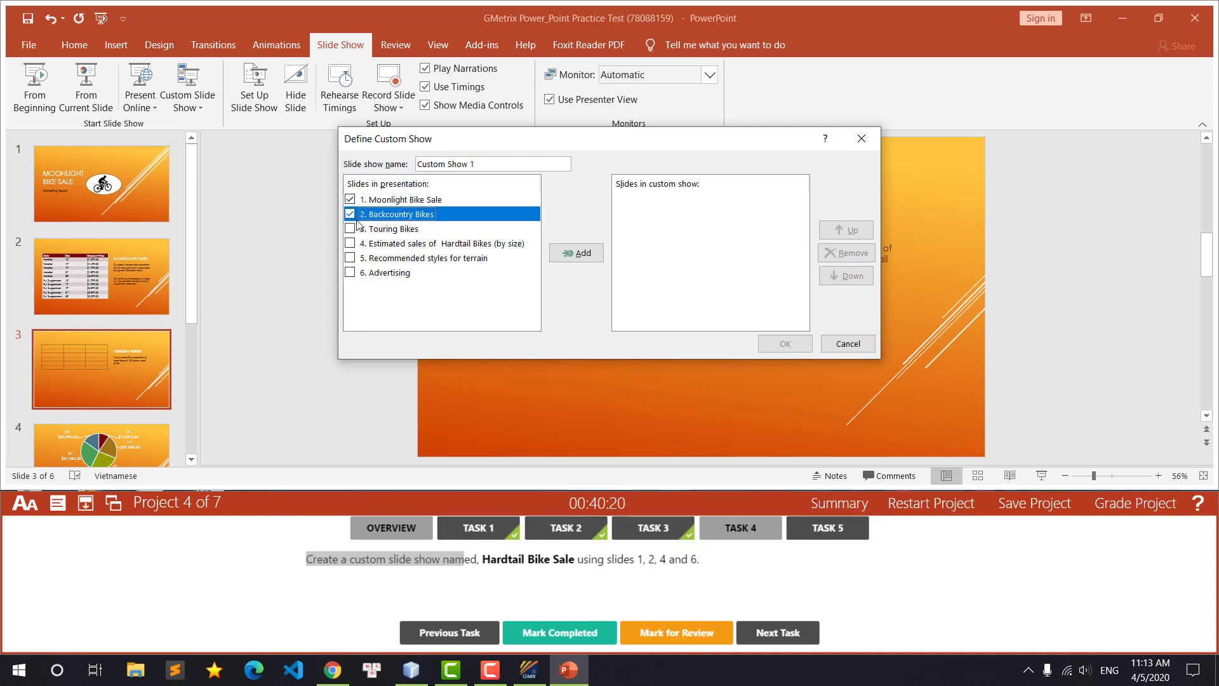
left_click(349, 243)
left_click(350, 273)
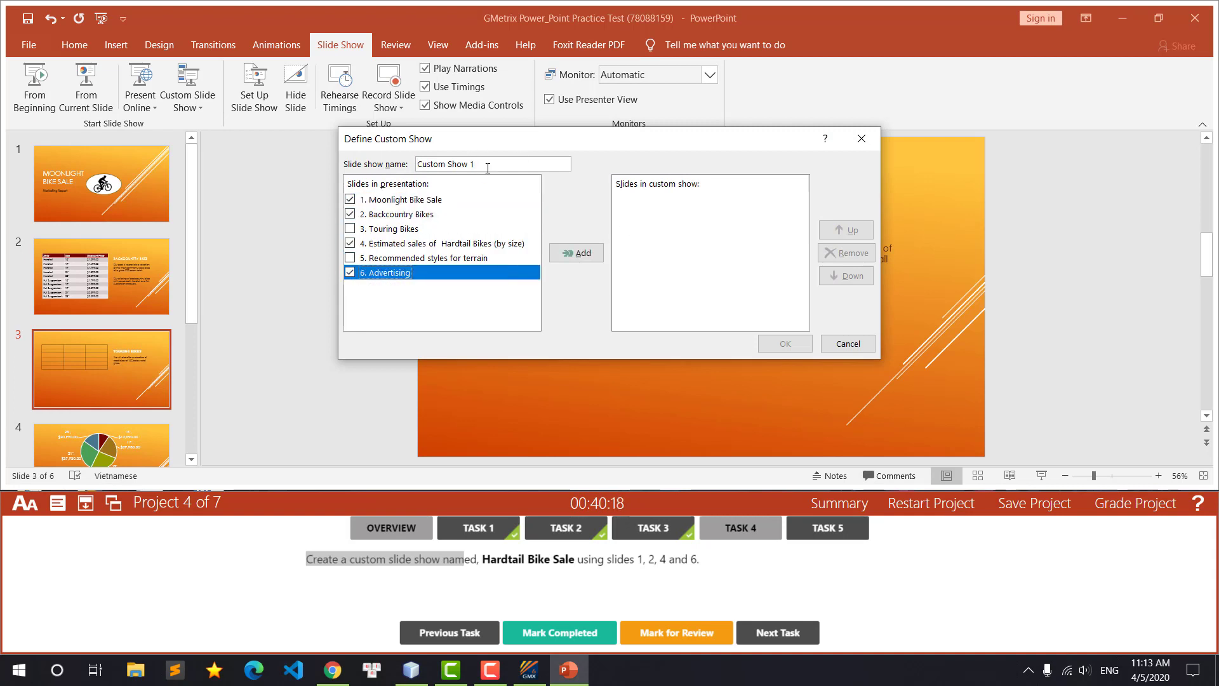
left_click(488, 165)
double_click(488, 165)
type("H")
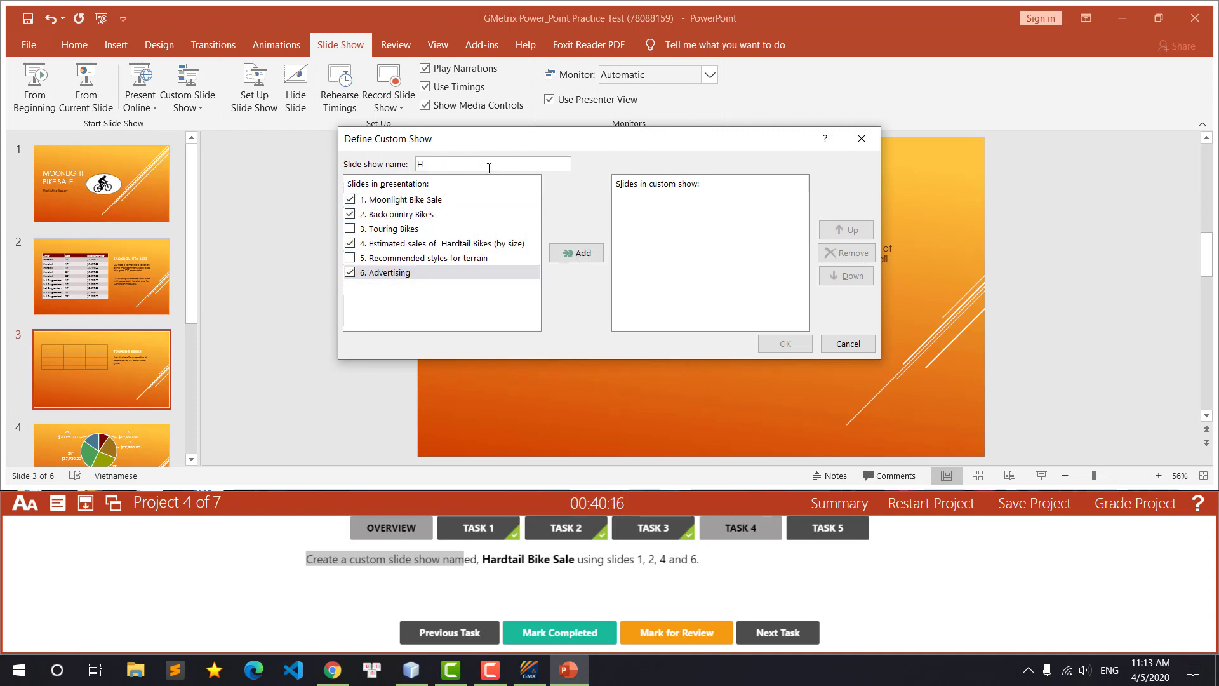
type("ad")
type("kie")
key("BackSpace")
key("BackSpace")
key("BackSpace")
type("i")
type("l Bike Sale")
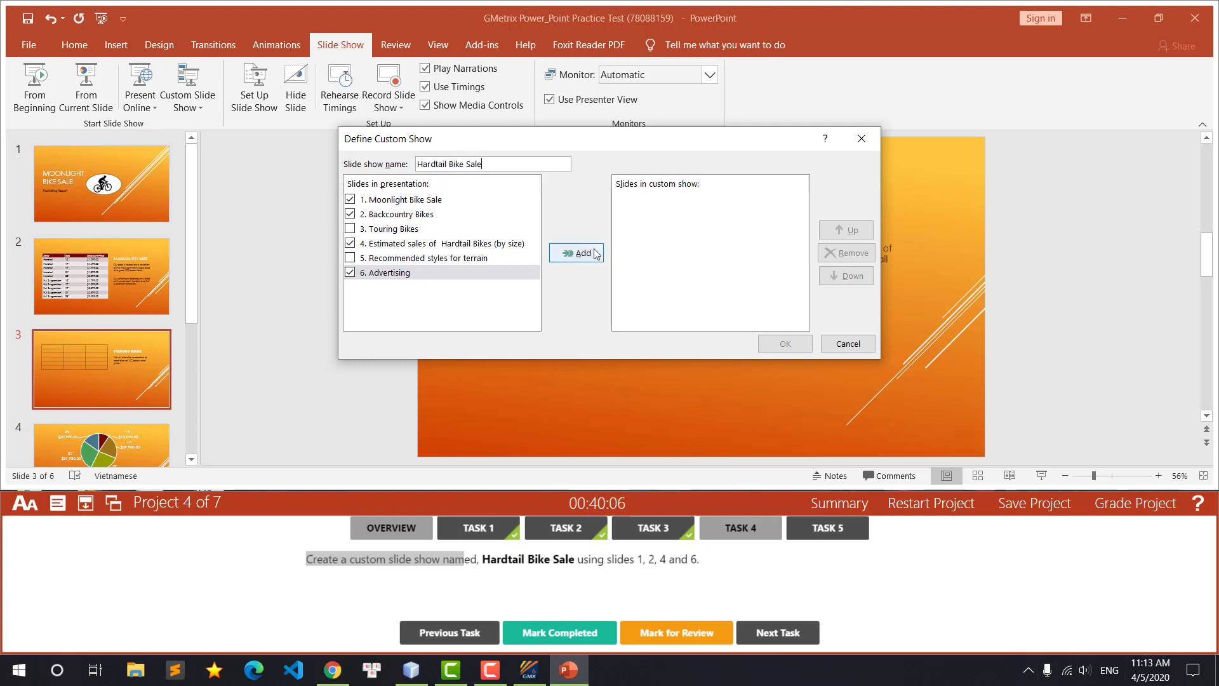
left_click(591, 253)
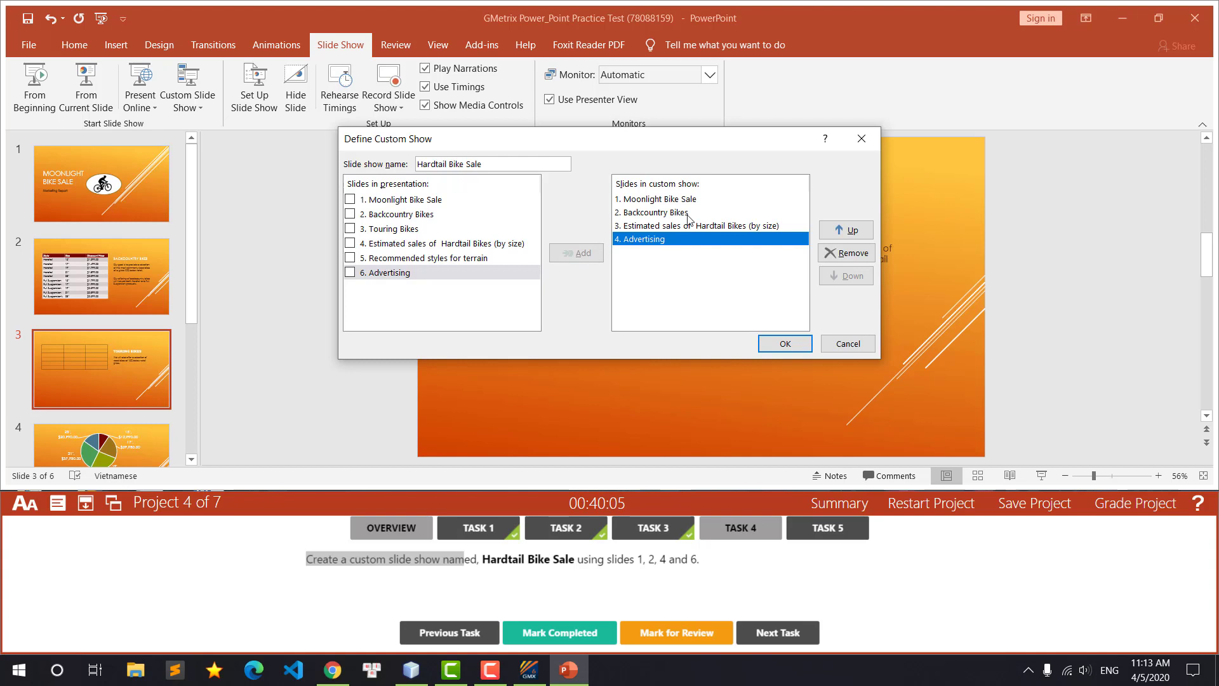
left_click(778, 345)
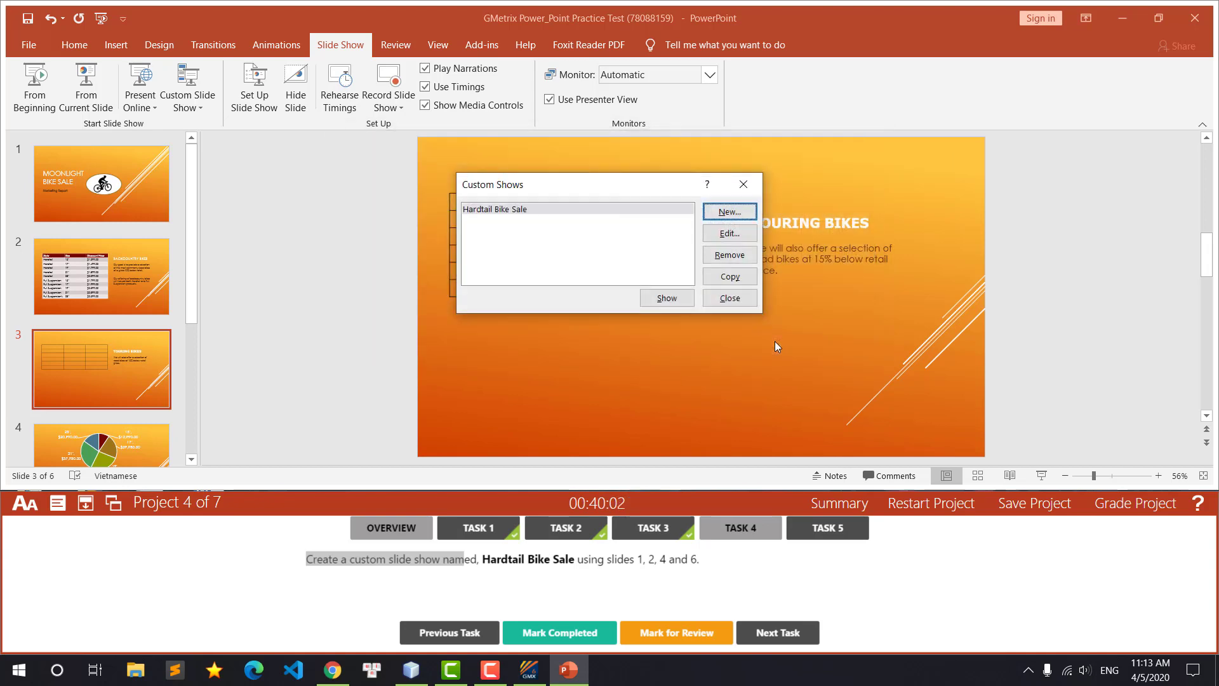
Step: Mark the task completed and play the Hardtail Bike Sale show through to its end
left_click(558, 632)
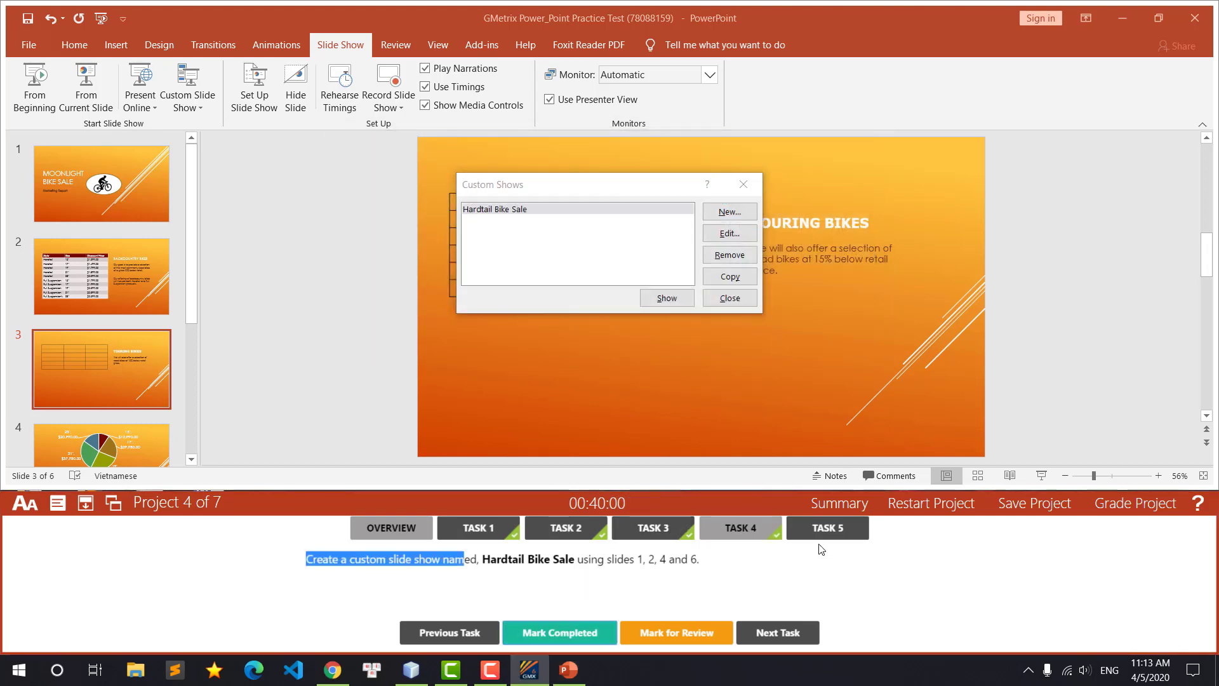
left_click(649, 212)
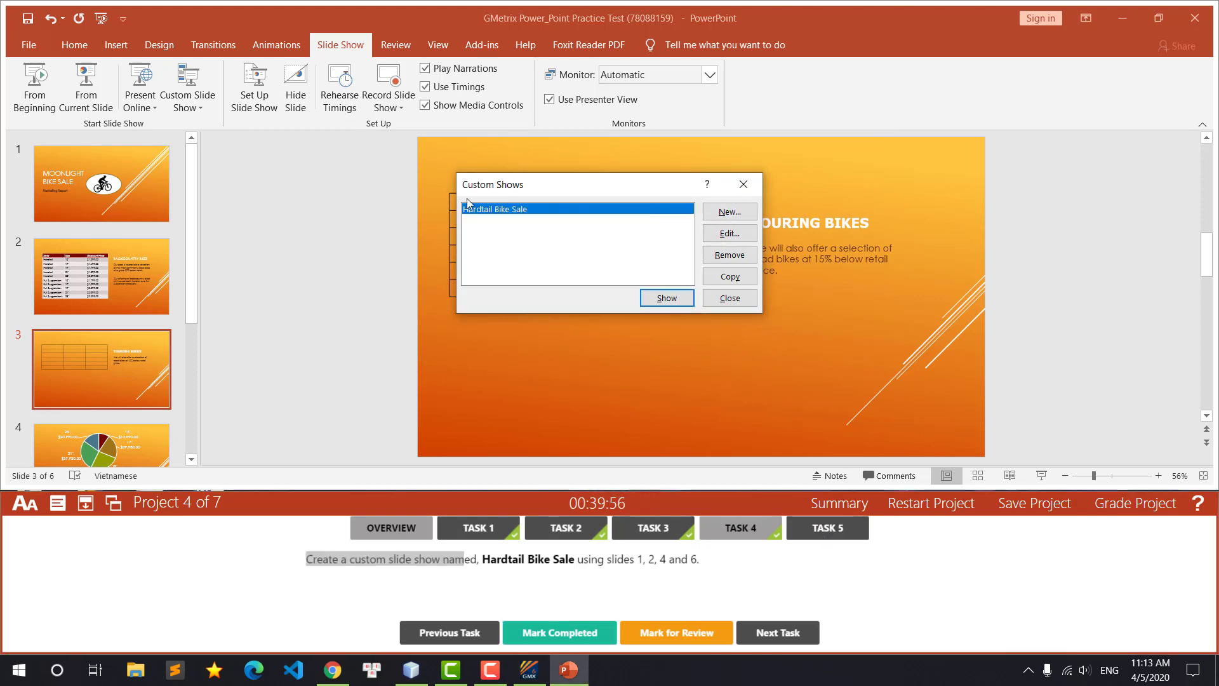
left_click(665, 296)
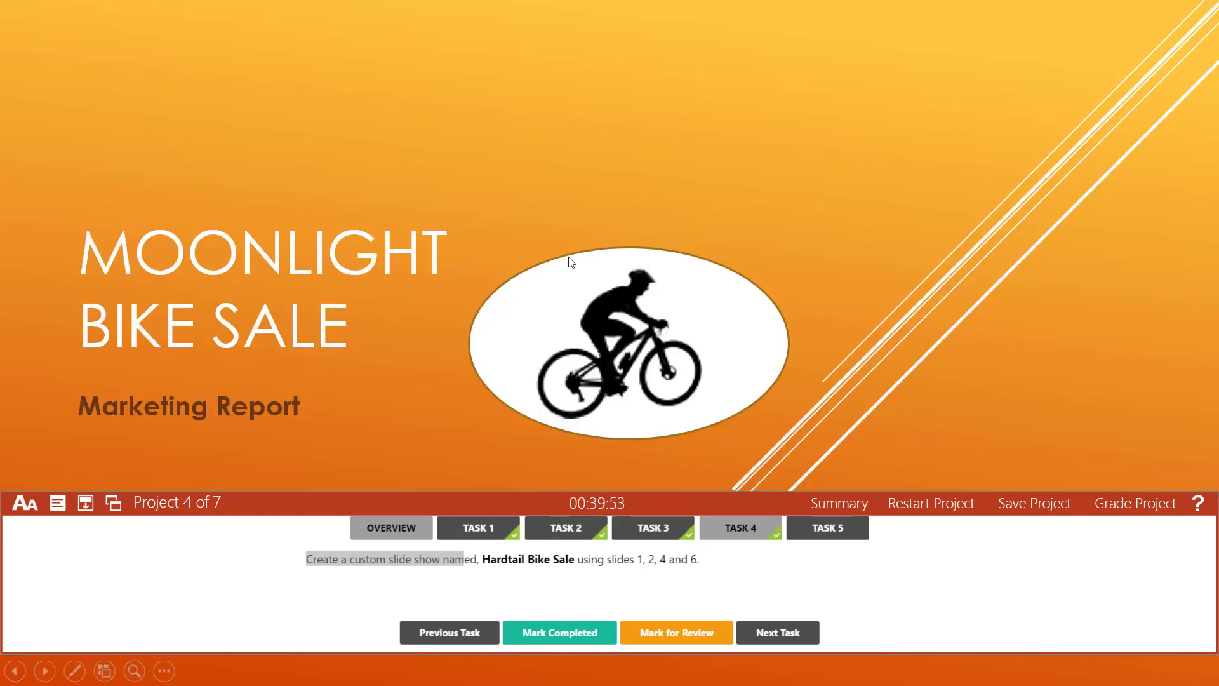
left_click(569, 262)
left_click(569, 262)
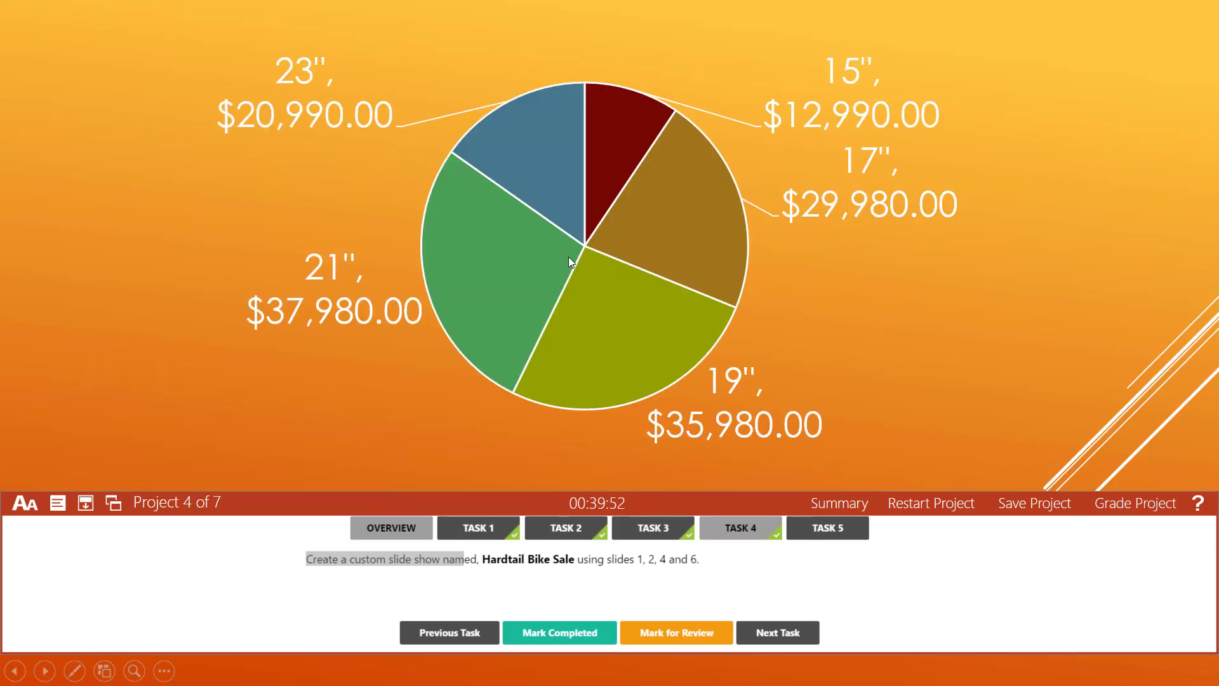
left_click(568, 261)
left_click(568, 261)
left_click(569, 261)
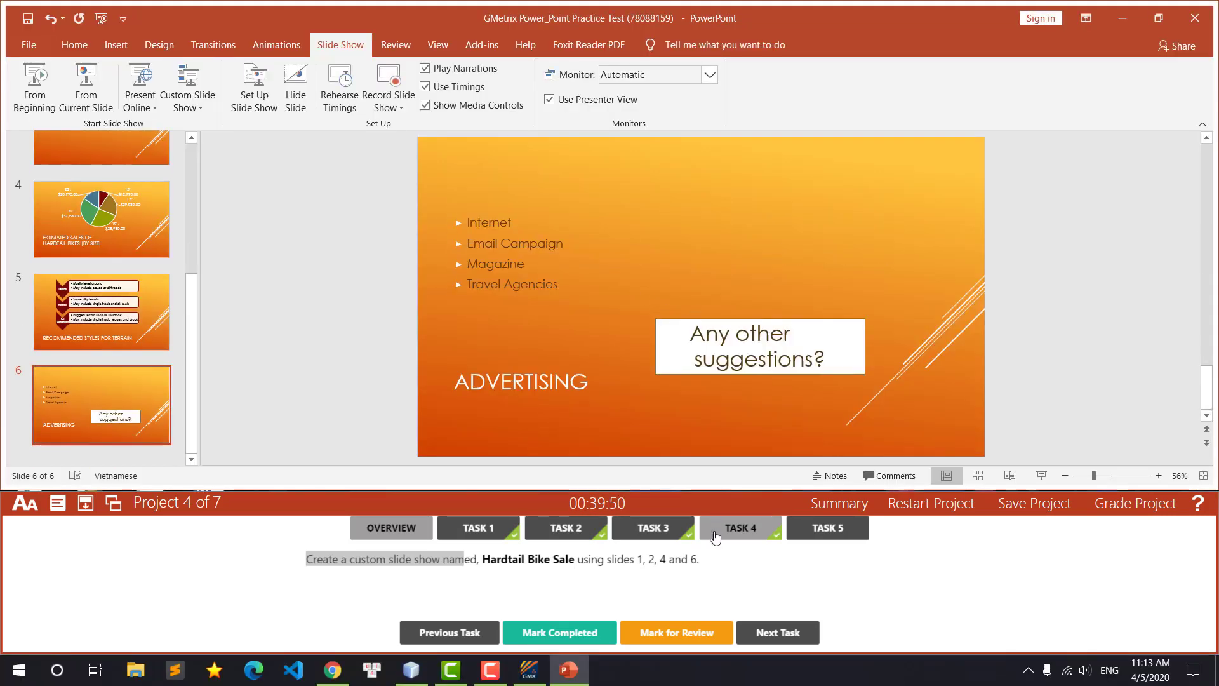
Step: Turn off Play Narrations and Use Timings for the slide show
left_click(823, 529)
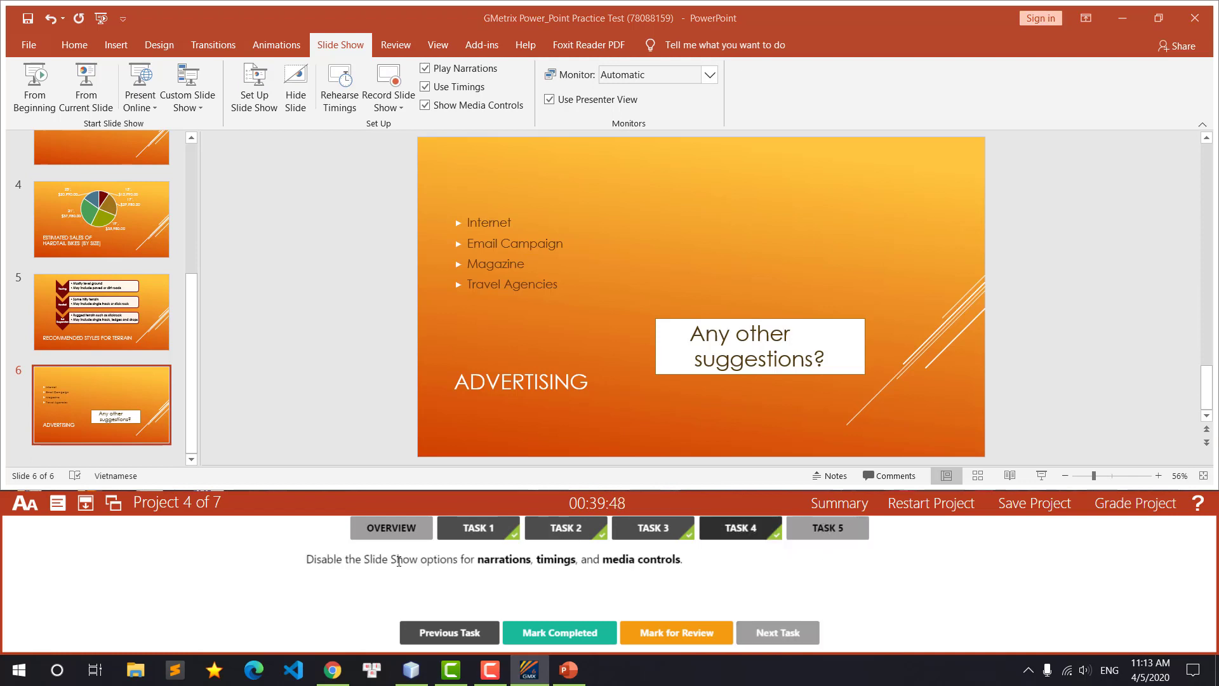
left_click_drag(307, 559, 682, 565)
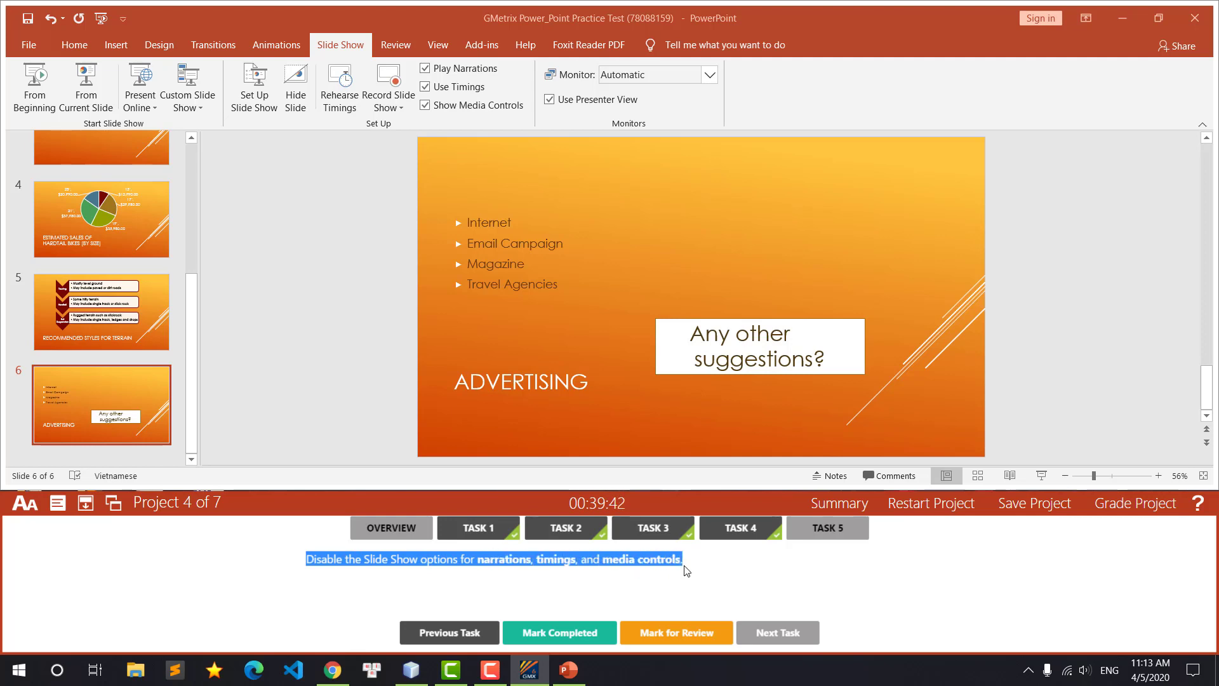
left_click(132, 396)
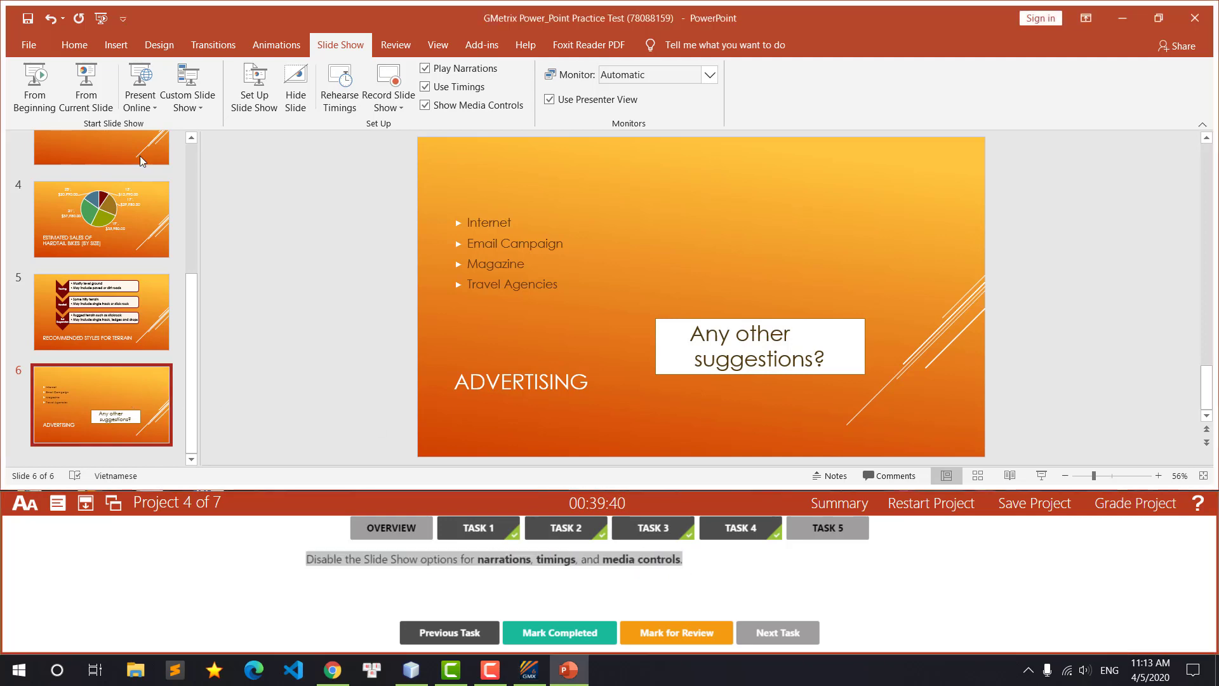
left_click(431, 73)
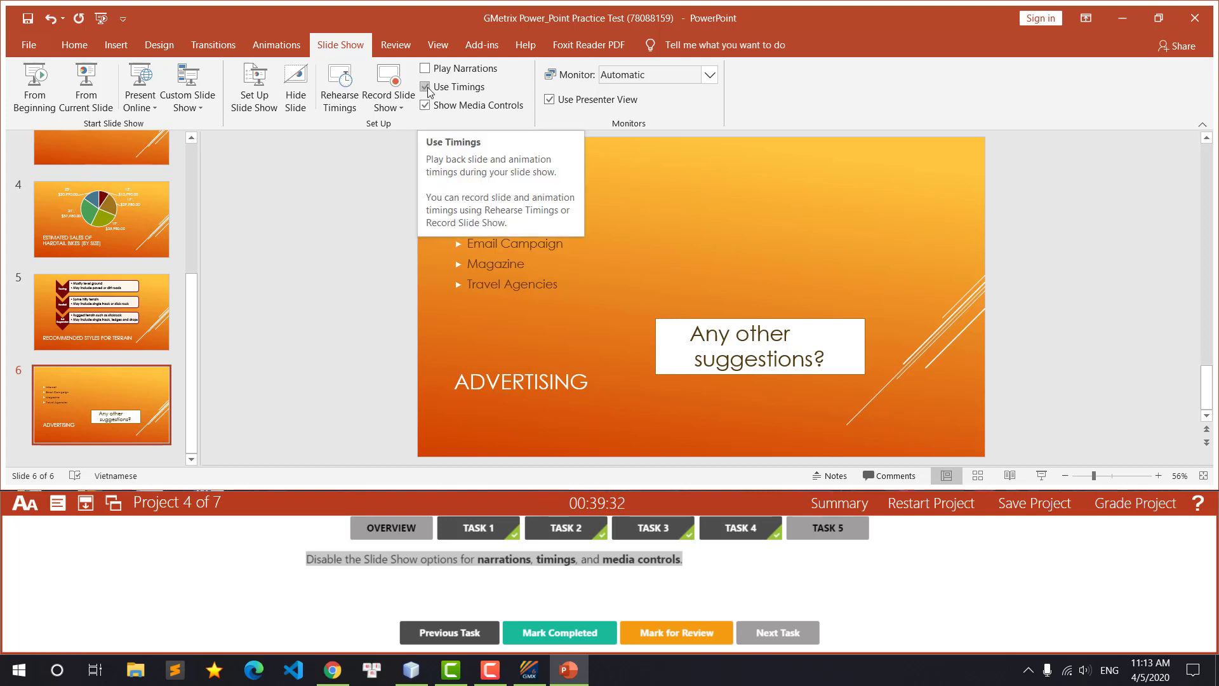
left_click(428, 88)
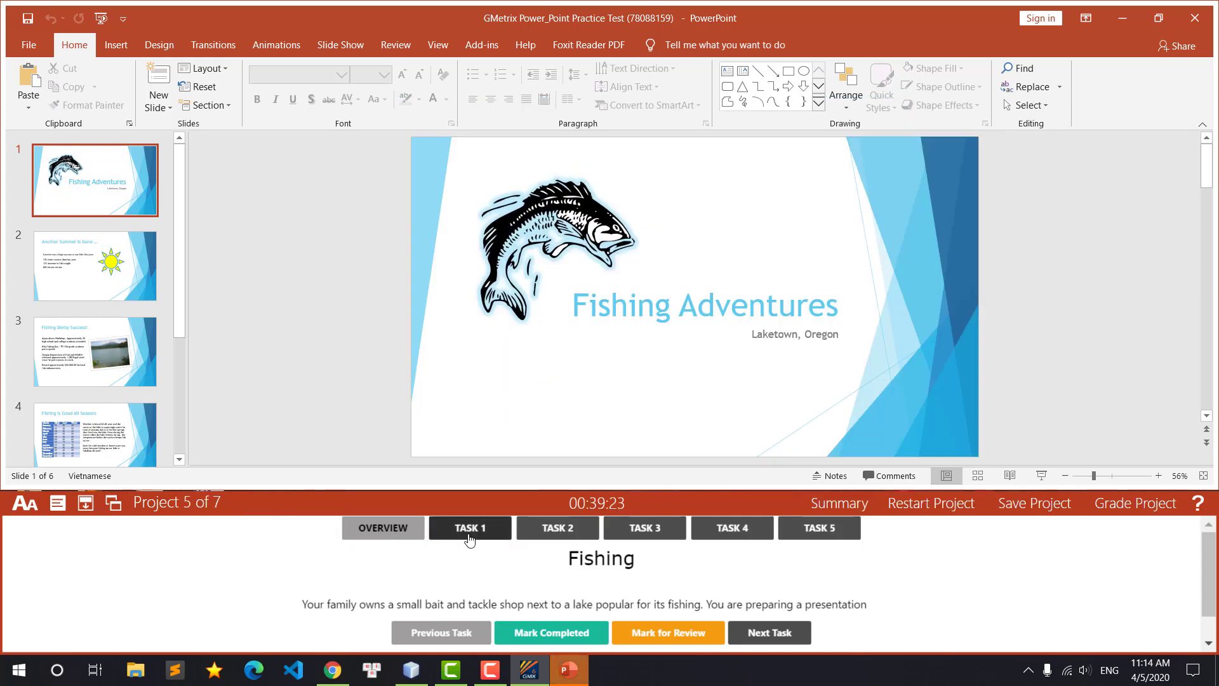
Step: Bring up the Fishing project's first task and highlight its instruction text
left_click(476, 530)
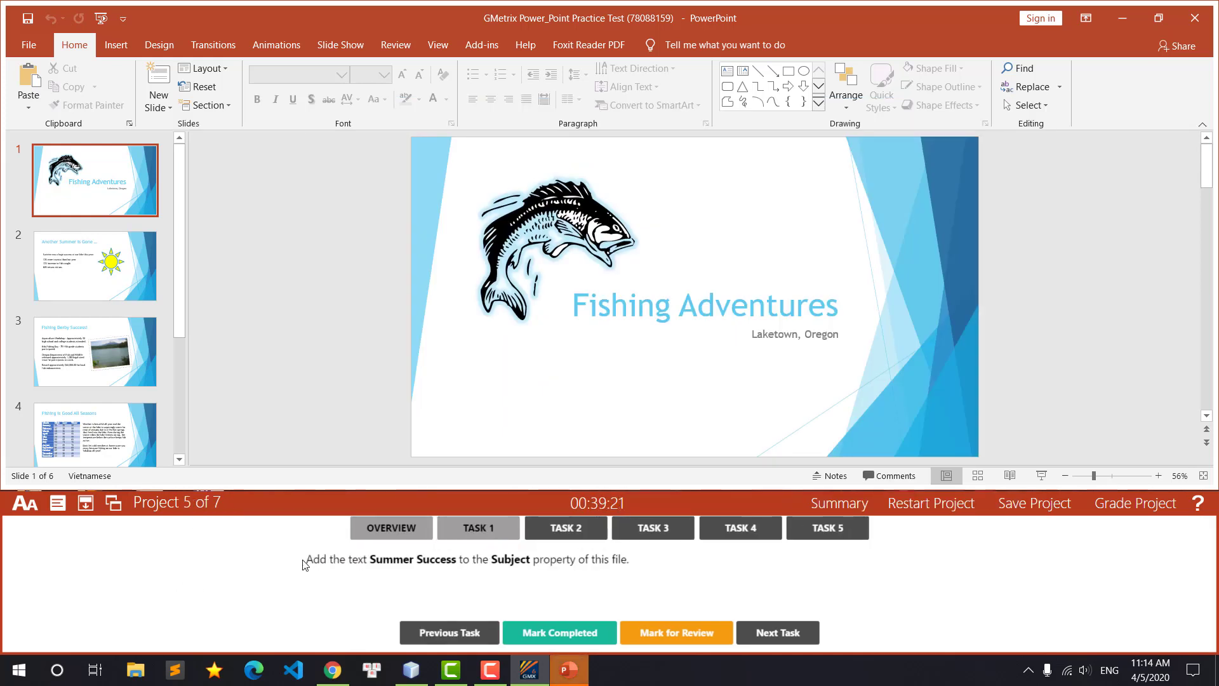
left_click_drag(305, 558, 645, 557)
left_click(646, 558)
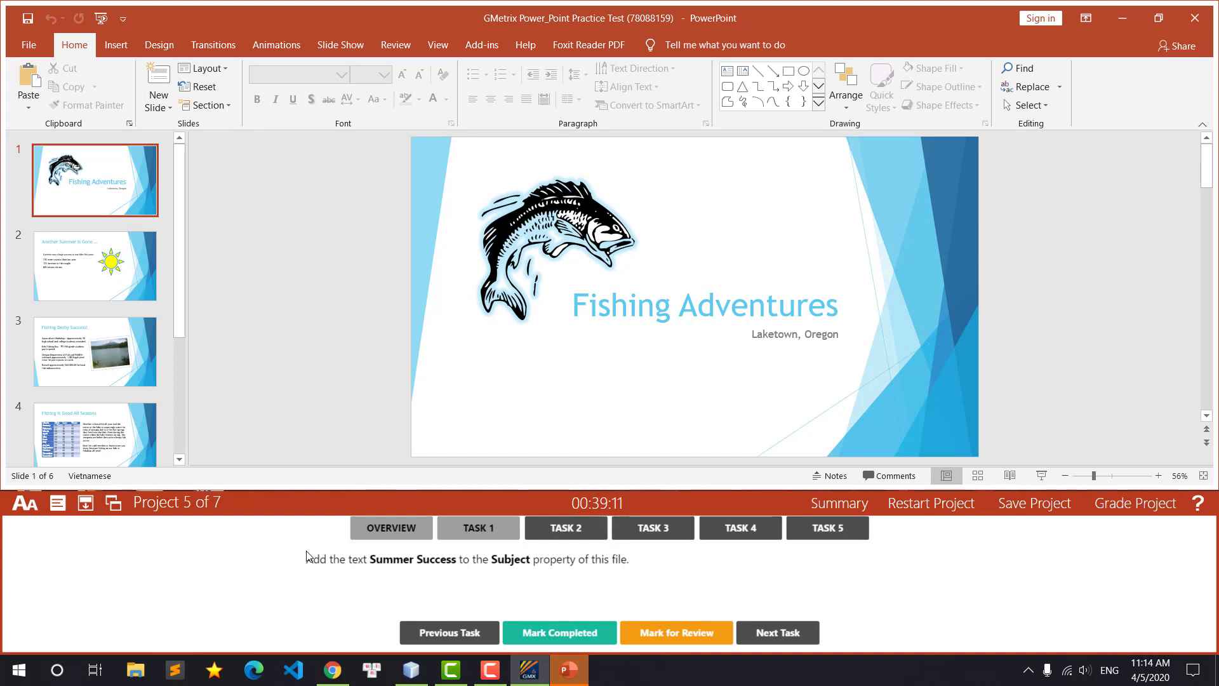
left_click_drag(307, 556, 484, 562)
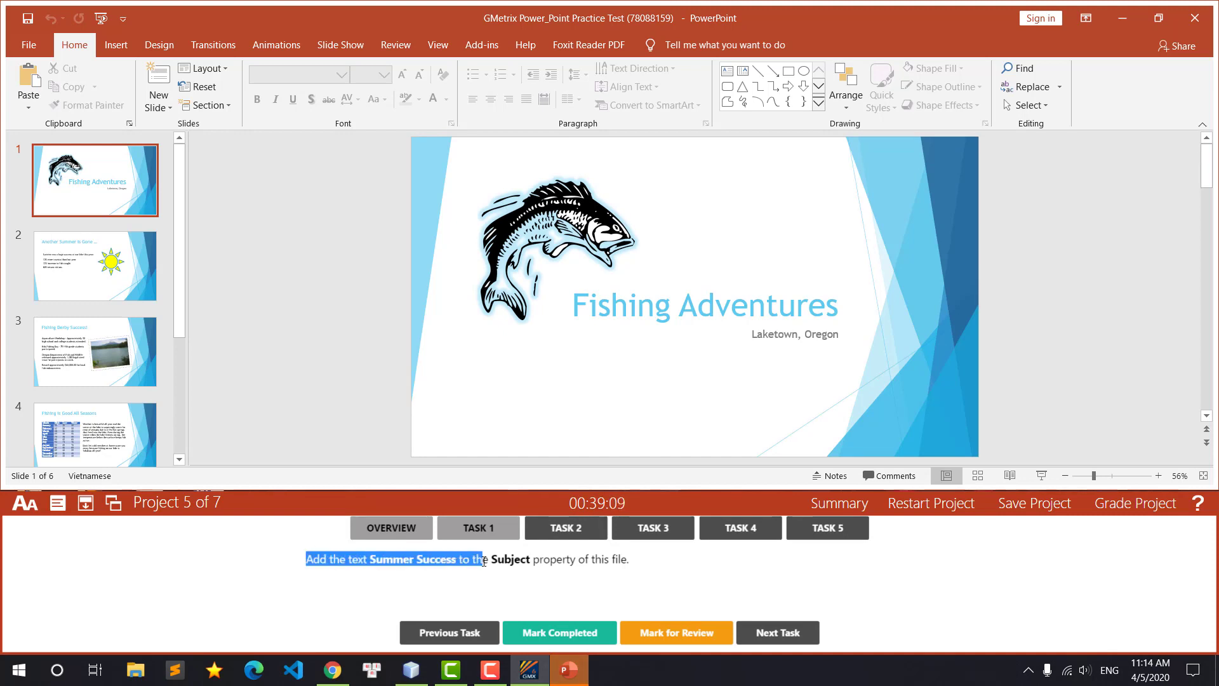
left_click_drag(563, 560, 644, 562)
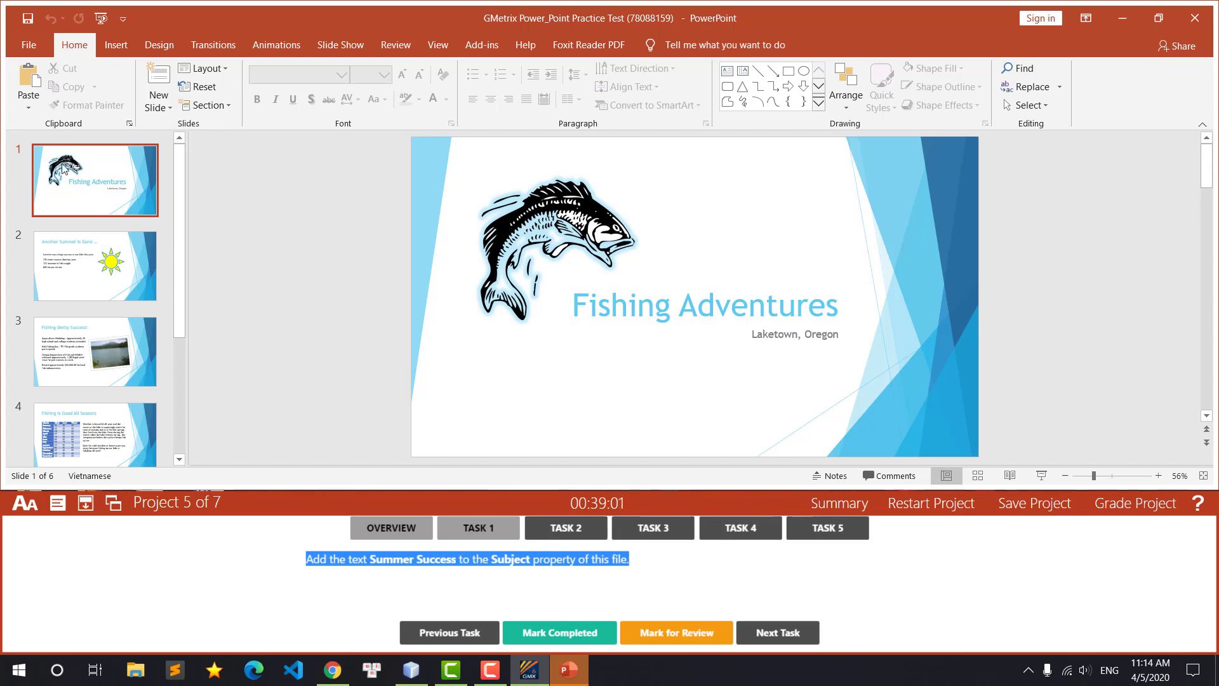
Step: Set the Subject property to Summer Success in File Info, then mark the task completed
left_click(29, 44)
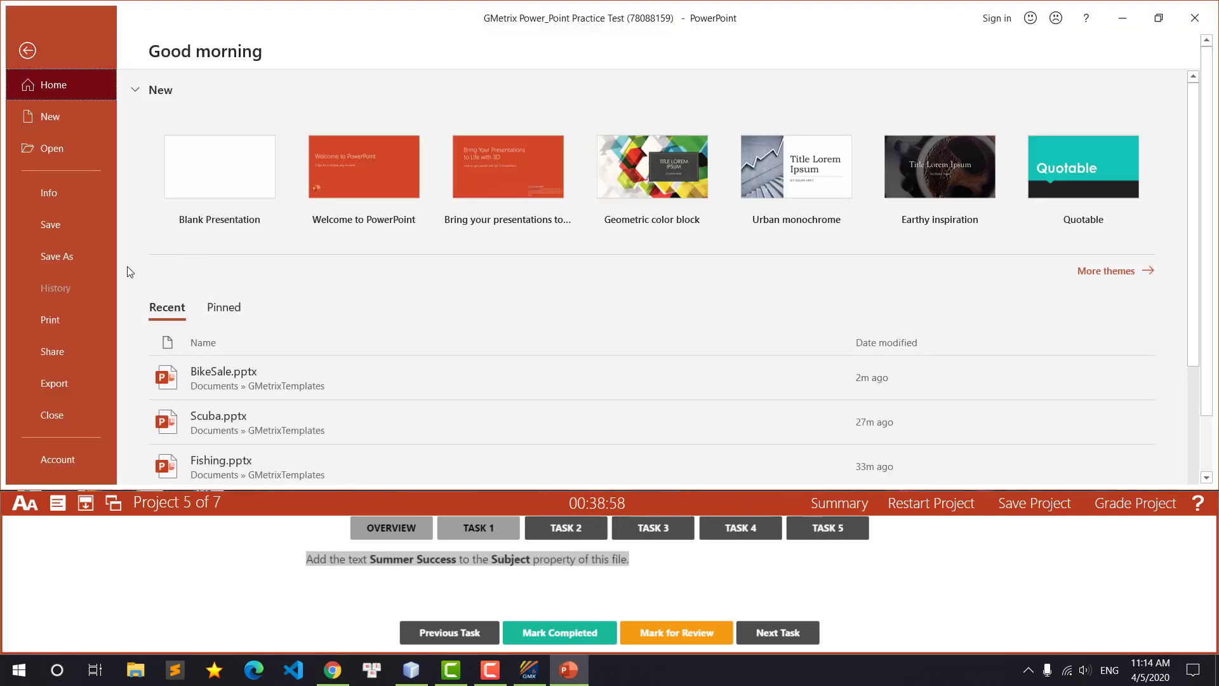
left_click(45, 191)
scroll(760, 321, "down", 1)
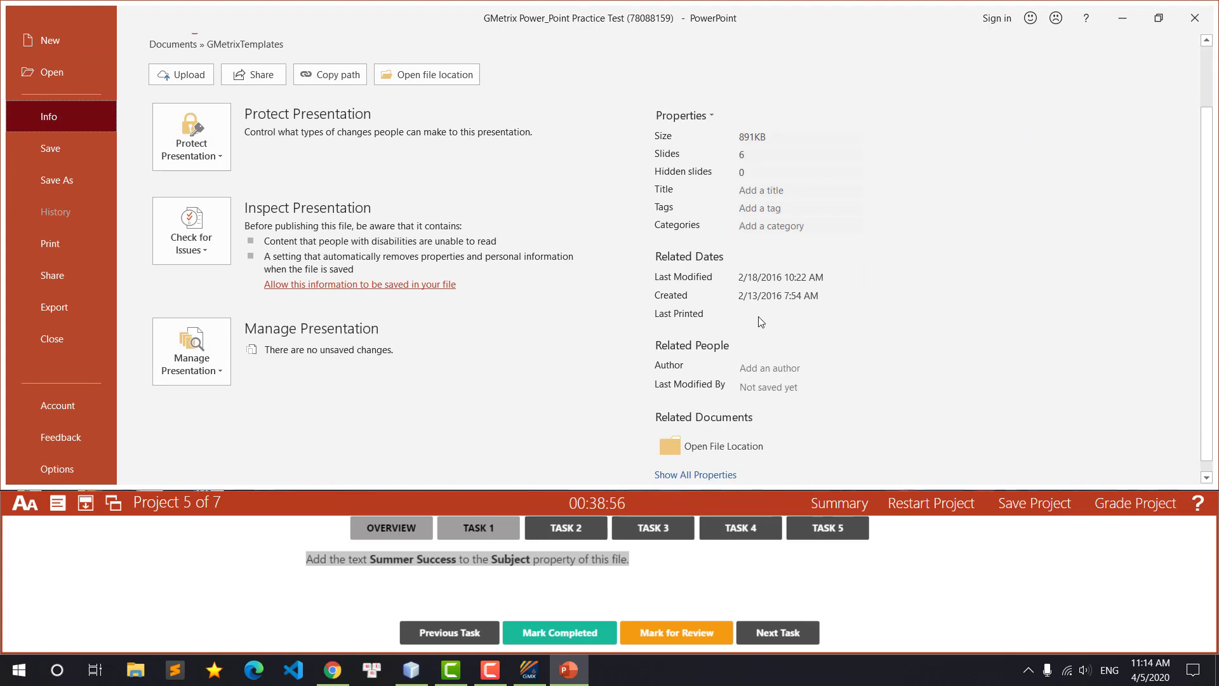
scroll(761, 322, "down", 1)
left_click(709, 462)
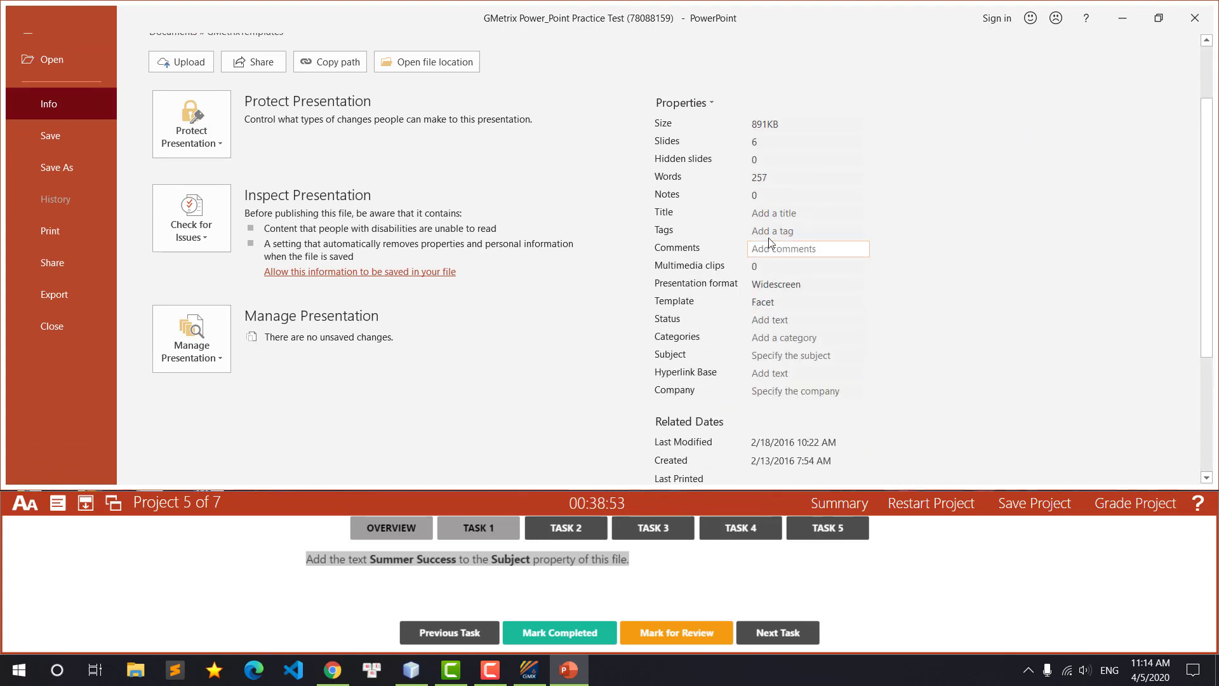
left_click(772, 352)
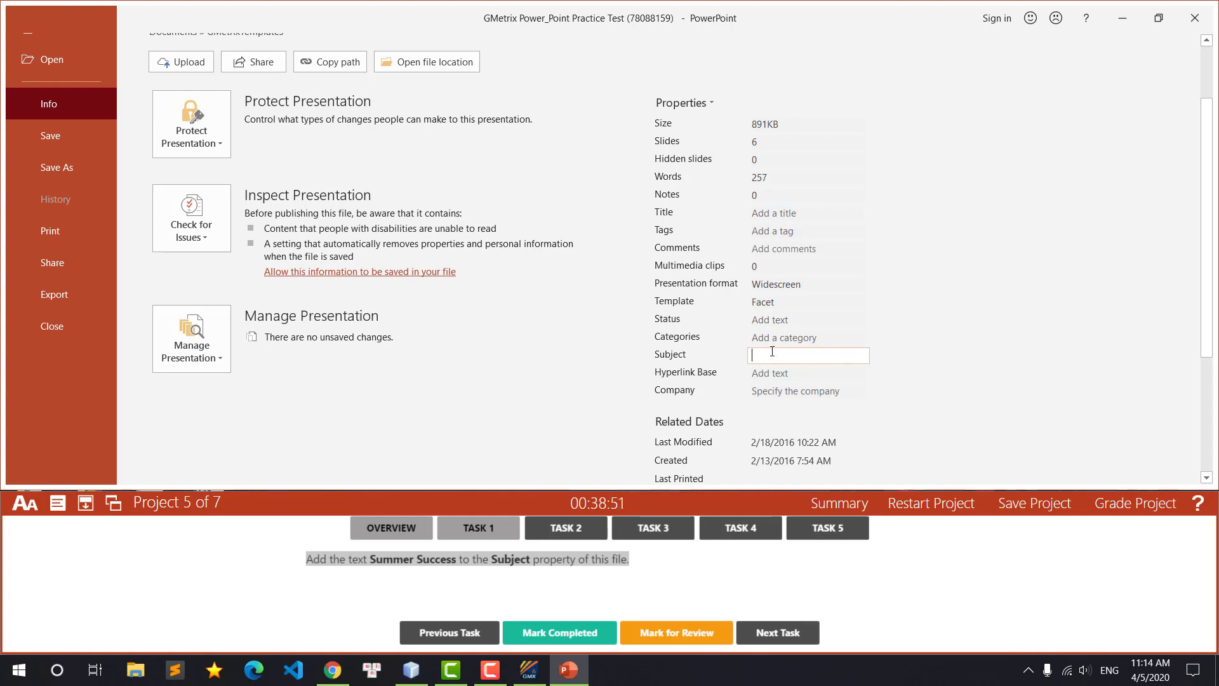
type("Summer Succ")
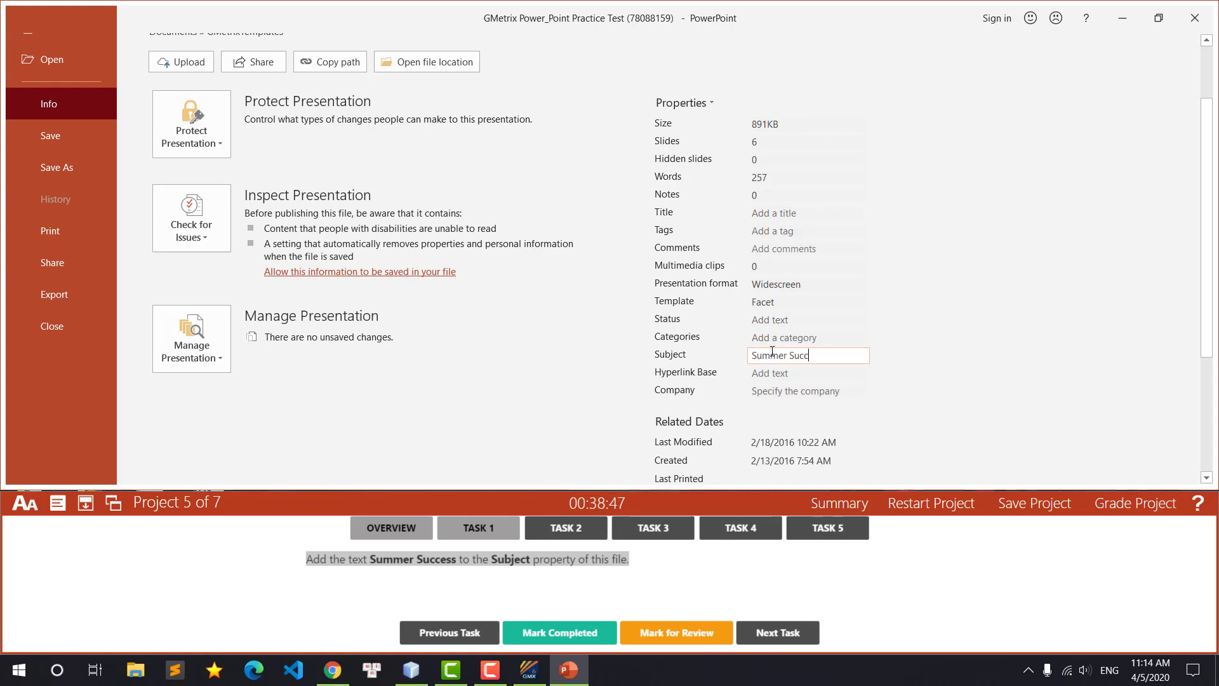
type("ess")
left_click(569, 227)
scroll(56, 65, "up", 2)
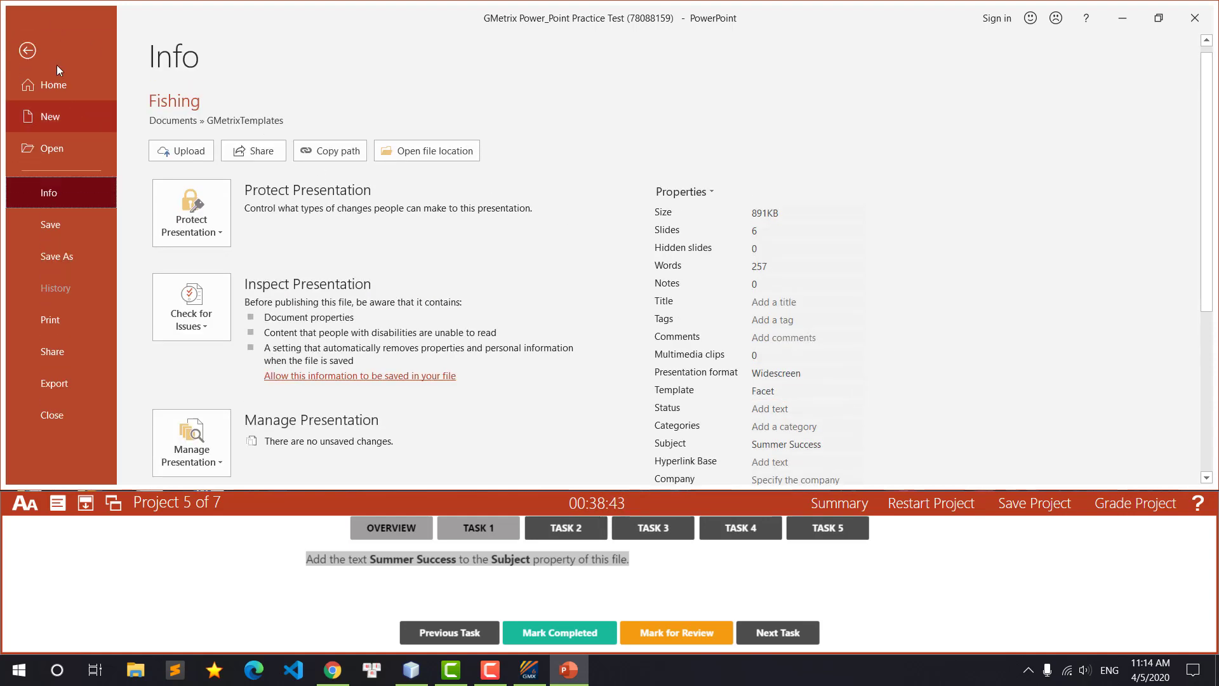
left_click(35, 43)
left_click(553, 630)
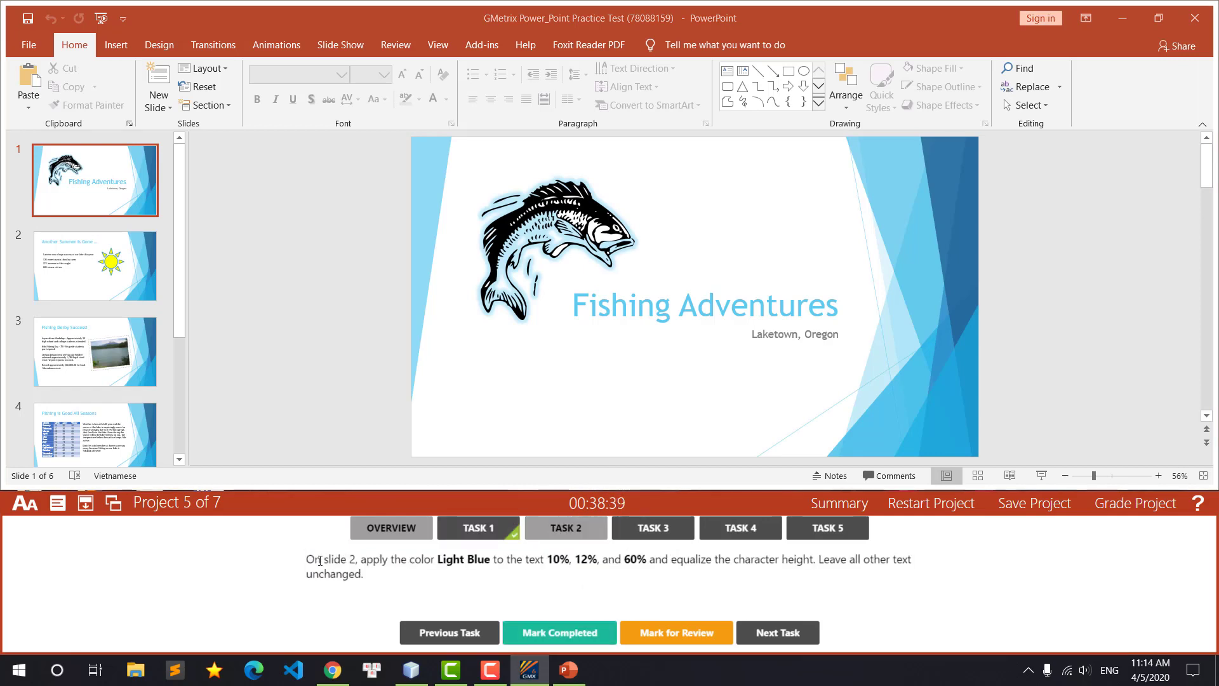
Step: Color the 10%, 12% and 60% figures on slide 2 Light Blue
left_click(87, 268)
left_click(87, 268)
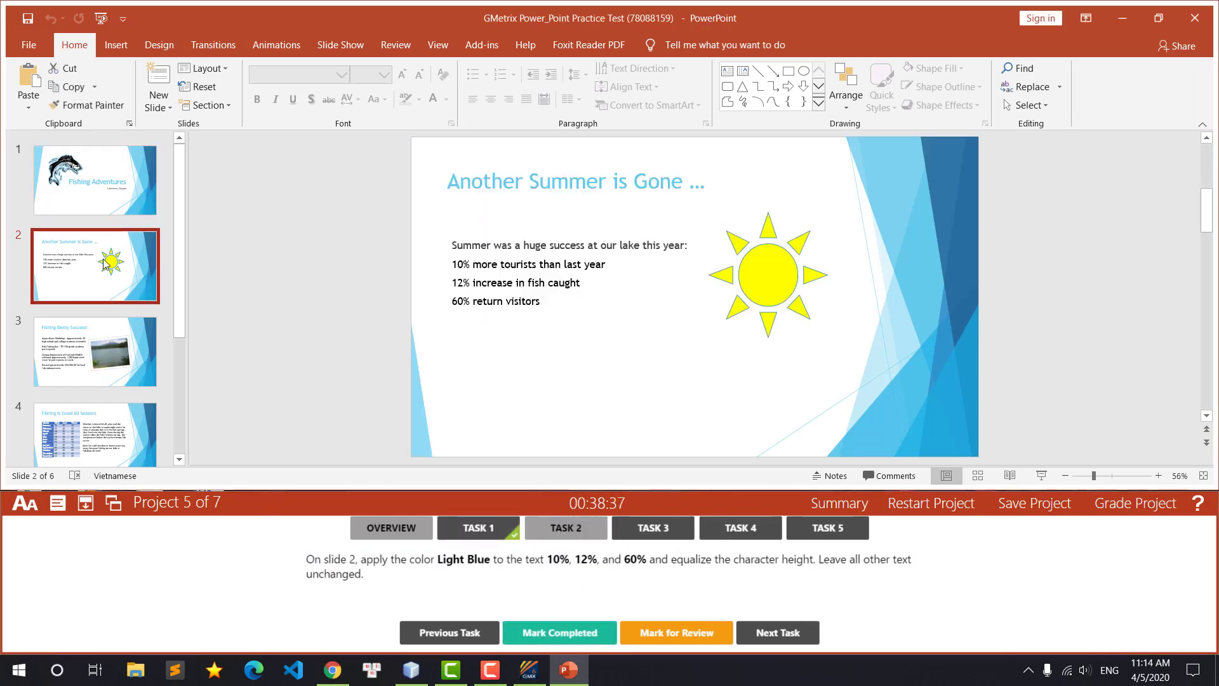
left_click(465, 267)
mouse_move(470, 266)
left_mouse_down()
mouse_move(452, 266)
mouse_move(449, 300)
left_mouse_up()
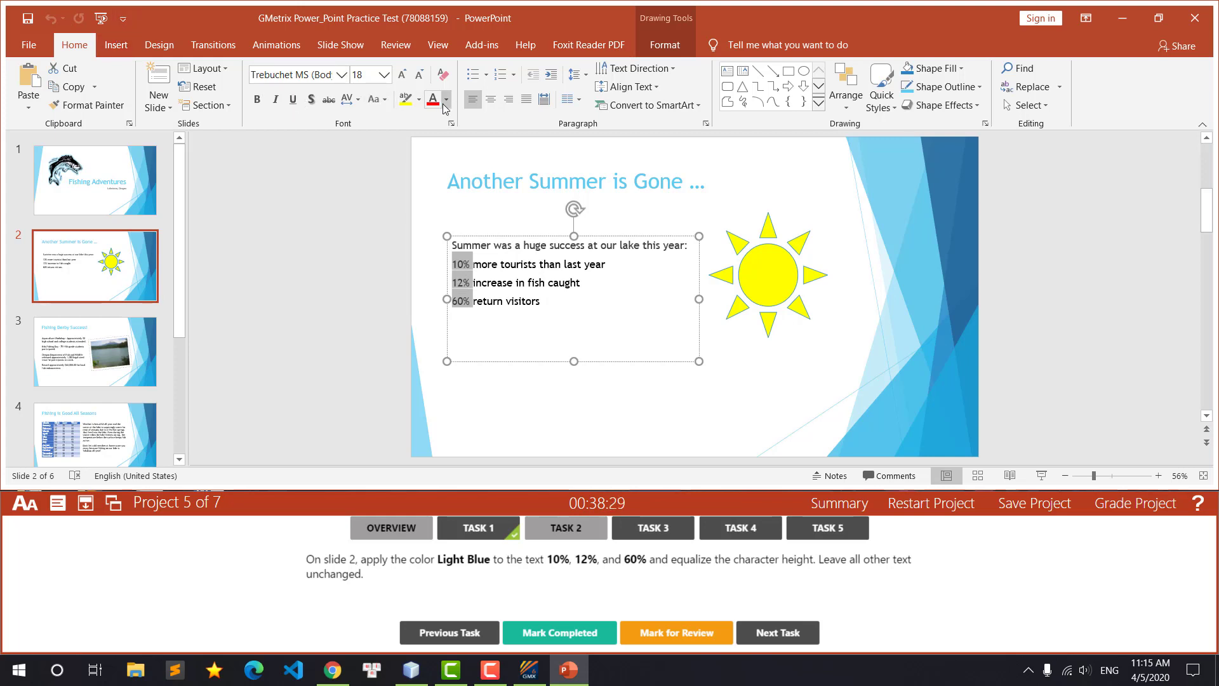
left_click(445, 102)
left_click(511, 223)
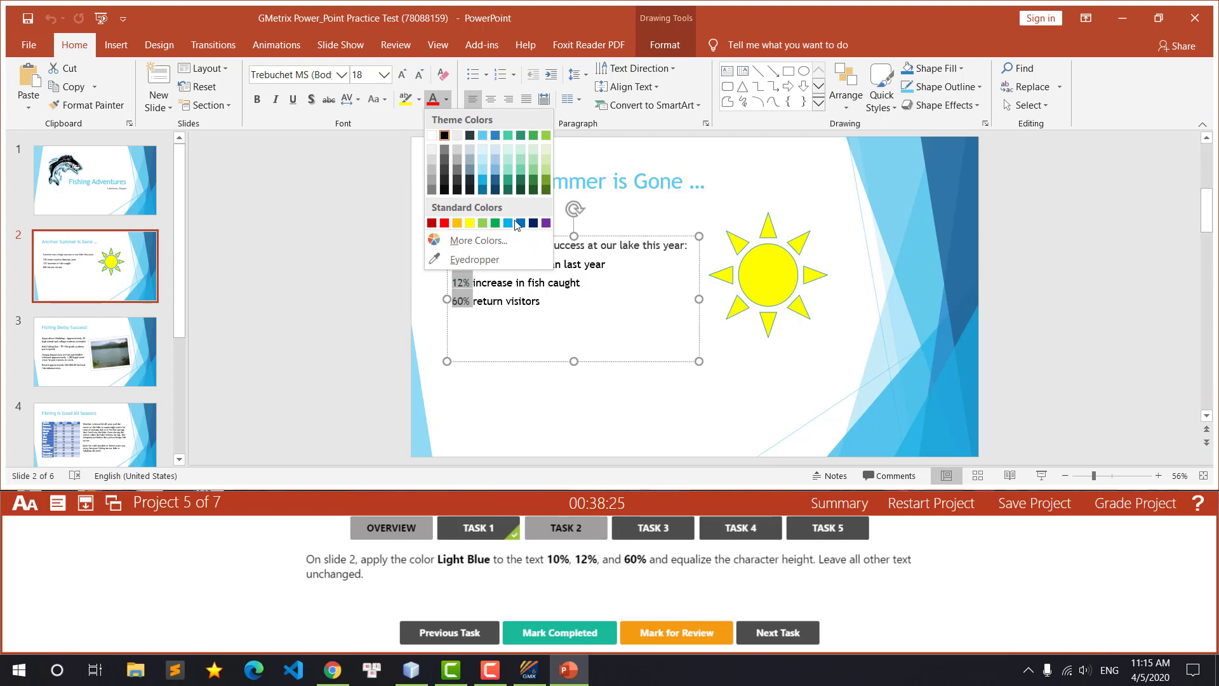
left_click(508, 223)
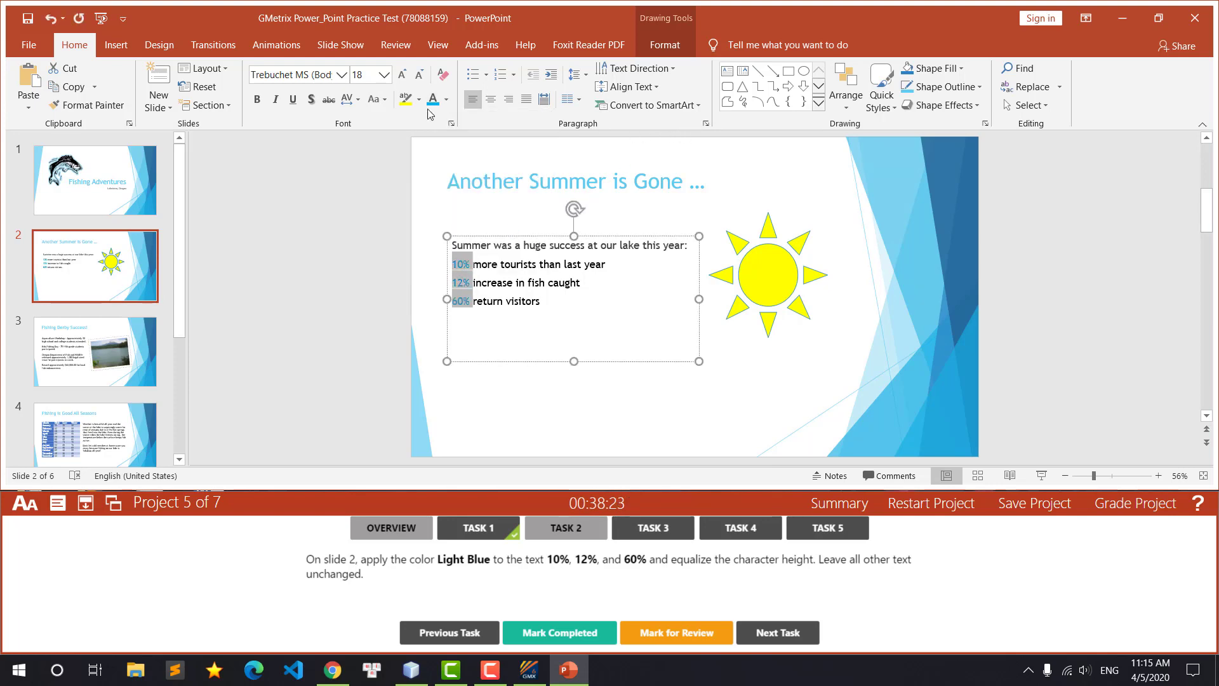
Step: Turn on Equalize Character Height for those figures and mark the task completed
left_click(452, 124)
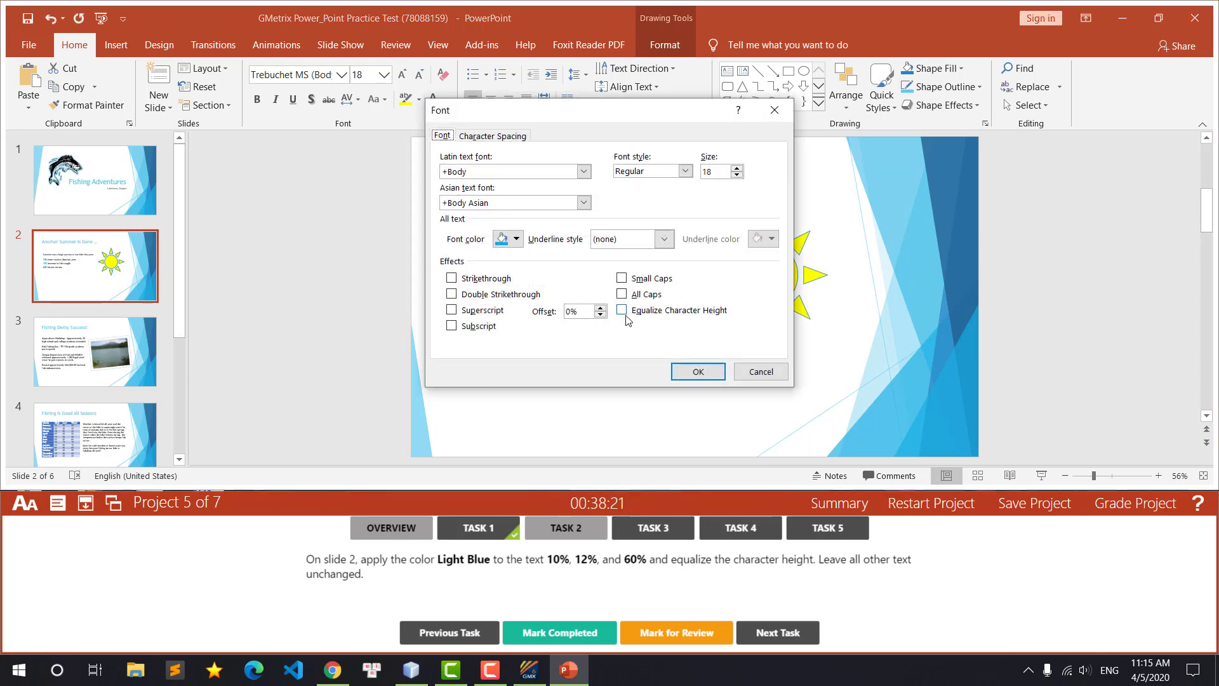
left_click(649, 316)
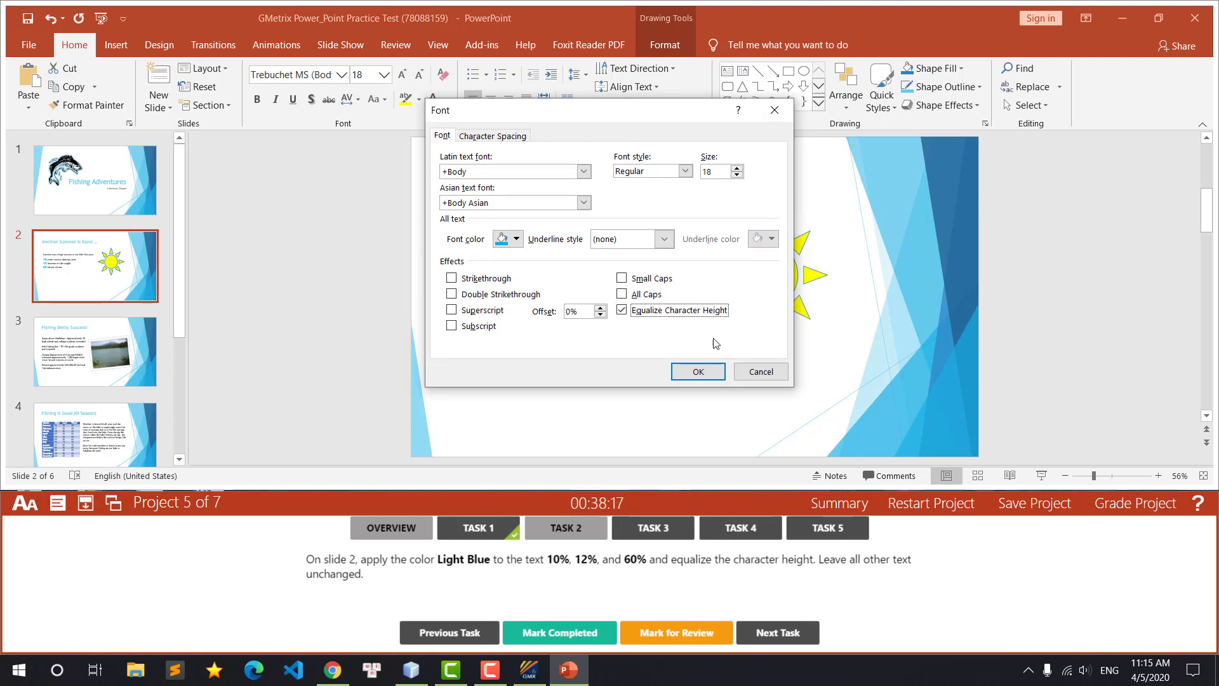
left_click(703, 373)
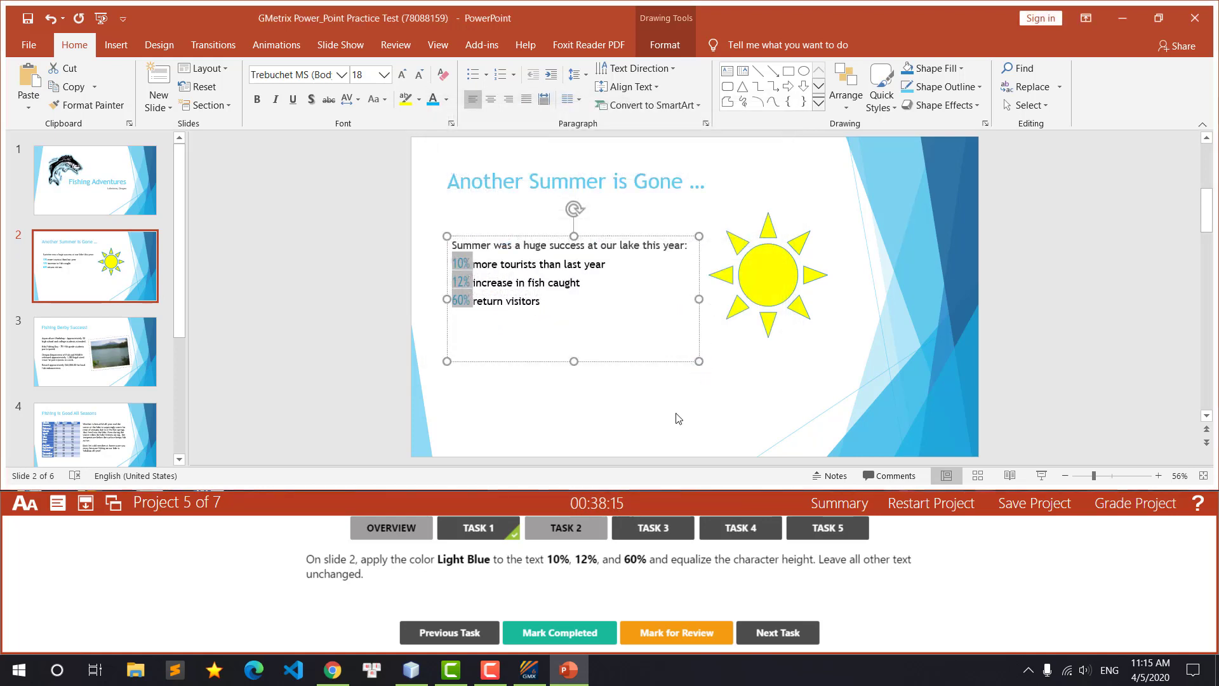
left_click(585, 638)
left_click(655, 527)
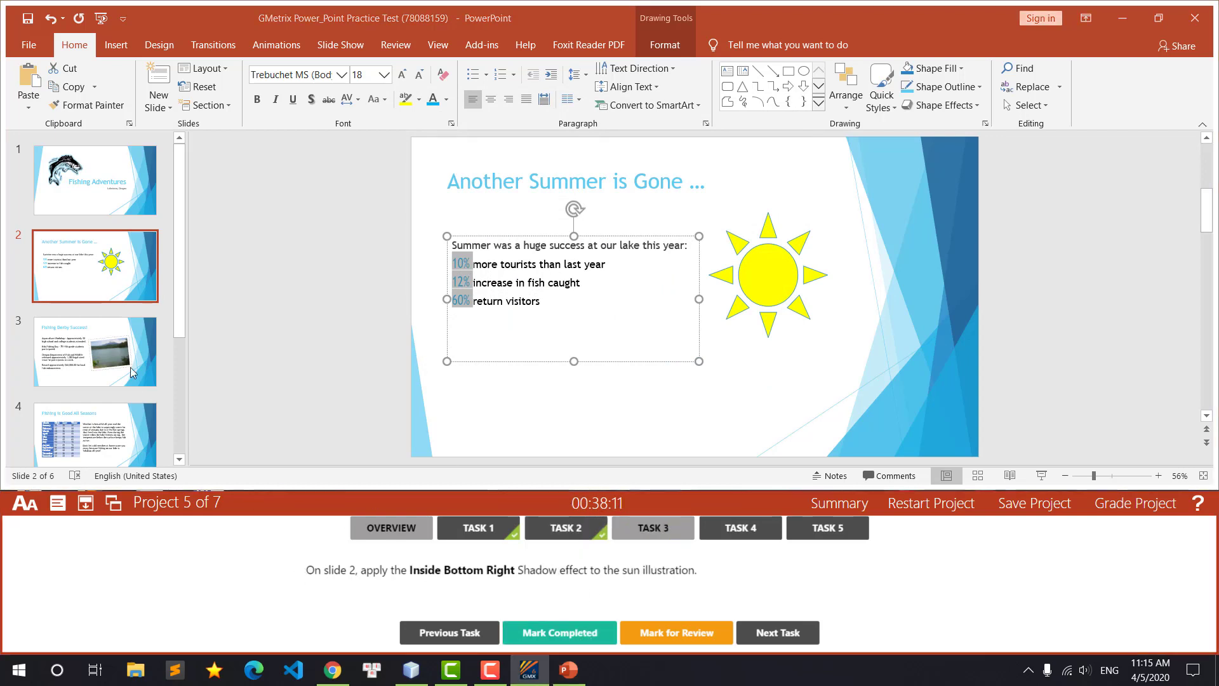
Step: Give the sun illustration an Inside Bottom Right shadow and mark the task completed
double_click(468, 568)
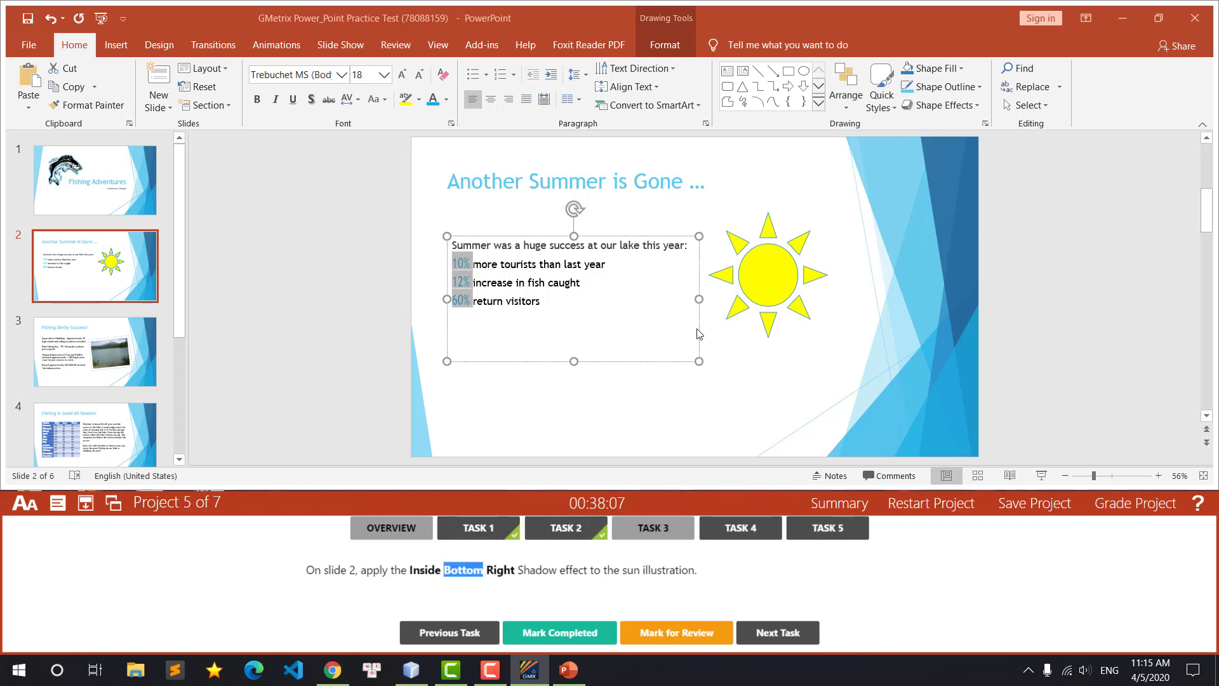
left_click(769, 269)
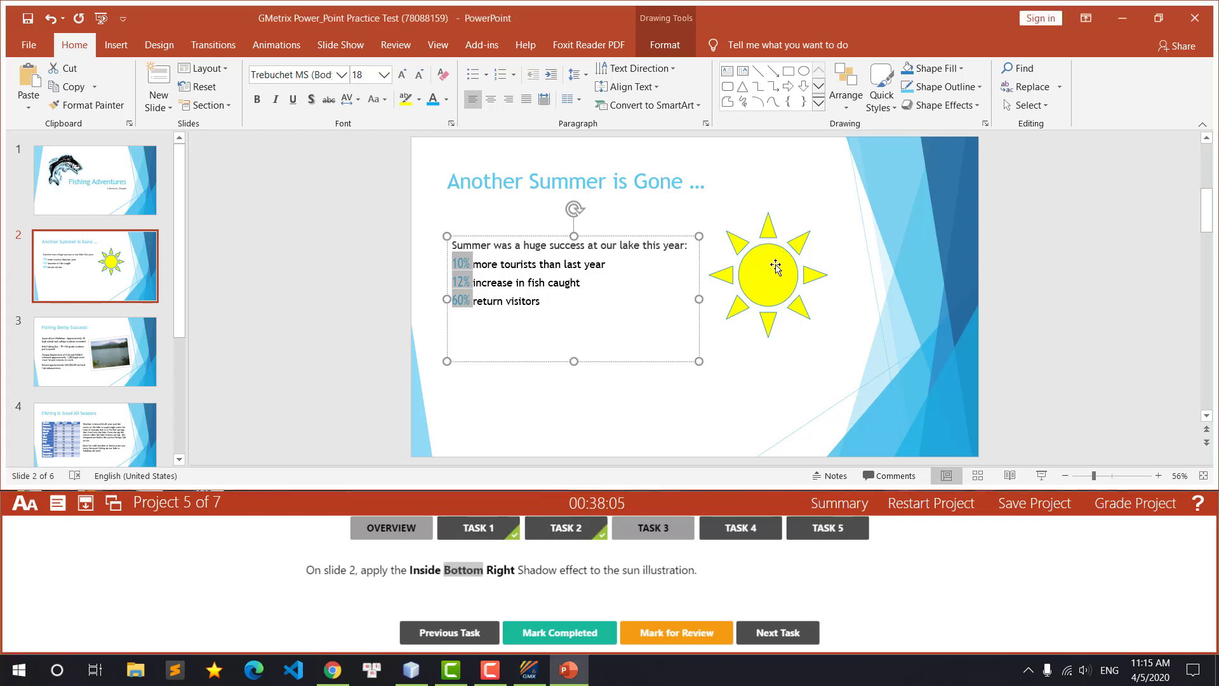
left_click(775, 263)
left_click(664, 44)
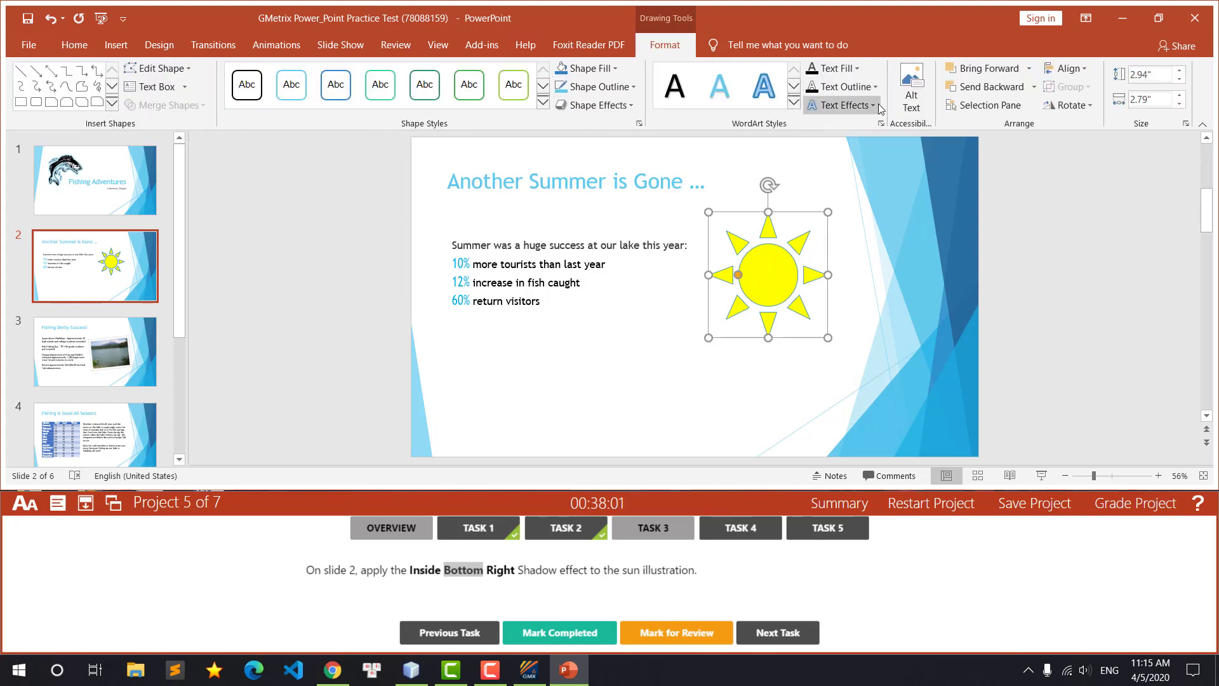
left_click(633, 108)
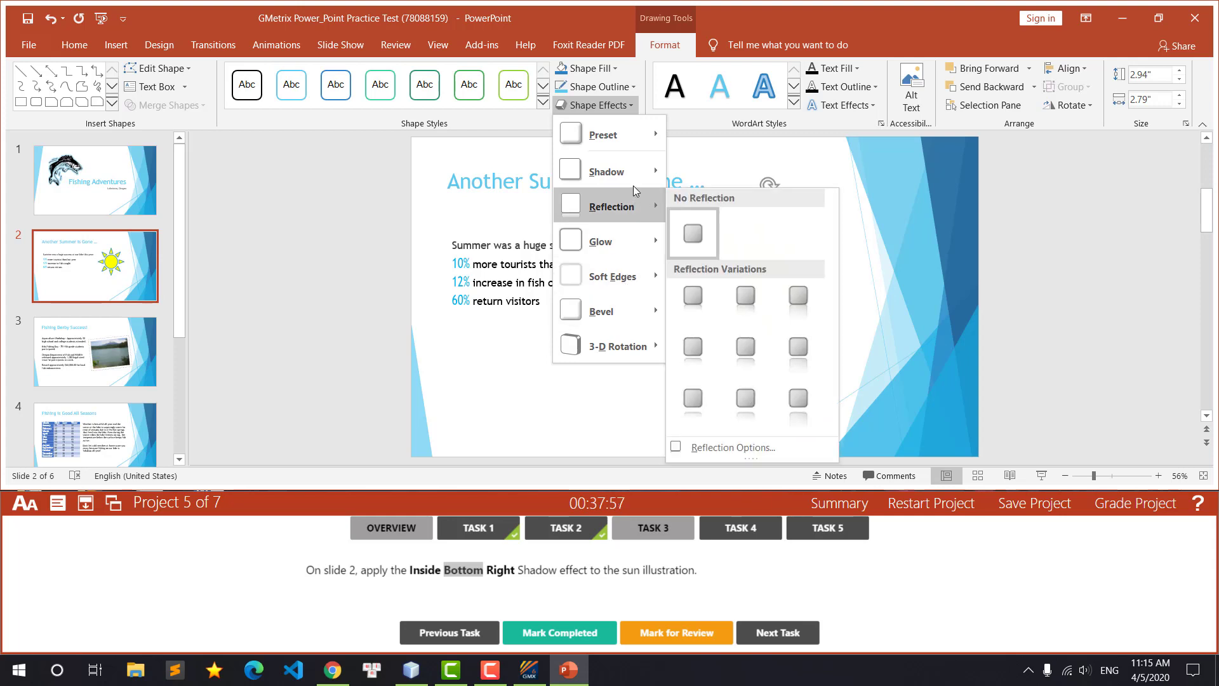
mouse_move(607, 171)
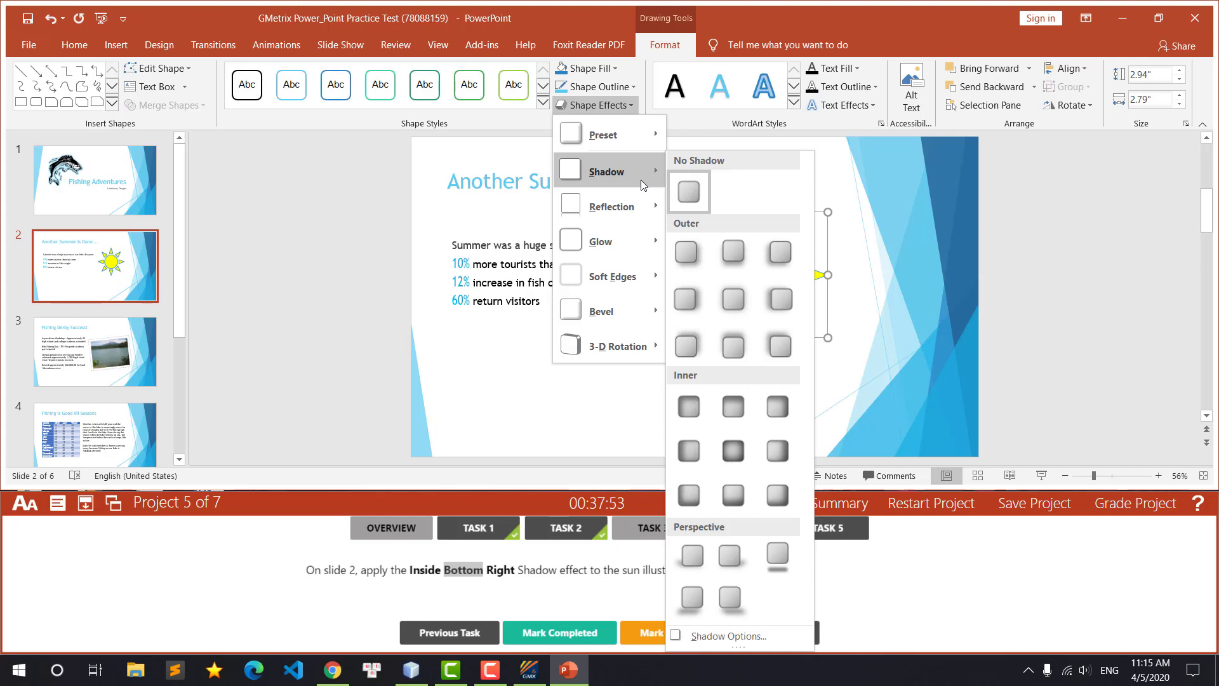
left_click(780, 499)
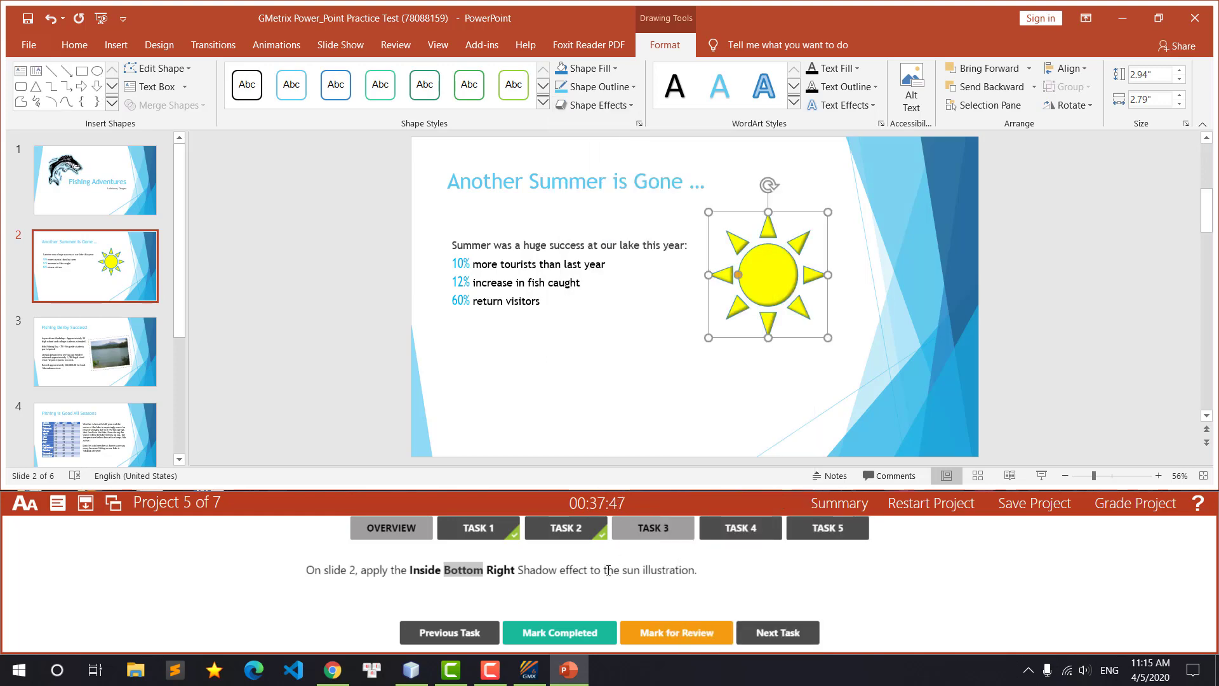
left_click(566, 637)
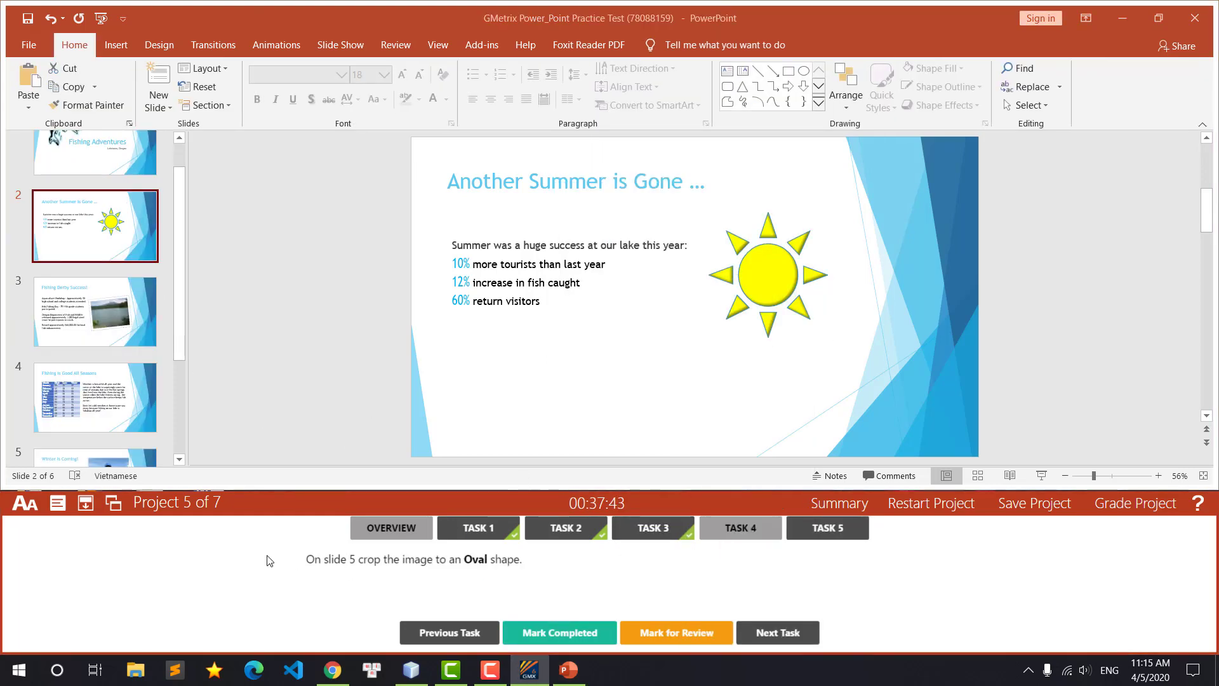
Step: Apply the oval picture style to slide 5's ice-fishing photo and mark the task completed
scroll(143, 435, "down", 1)
scroll(115, 406, "down", 1)
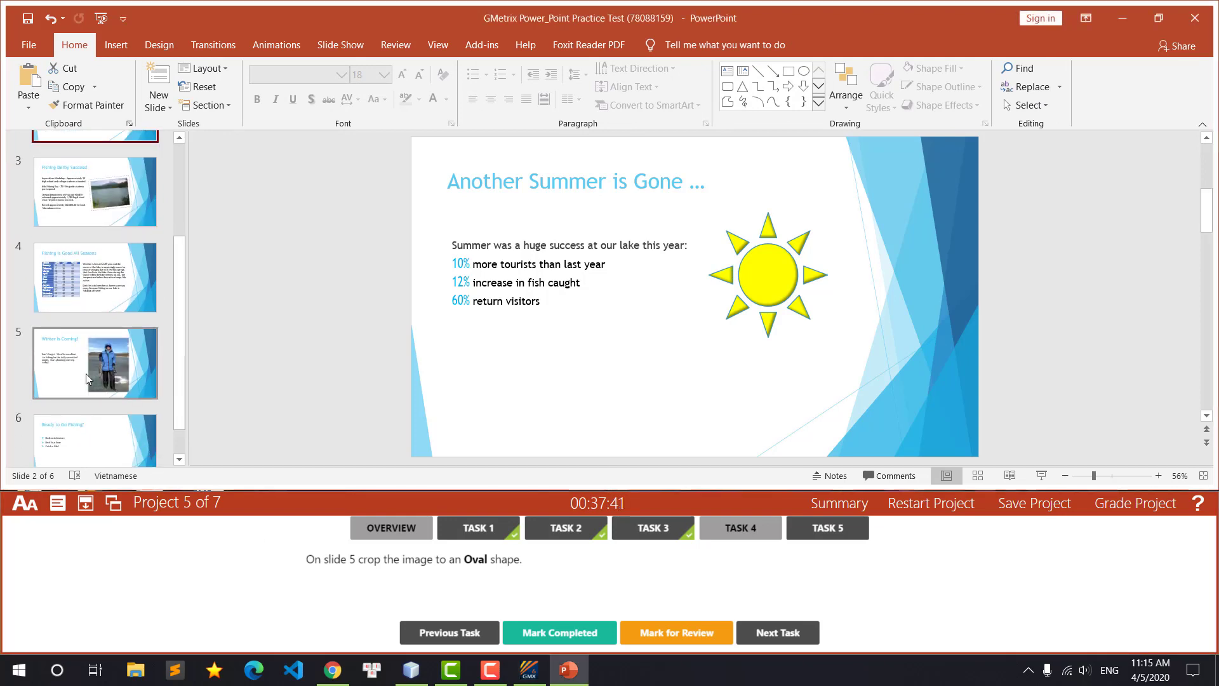
left_click(86, 373)
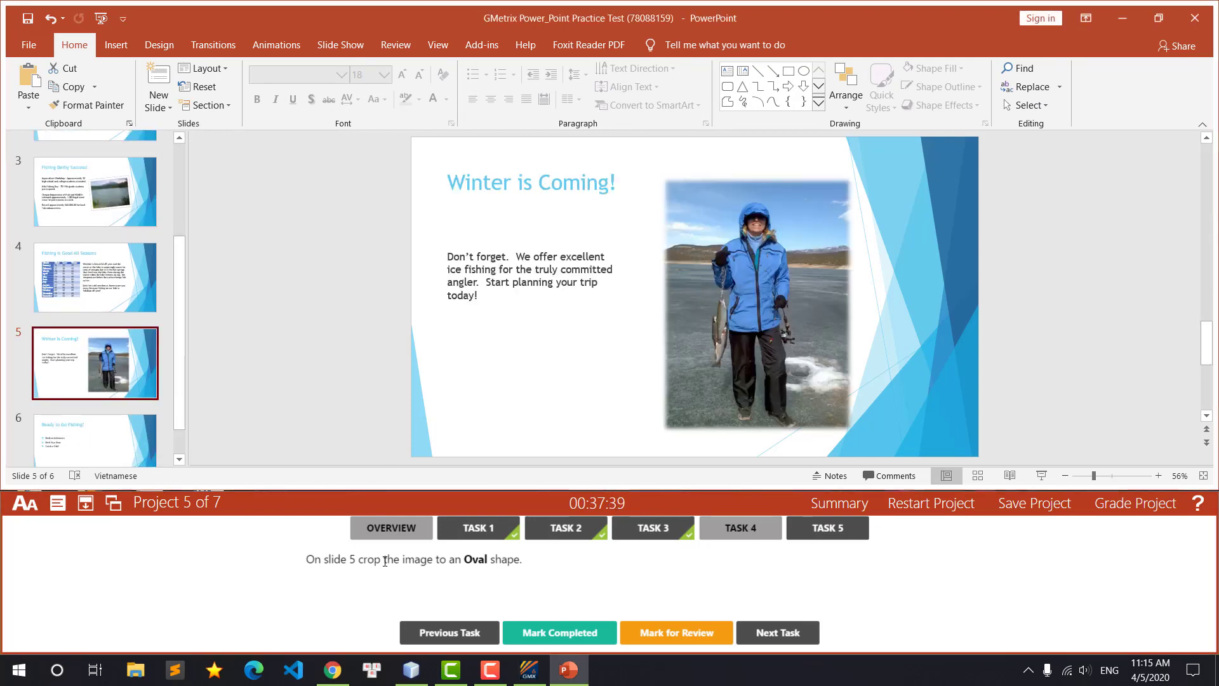
left_click_drag(353, 560, 508, 560)
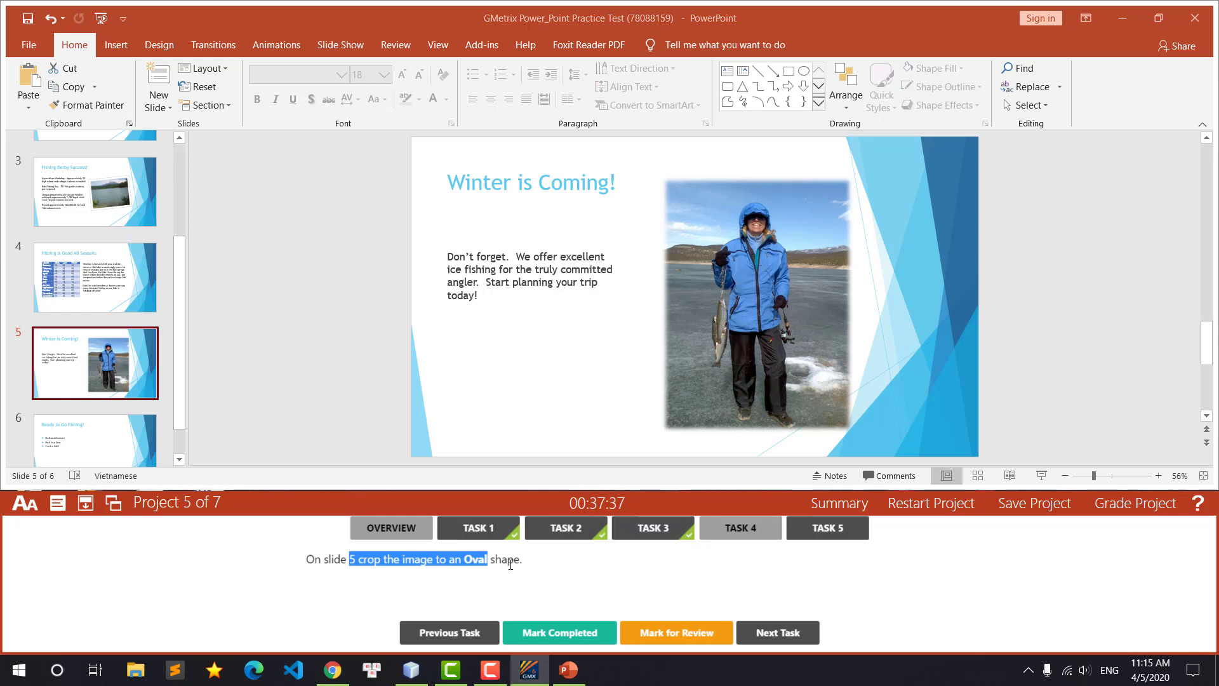
left_click(726, 299)
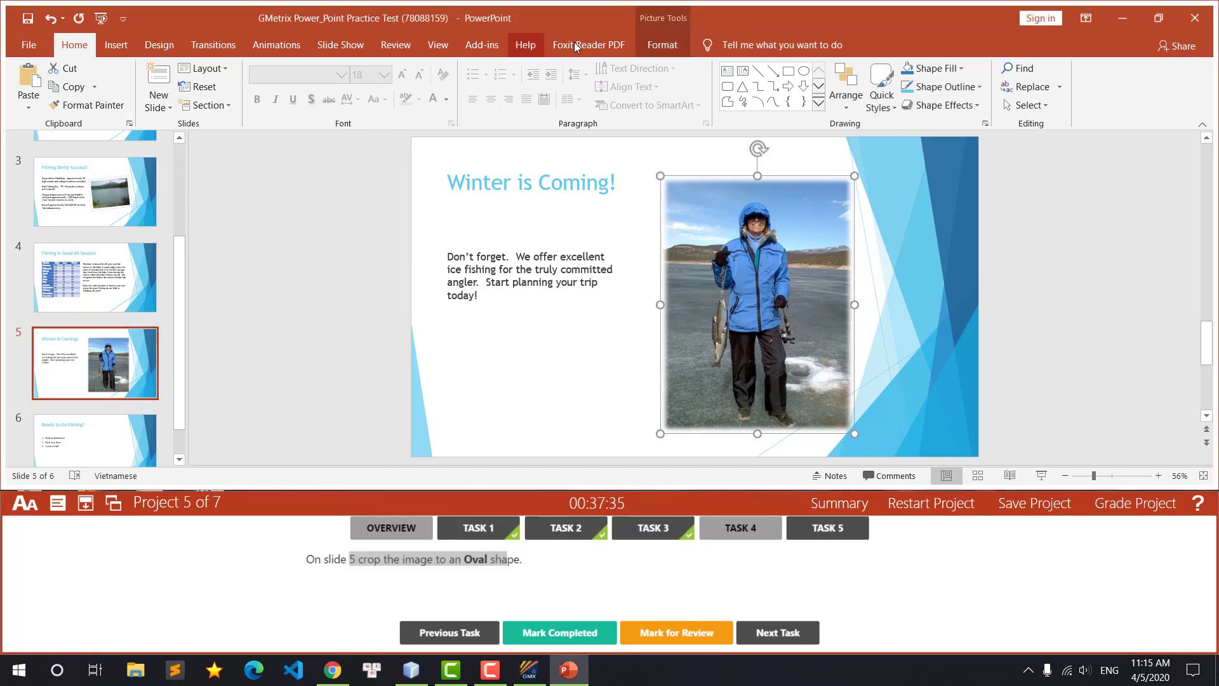
left_click(662, 45)
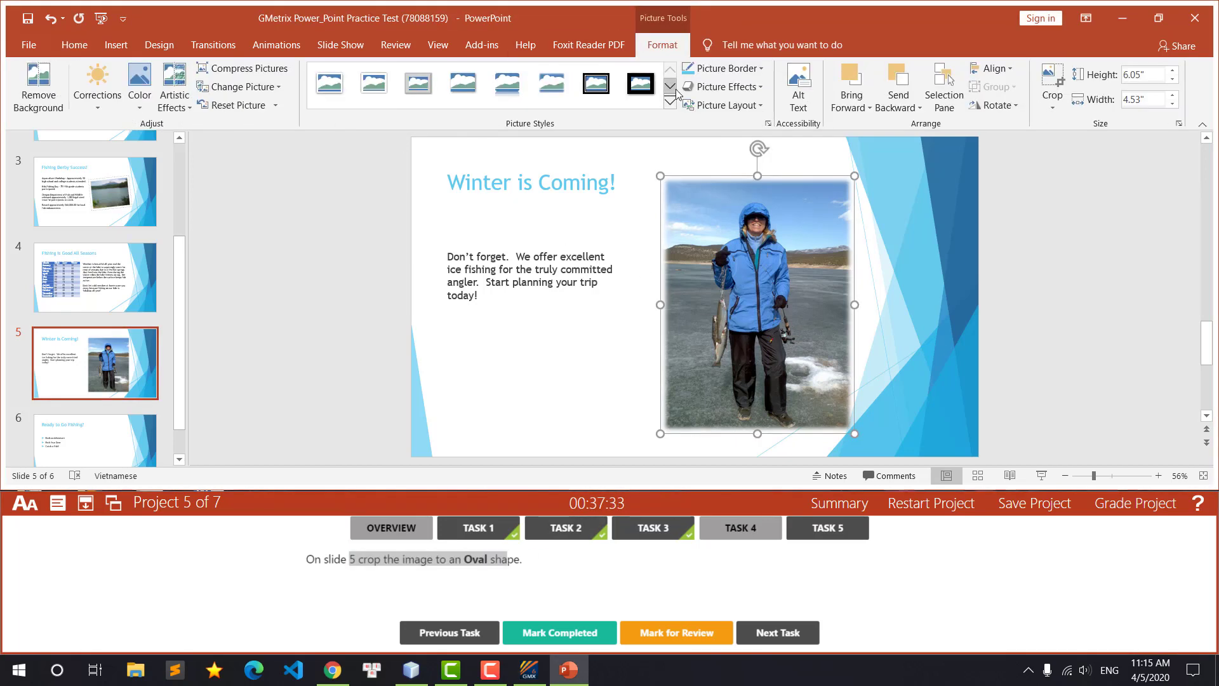
left_click(674, 87)
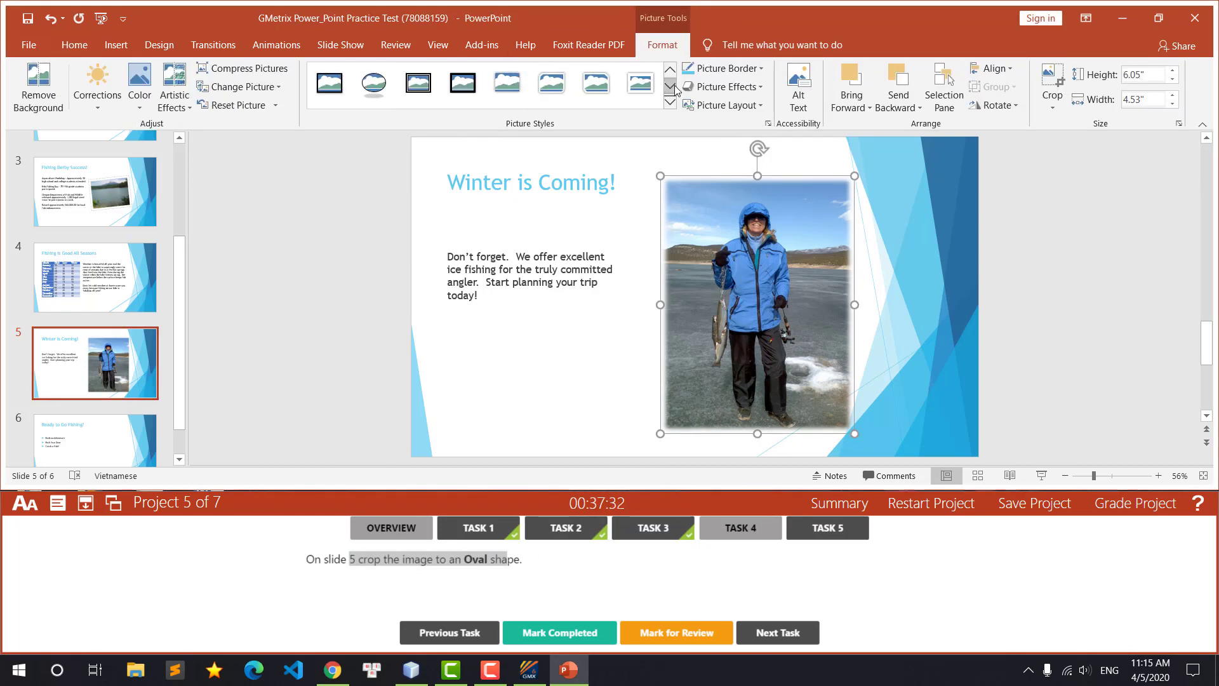
left_click(375, 80)
left_click(375, 79)
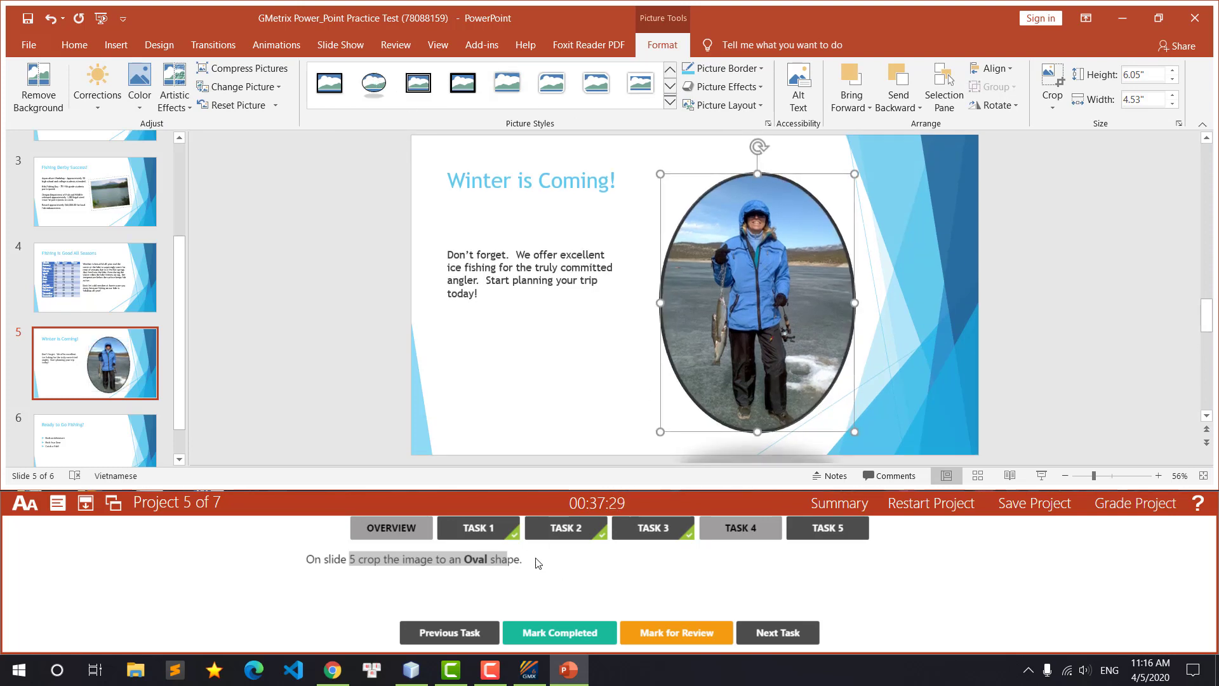
left_click(595, 632)
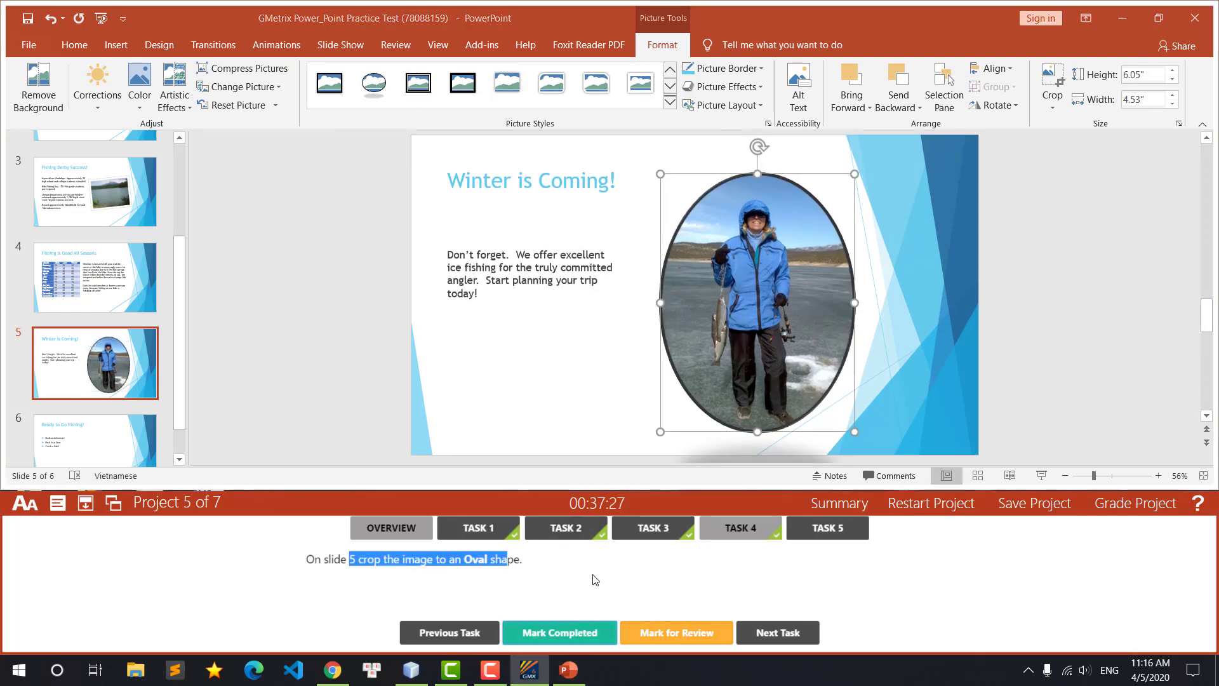
left_click(833, 536)
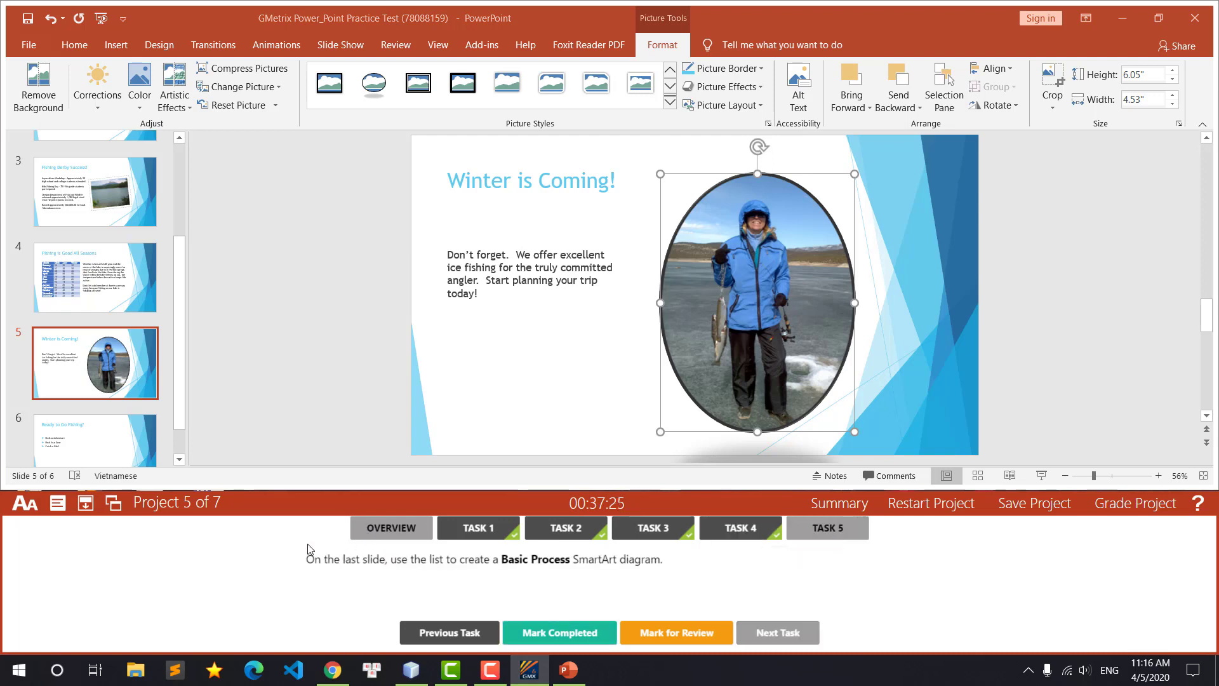
Step: Convert slide 6's three bullet lines into a Basic Process SmartArt and mark the task completed
left_click(72, 417)
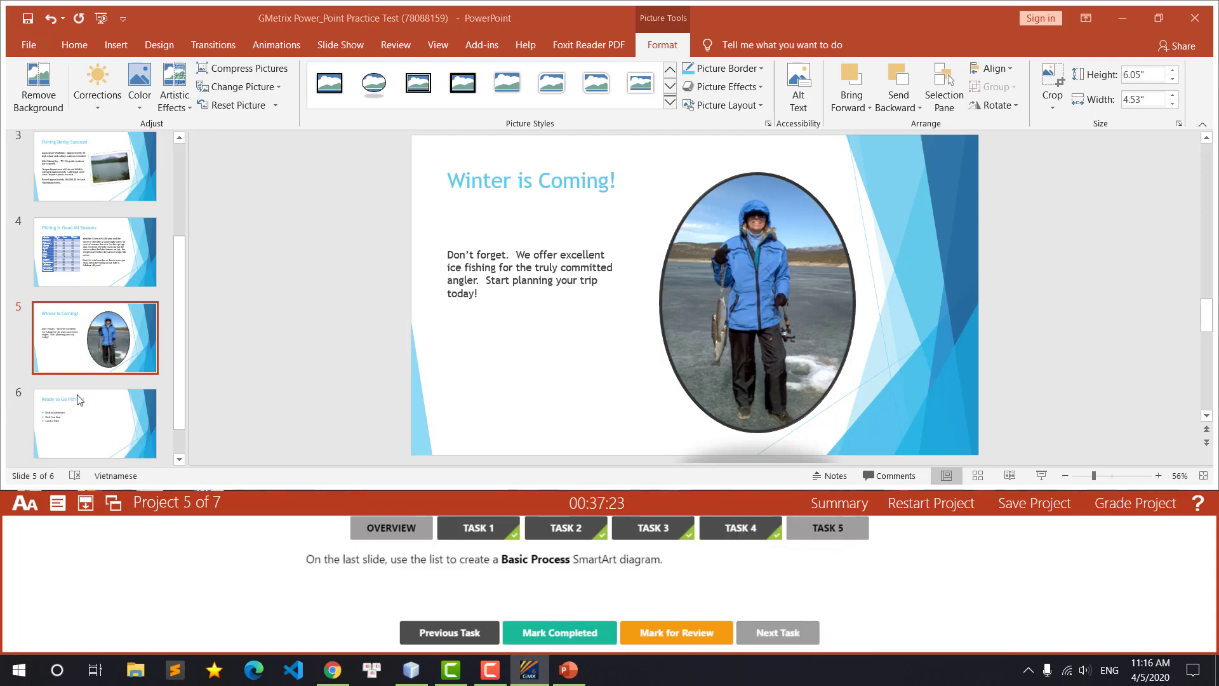
left_click(71, 418)
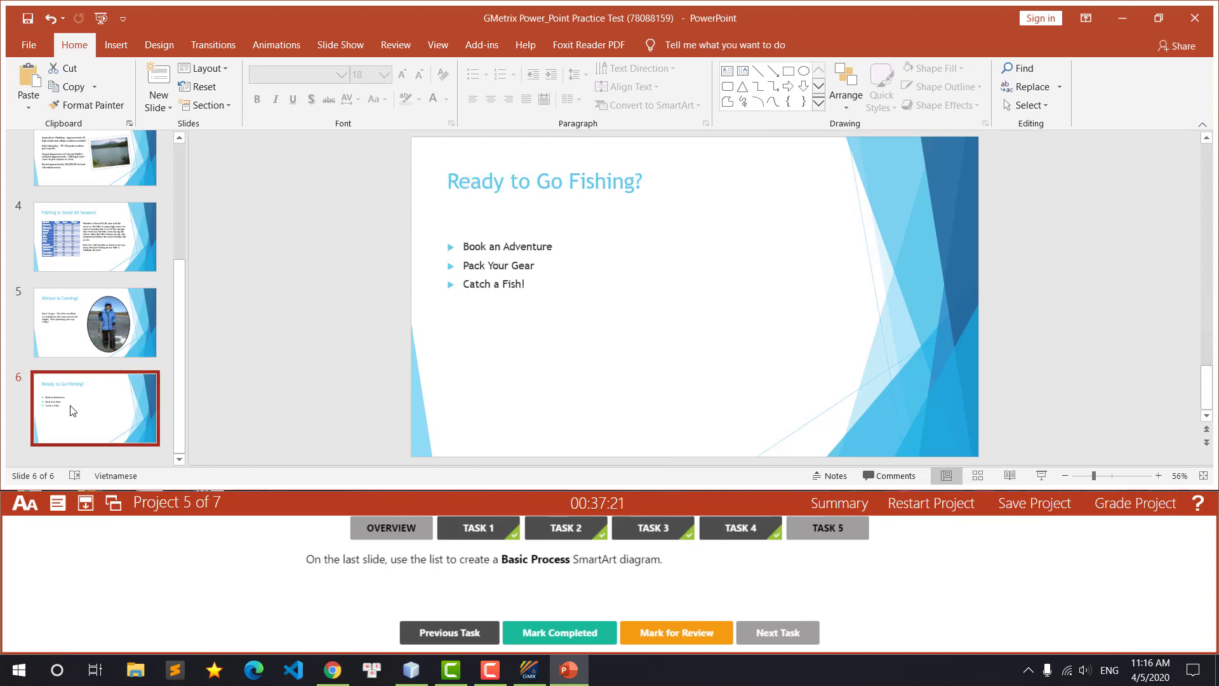
left_click(531, 264)
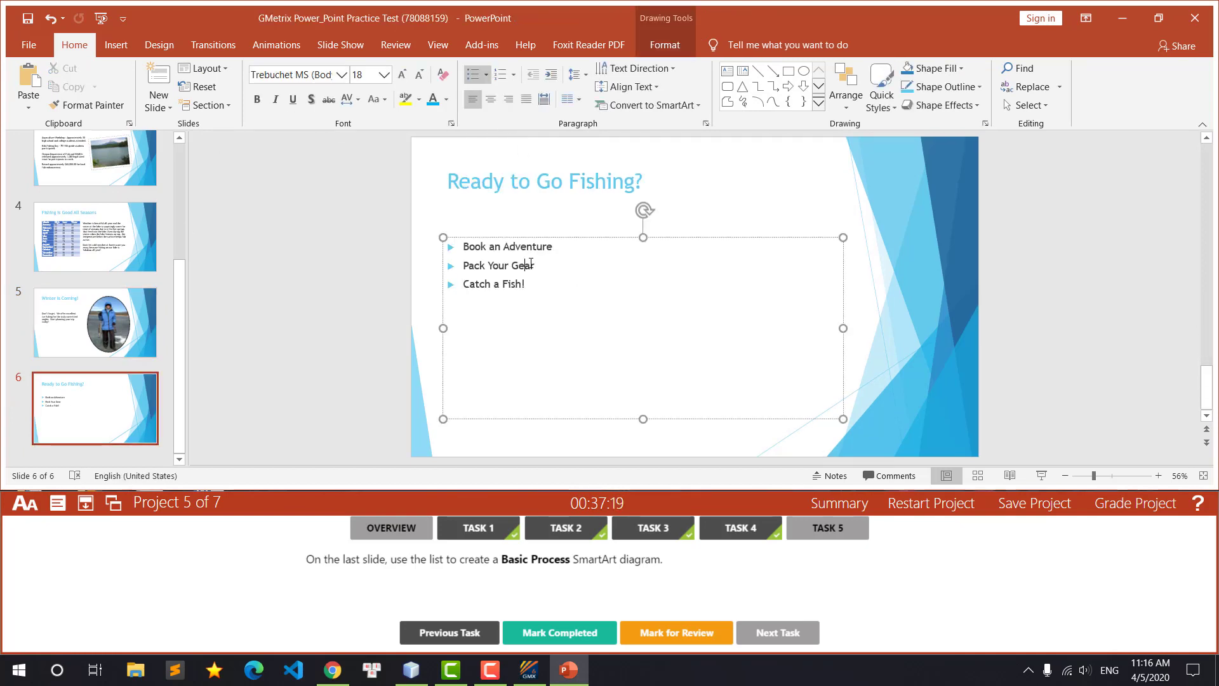
left_click_drag(546, 290, 452, 247)
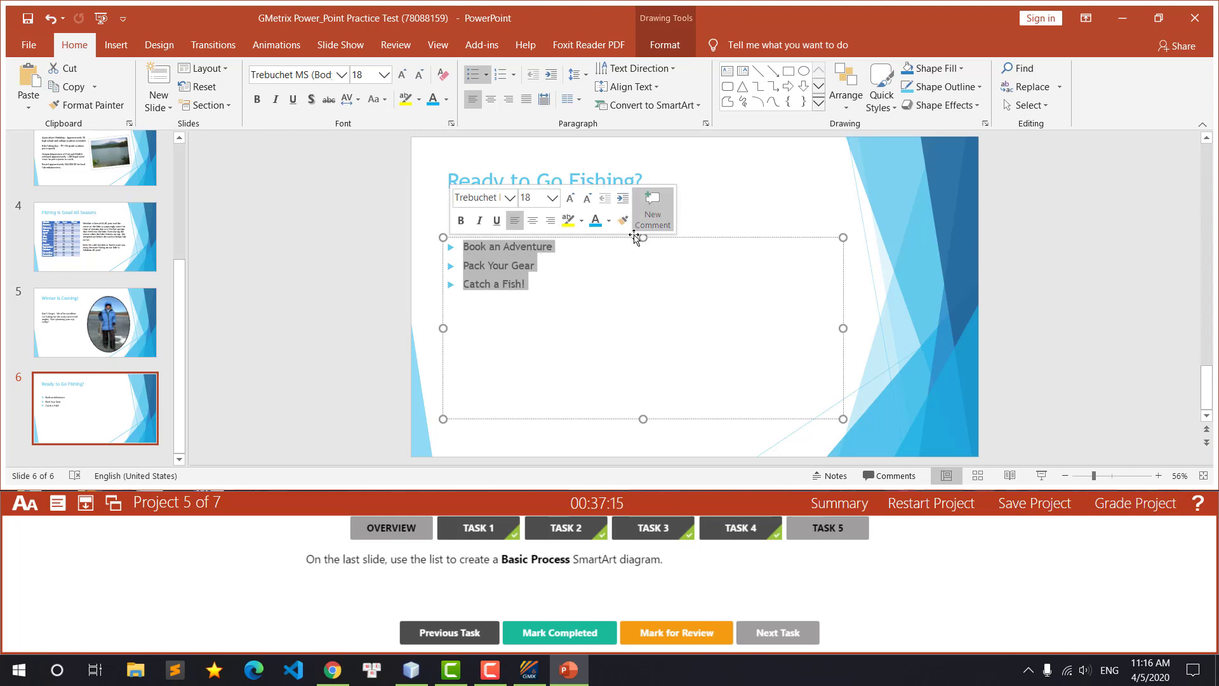
right_click(520, 284)
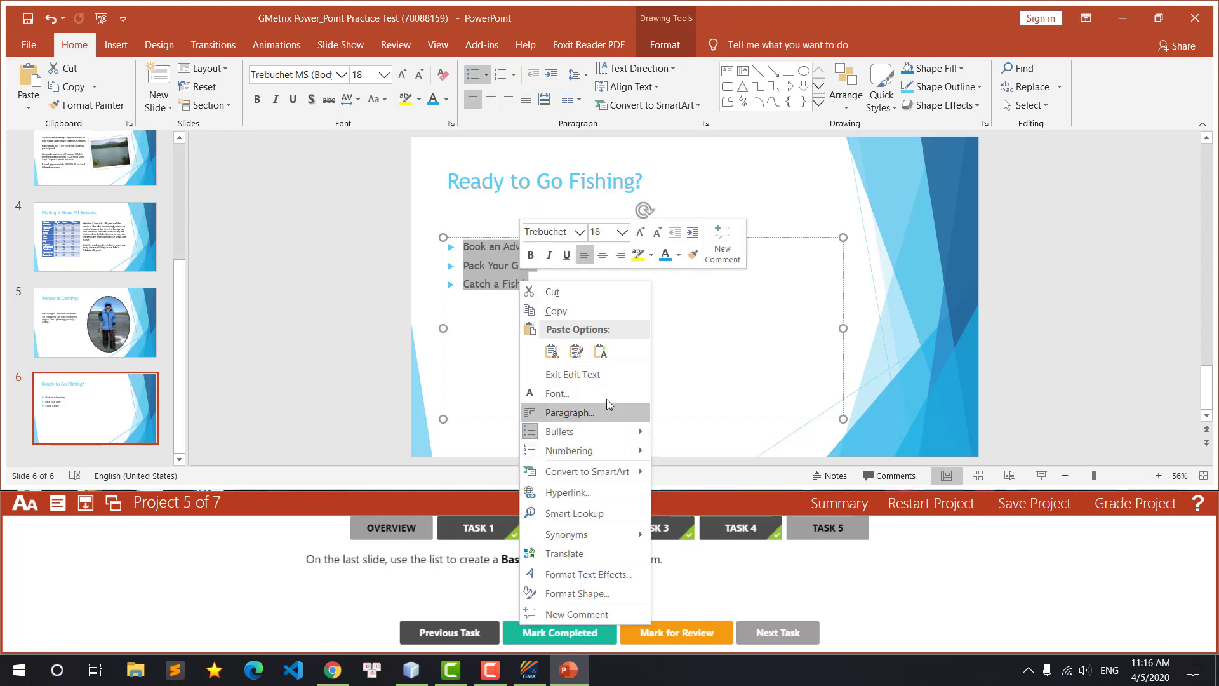
mouse_move(587, 471)
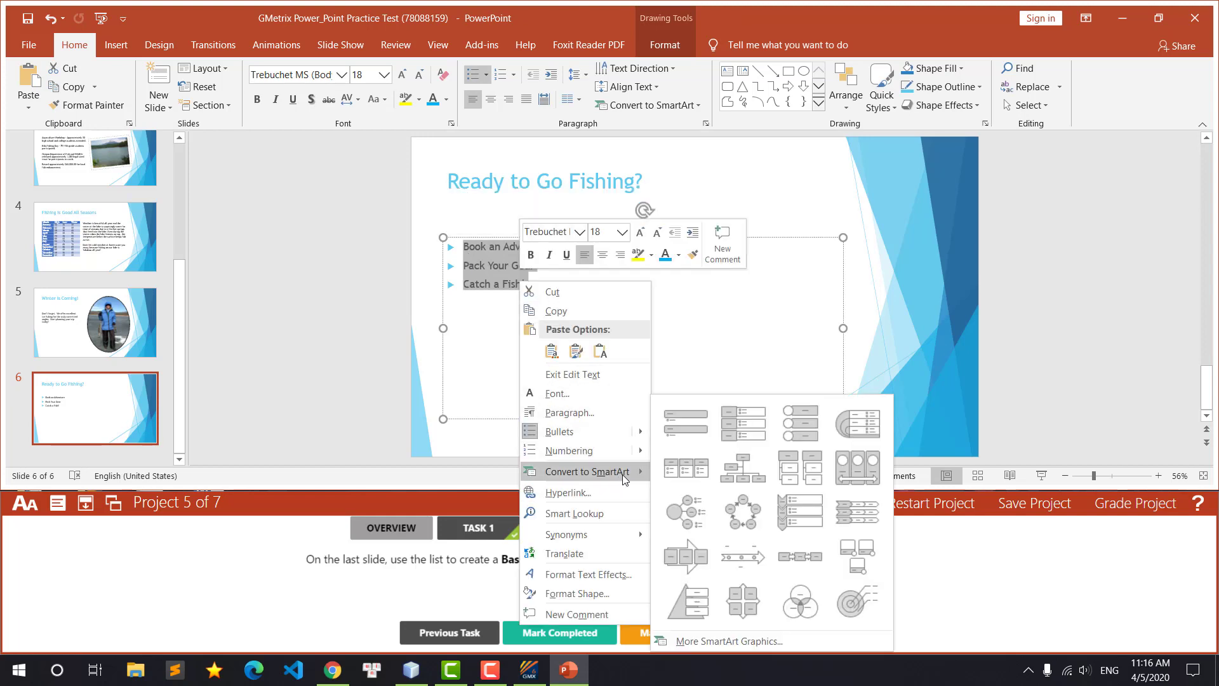
left_click(709, 641)
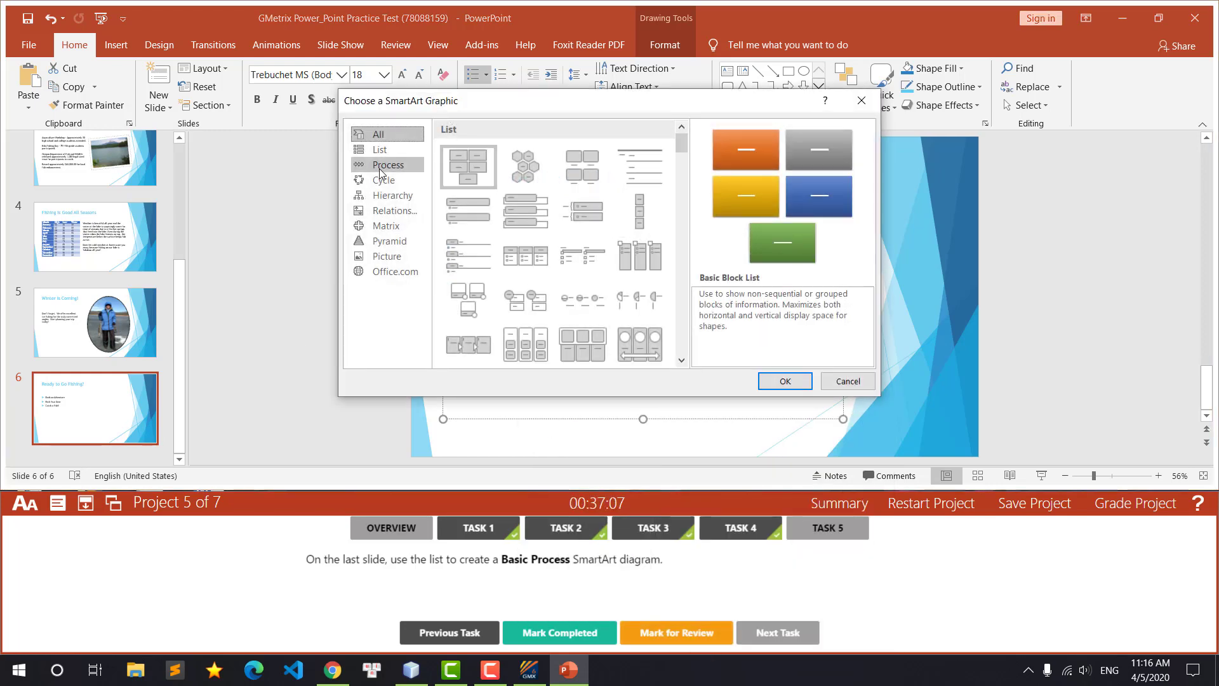
left_click(379, 167)
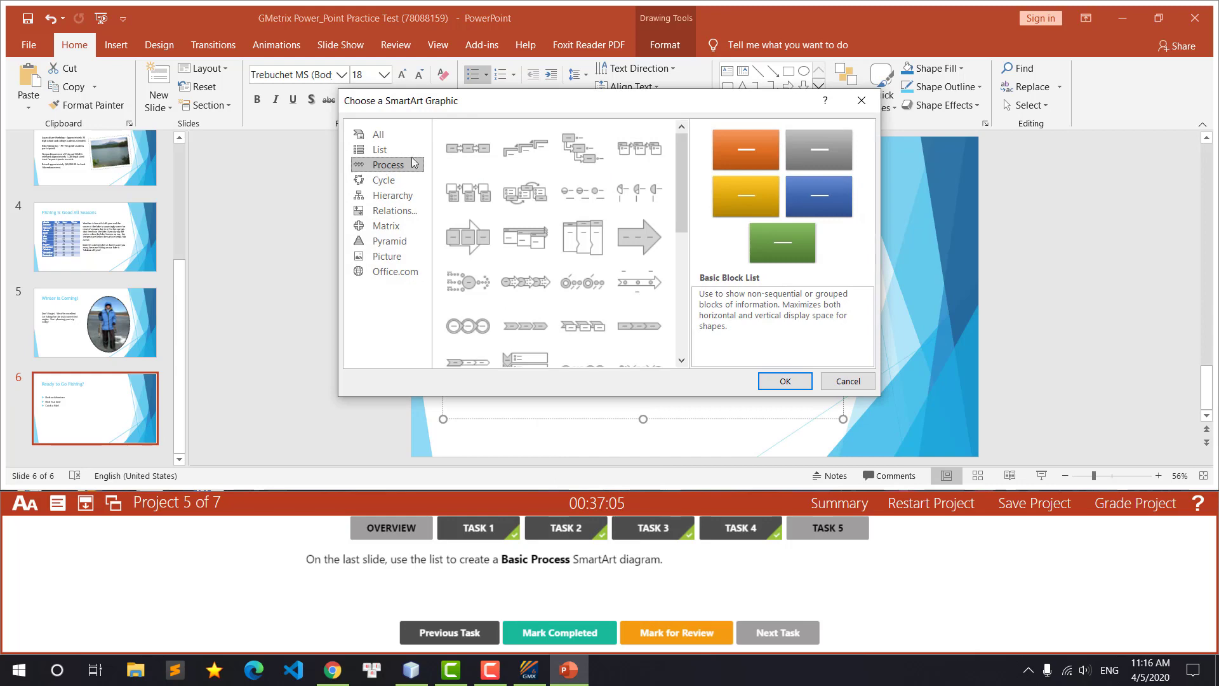
left_click(463, 153)
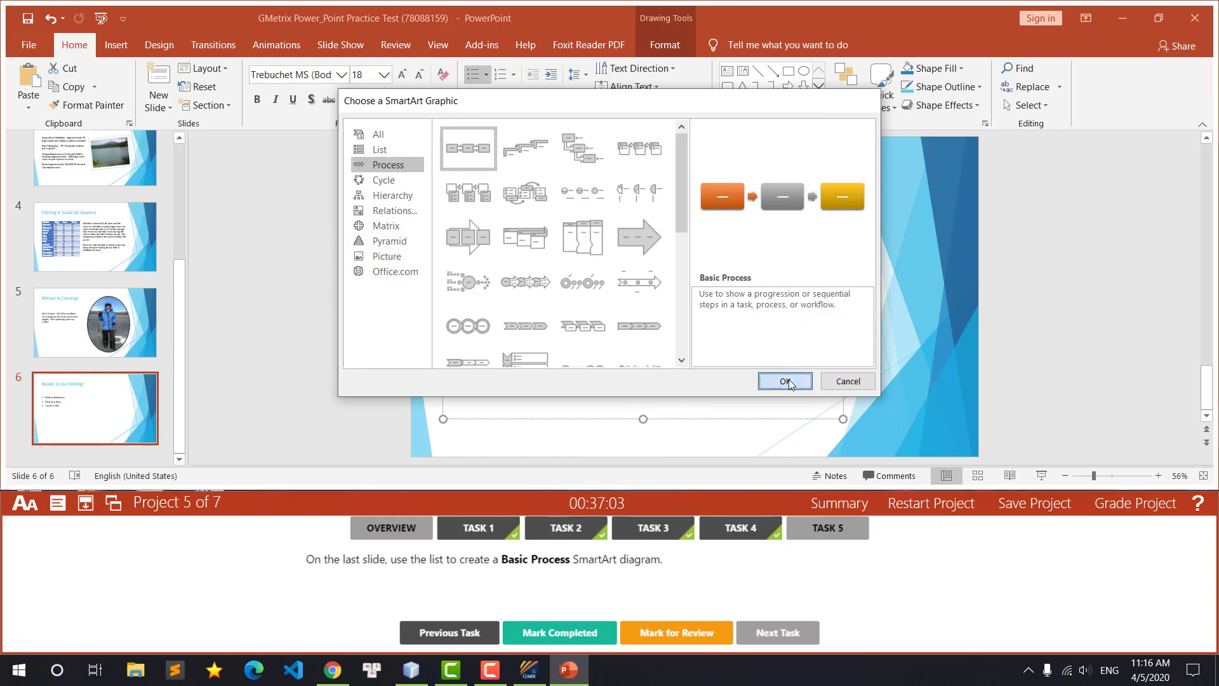
left_click(784, 381)
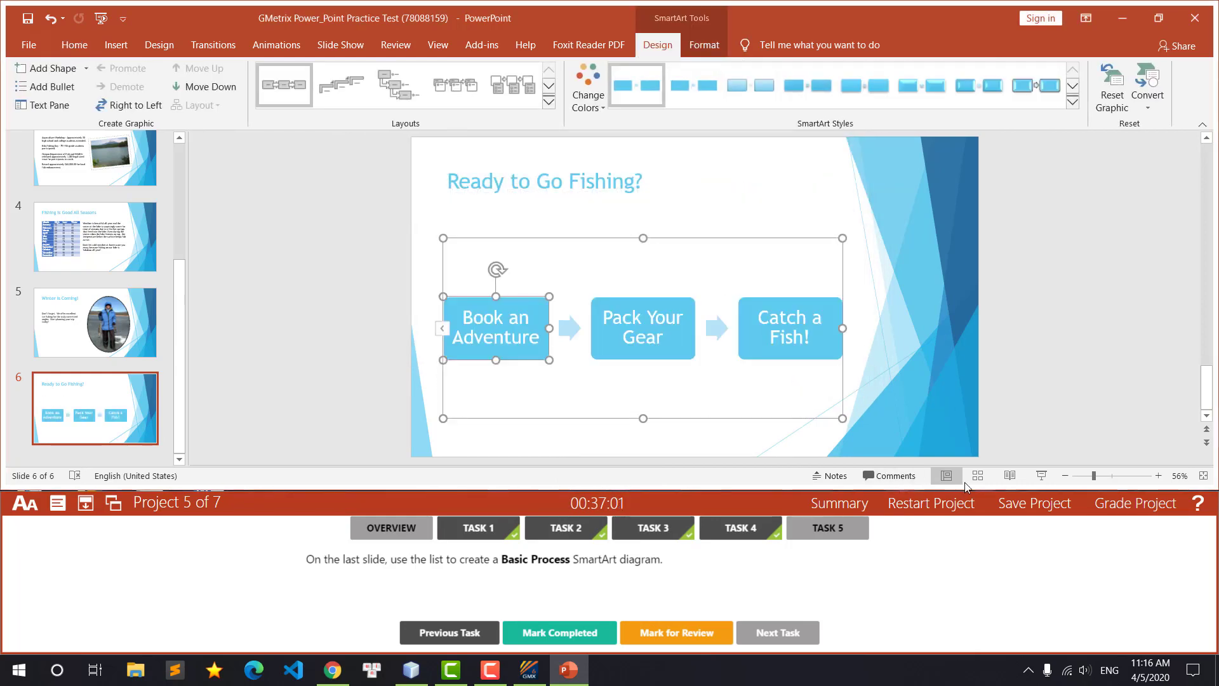
left_click(584, 633)
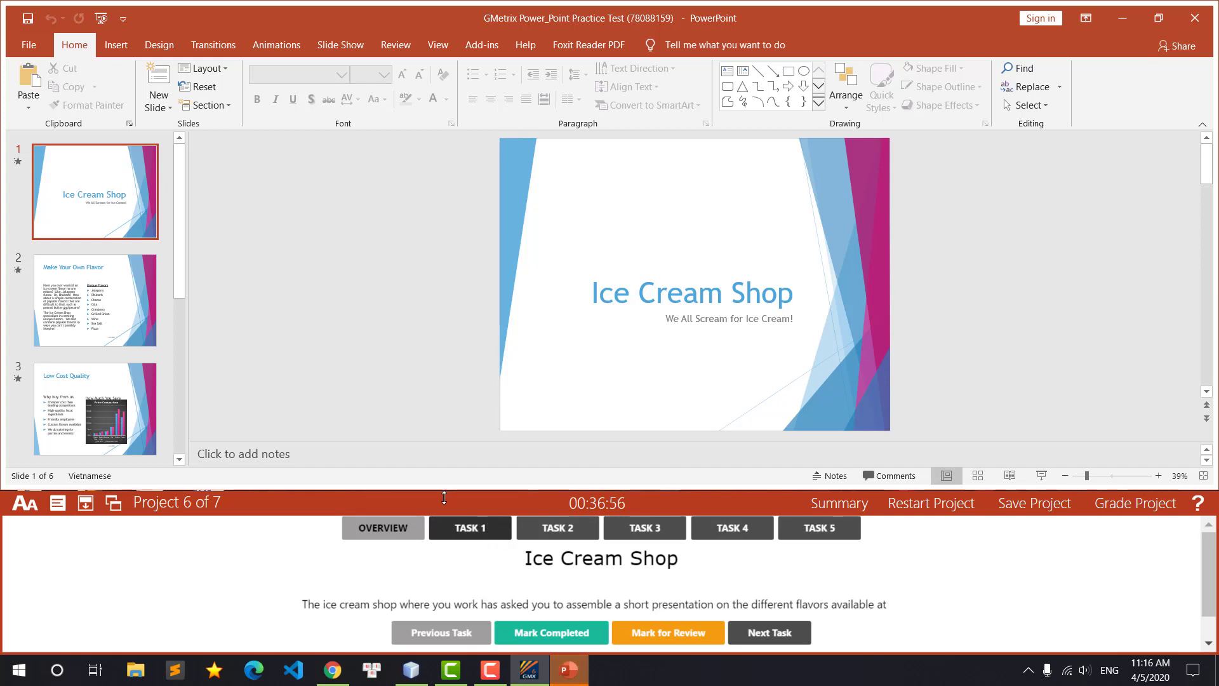
Step: Open Task 1 for the Ice Cream Shop deck and read its alignment-guides instruction
left_click(482, 532)
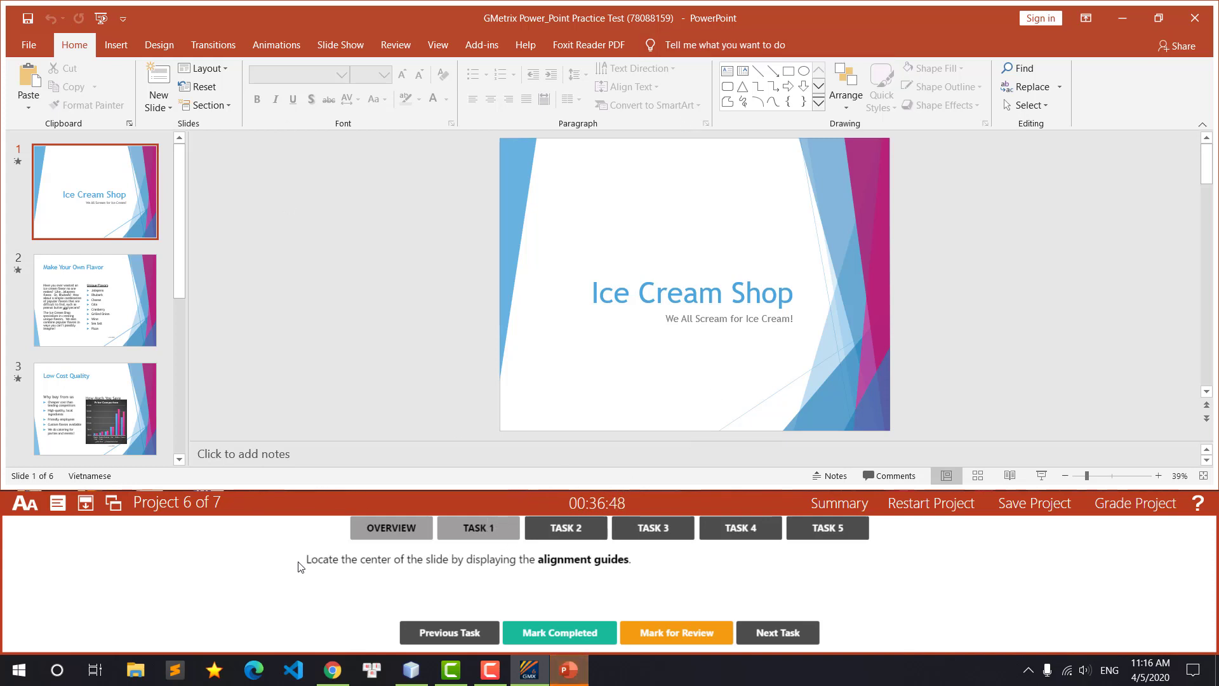
left_click_drag(306, 560, 640, 563)
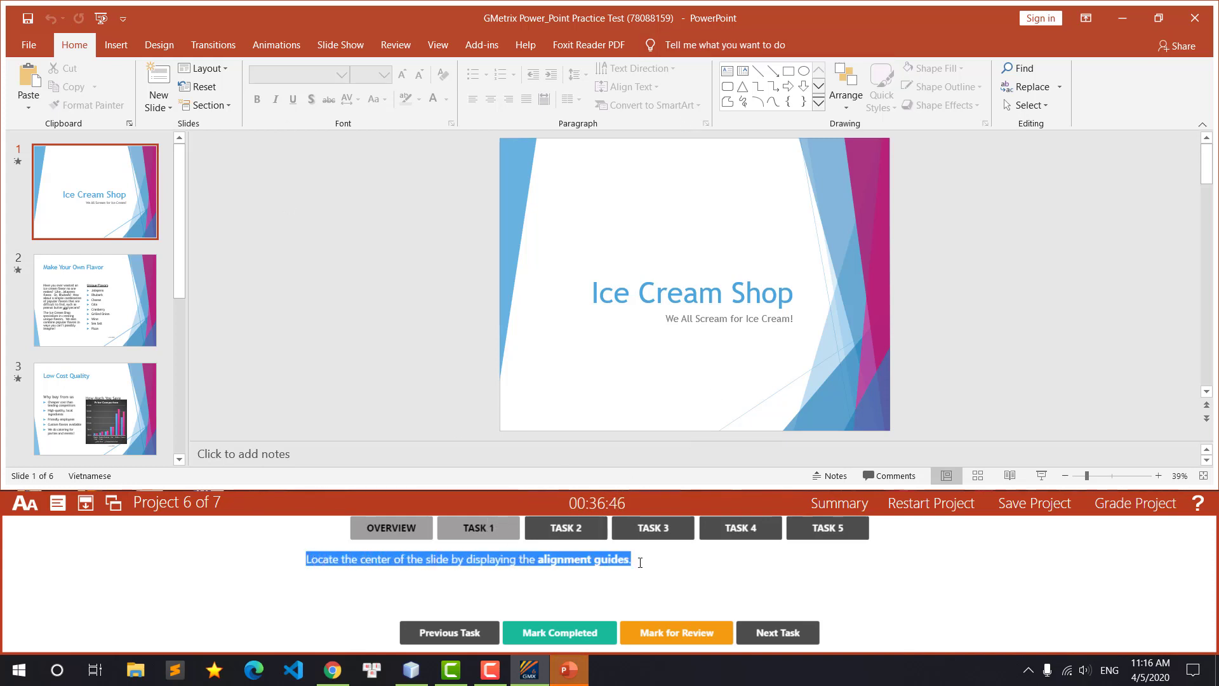
left_click(671, 563)
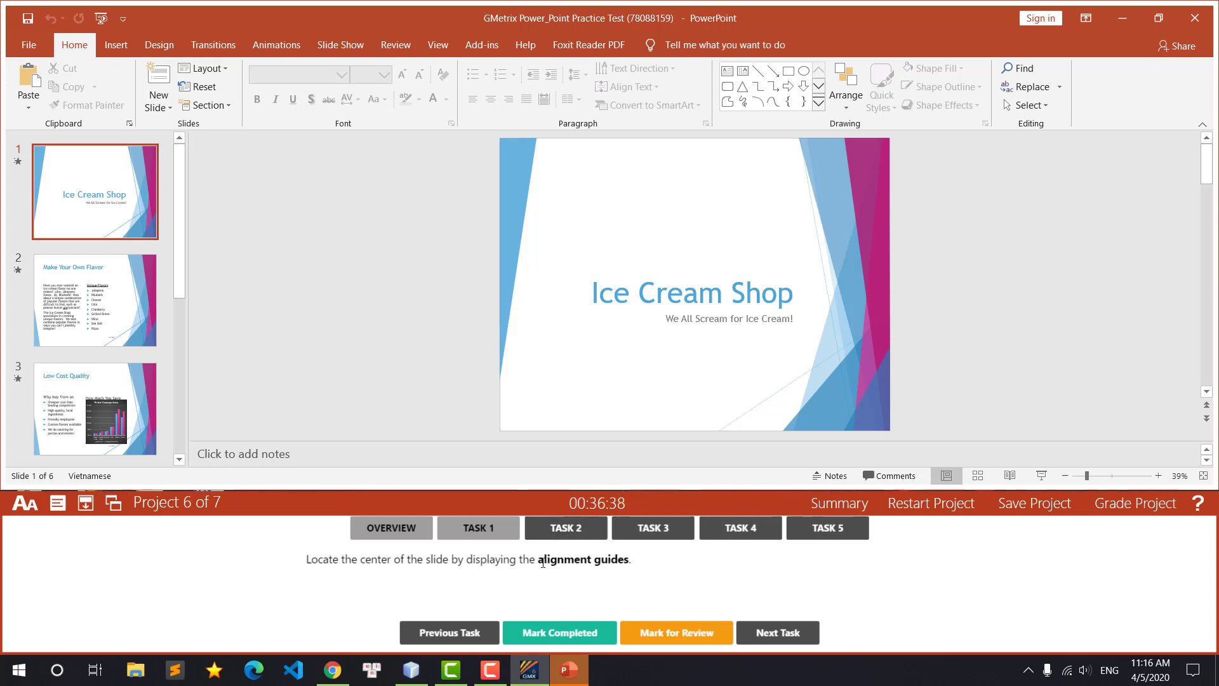
Step: Turn on the alignment guides across the slide from the View display settings
left_click_drag(539, 561, 632, 561)
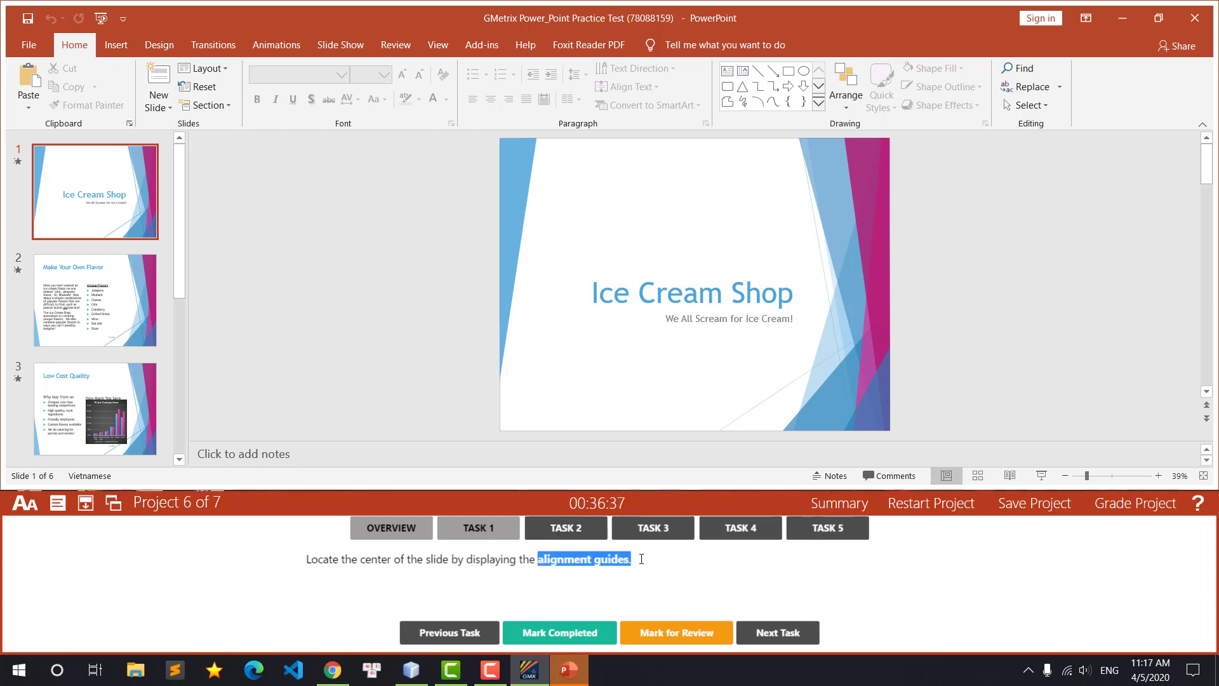
left_click(492, 42)
left_click(438, 48)
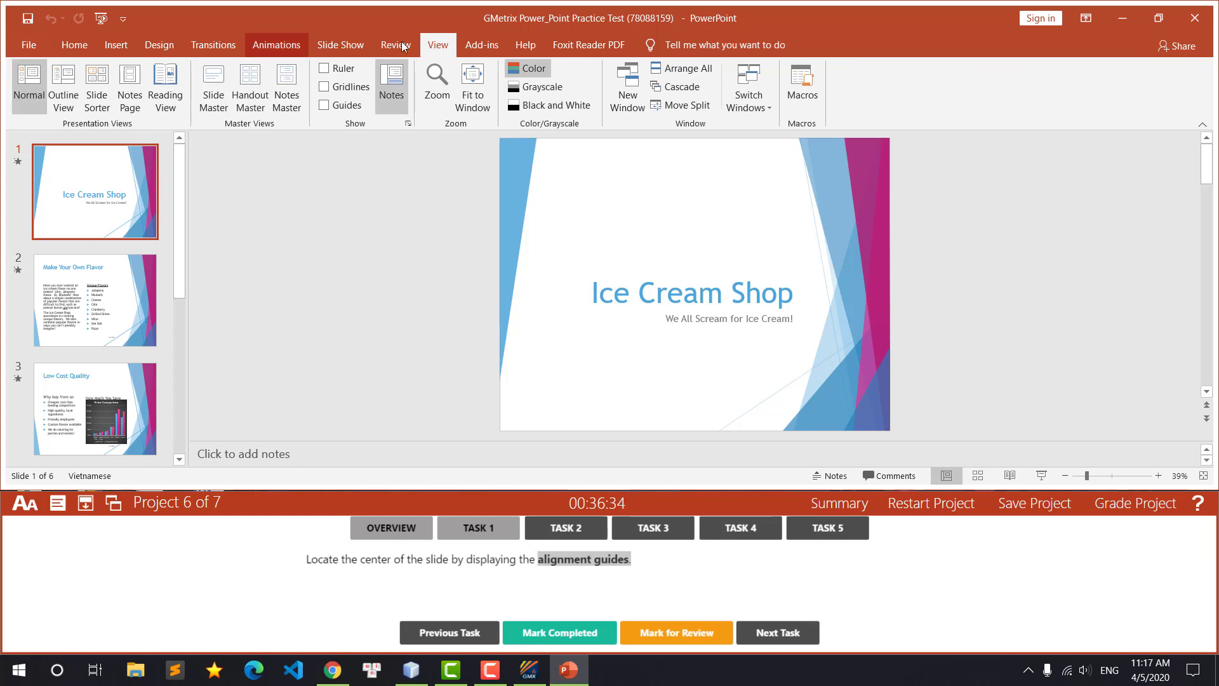
left_click(324, 105)
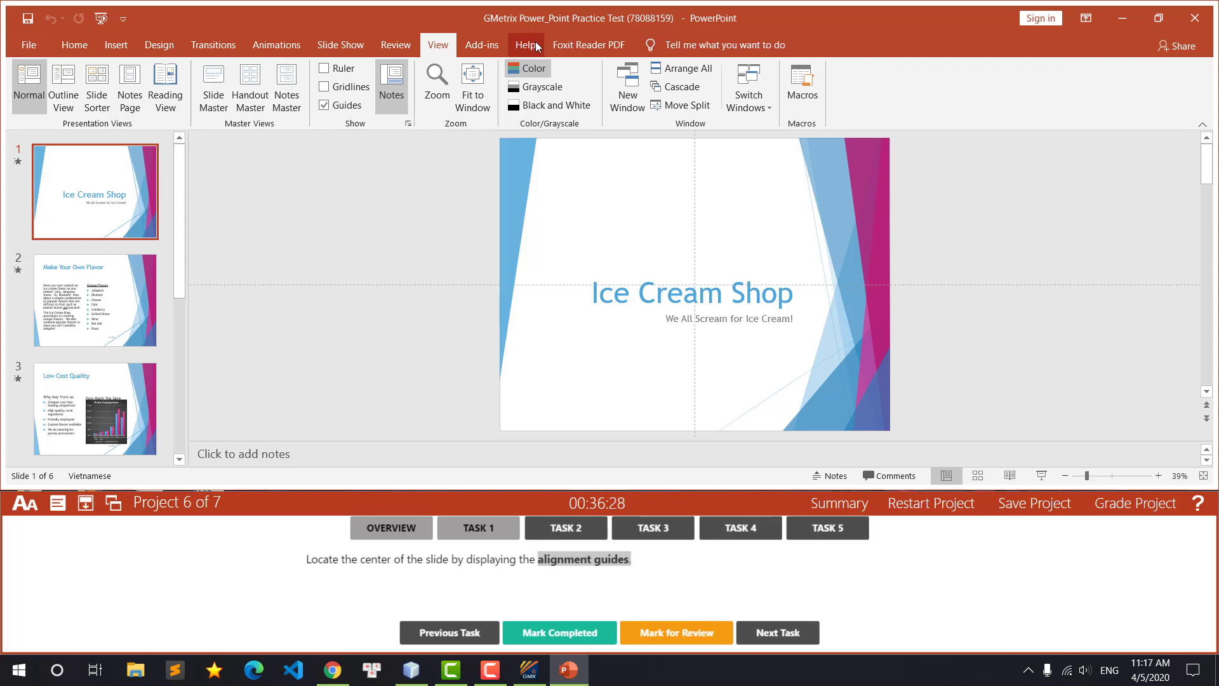
left_click(481, 44)
left_click(443, 48)
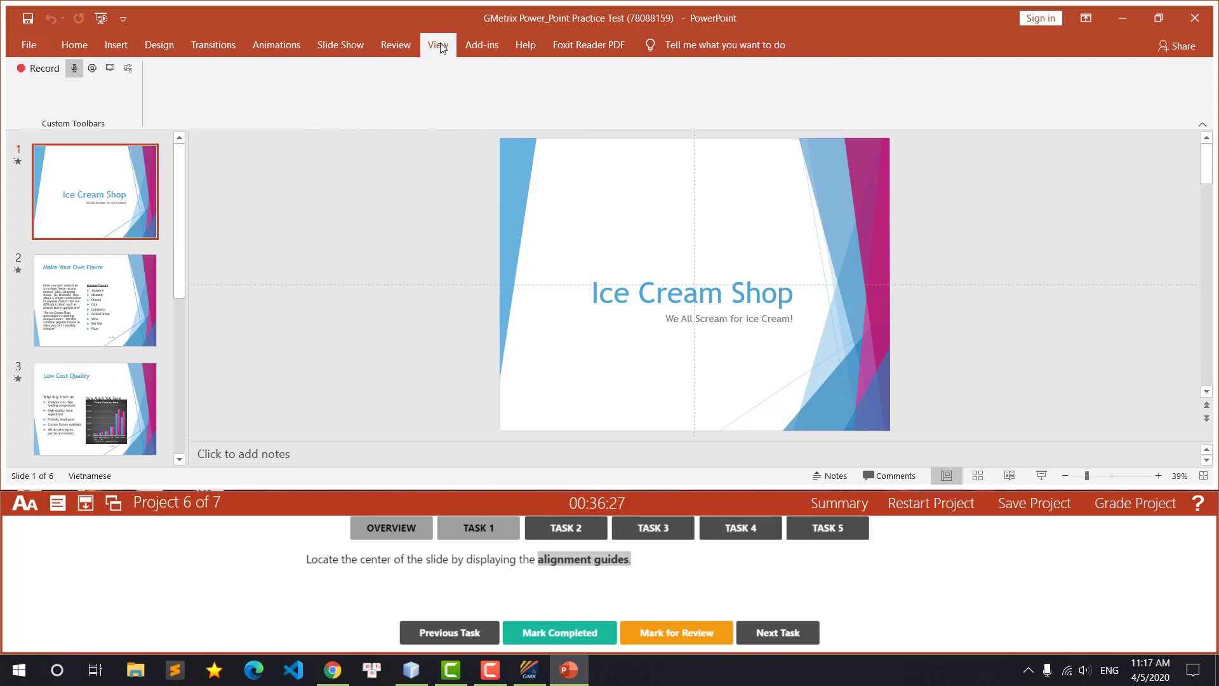
Step: Align the Ice Cream Shop title box to center horizontally, then mark Task 1 completed
left_click(668, 291)
left_click(641, 205)
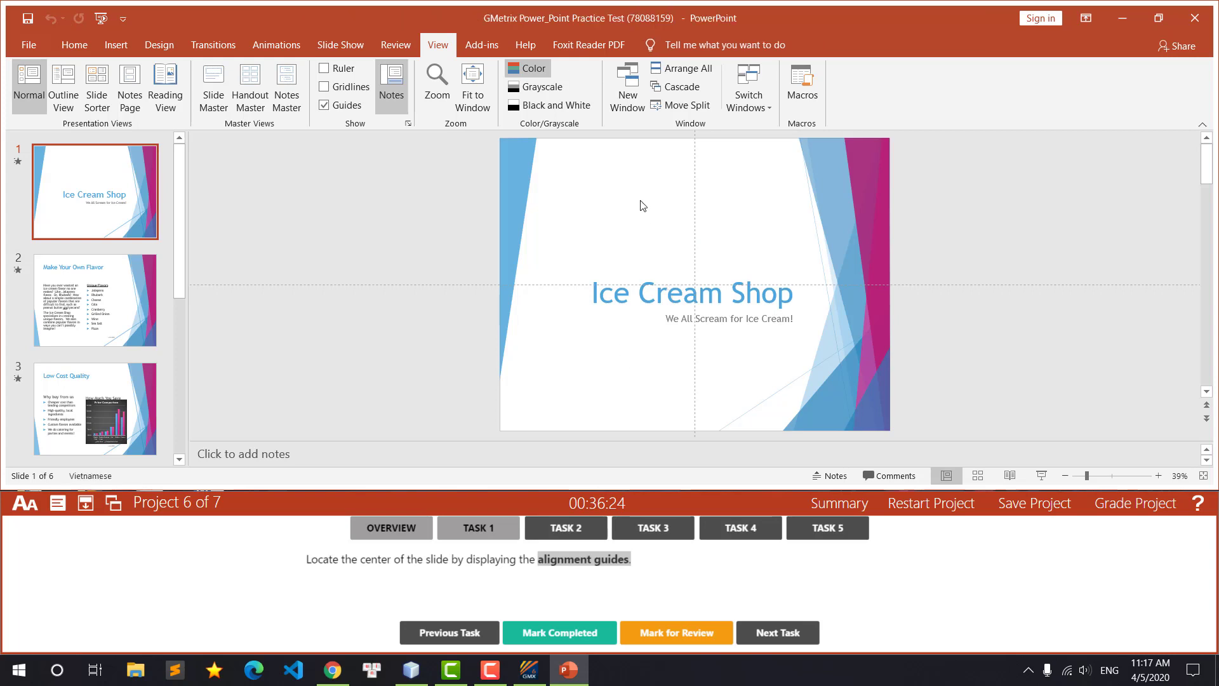
scroll(516, 51, "down", 2)
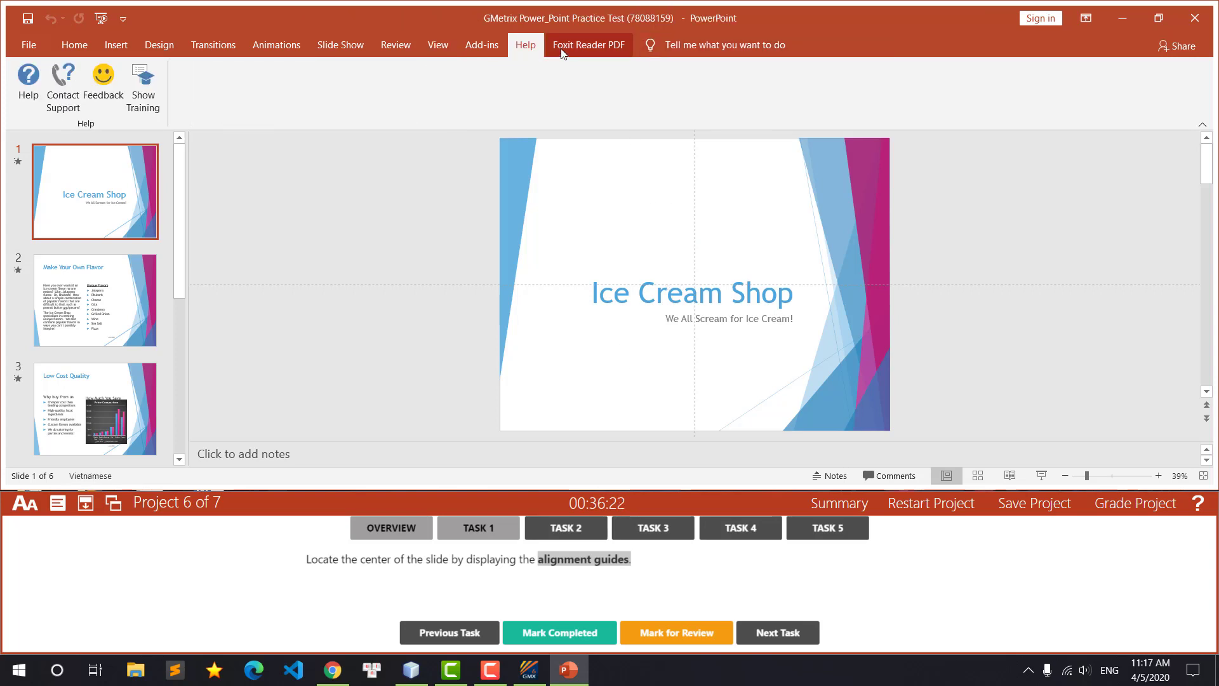
scroll(476, 51, "up", 1)
scroll(418, 51, "up", 1)
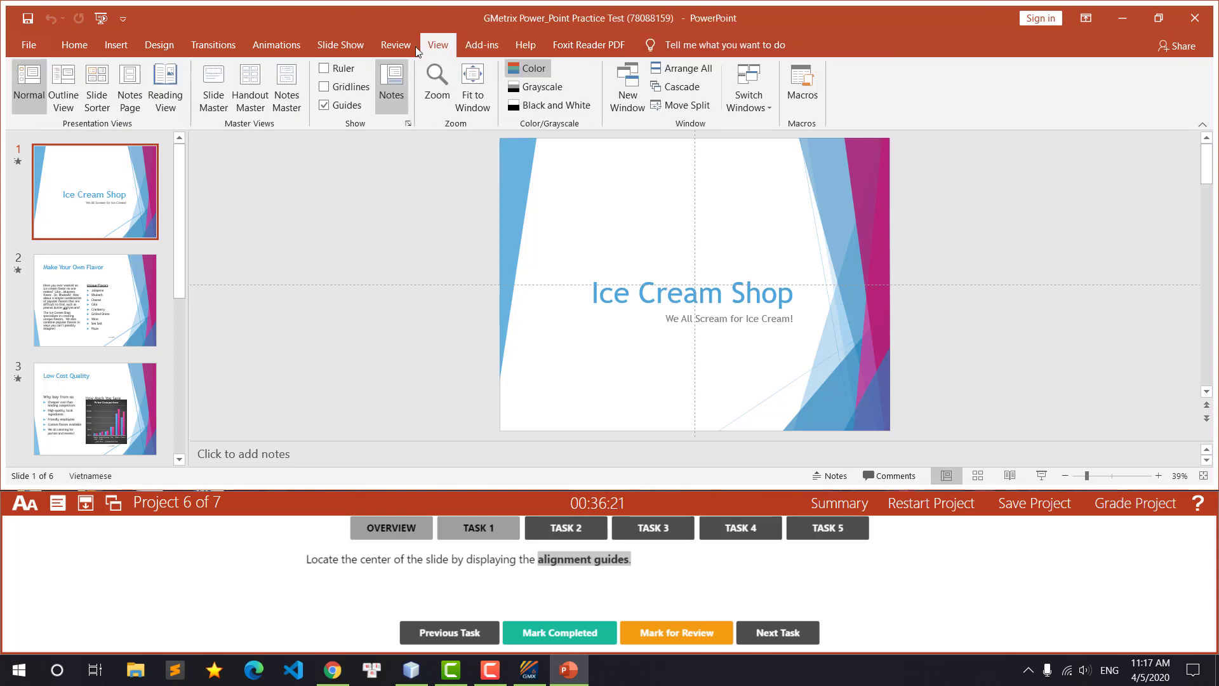
left_click(639, 285)
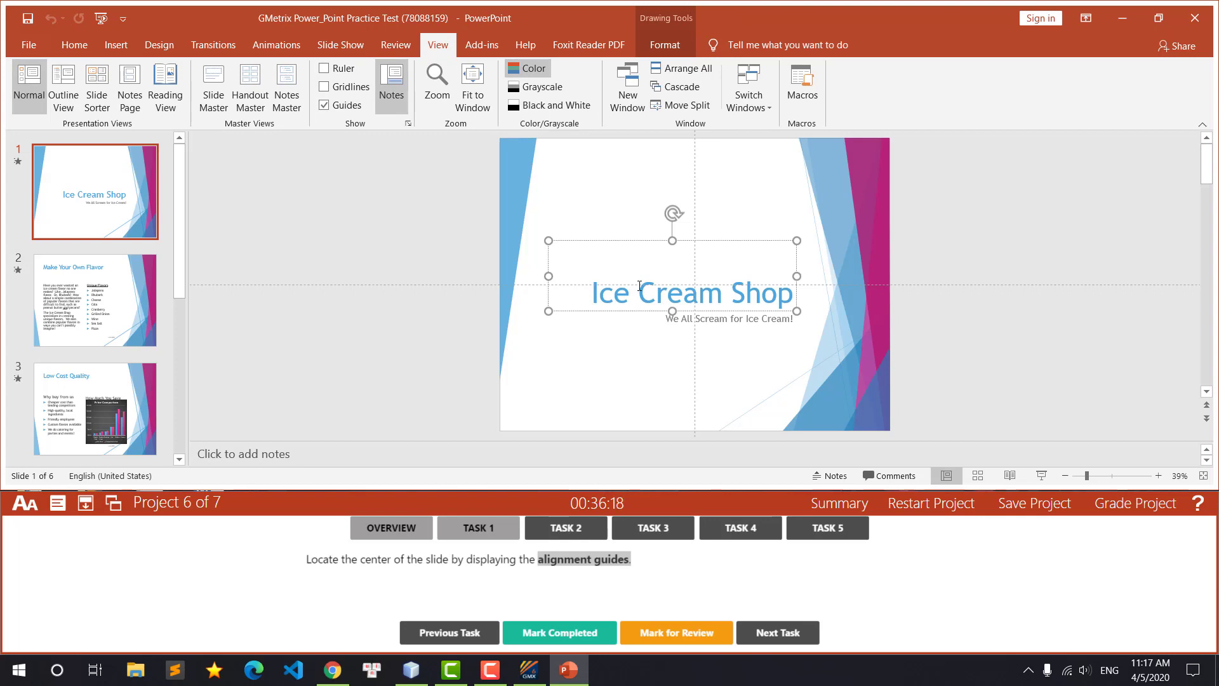
left_click(661, 49)
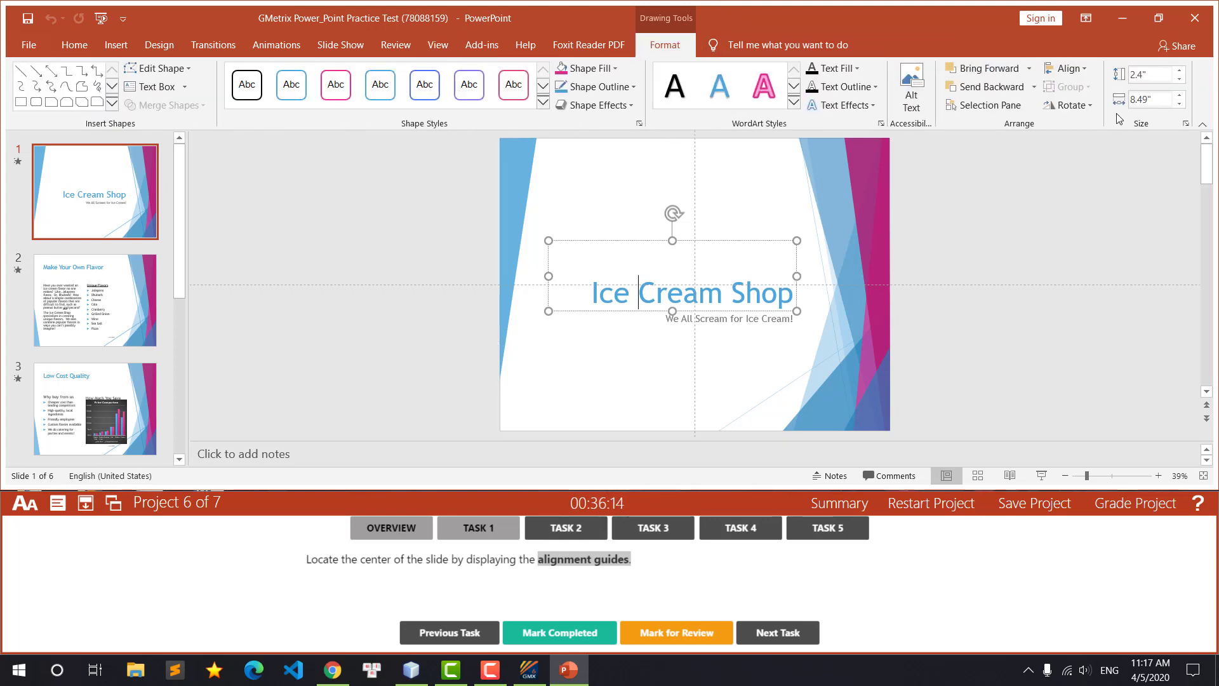
left_click(1066, 68)
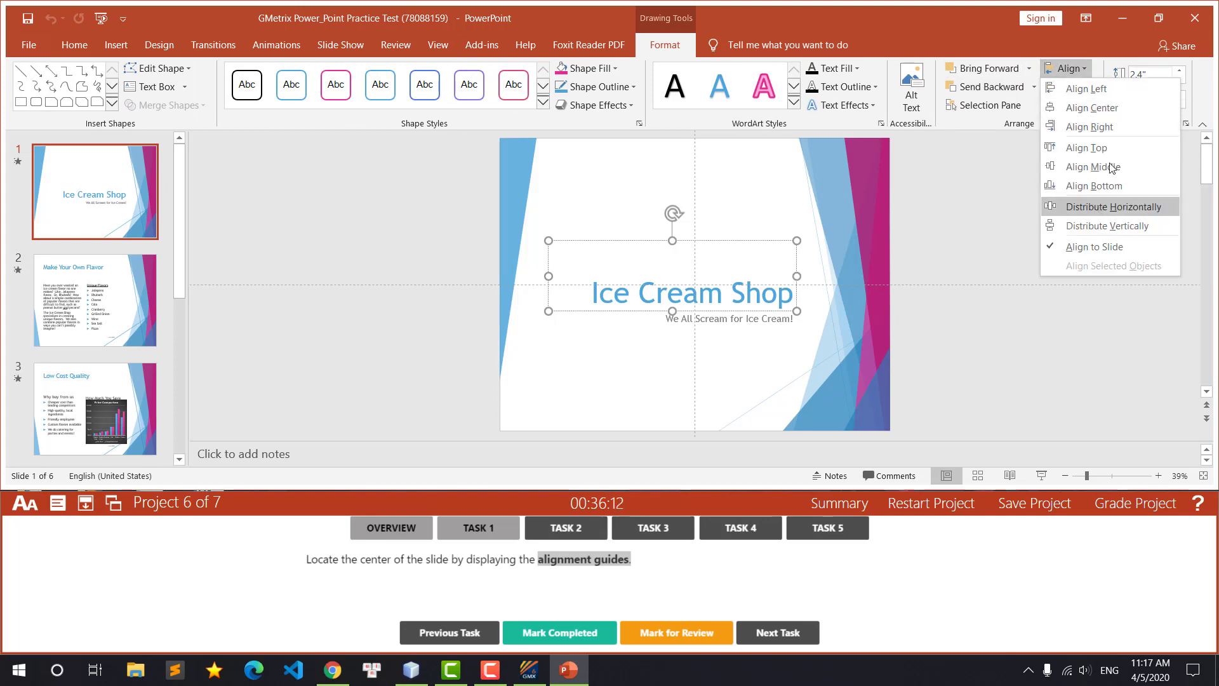
left_click(1117, 107)
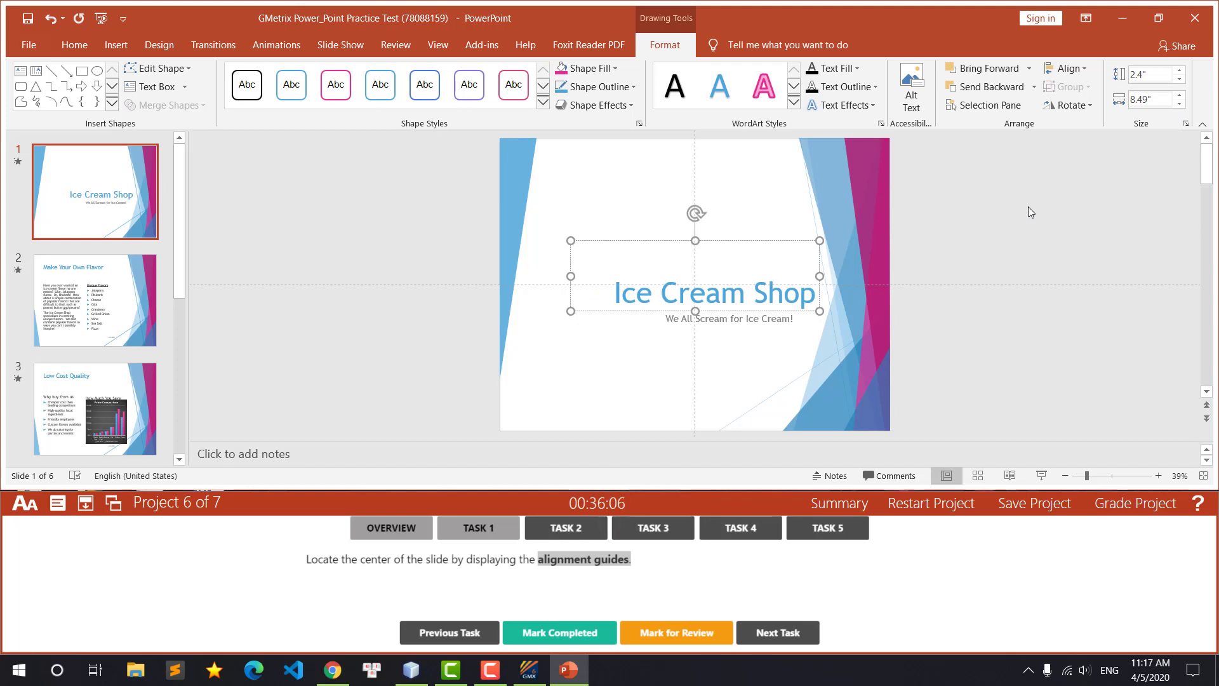
left_click(565, 635)
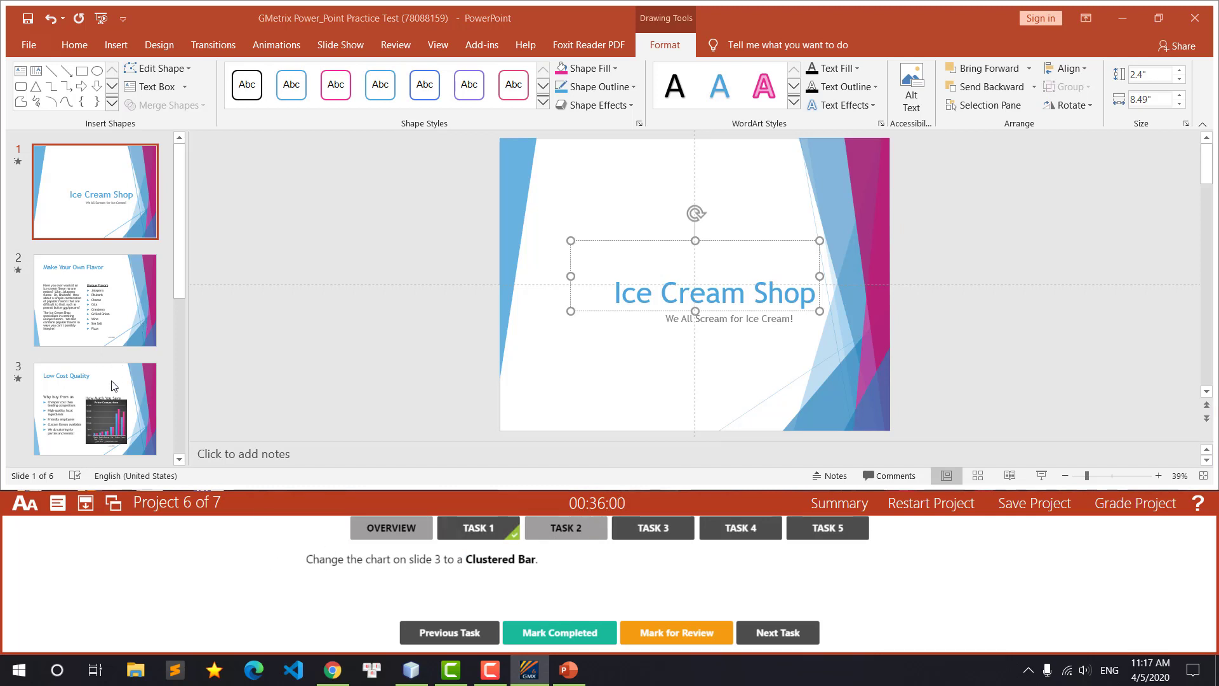
Step: Change slide 3's Price Comparison chart to a Clustered Bar chart and mark Task 2 completed
left_click(120, 433)
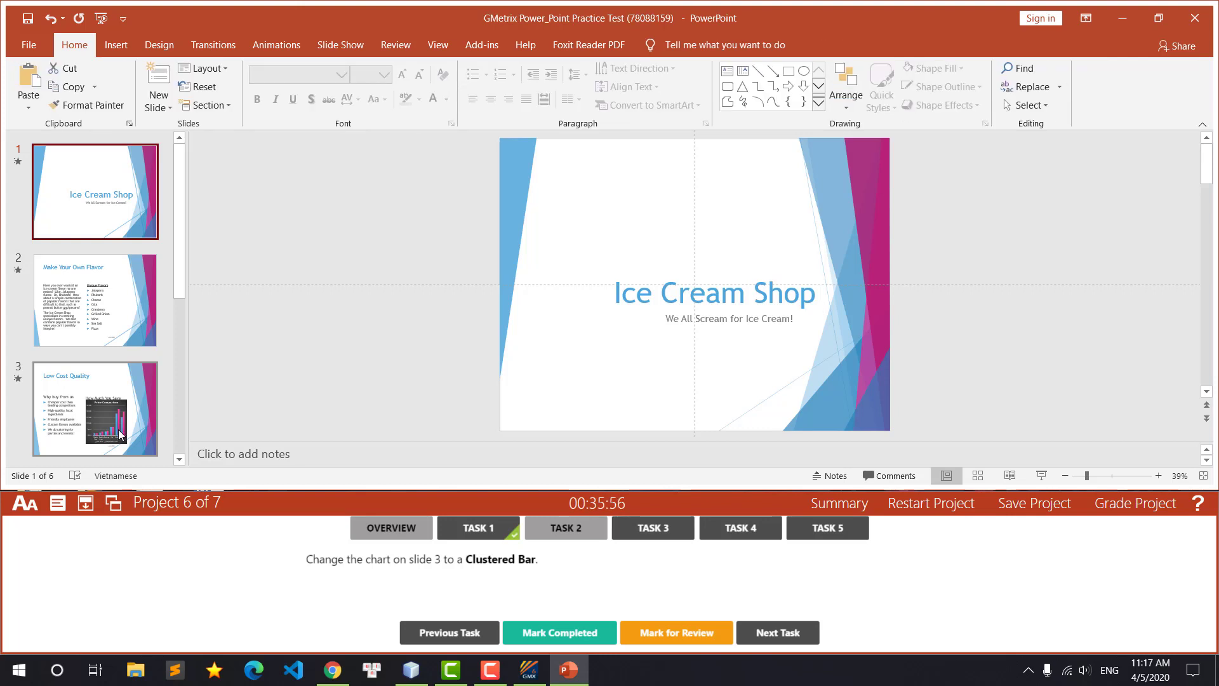
left_click(113, 408)
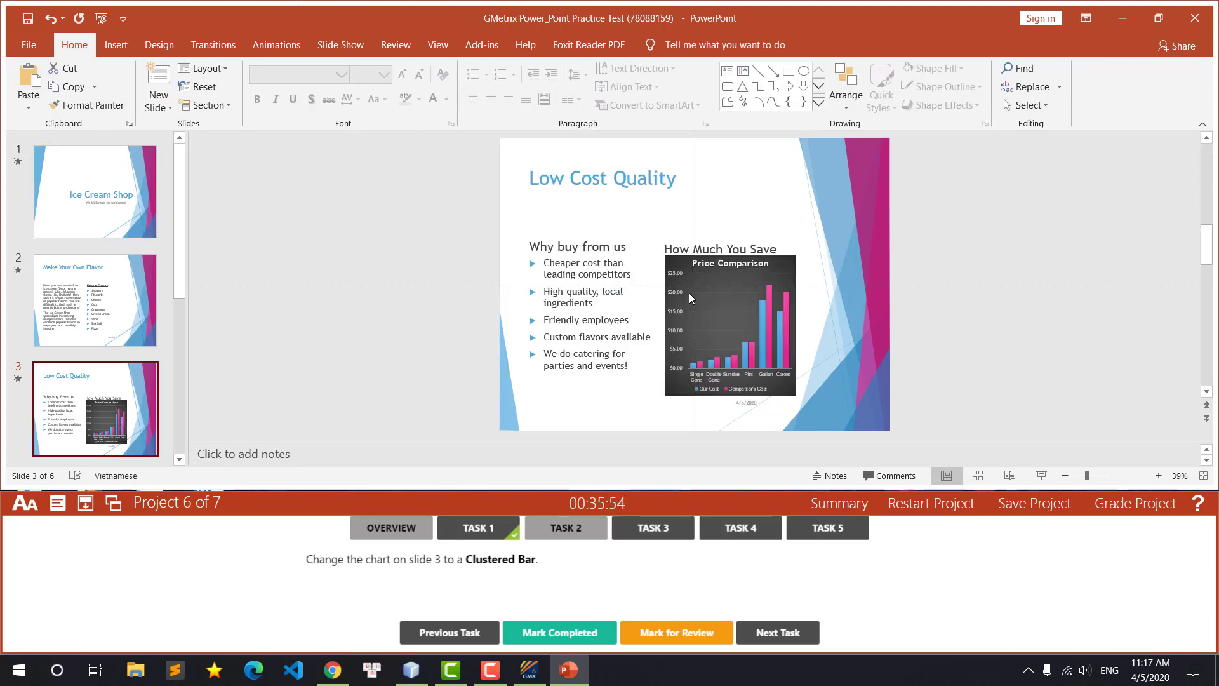
left_click(773, 356)
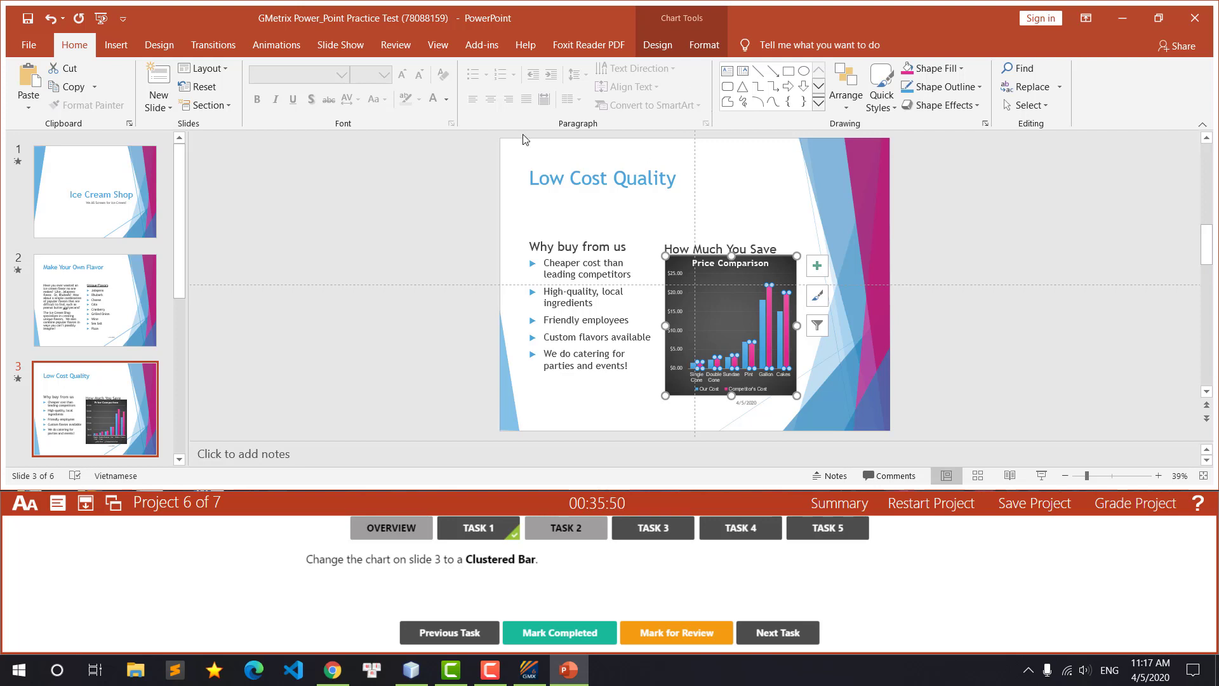
right_click(728, 326)
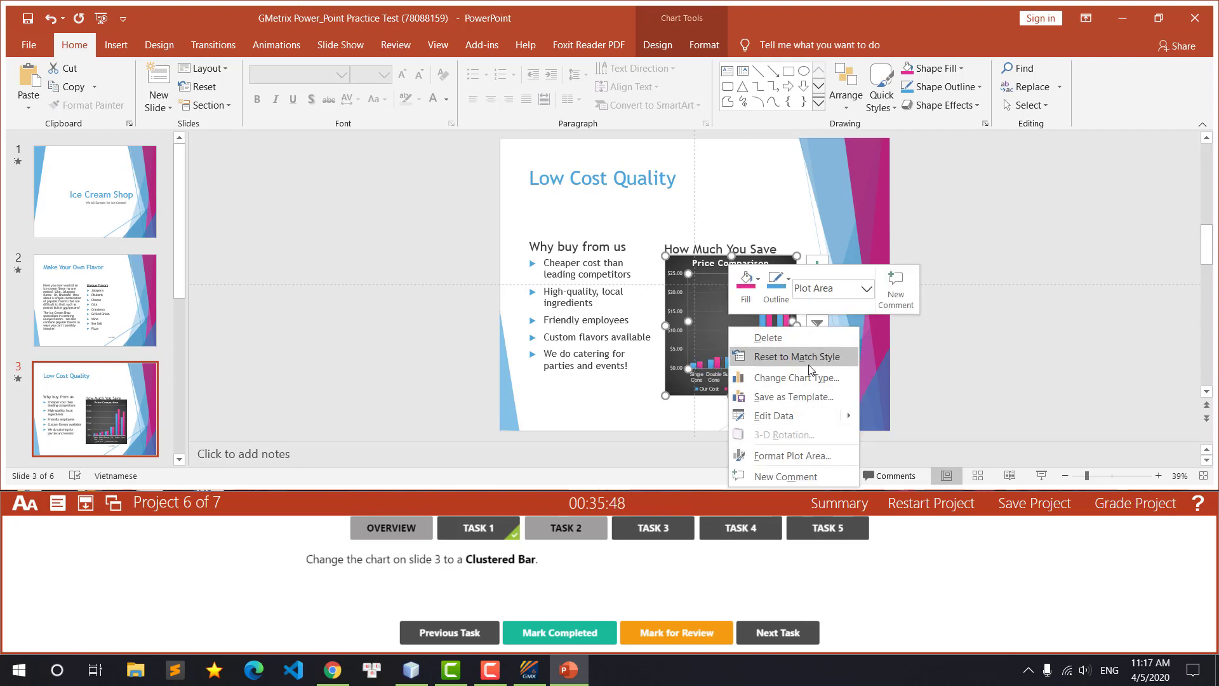
left_click(826, 379)
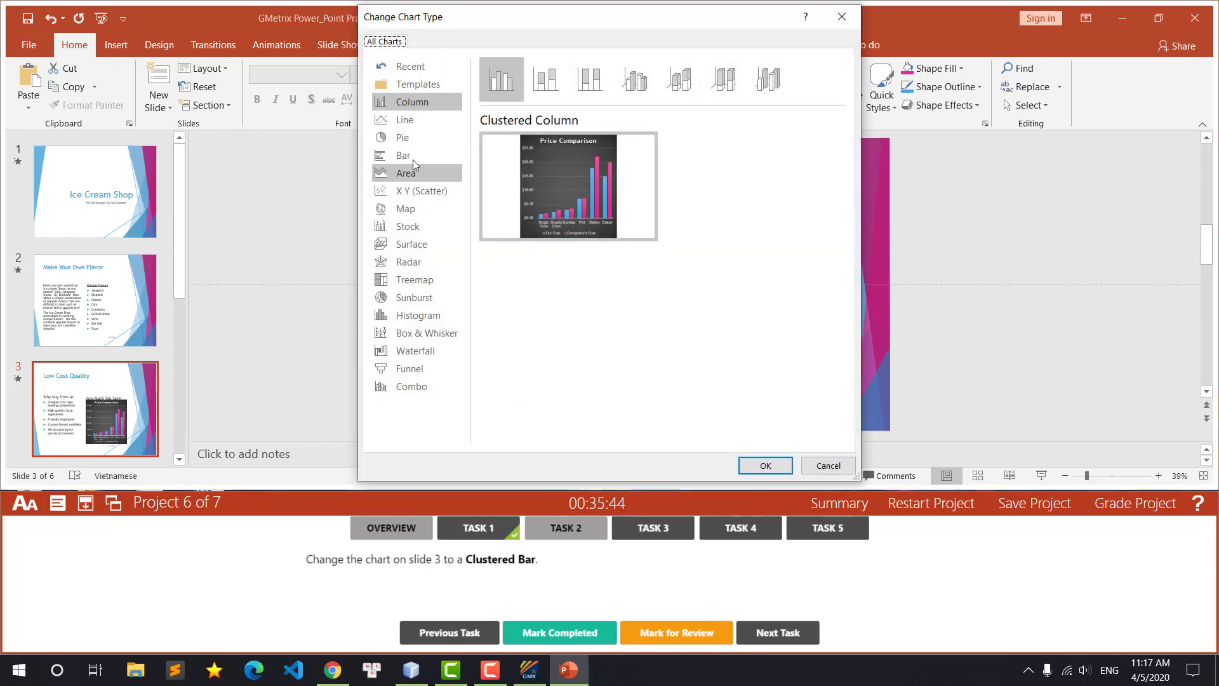
left_click(413, 156)
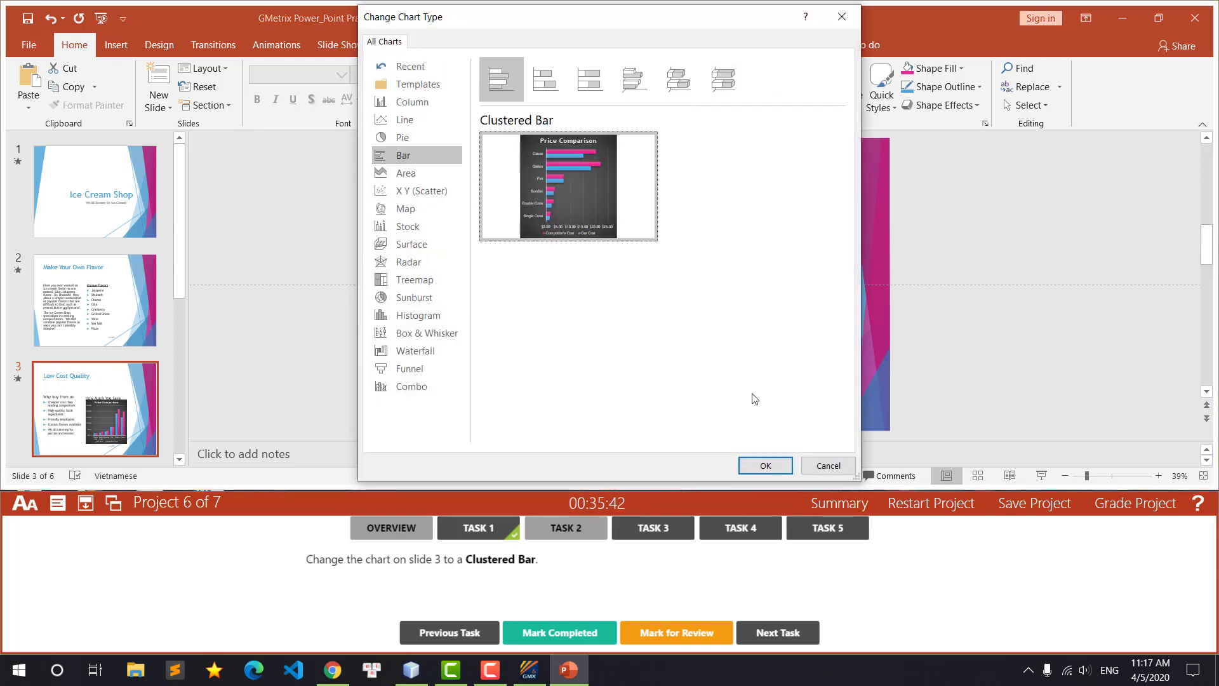
left_click(766, 467)
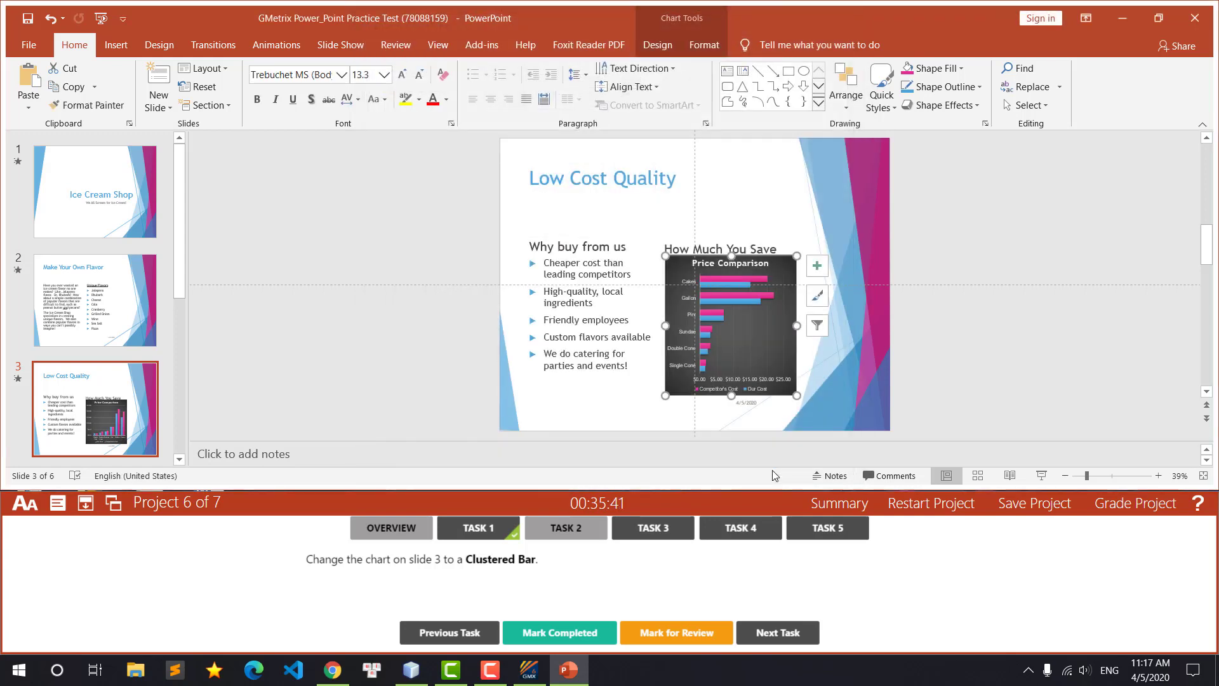
left_click(554, 636)
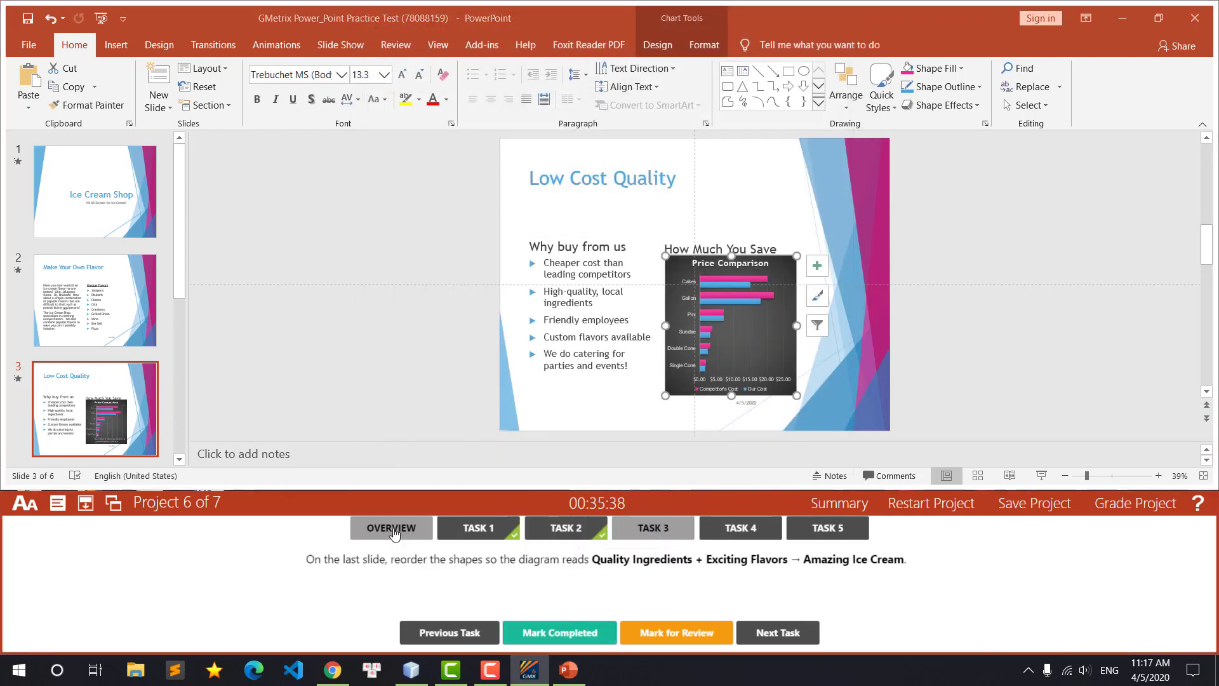
Step: On slide 6, select the SmartArt circles, undoing a misplaced drag of Amazing Ice Cream
left_click(94, 407)
scroll(94, 406, "down", 5)
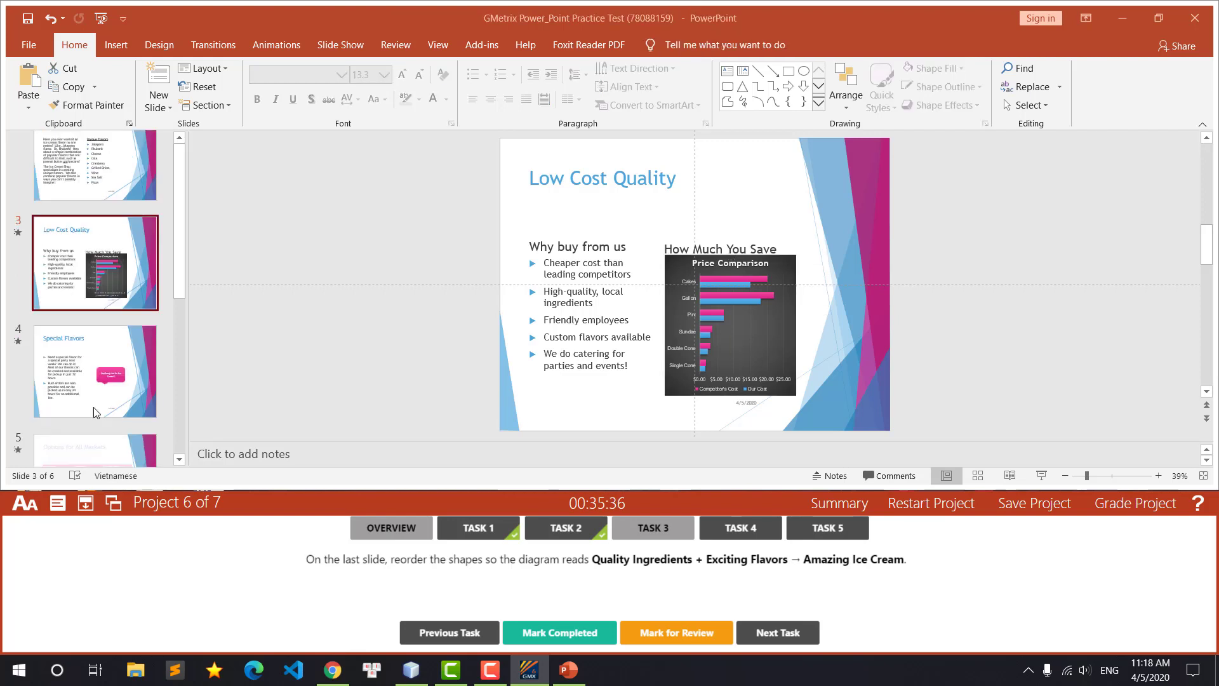
left_click(92, 396)
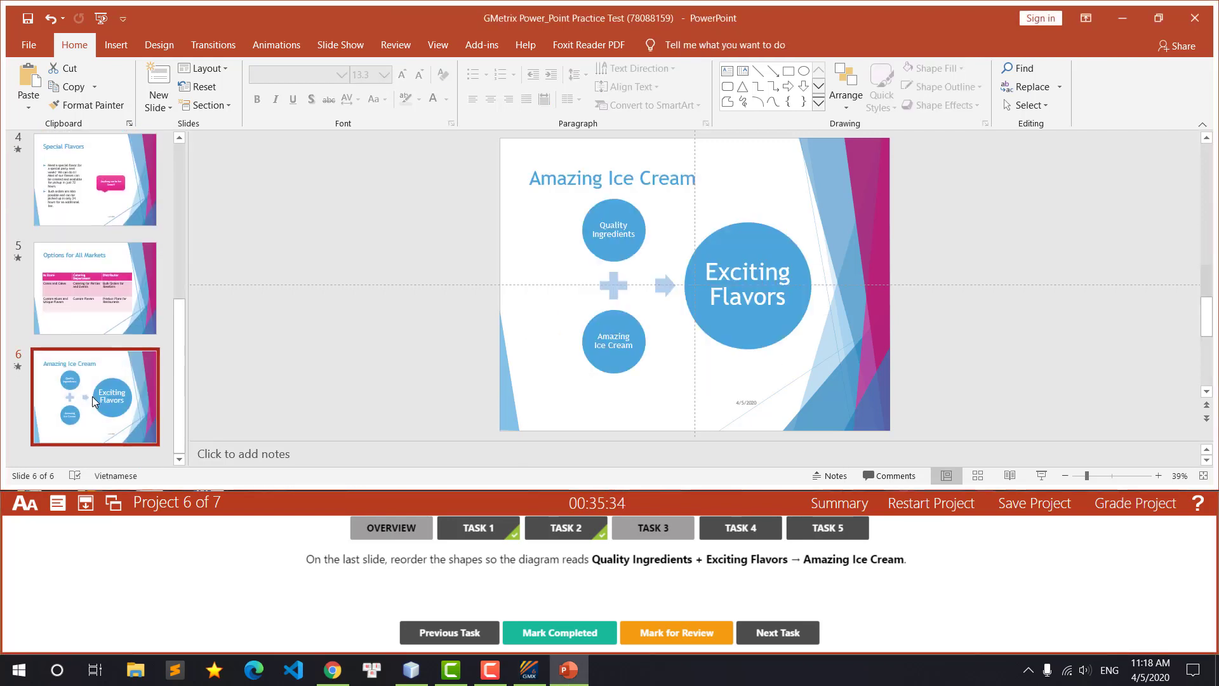
left_click(612, 348)
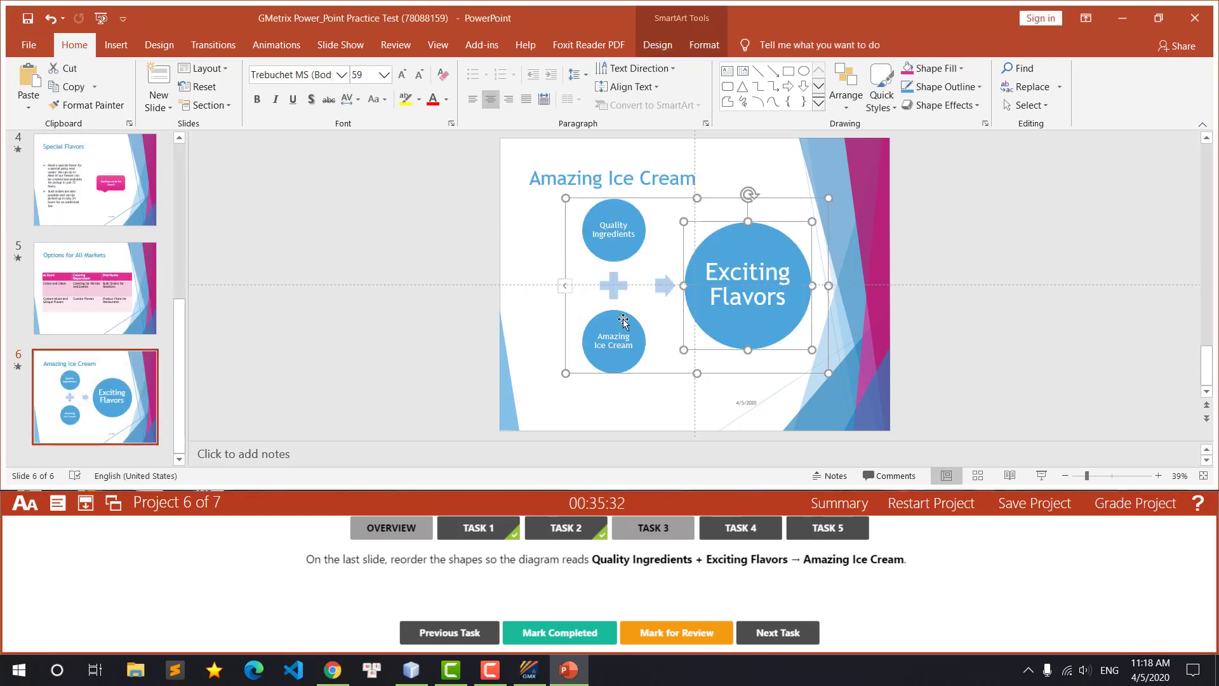
left_click(781, 245)
left_click(609, 323)
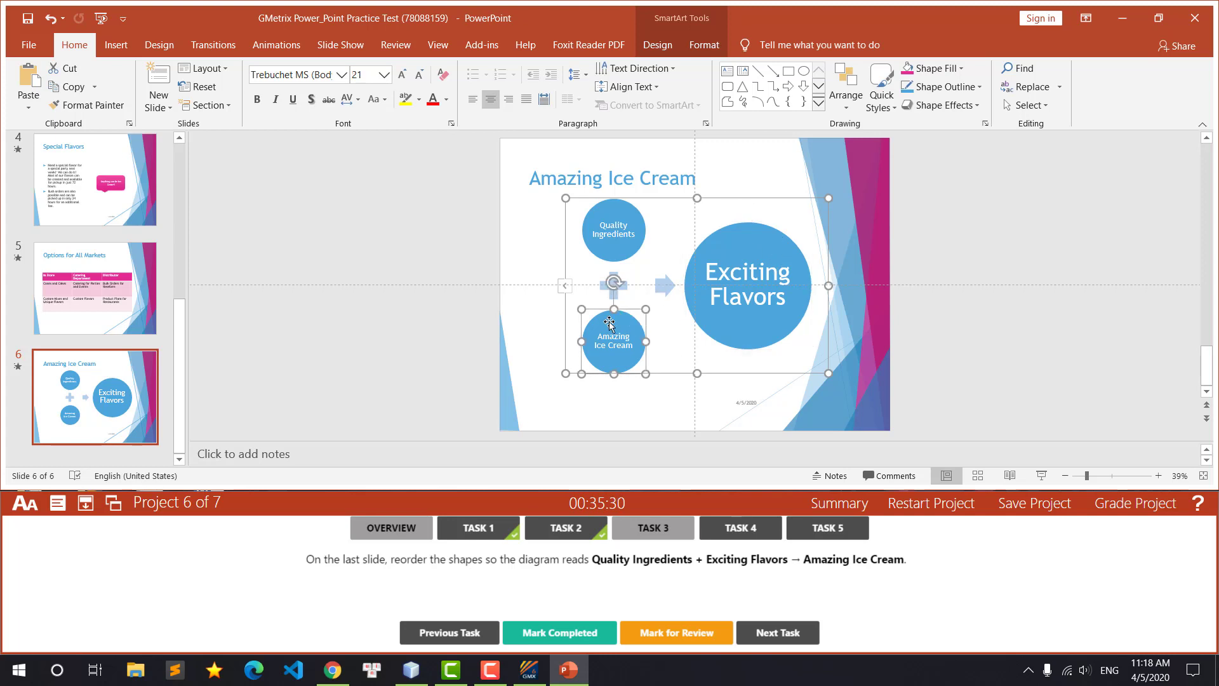
left_click_drag(613, 322, 759, 258)
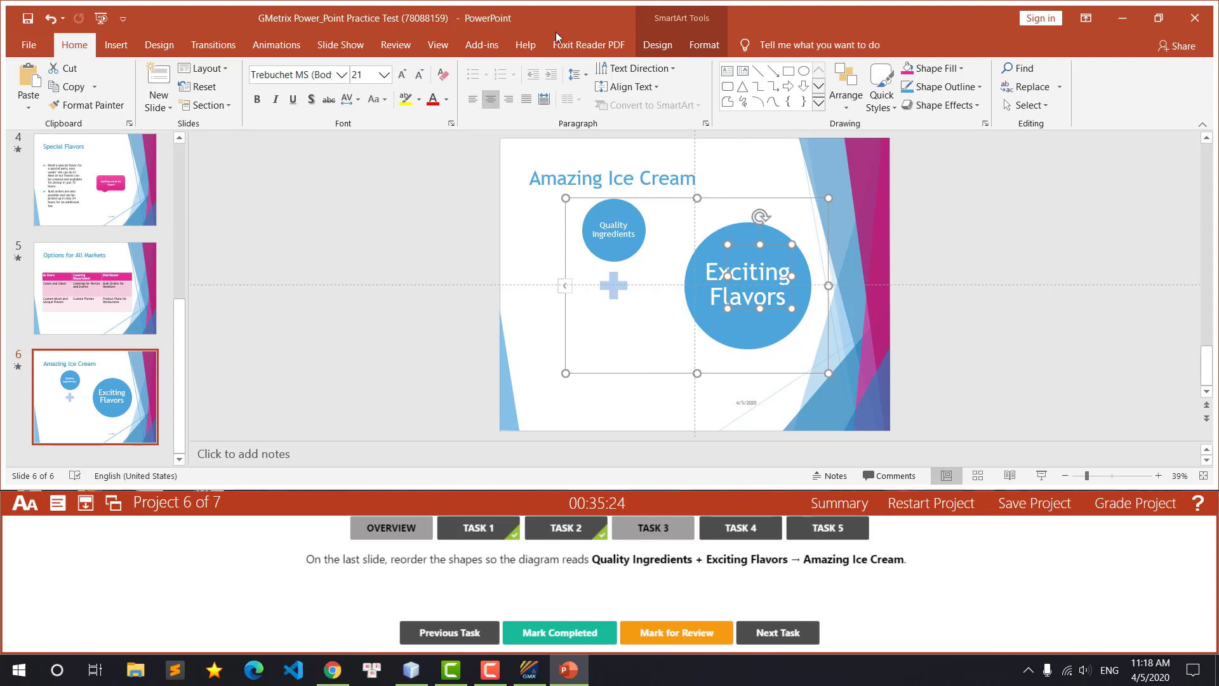
left_click(700, 46)
key("ctrl+z")
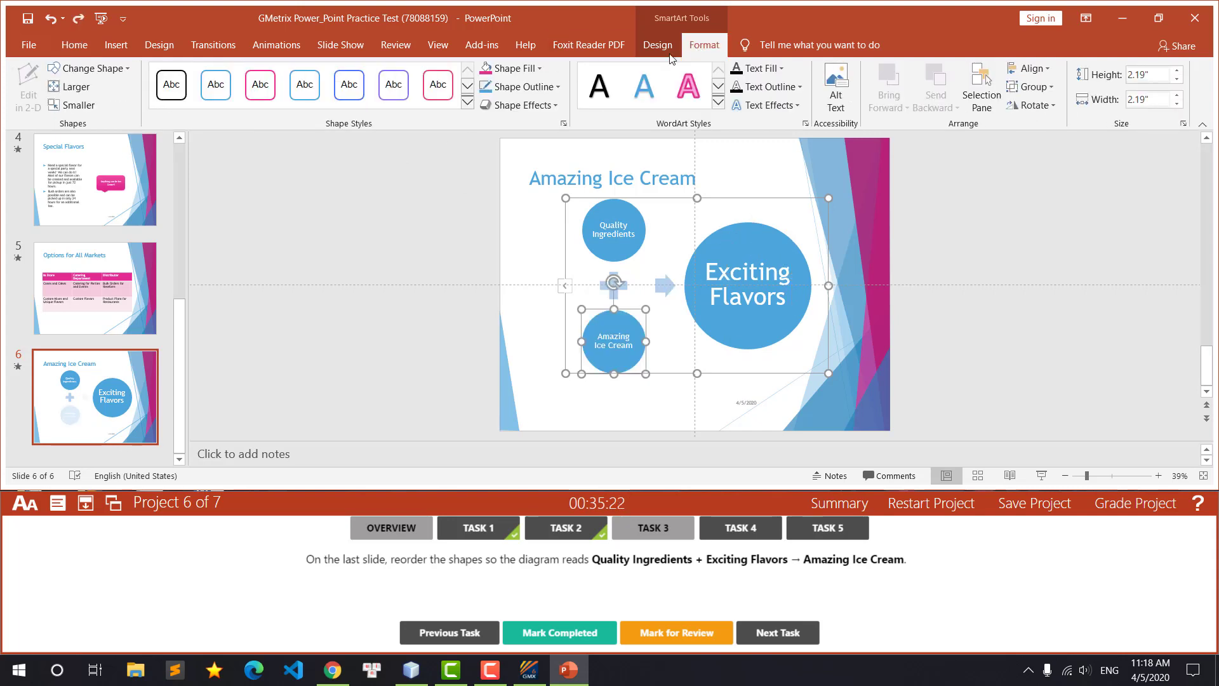
Step: Use the SmartArt Design Move Up command so Amazing Ice Cream becomes the final circle
left_click(657, 44)
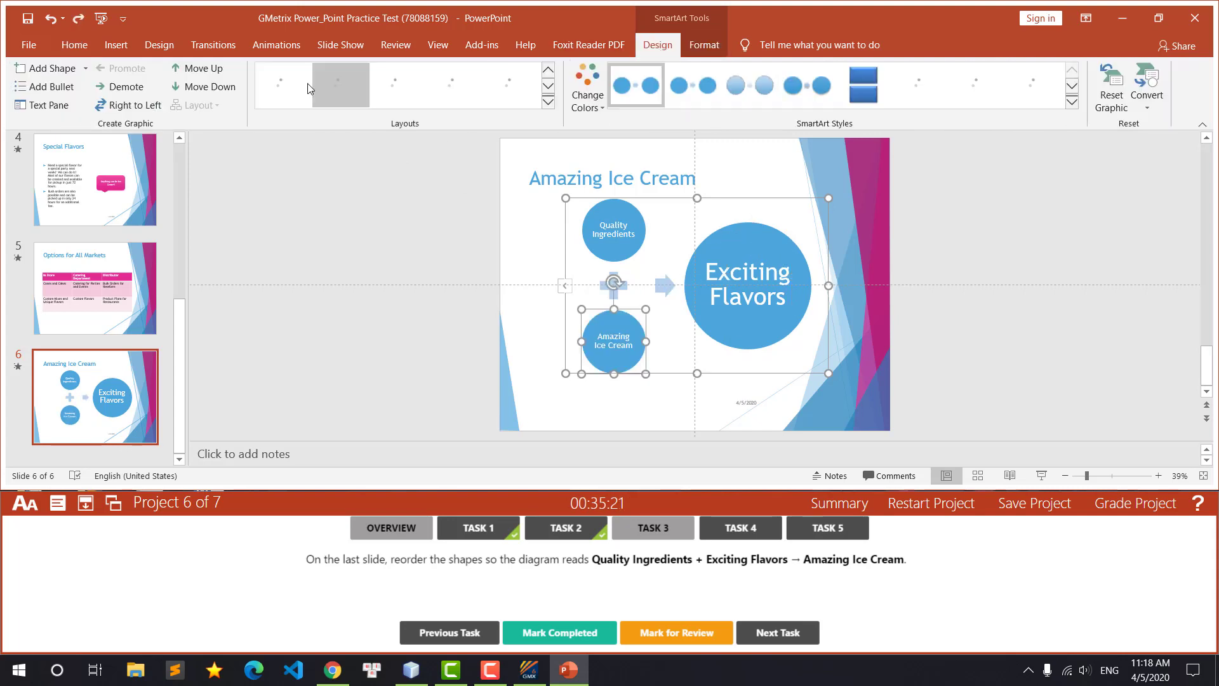
left_click(122, 106)
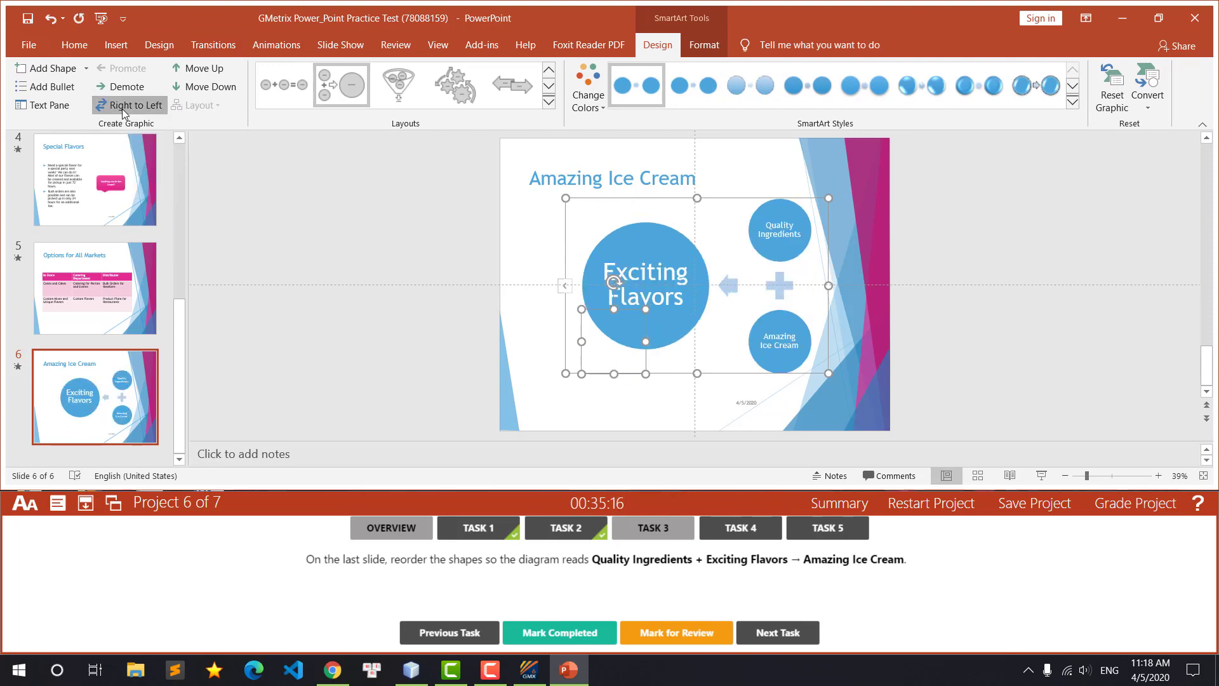
left_click(123, 106)
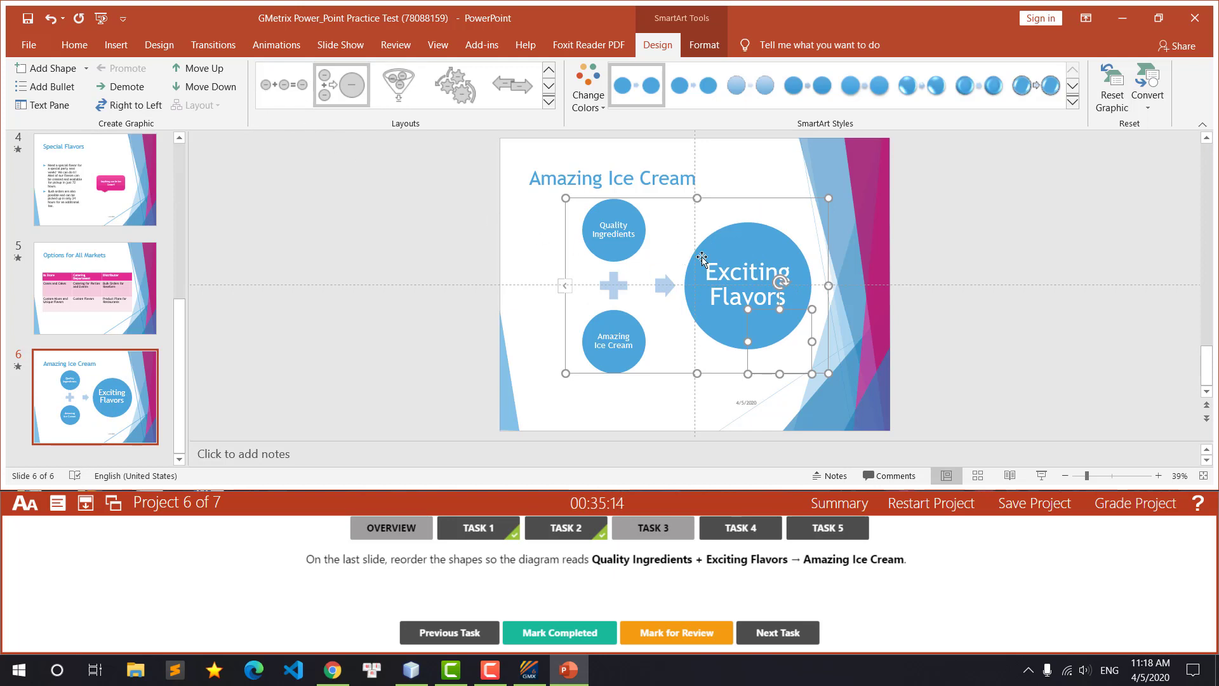
left_click(771, 262)
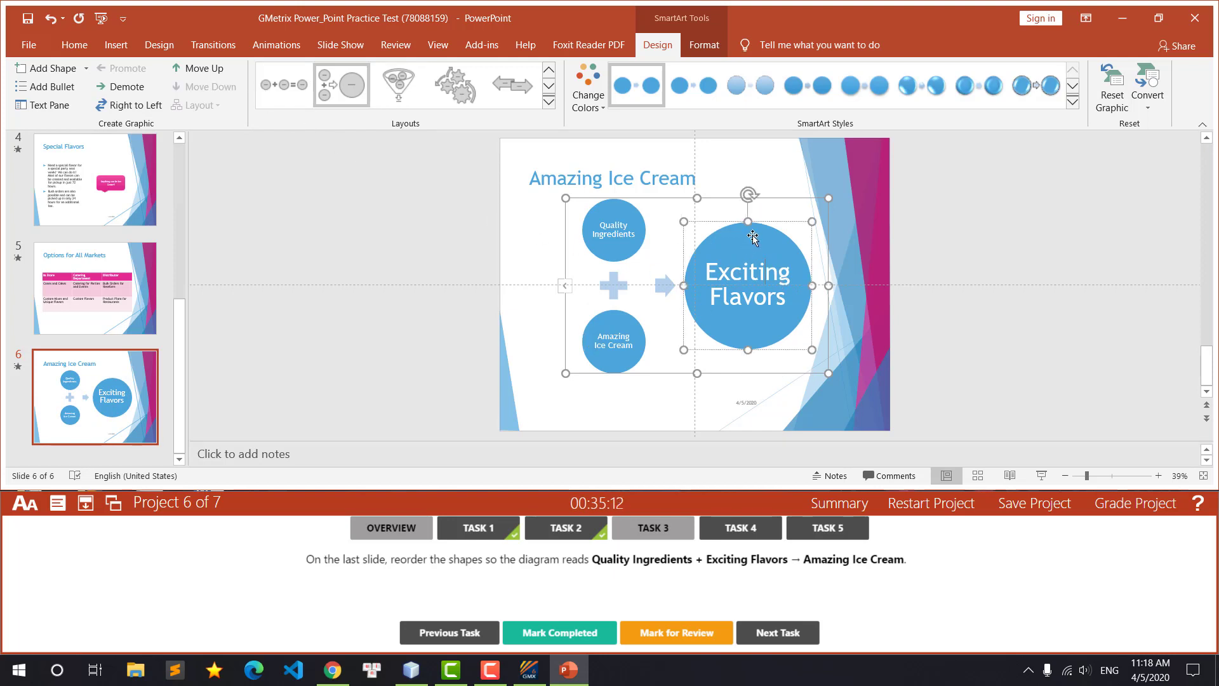
left_click(152, 106)
left_click(151, 106)
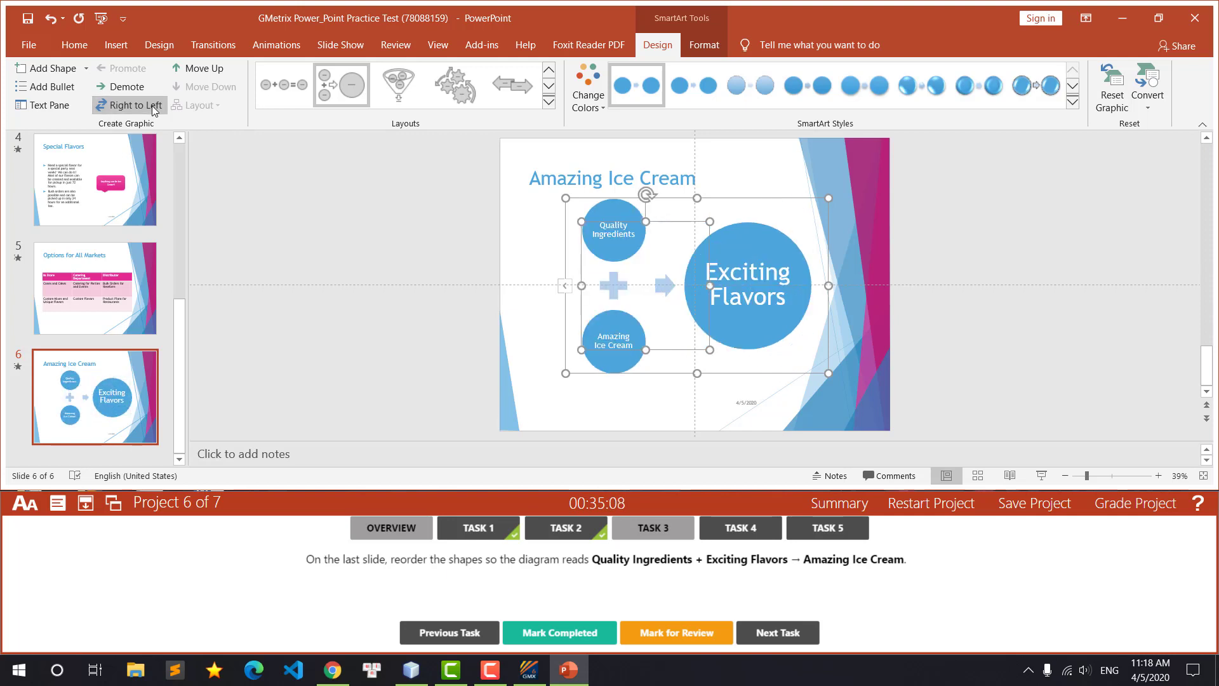
left_click(195, 68)
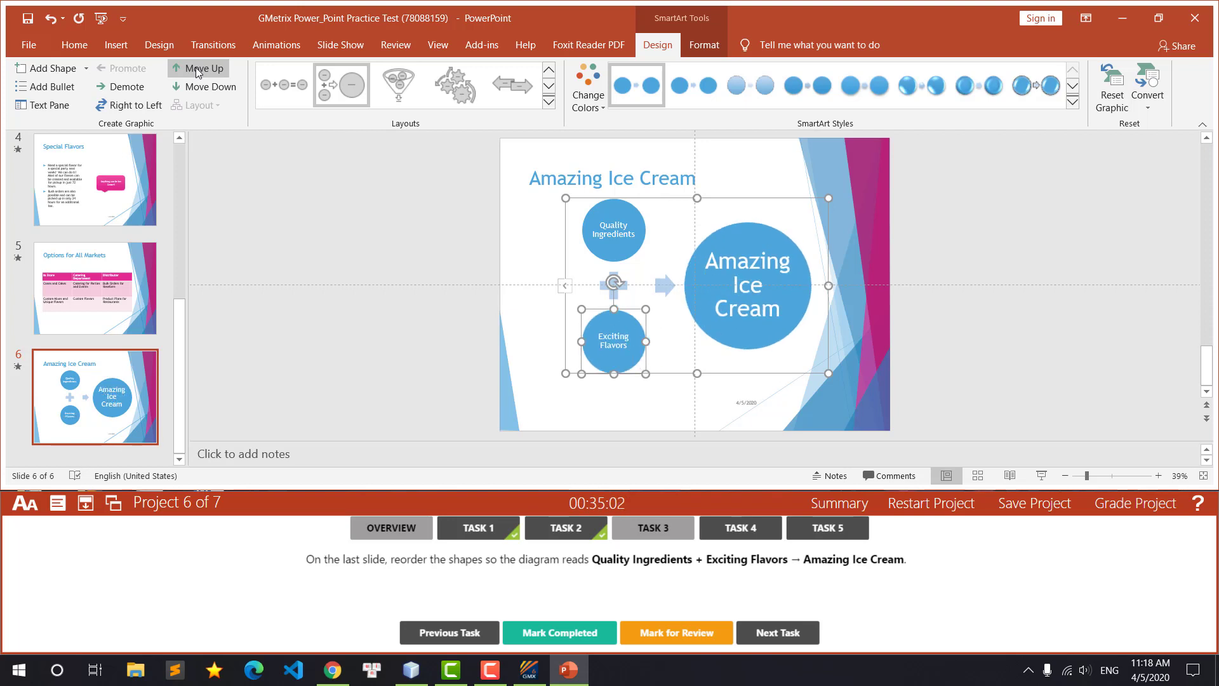
left_click(756, 263)
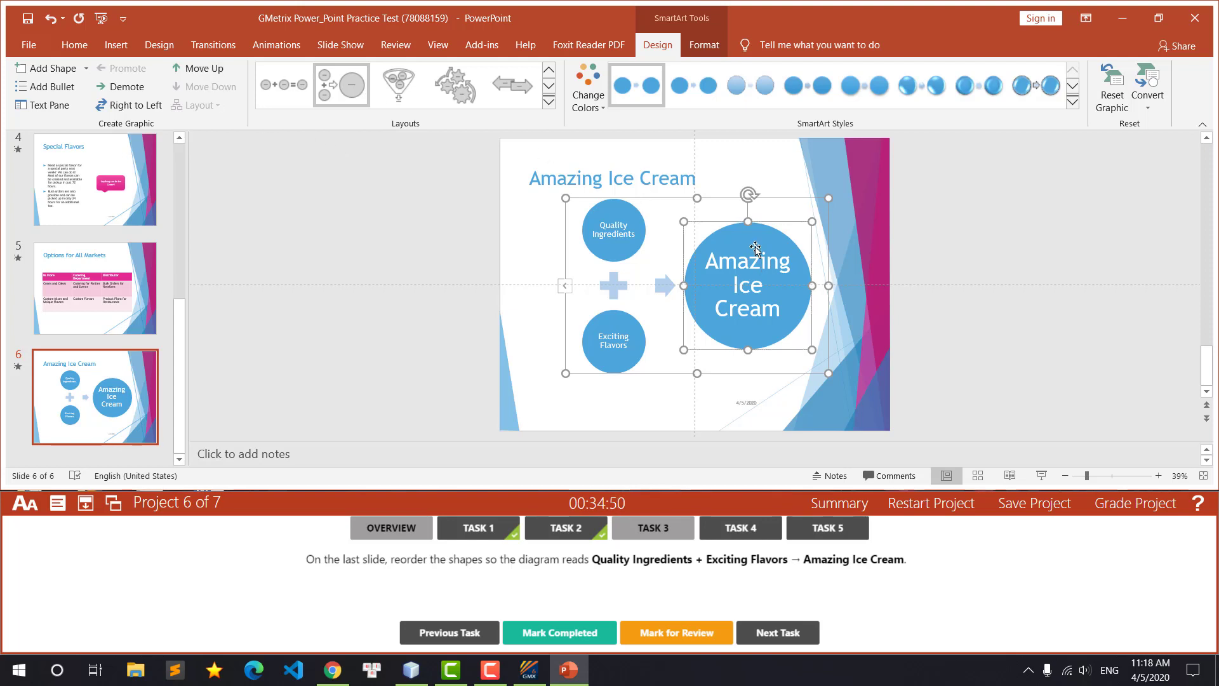
Step: Mark the SmartArt reorder task complete and bring up the transition duration task
left_click(559, 633)
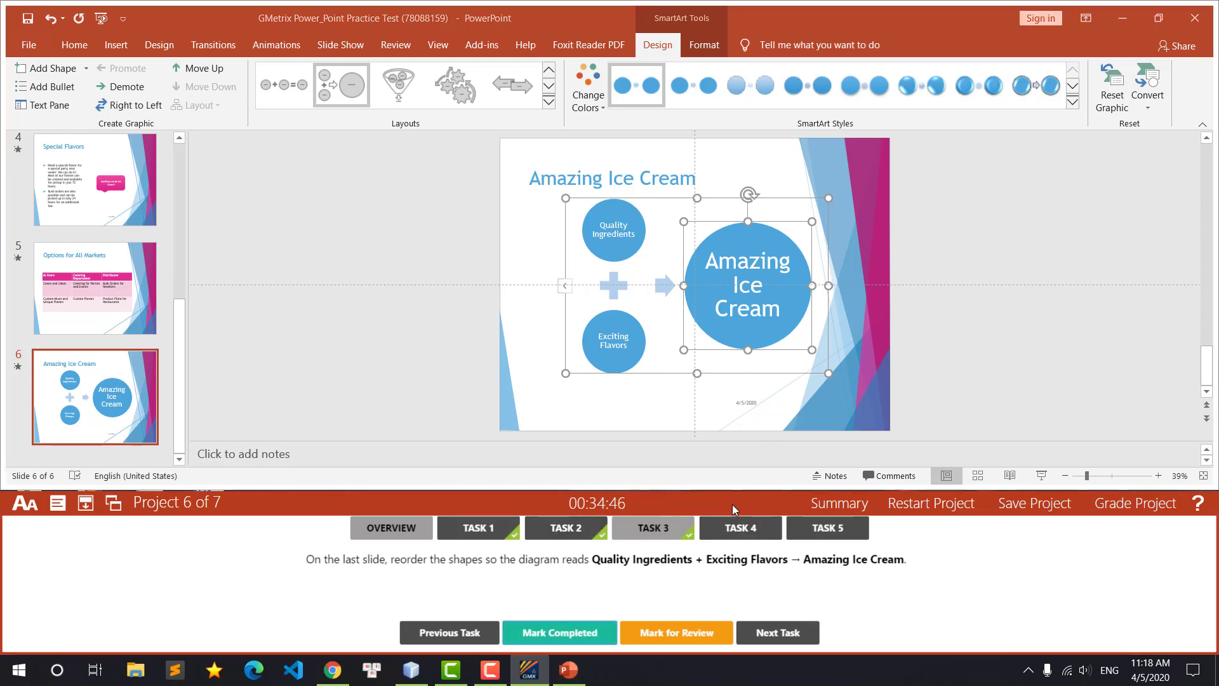
left_click(744, 526)
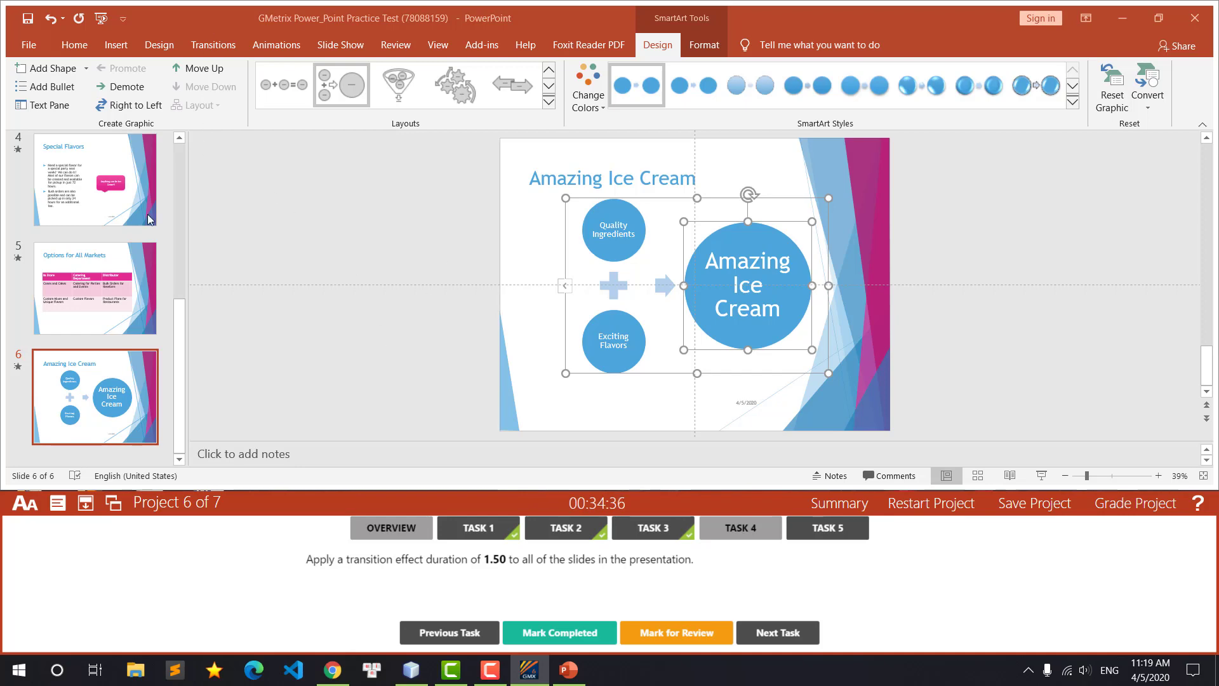
scroll(147, 215, "up", 5)
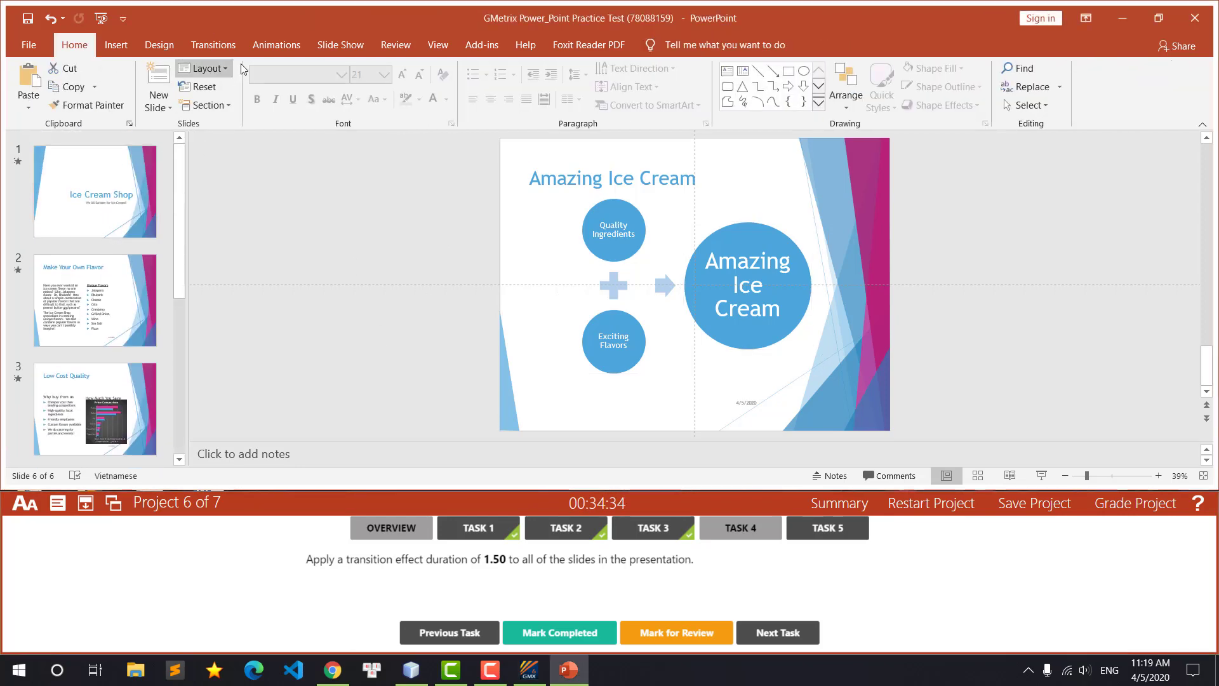
Step: Set every slide's transition duration to 01.50 and mark the task complete
left_click(213, 45)
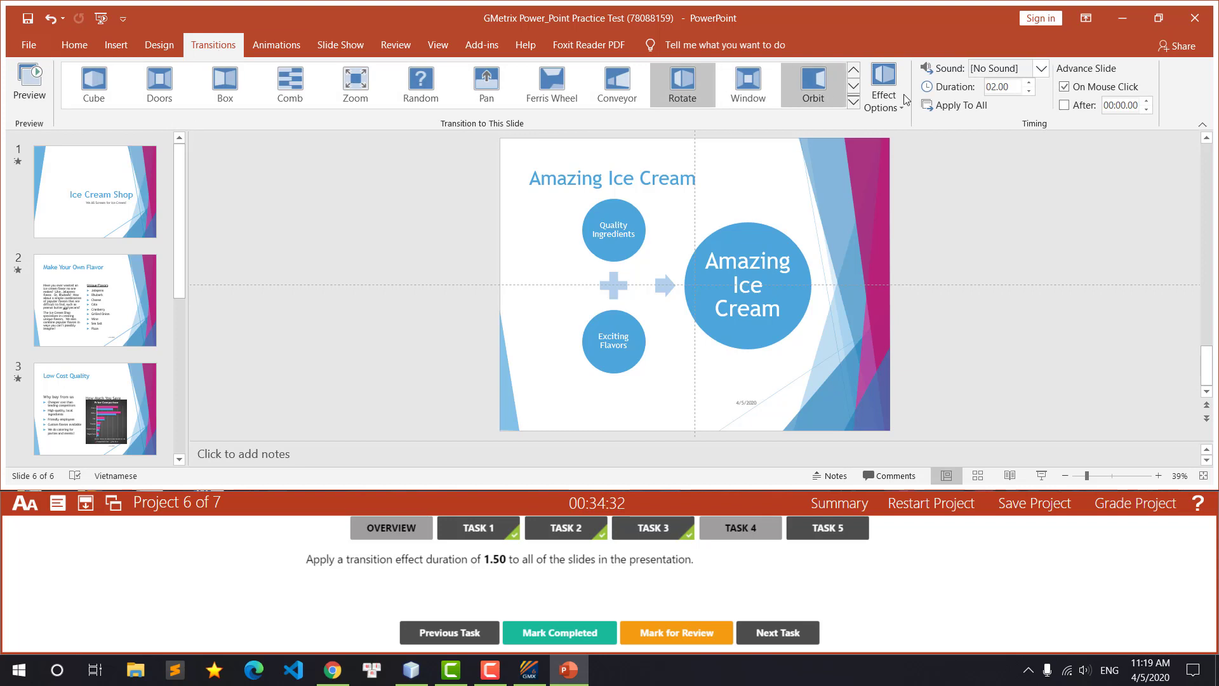
left_click(1028, 92)
left_click(1028, 91)
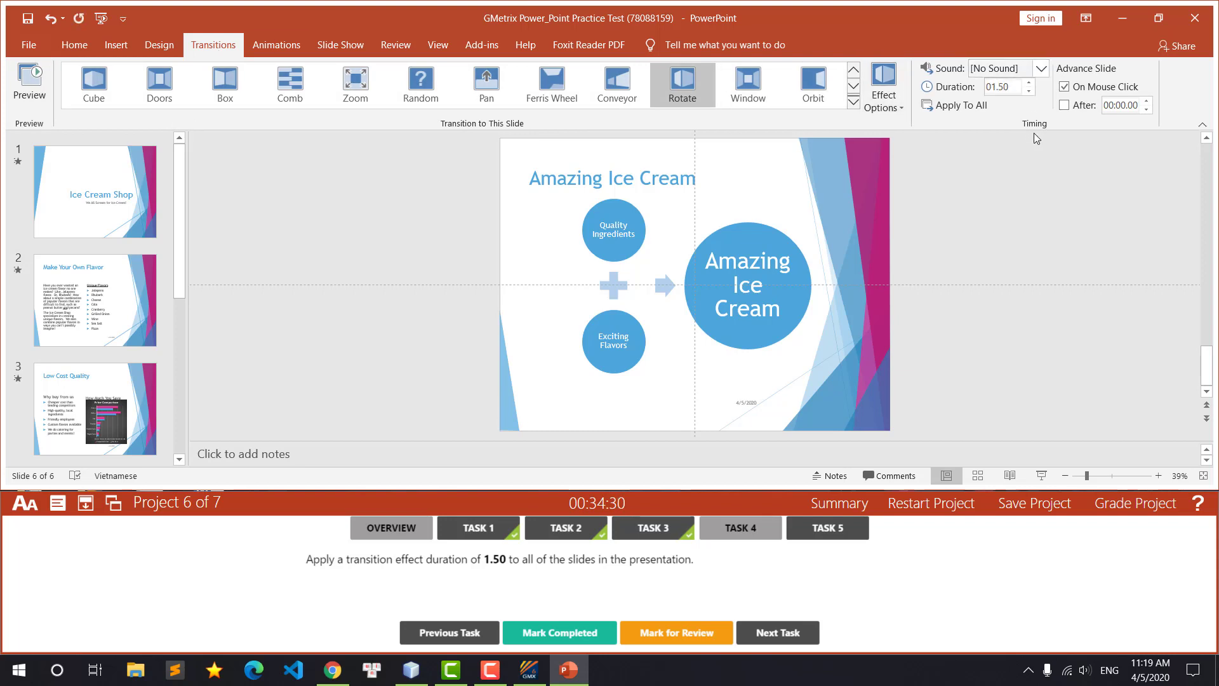
left_click(966, 106)
left_click(579, 633)
left_click(829, 533)
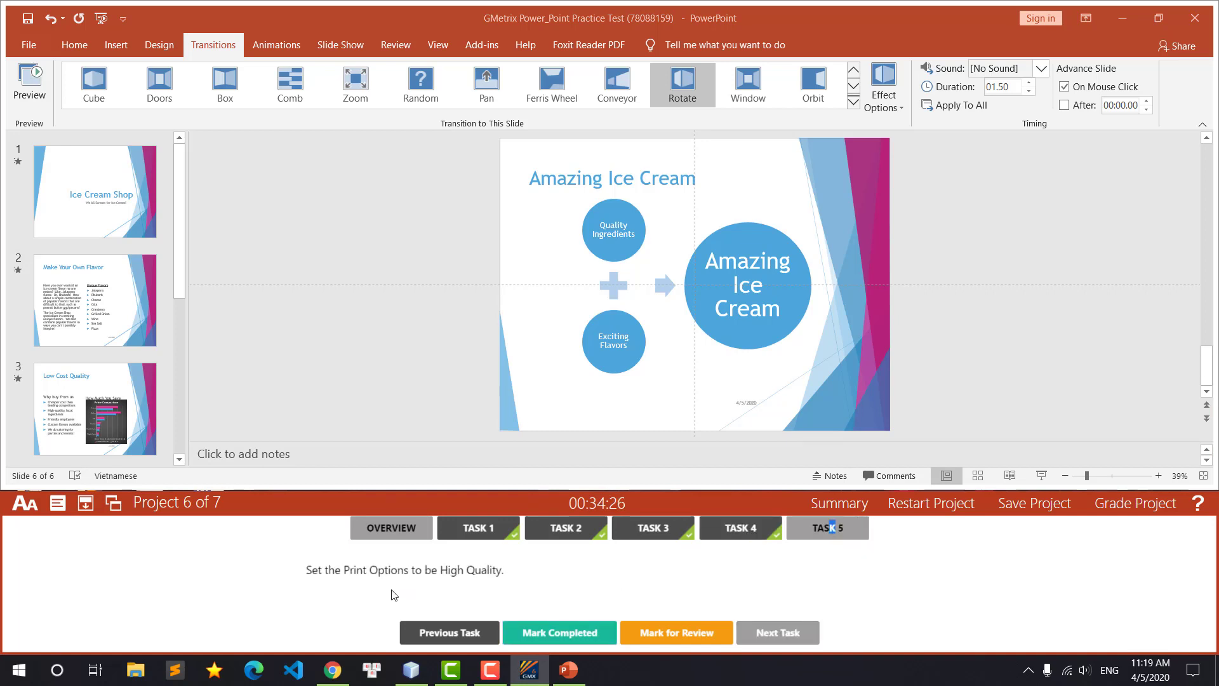
Step: Enable High Quality under Full Page Slides print options, mark it complete, and load Project 7
left_click(29, 45)
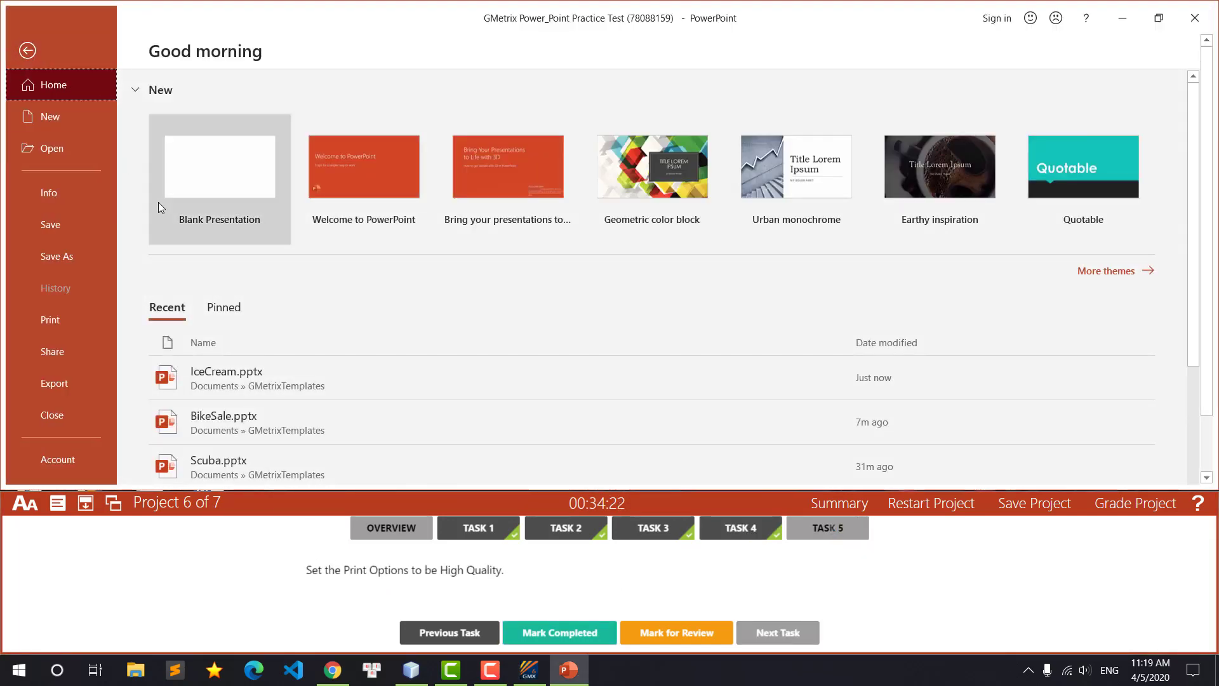
left_click(59, 193)
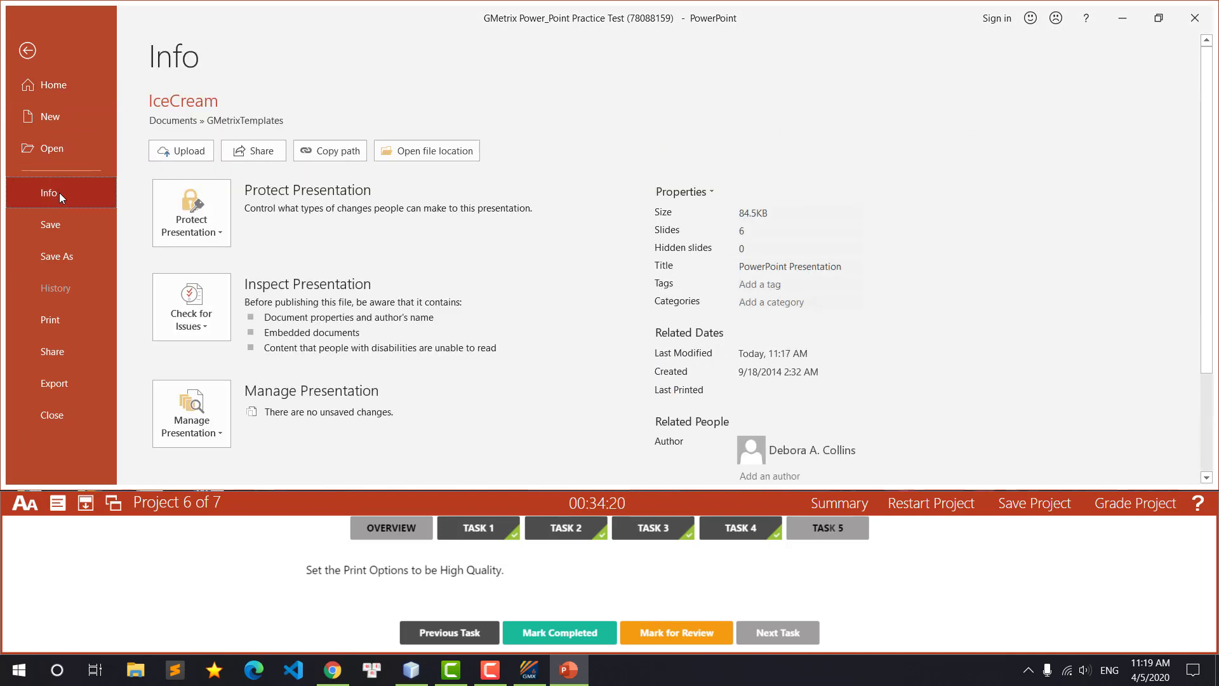
left_click(50, 320)
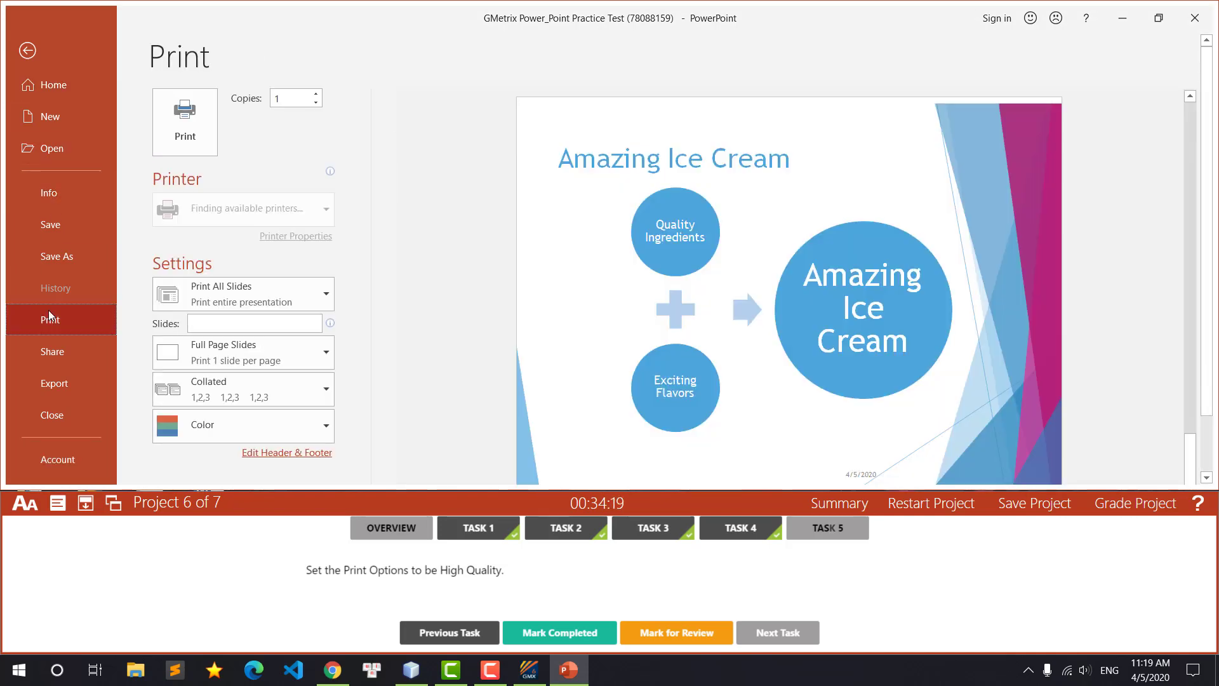
left_click(327, 361)
left_click(216, 286)
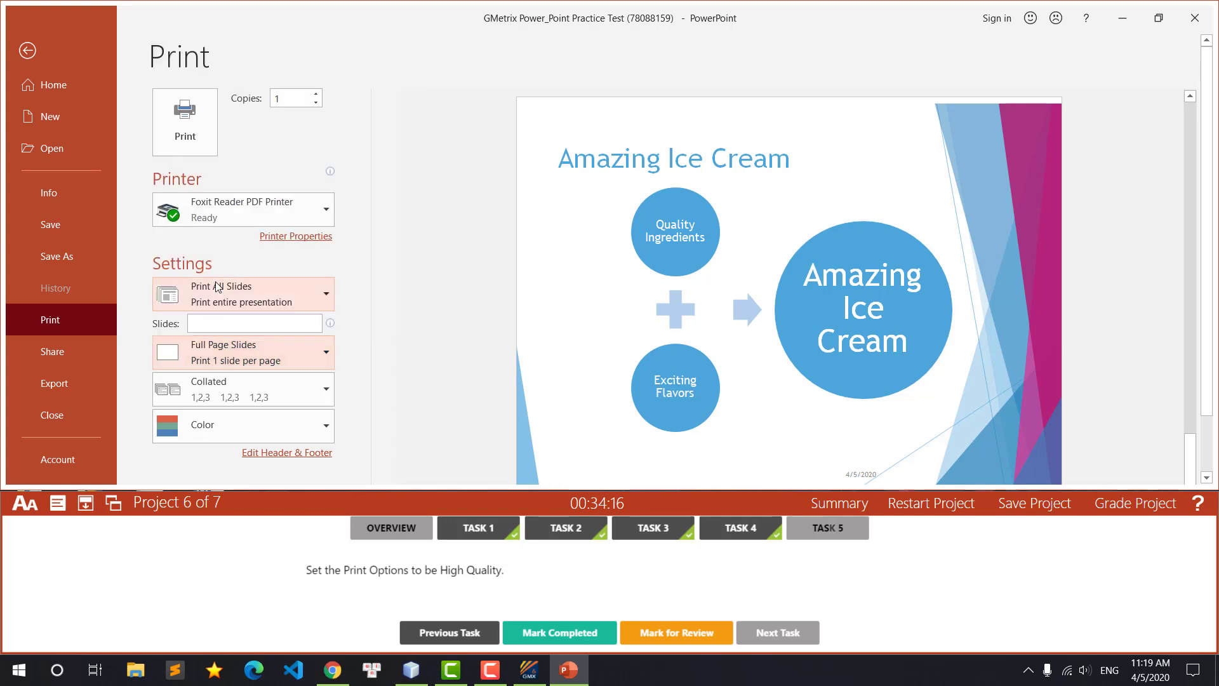
left_click(28, 51)
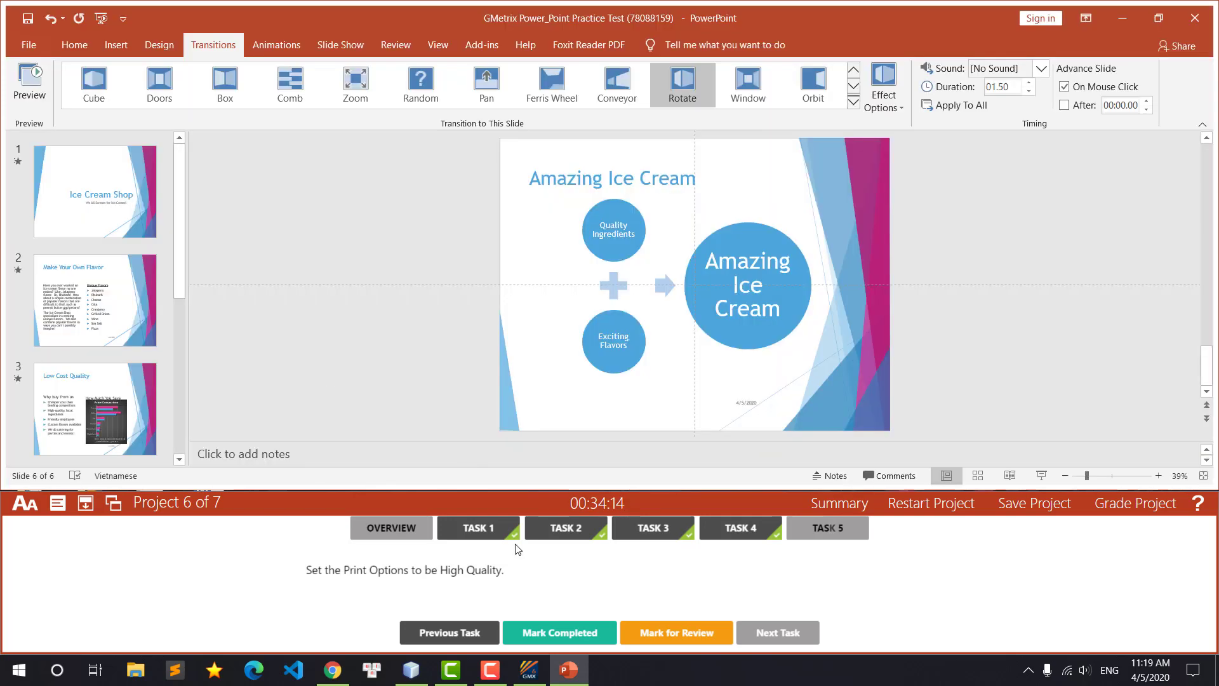
left_click(546, 634)
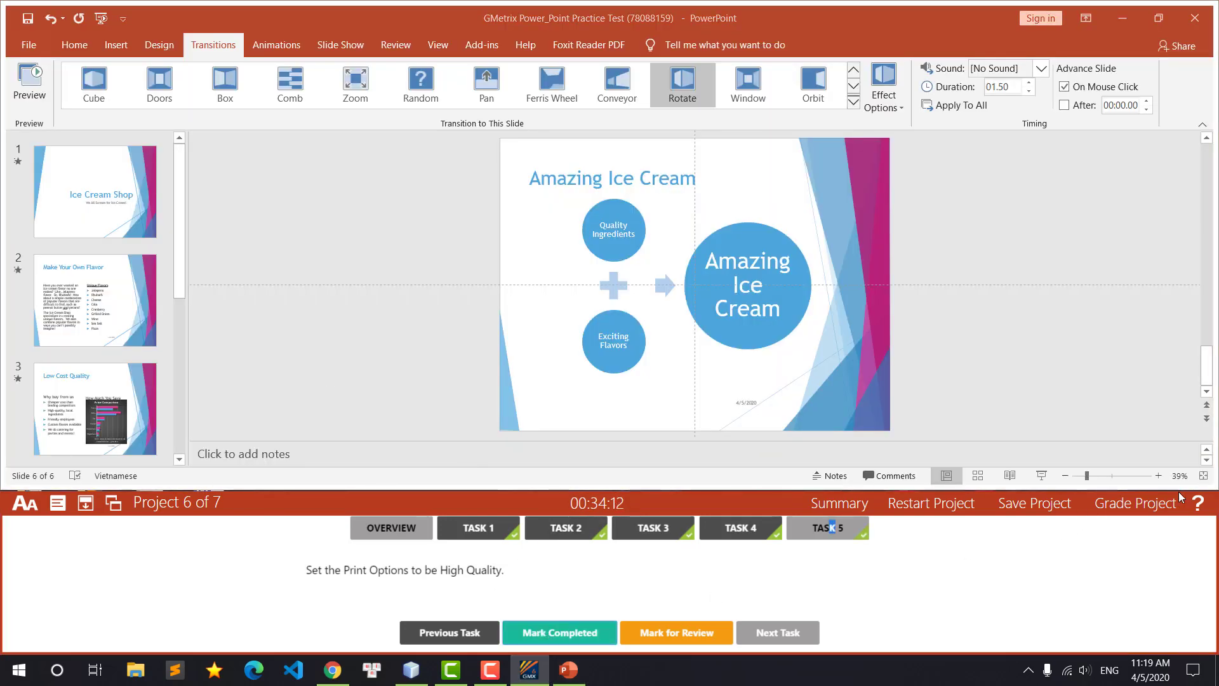
left_click(1130, 502)
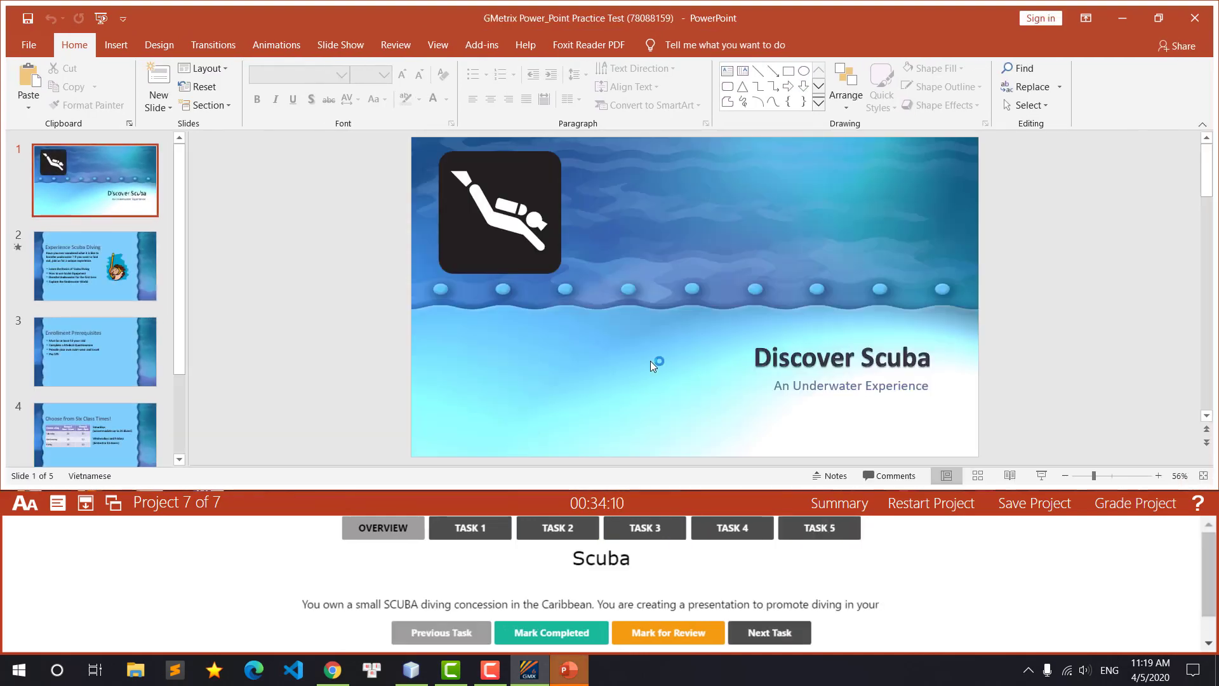
Step: Bring up Task 1 and give slide 1 the Ripple transition from the gallery
left_click(464, 535)
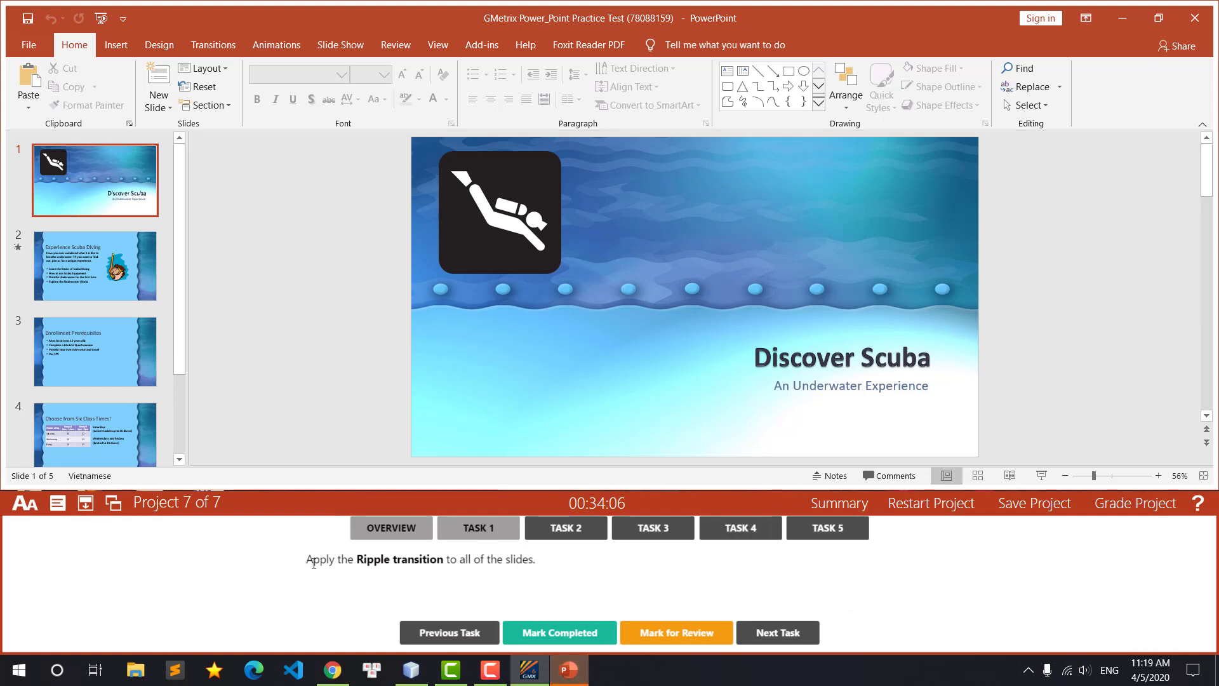
left_click_drag(306, 559, 544, 563)
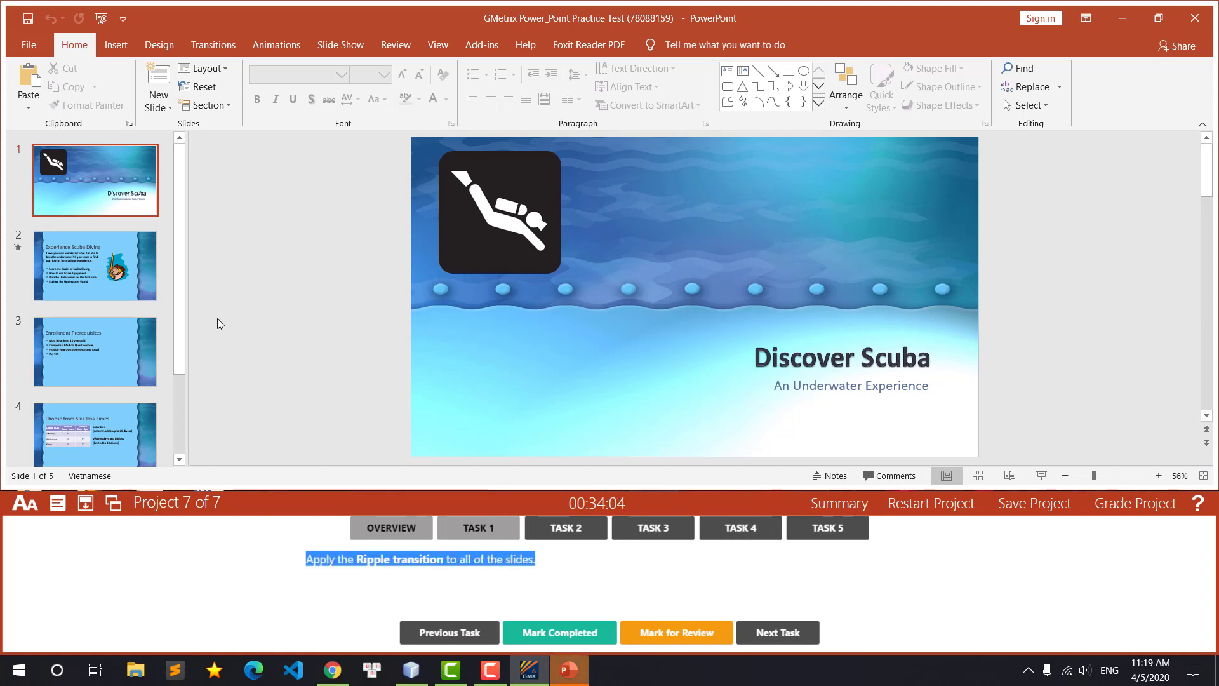
left_click(209, 36)
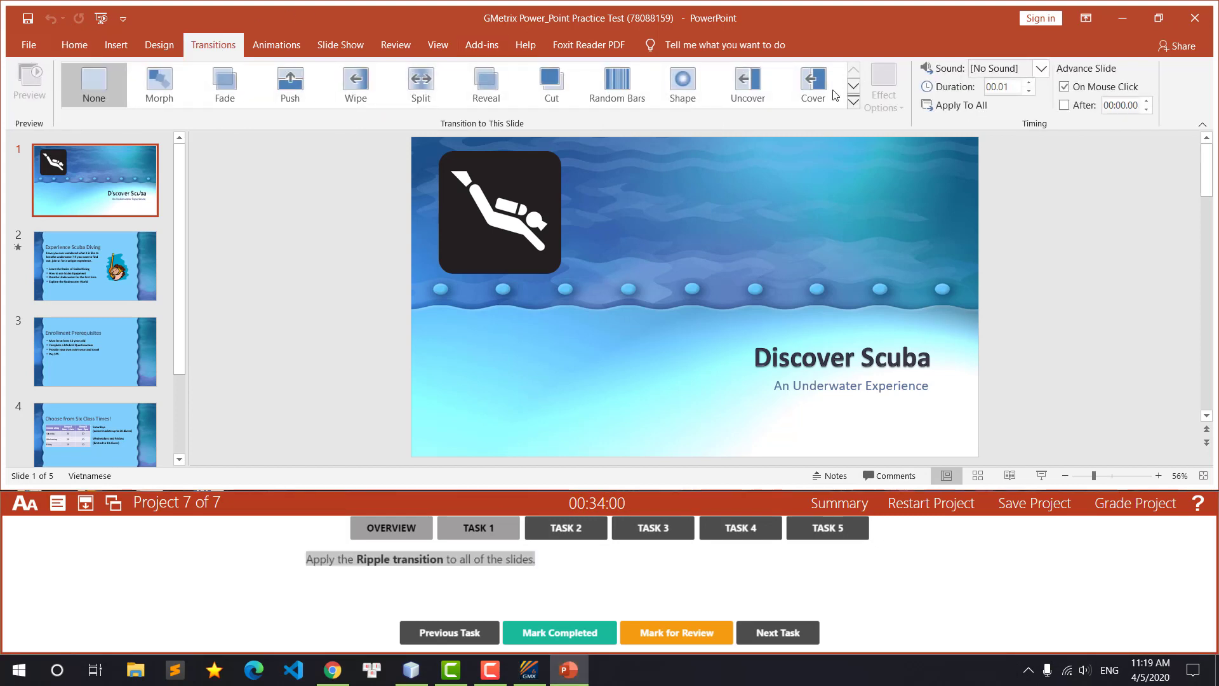
left_click(853, 85)
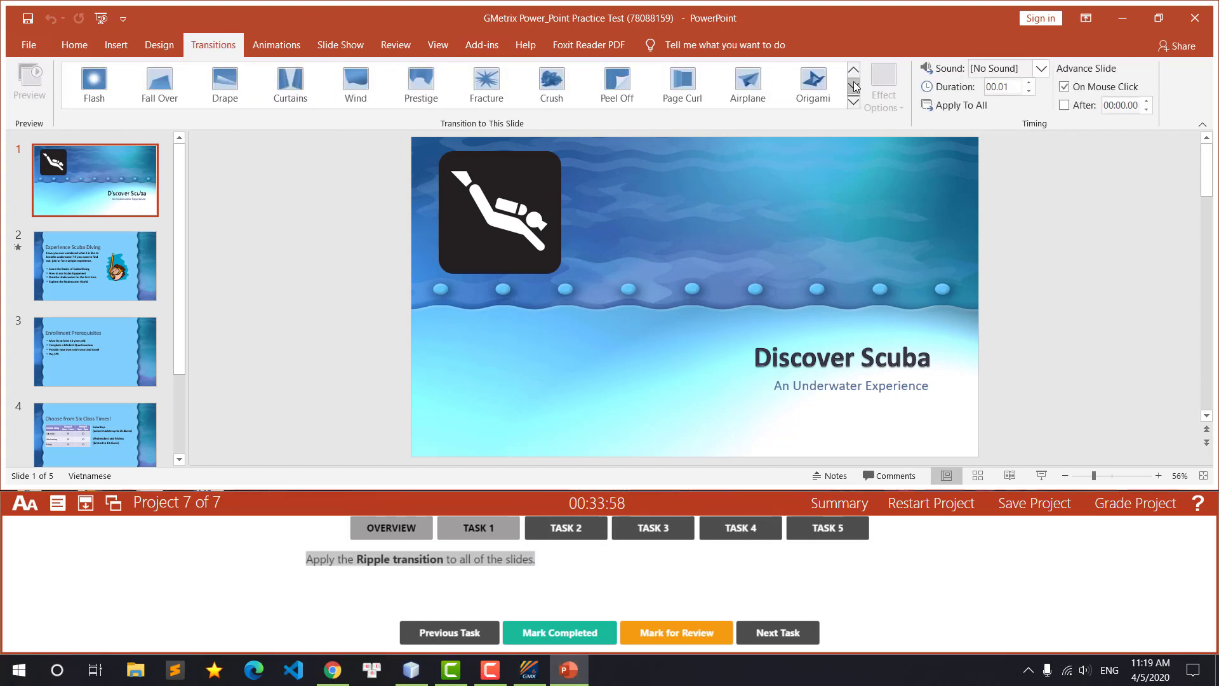
left_click(853, 85)
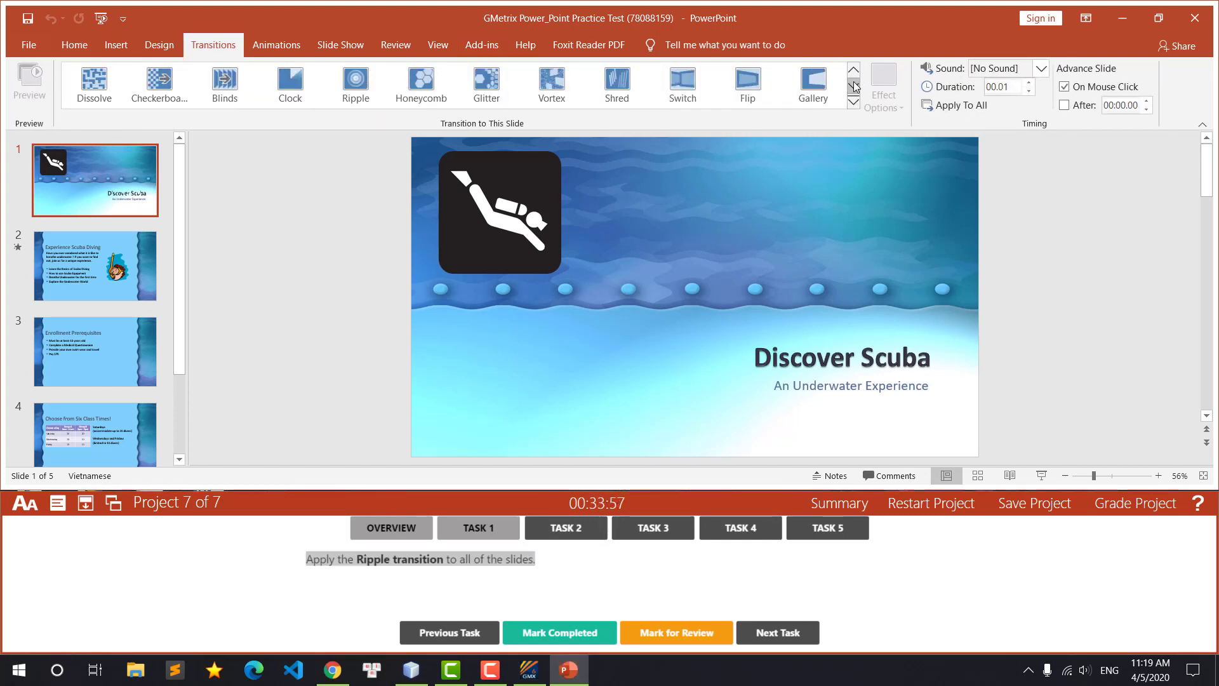
left_click(367, 76)
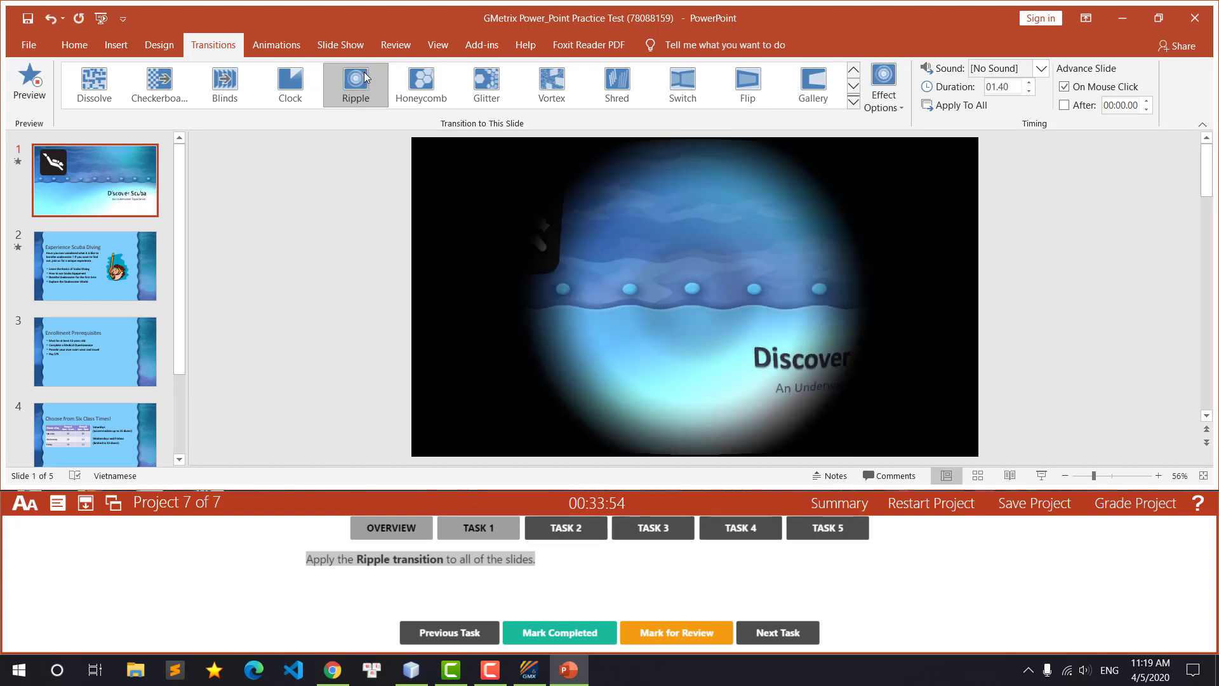
Step: Apply Ripple to all slides, confirm it on slide 2, and mark the task complete
left_click(127, 245)
left_click(95, 181)
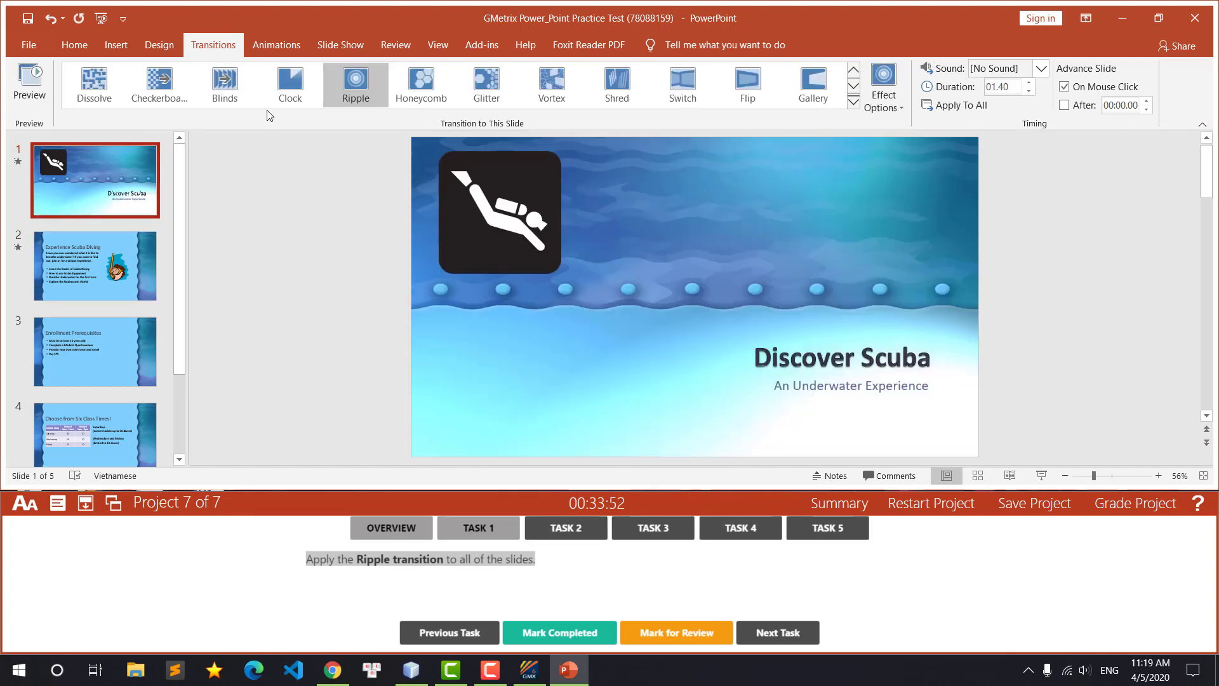
left_click(356, 83)
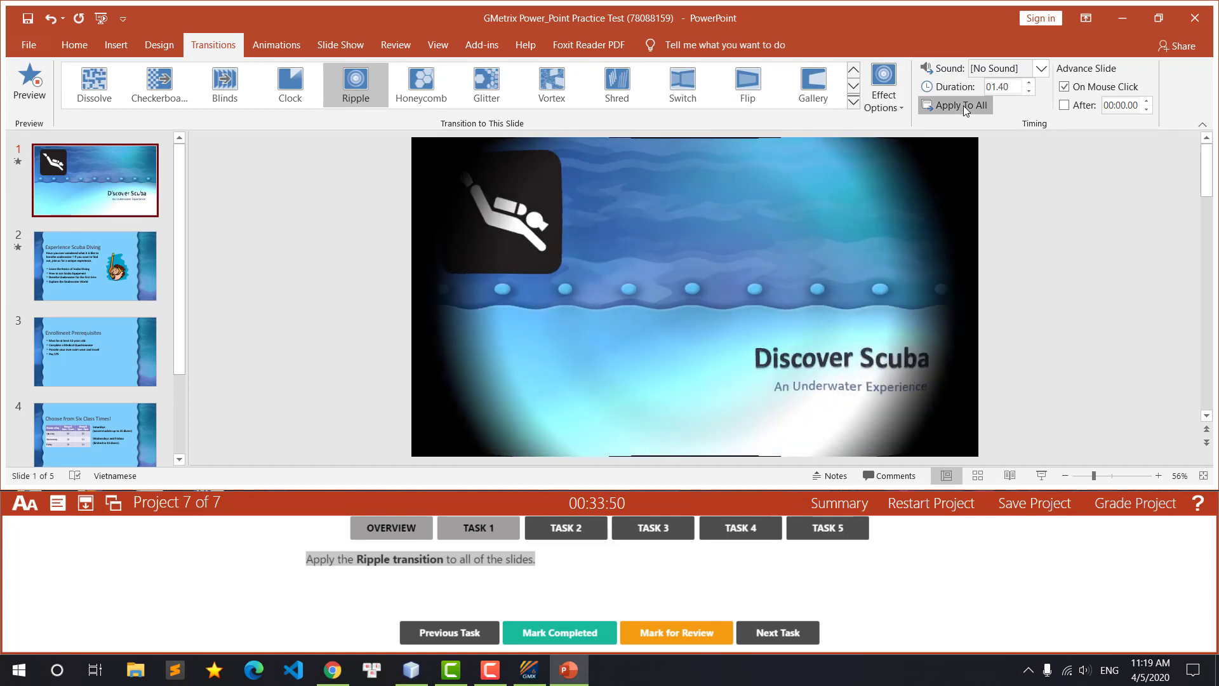
left_click(960, 105)
left_click(85, 268)
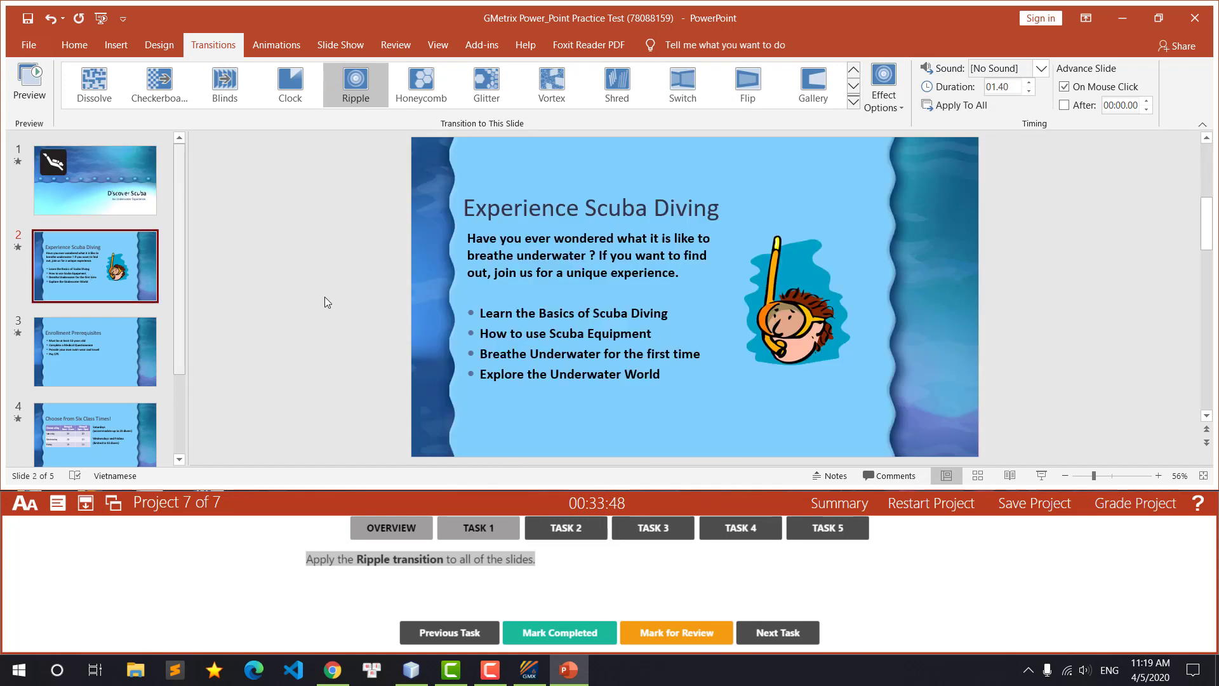
left_click(364, 83)
left_click(75, 189)
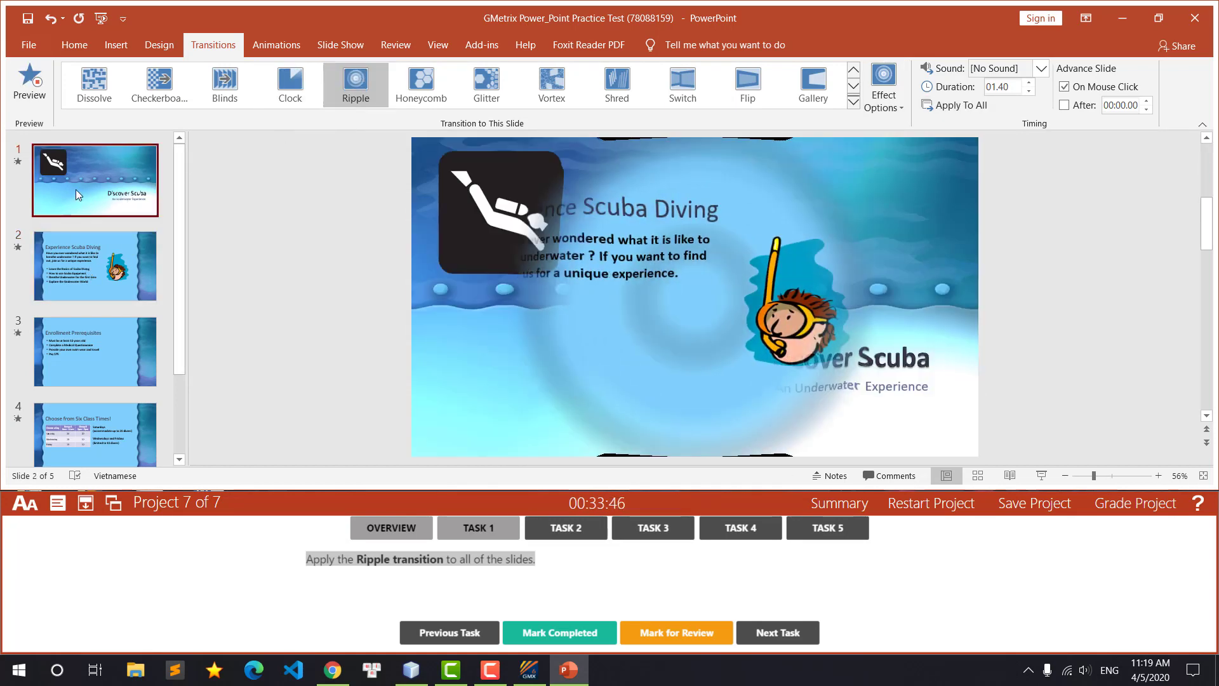
left_click(532, 631)
left_click(570, 539)
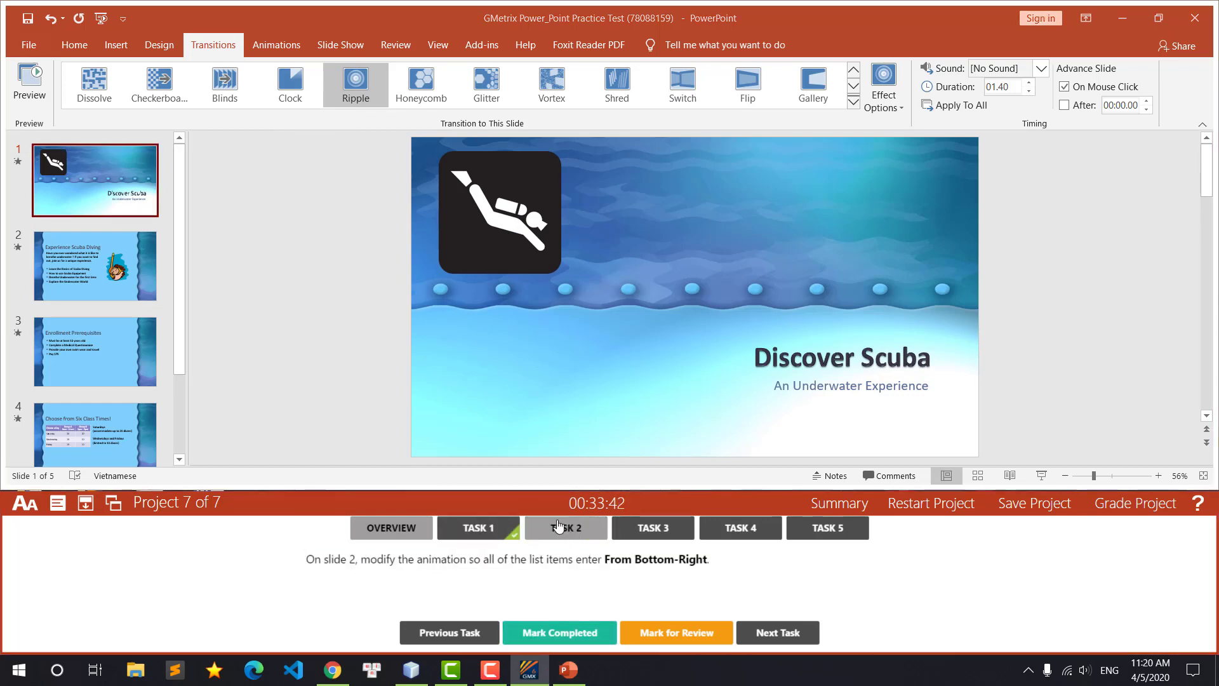
Step: Set slide 2's four bullet items to animate From Bottom-Right and mark the task complete
left_click(91, 261)
left_click(609, 333)
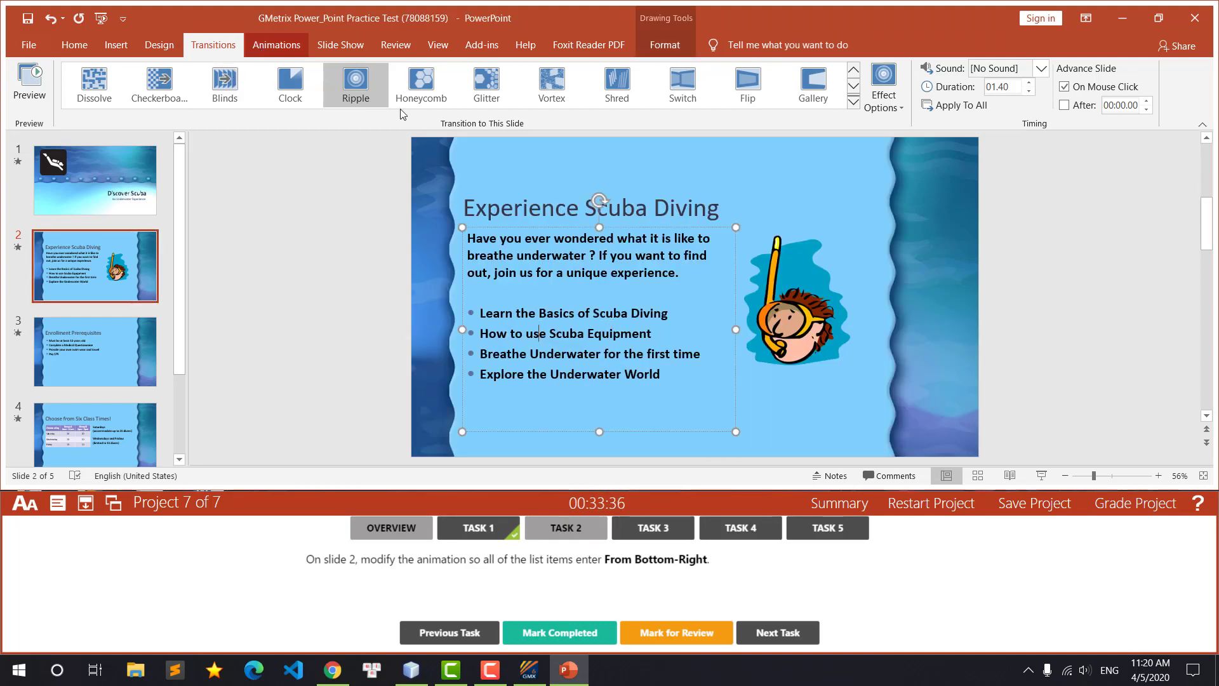
left_click(274, 46)
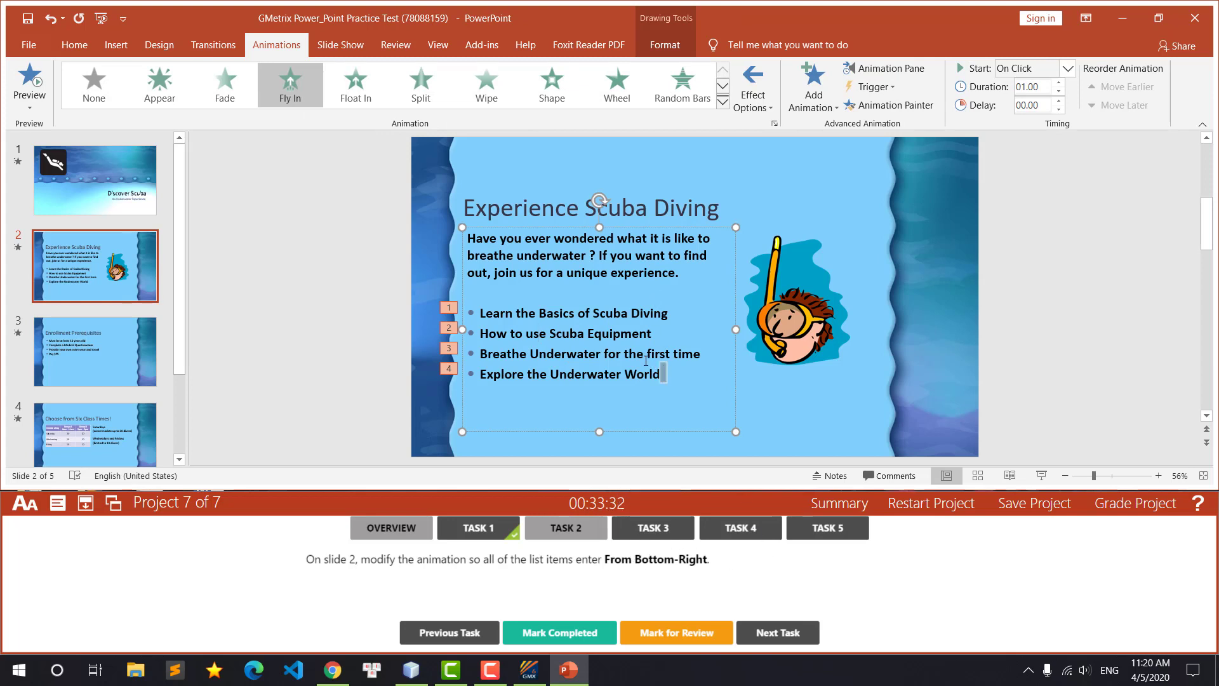
left_click_drag(664, 375, 480, 311)
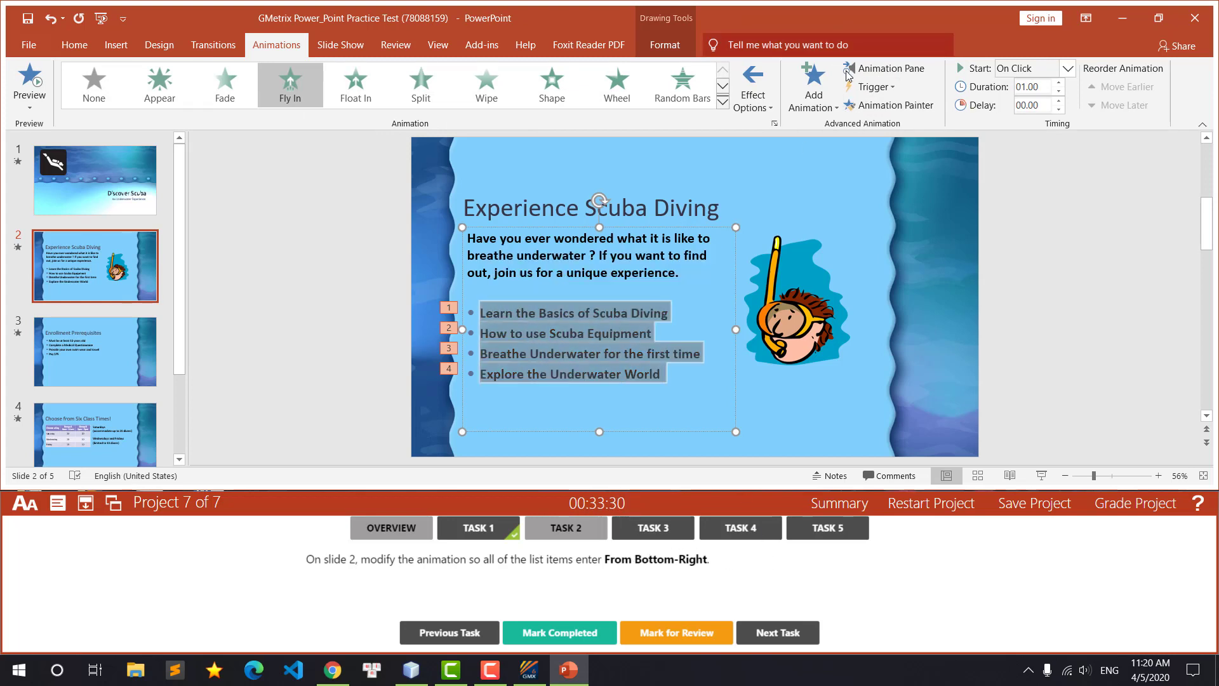
left_click(753, 89)
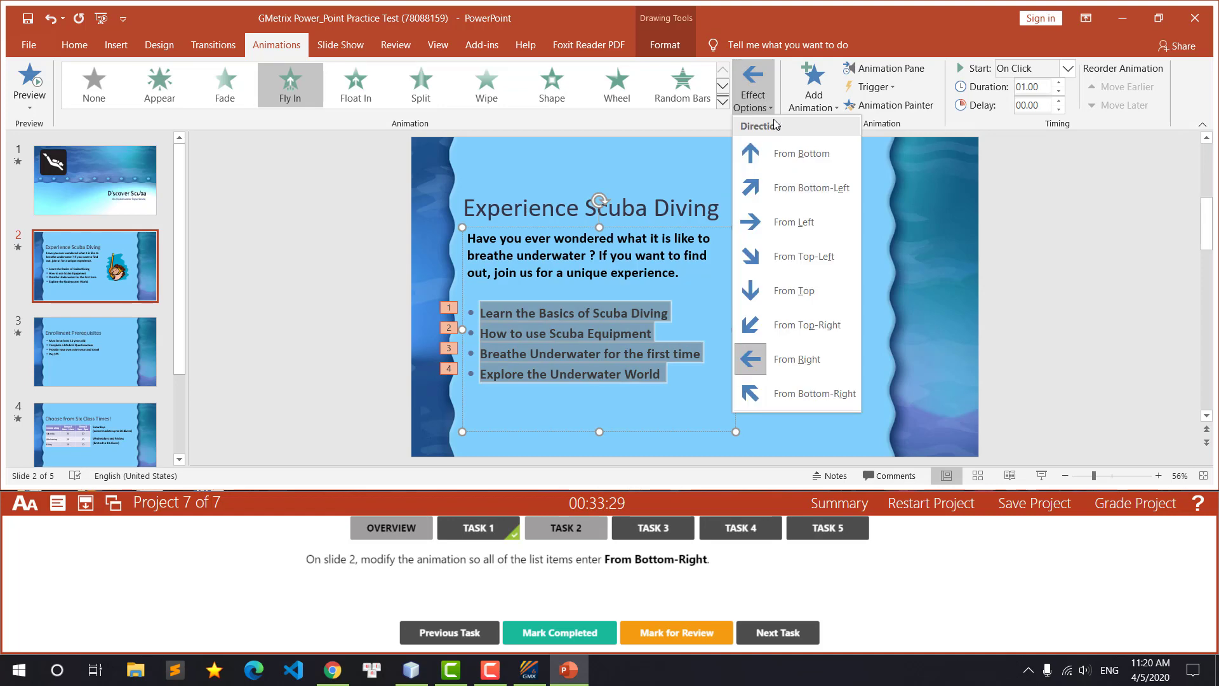
left_click(815, 394)
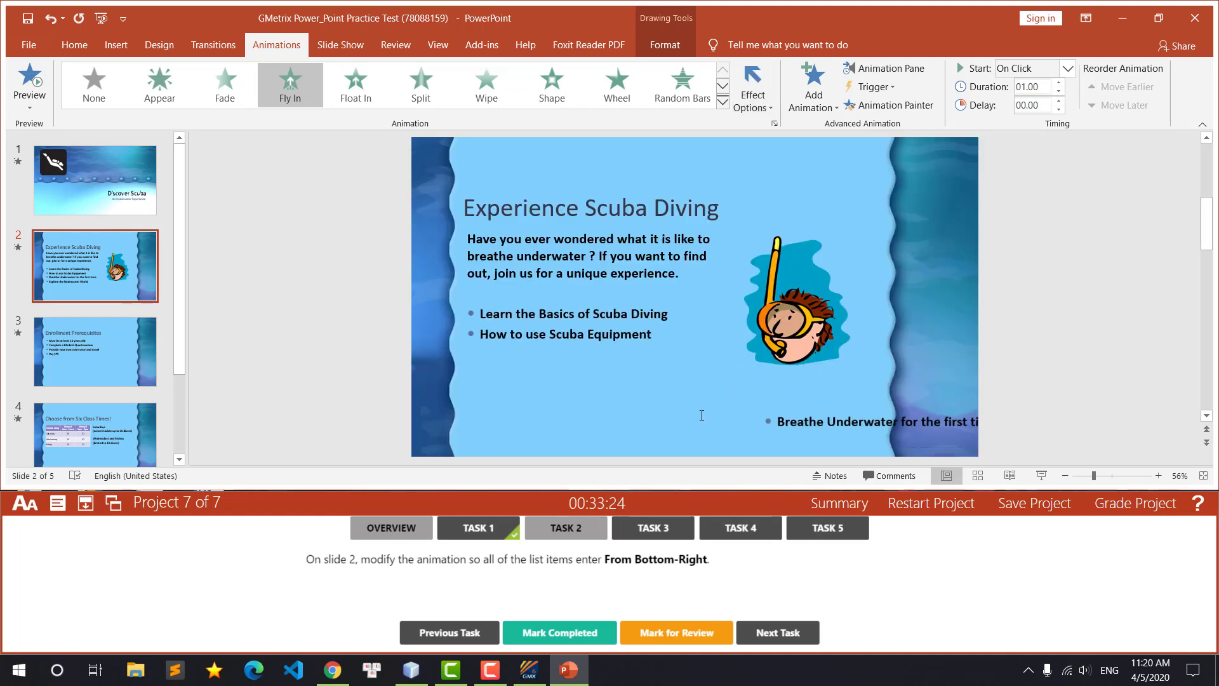
left_click(543, 634)
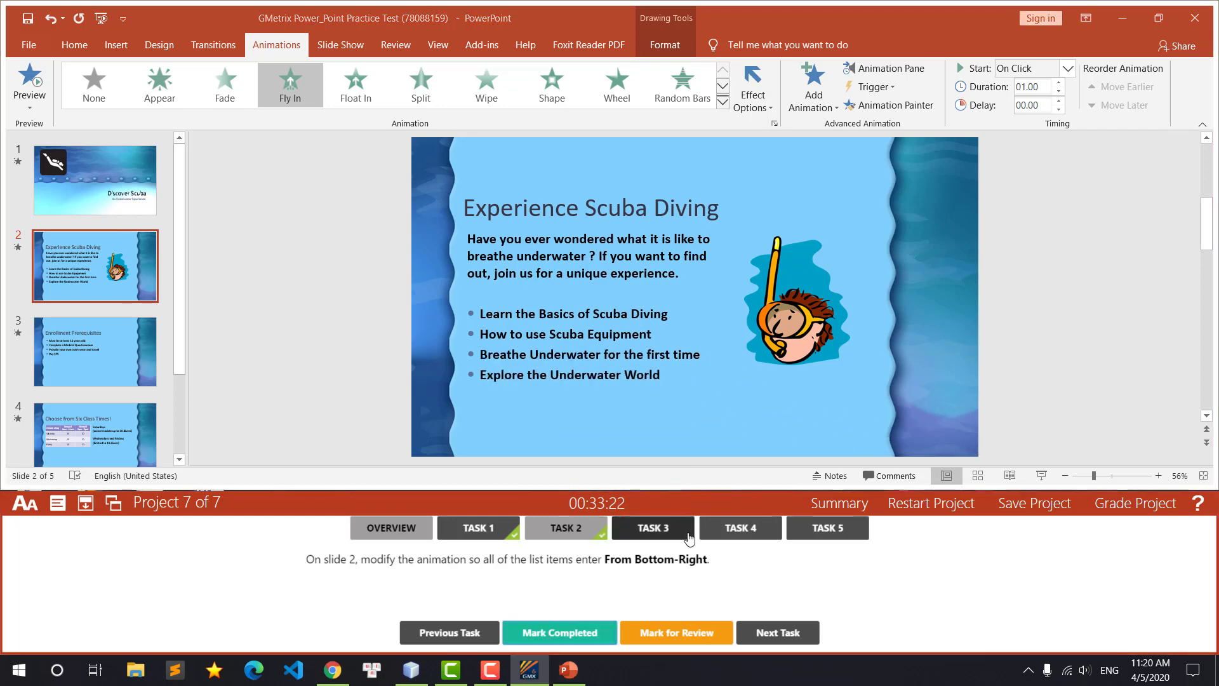
Step: Select 'Pay $75' on slide 3 and post the comment 'Update the fee to $90' on it
left_click(108, 352)
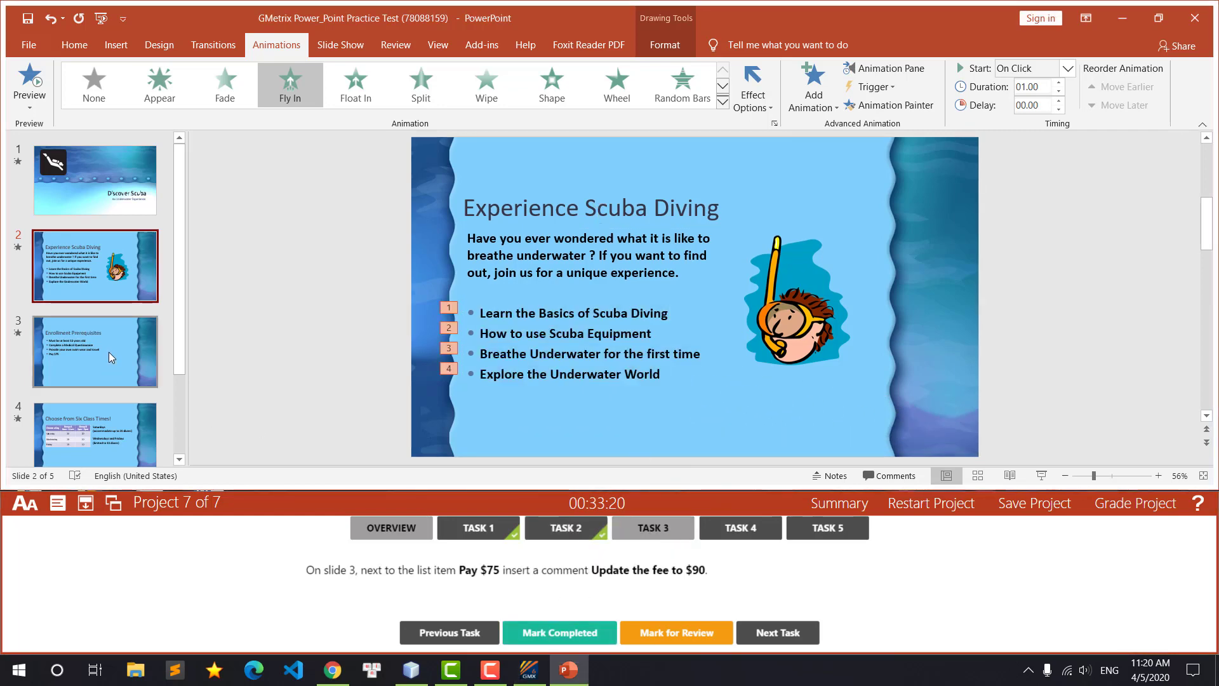
left_click(528, 306)
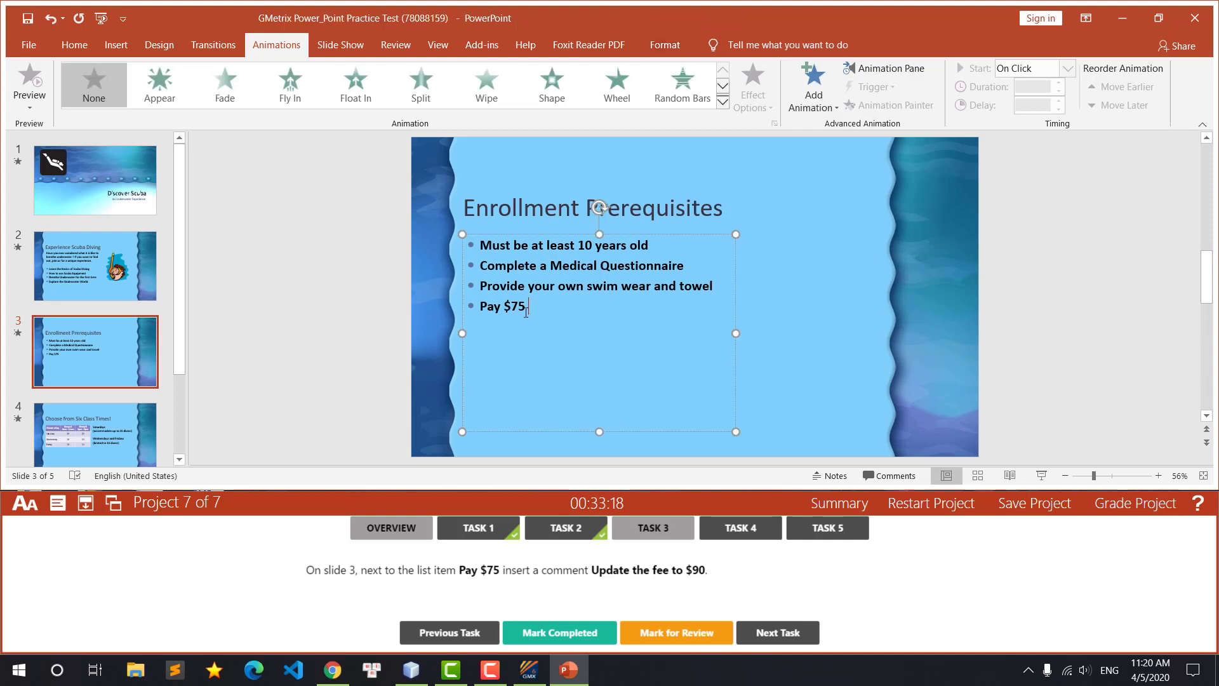
left_click_drag(528, 307, 481, 307)
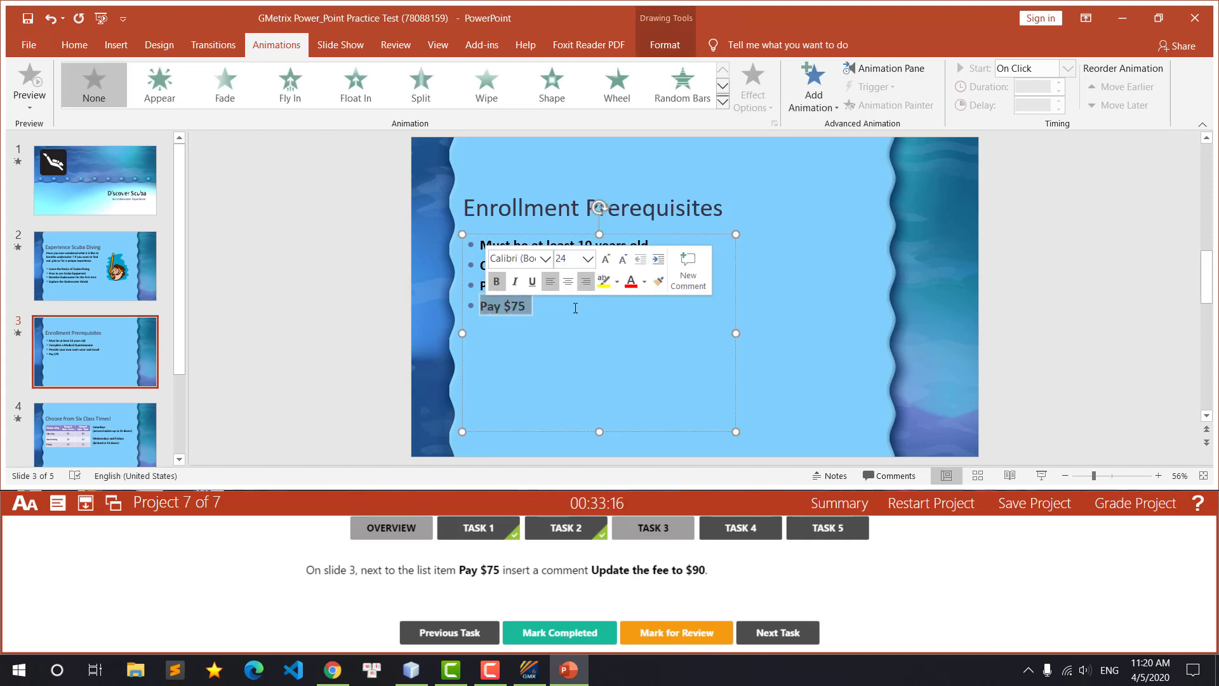
left_click(892, 475)
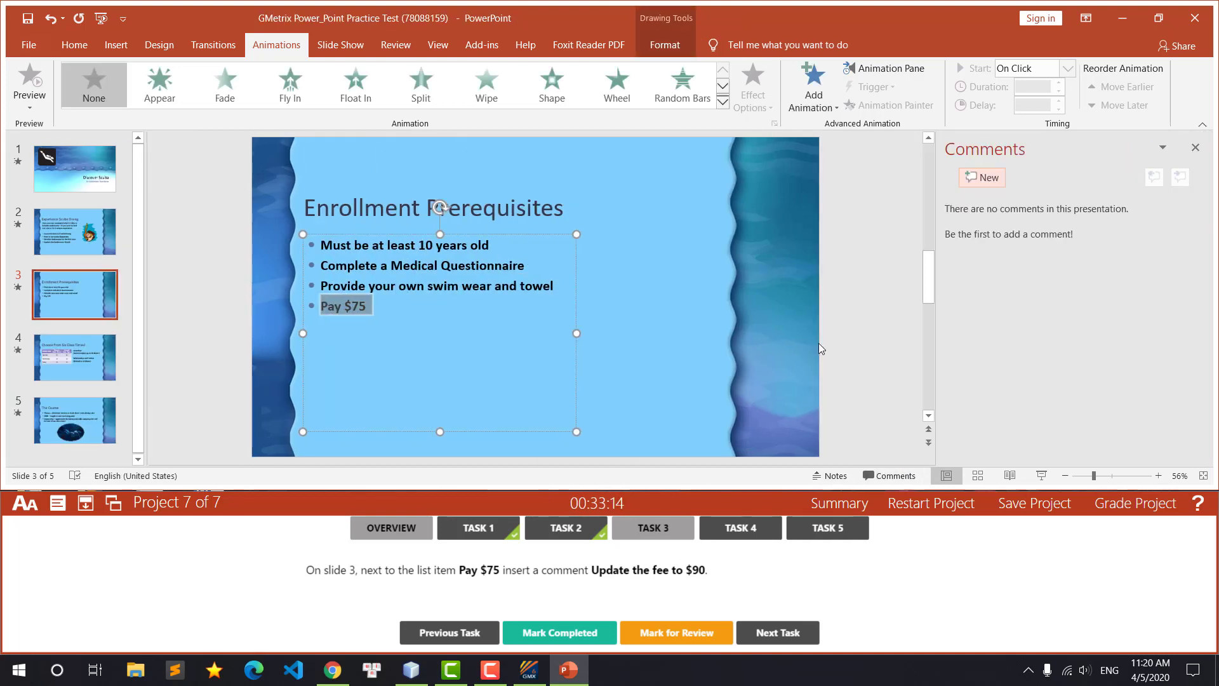
left_click(714, 573)
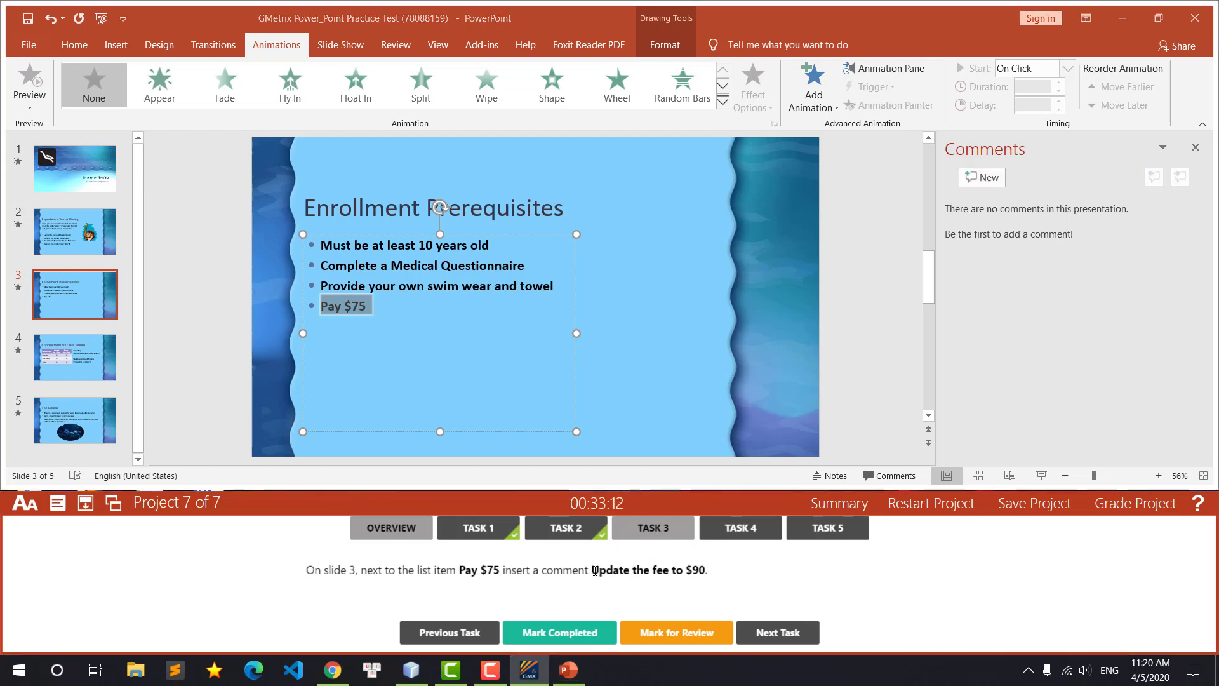
left_click_drag(595, 570, 702, 570)
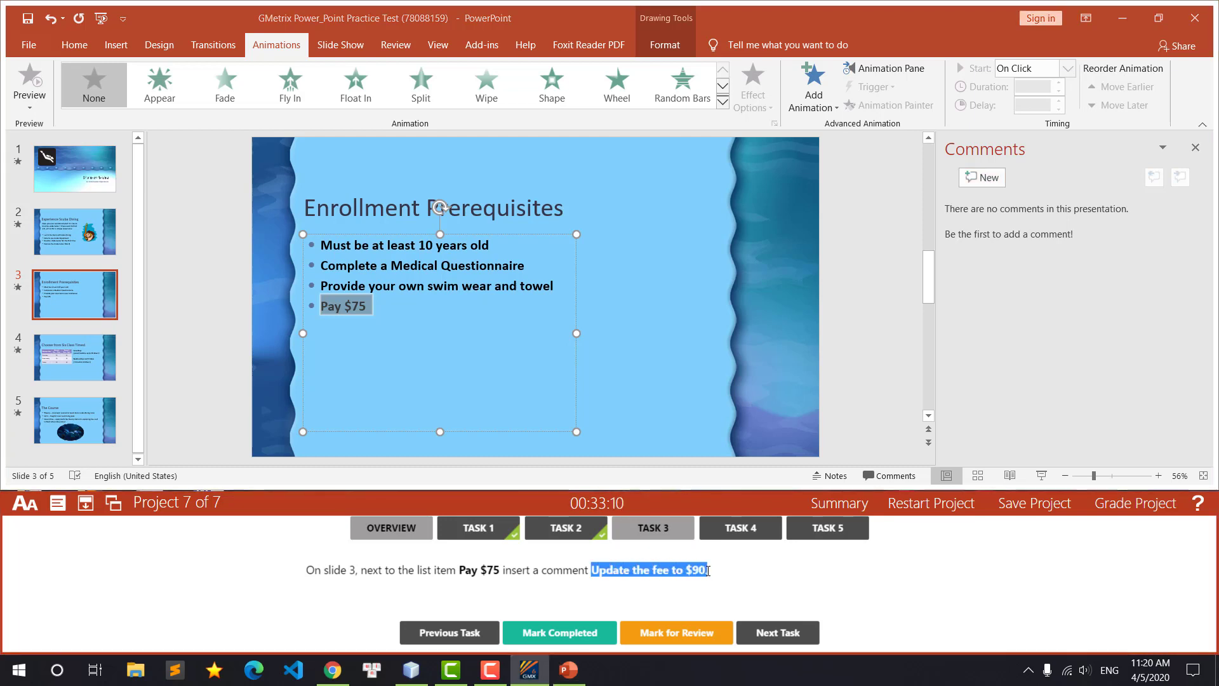
left_click(993, 179)
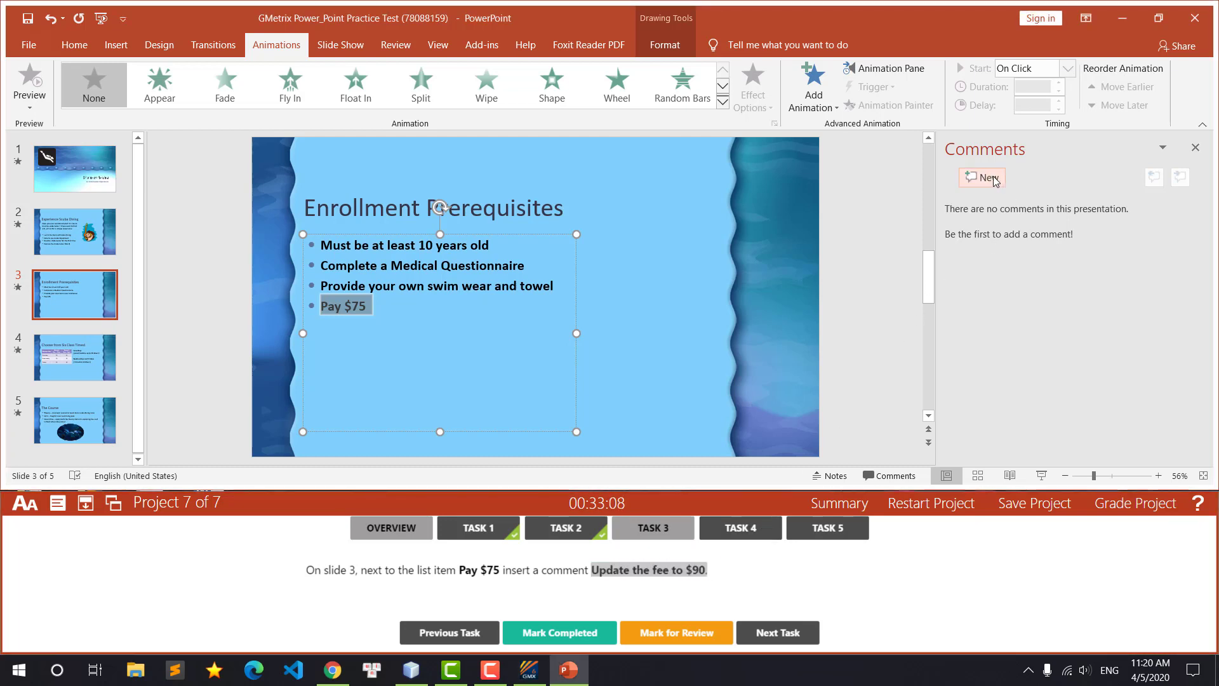
left_click(993, 179)
type("Update the fee to $90.")
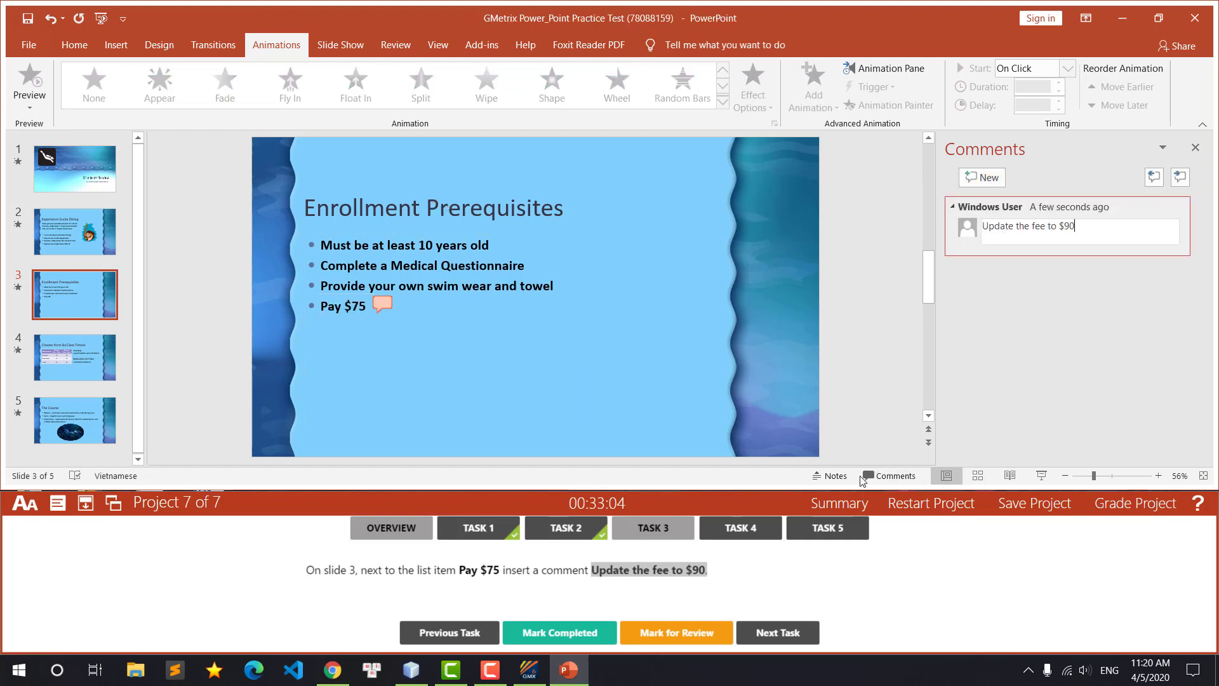
left_click(882, 336)
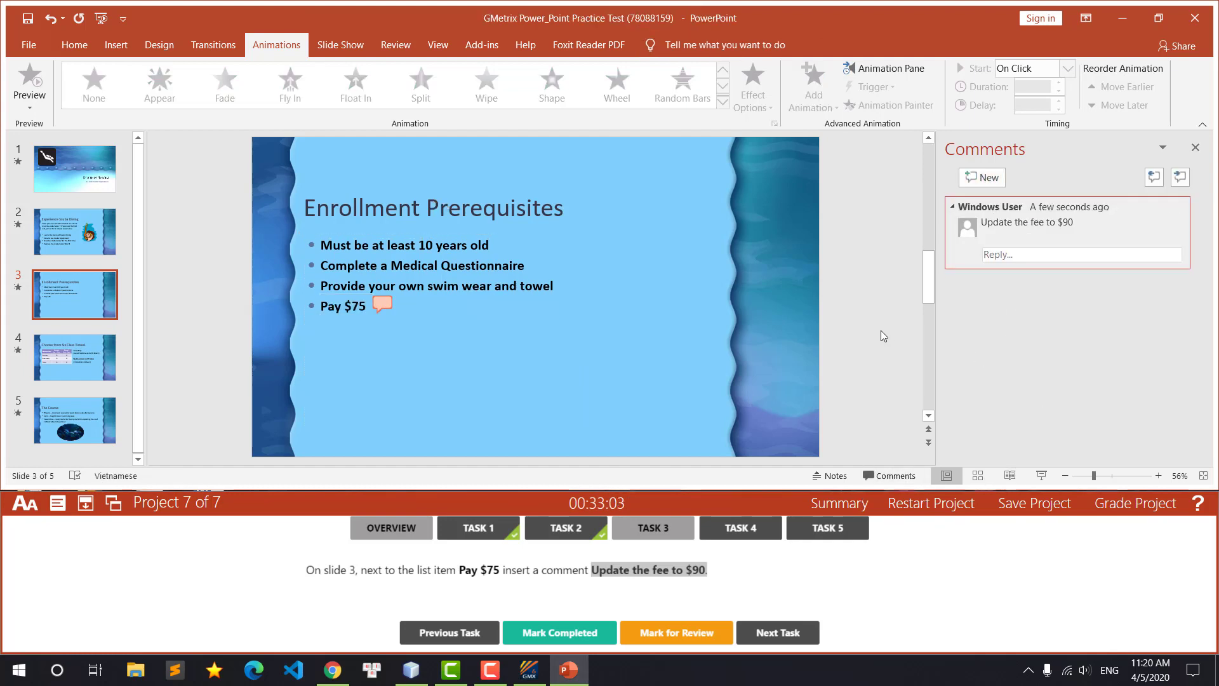
Step: Mark the comment task complete and go to slide 5, The Course
left_click(606, 626)
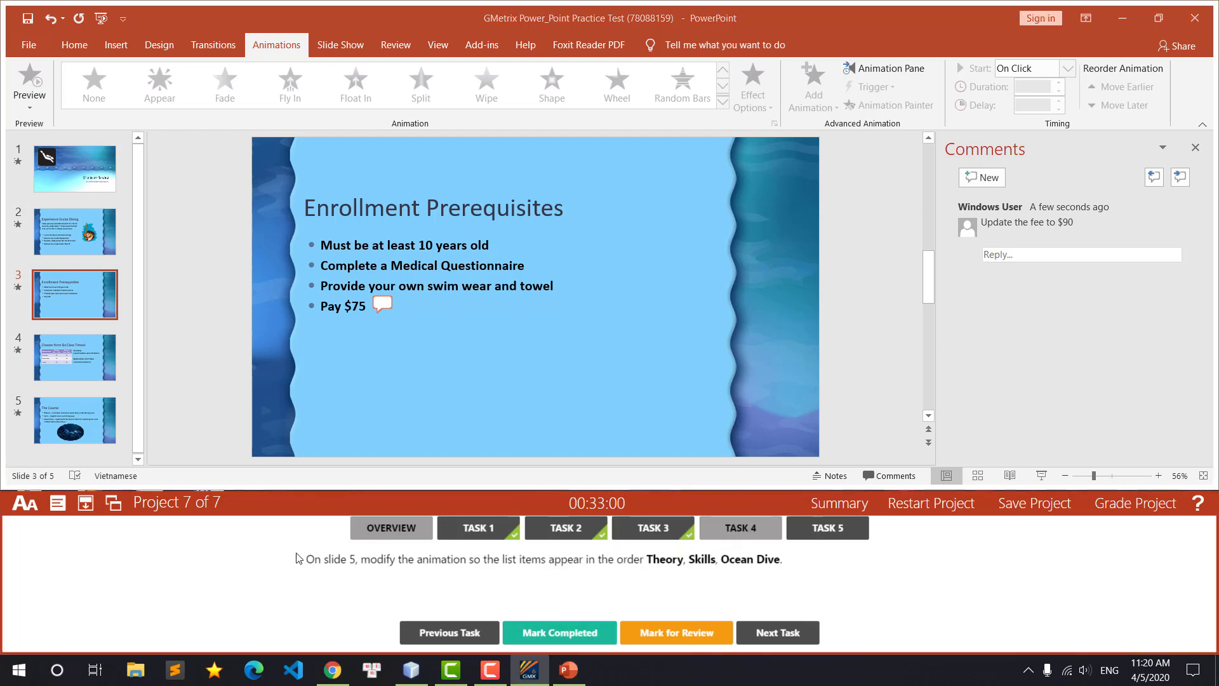
left_click(67, 422)
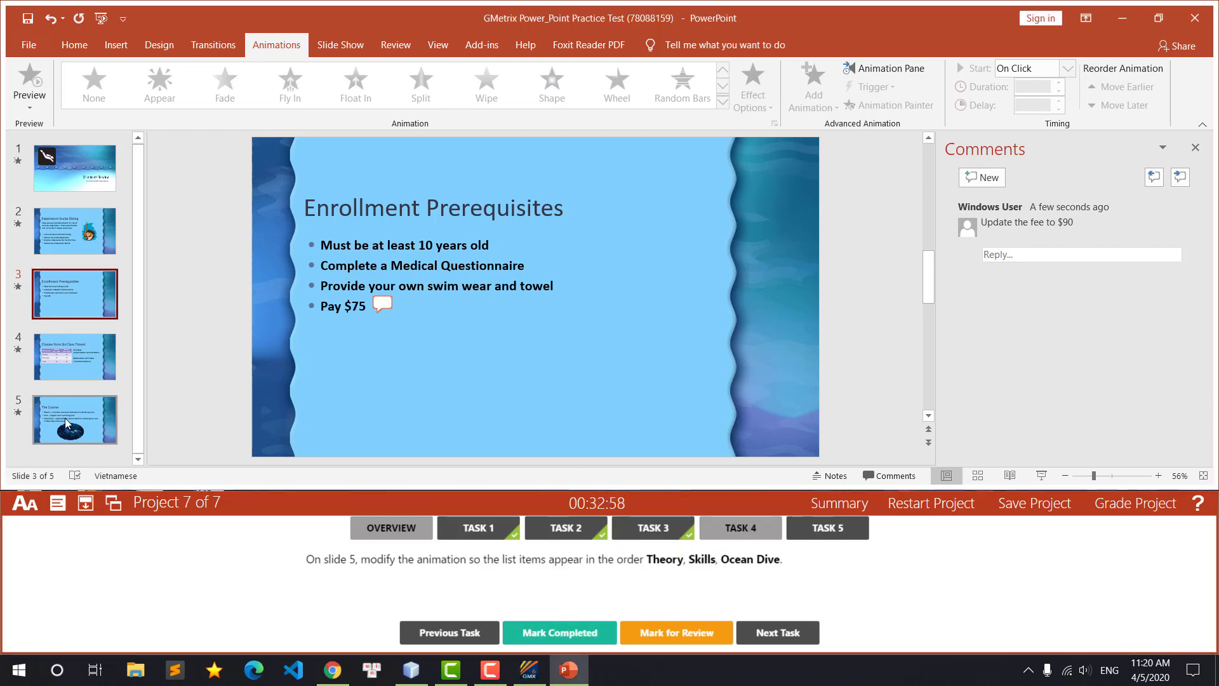
left_click(67, 422)
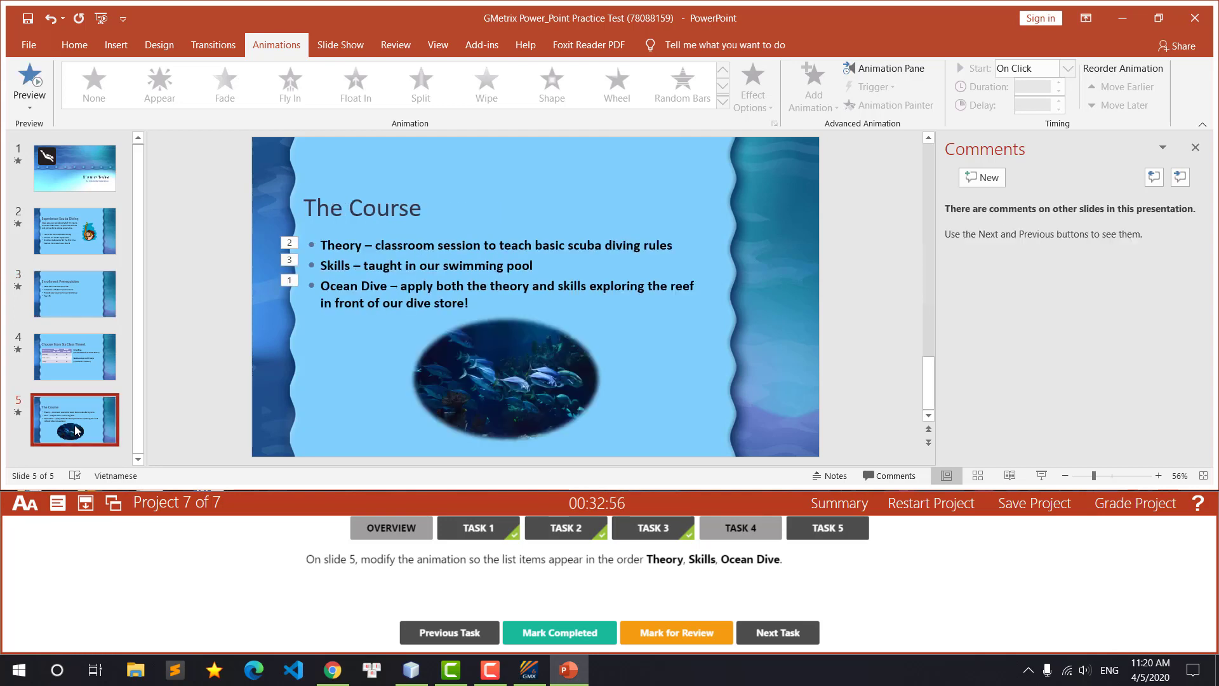
Step: Move the Theory animation first and Skills ahead of Ocean Dive, then mark it complete
left_click(291, 244)
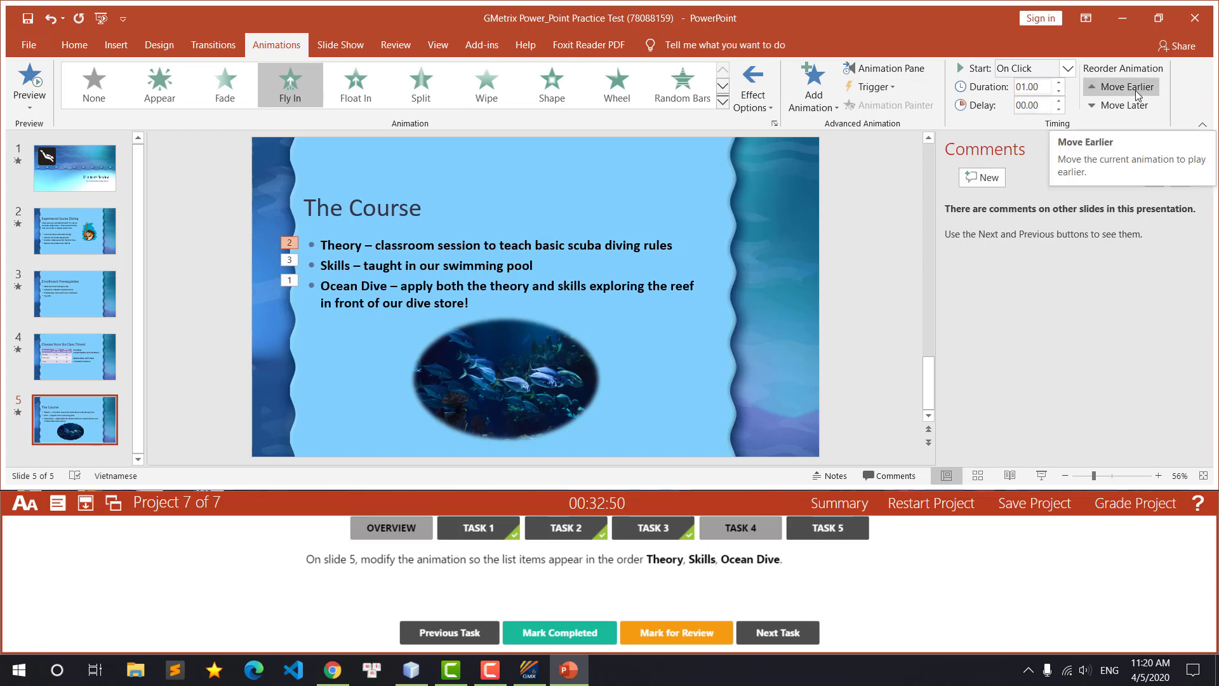
left_click(1138, 96)
left_click(289, 260)
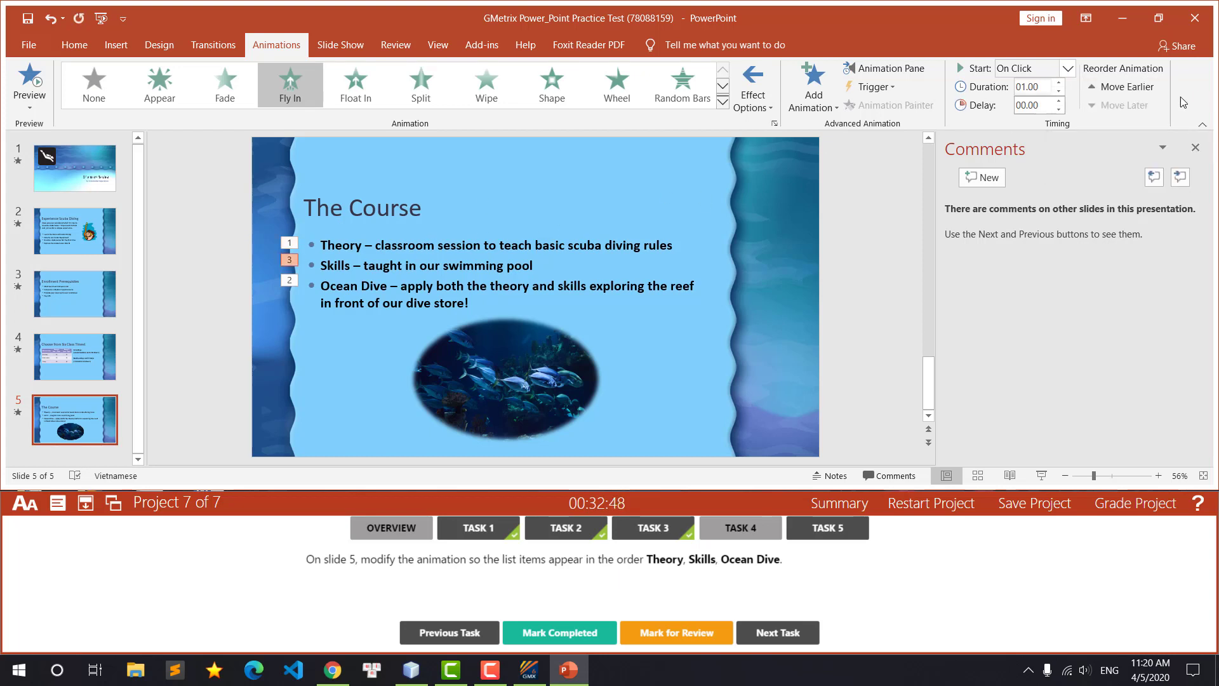
left_click(1124, 87)
left_click(560, 633)
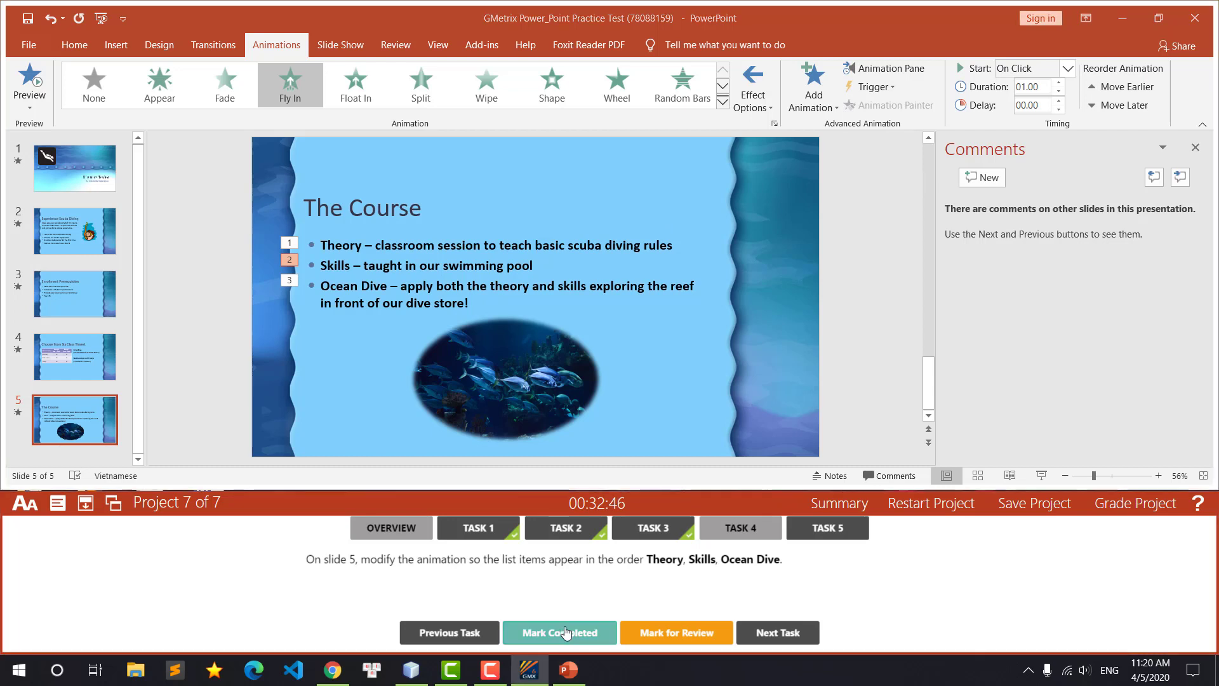
left_click(819, 528)
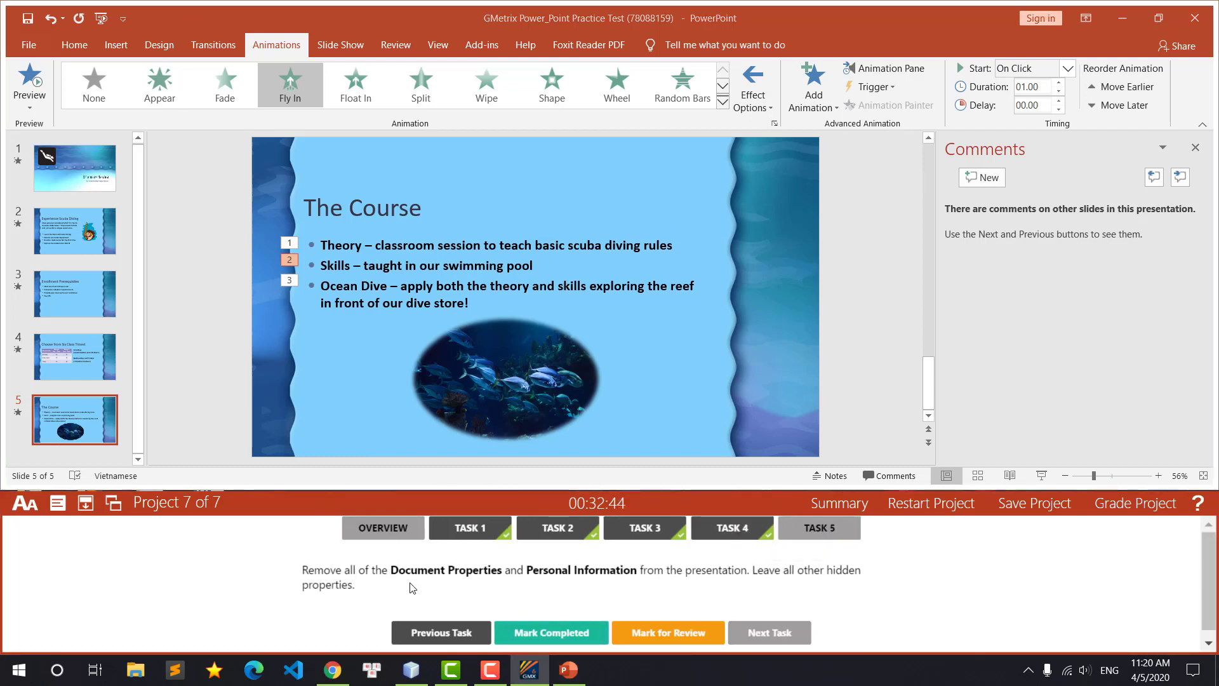
Step: Launch the Document Inspector from File > Info > Check for Issues, saving the presentation first
left_click_drag(303, 569, 638, 570)
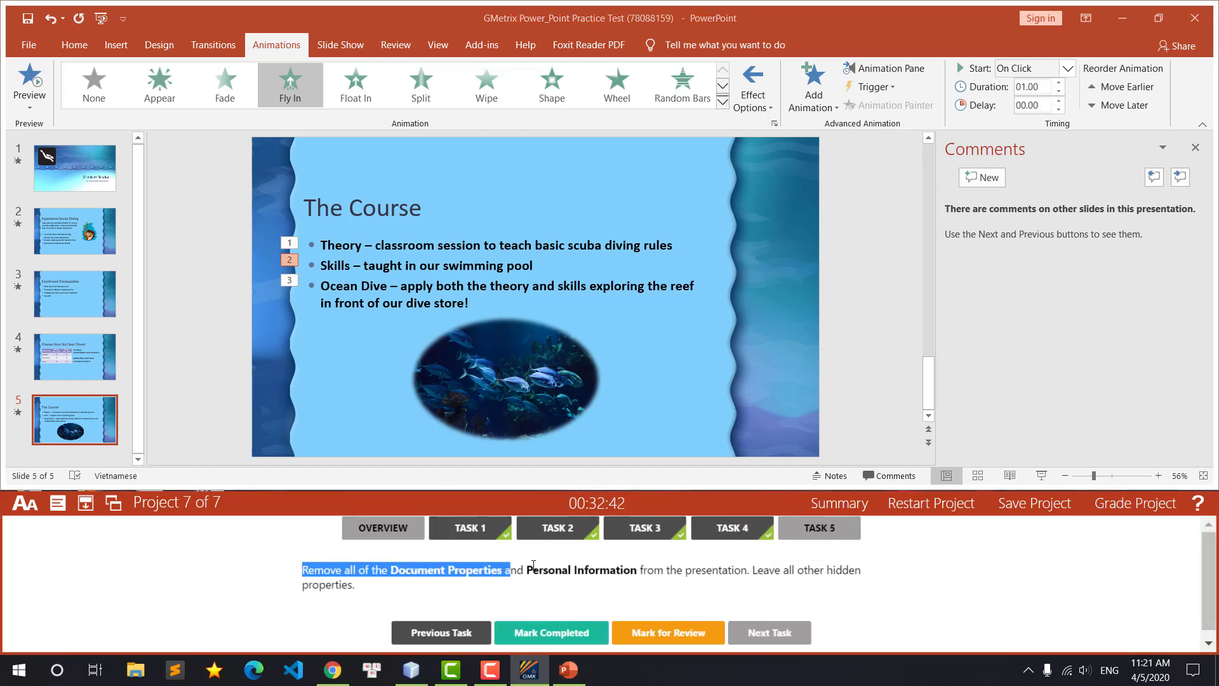
left_click(24, 46)
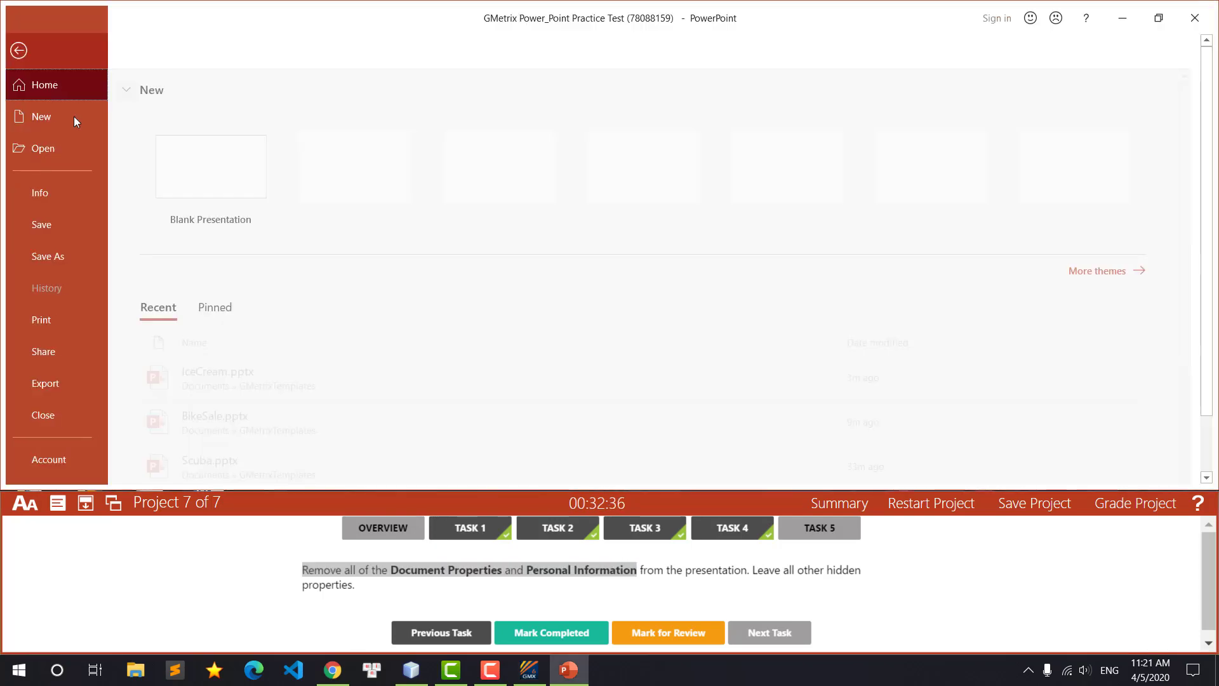
left_click(50, 195)
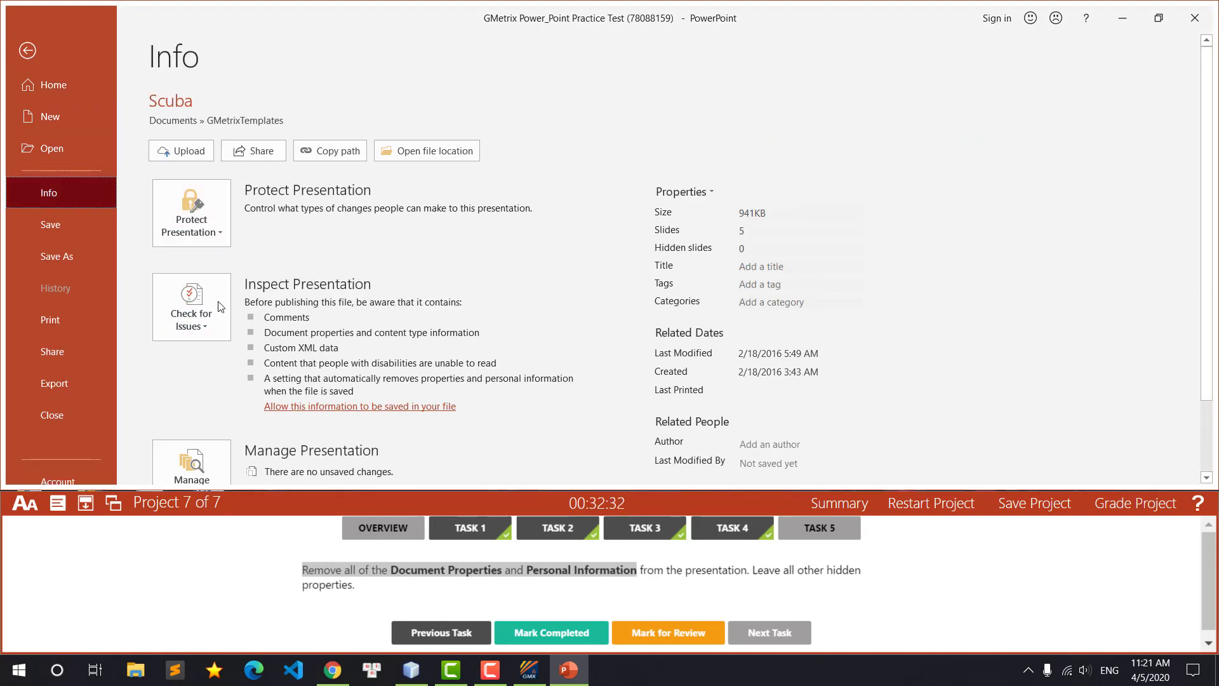
left_click(222, 325)
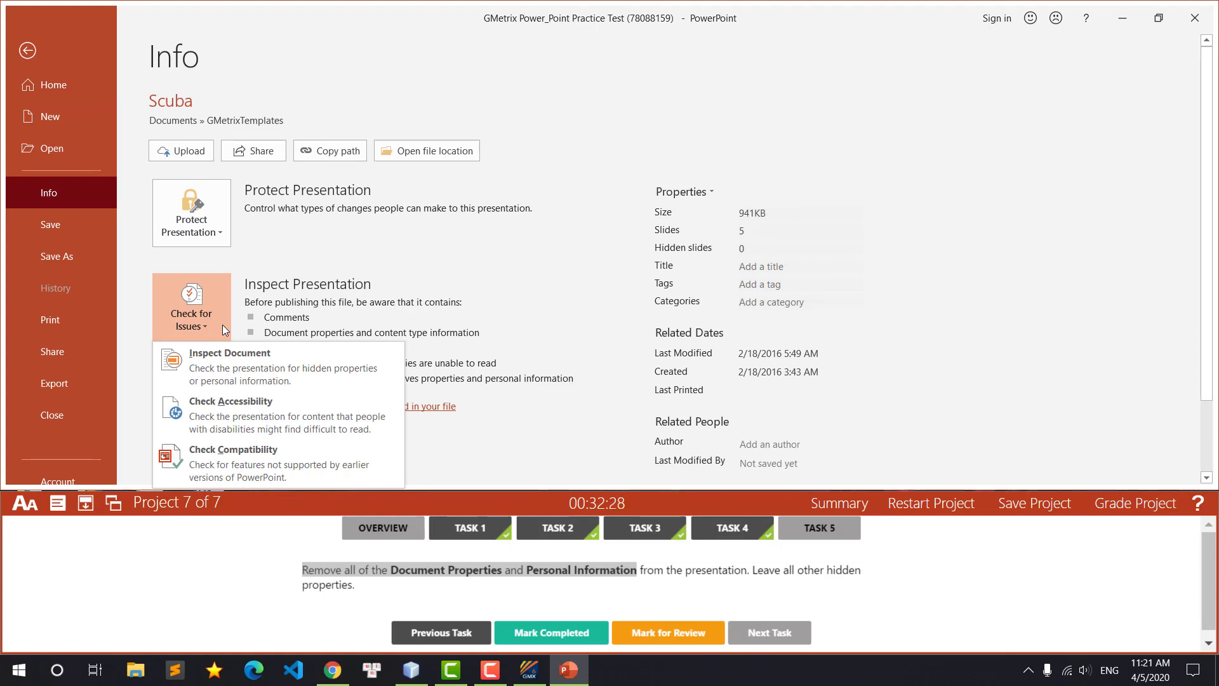
left_click(275, 377)
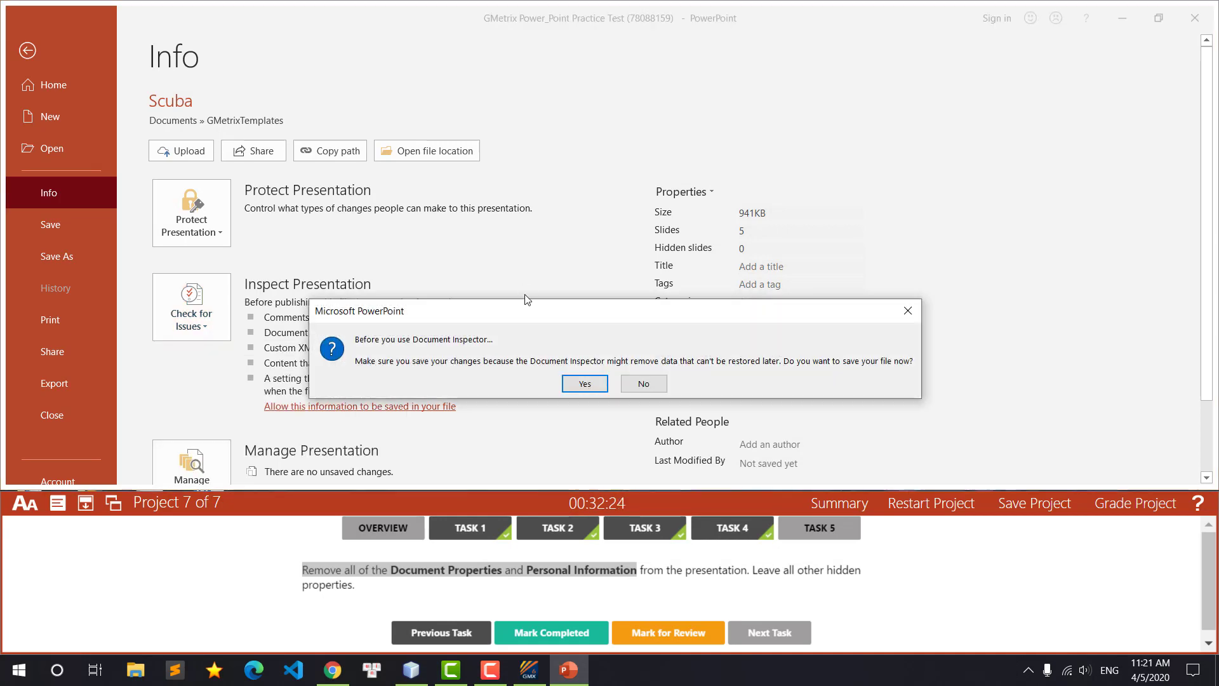
left_click(584, 383)
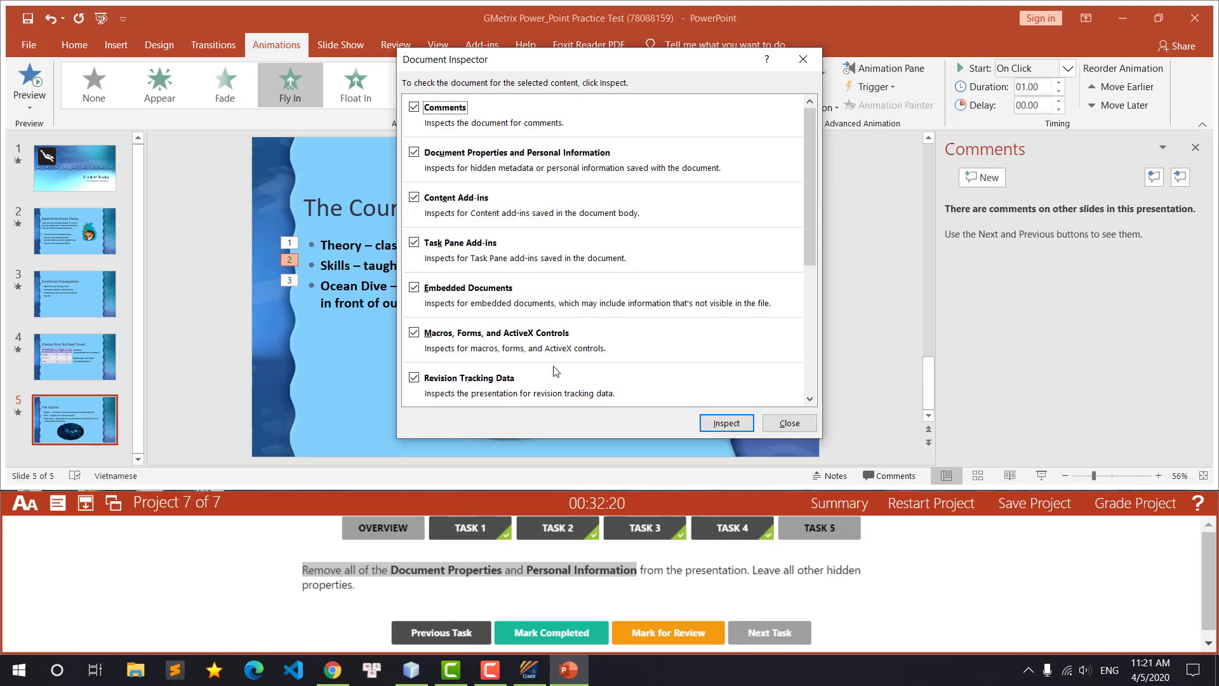
Step: Inspect and Remove All Document Properties and Personal Information, then mark the task complete
left_click_drag(810, 184, 825, 76)
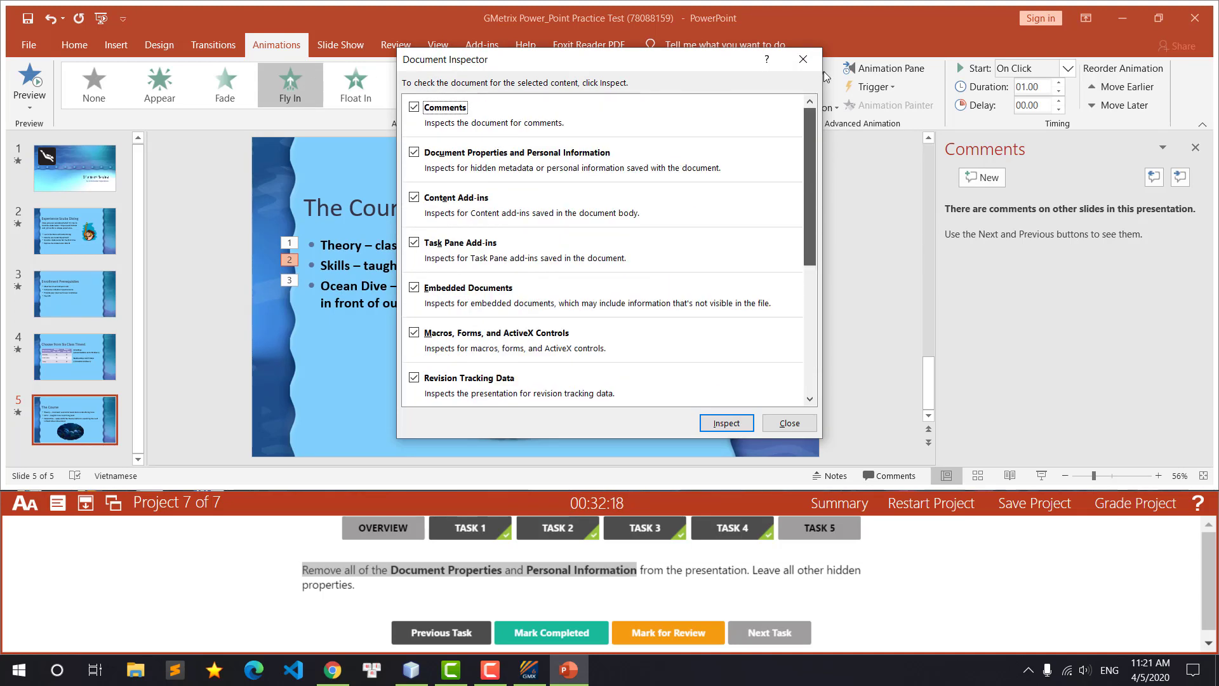
left_click(725, 423)
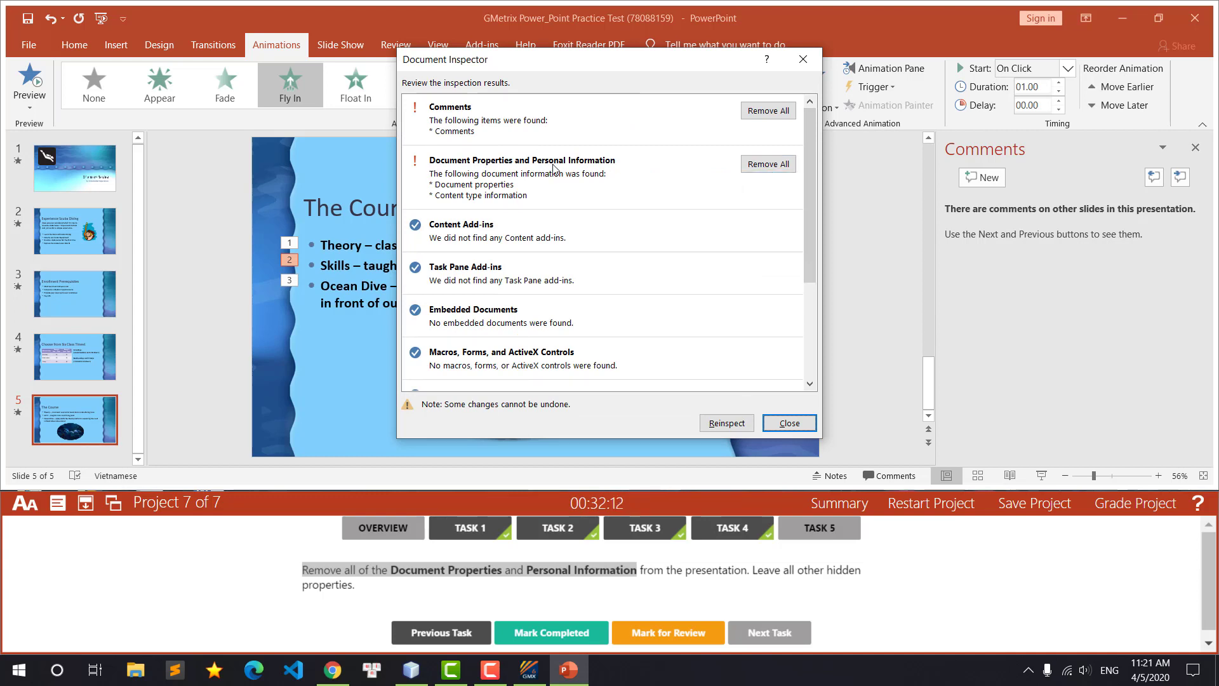
left_click(769, 163)
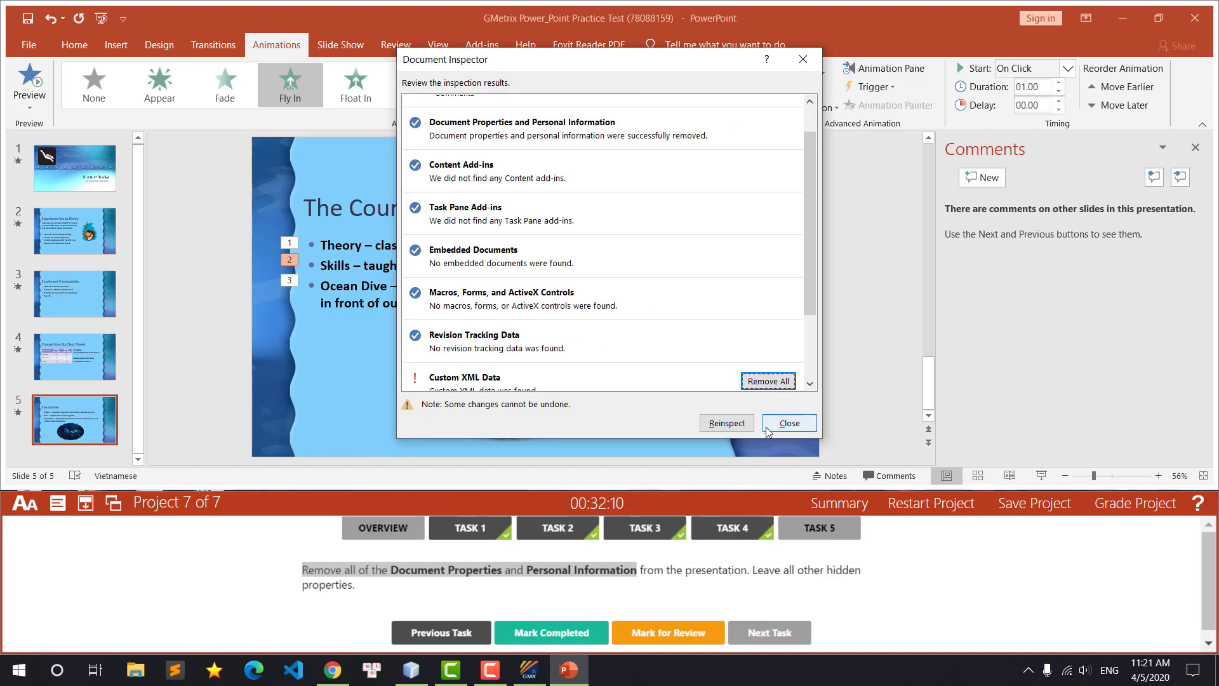
left_click(789, 424)
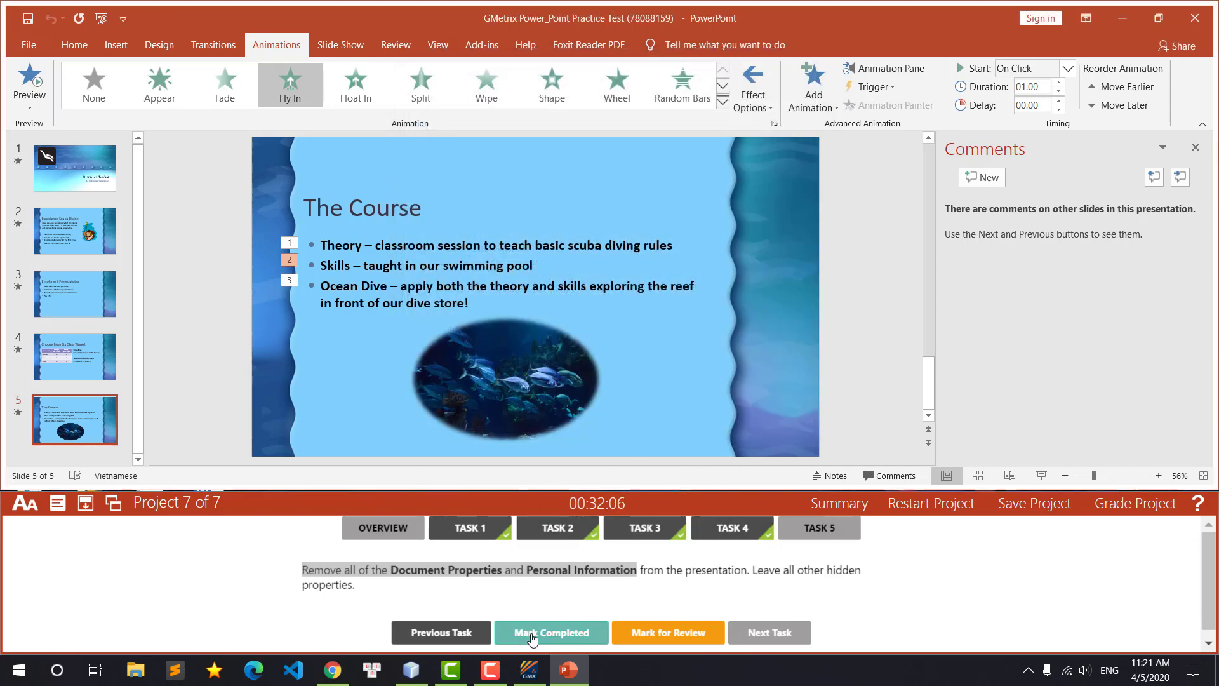
left_click(531, 636)
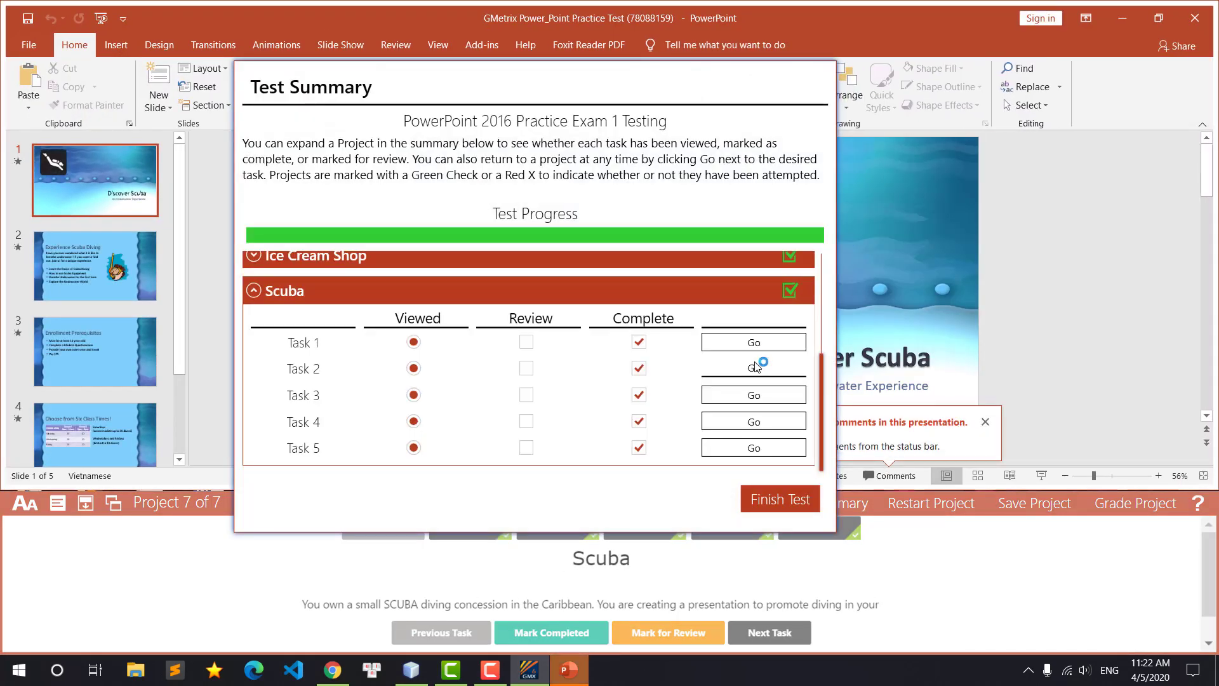
Step: Finish the test and confirm Yes in the GMetrix dialog to submit it for grading
left_click(785, 501)
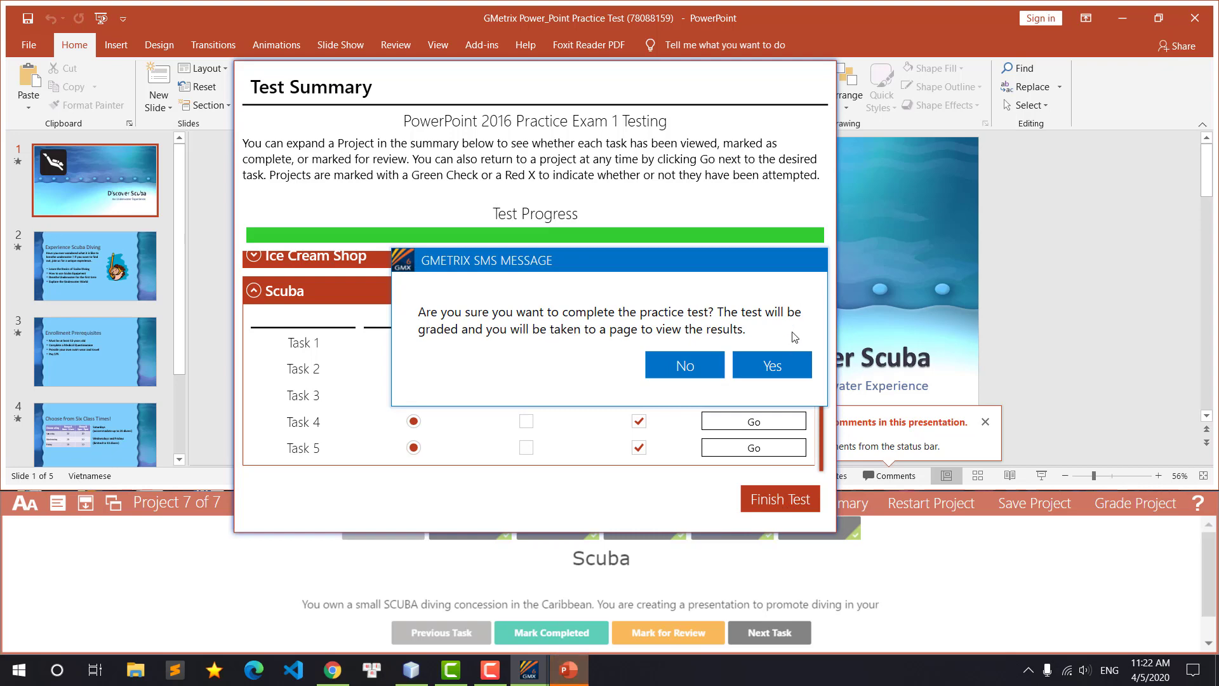
left_click(774, 366)
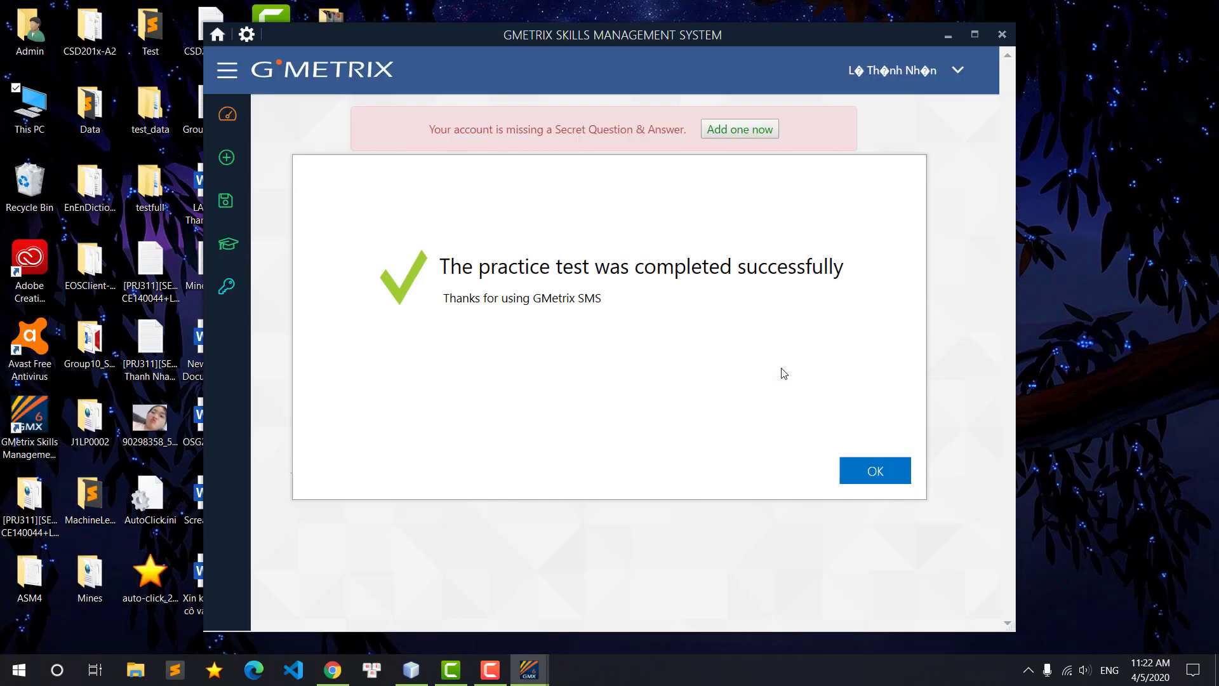
Step: Dismiss the completion message and review the results page showing a 942/1000 pass
left_click(883, 469)
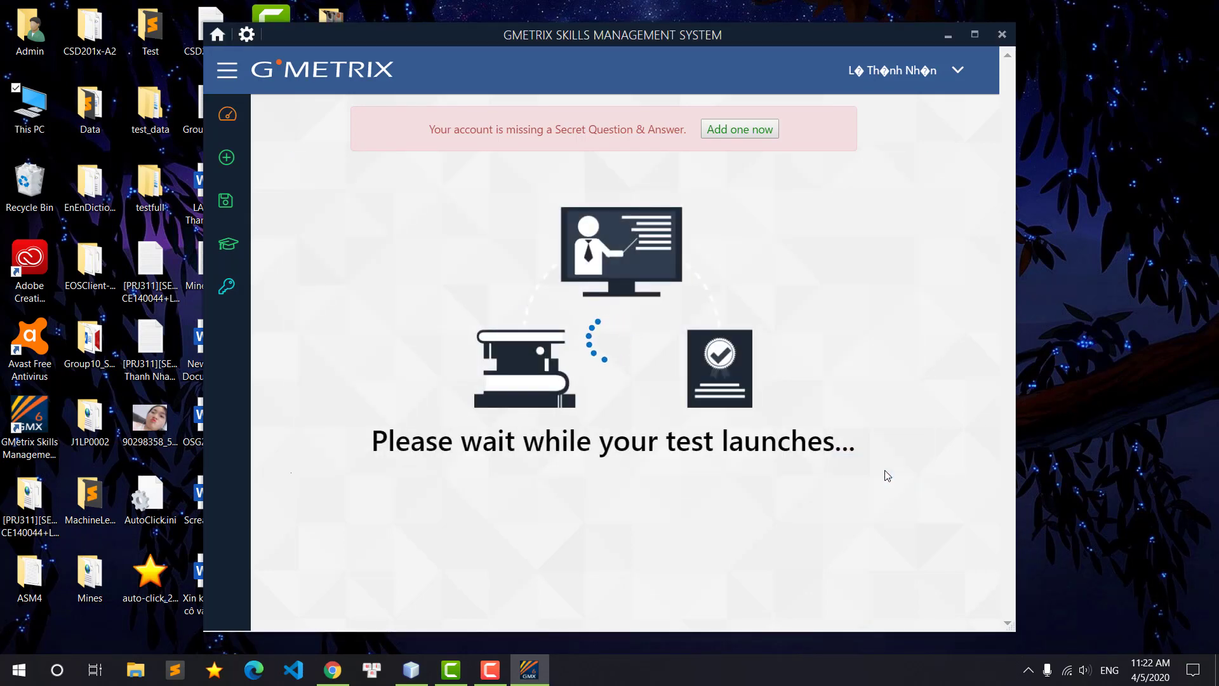
scroll(907, 449, "down", 5)
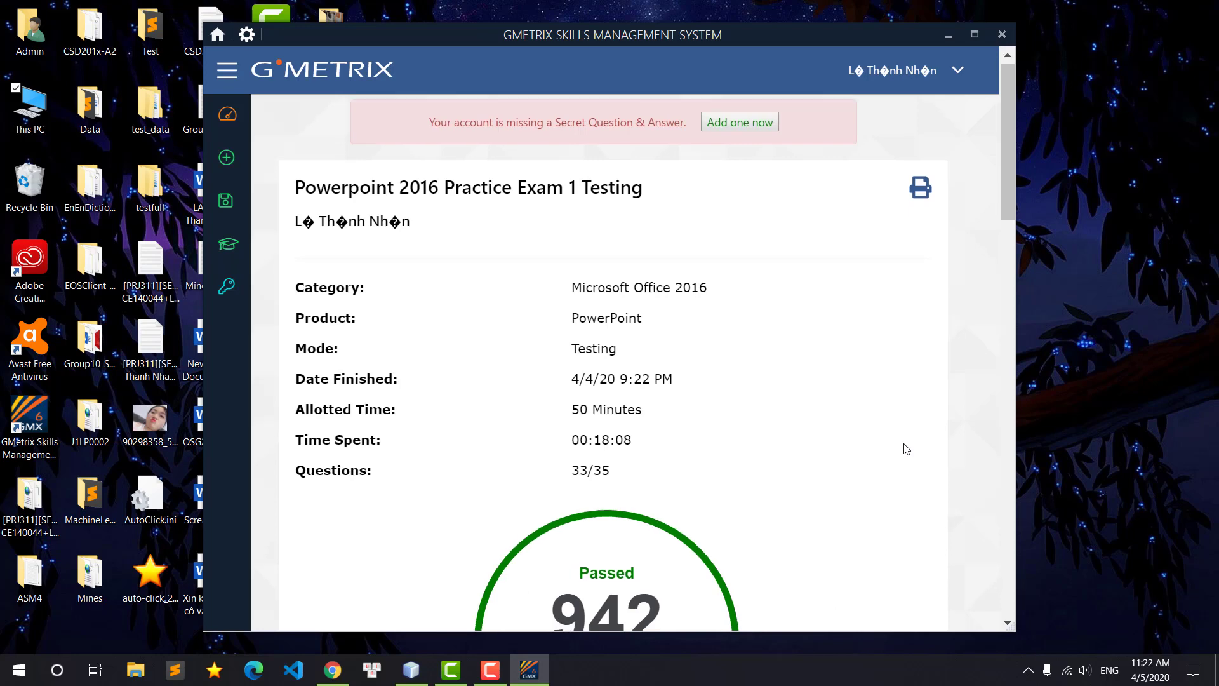
scroll(622, 331, "down", 3)
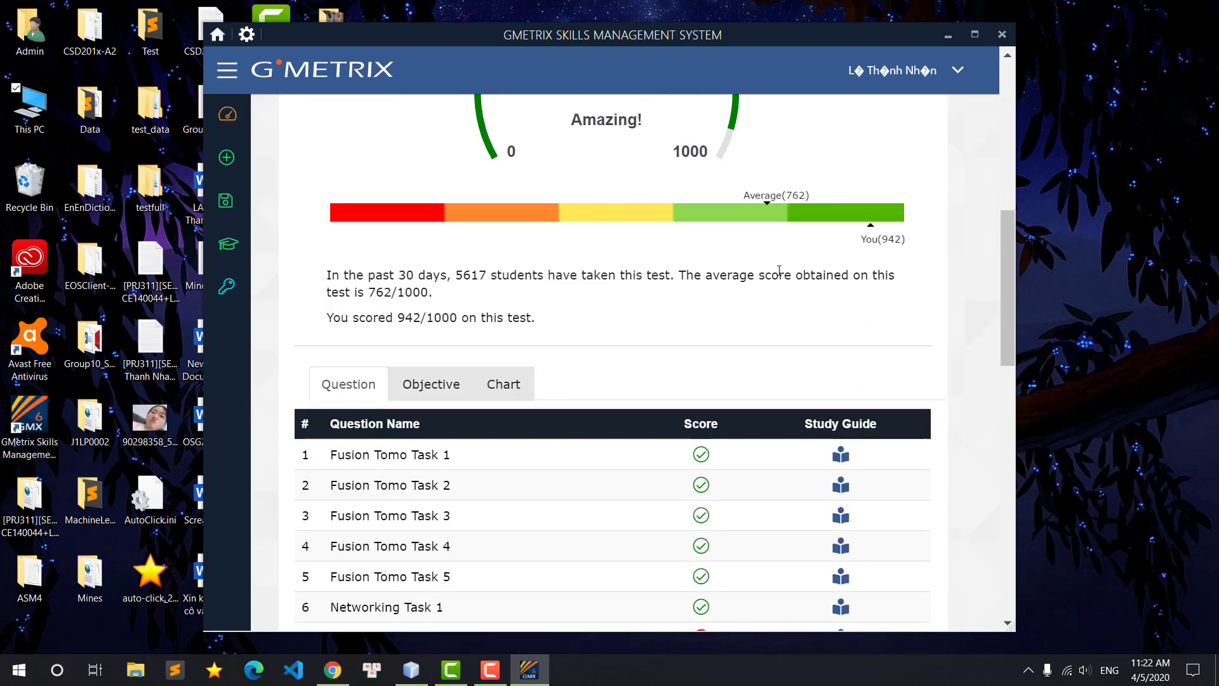
scroll(780, 280, "up", 3)
scroll(779, 283, "down", 5)
scroll(780, 282, "down", 5)
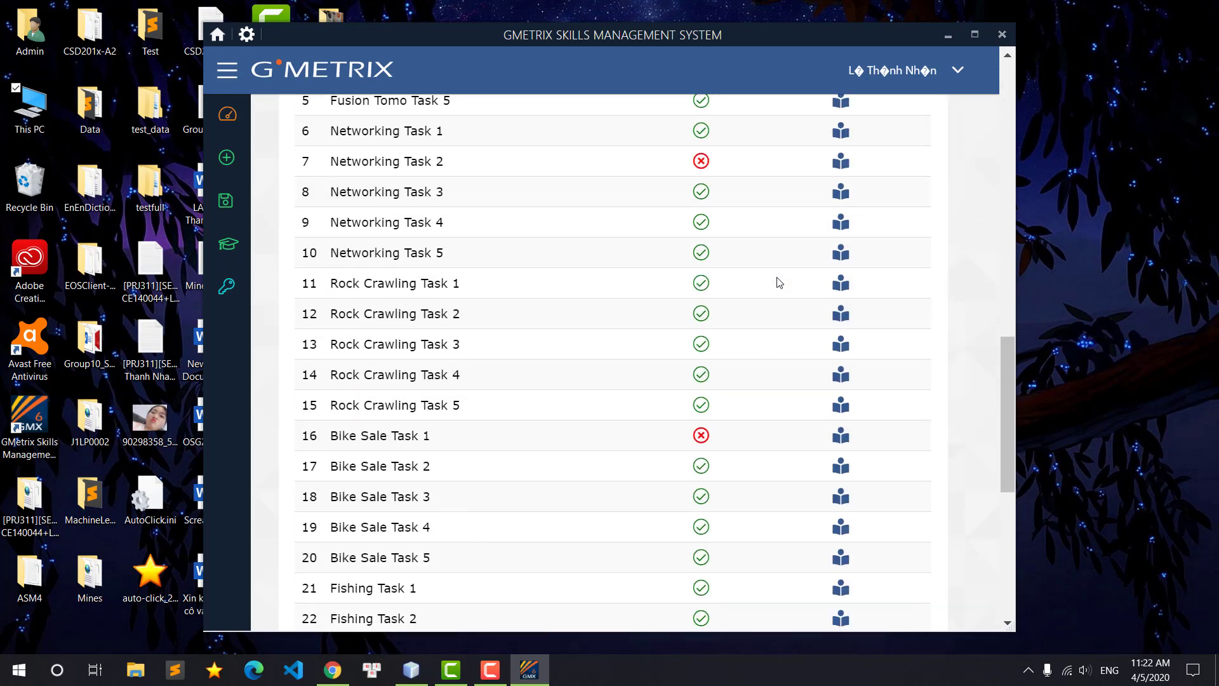
scroll(780, 283, "down", 4)
scroll(780, 283, "down", 3)
scroll(780, 283, "up", 6)
scroll(780, 282, "up", 4)
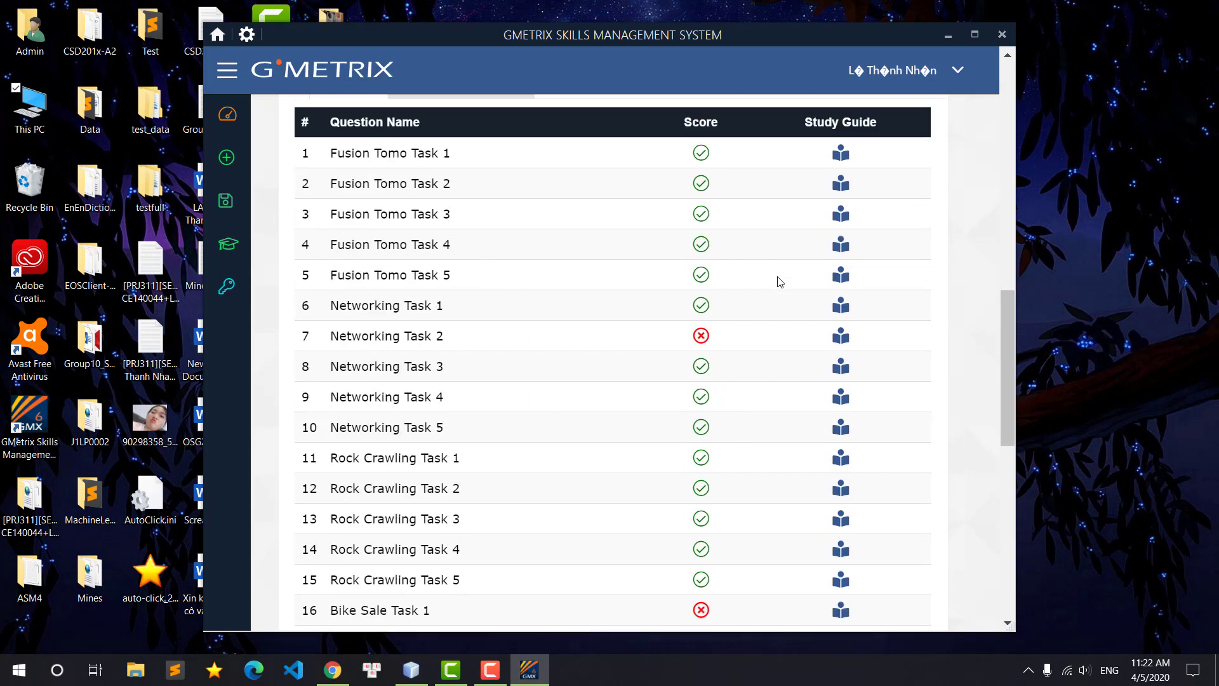
scroll(779, 281, "up", 1)
scroll(778, 299, "down", 1)
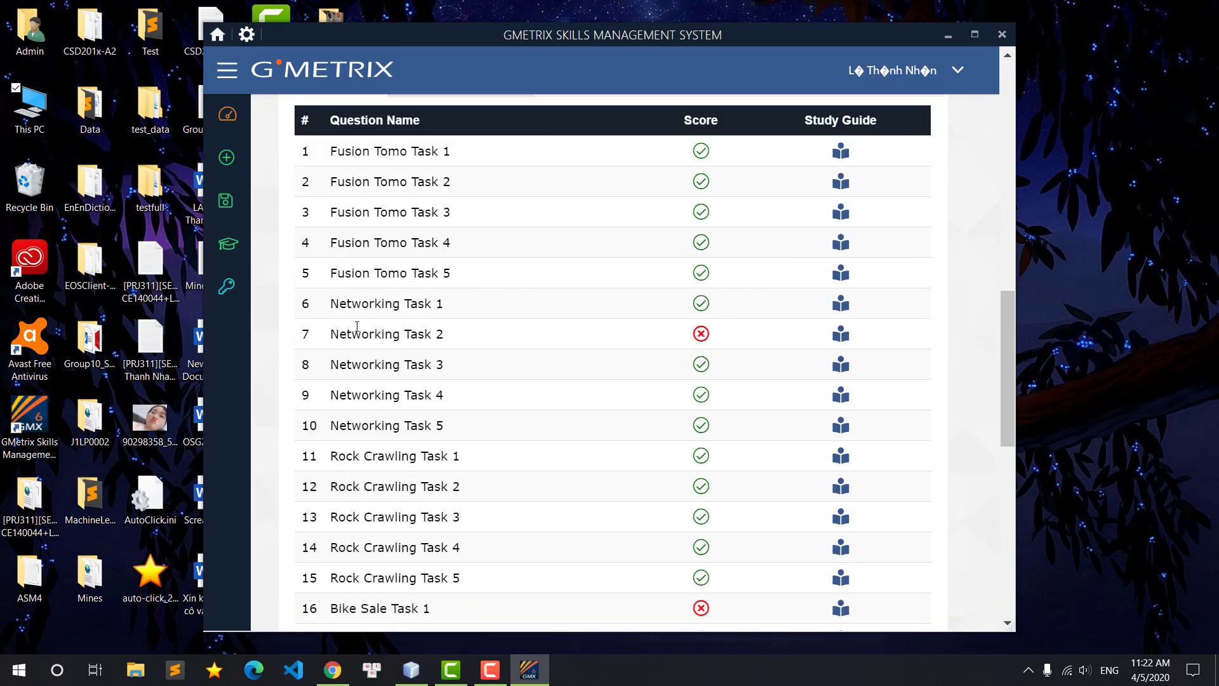
Step: Review the per-question table, highlighting the failed Networking Task 2 and Bike Sale Task 1
left_click_drag(389, 334, 471, 339)
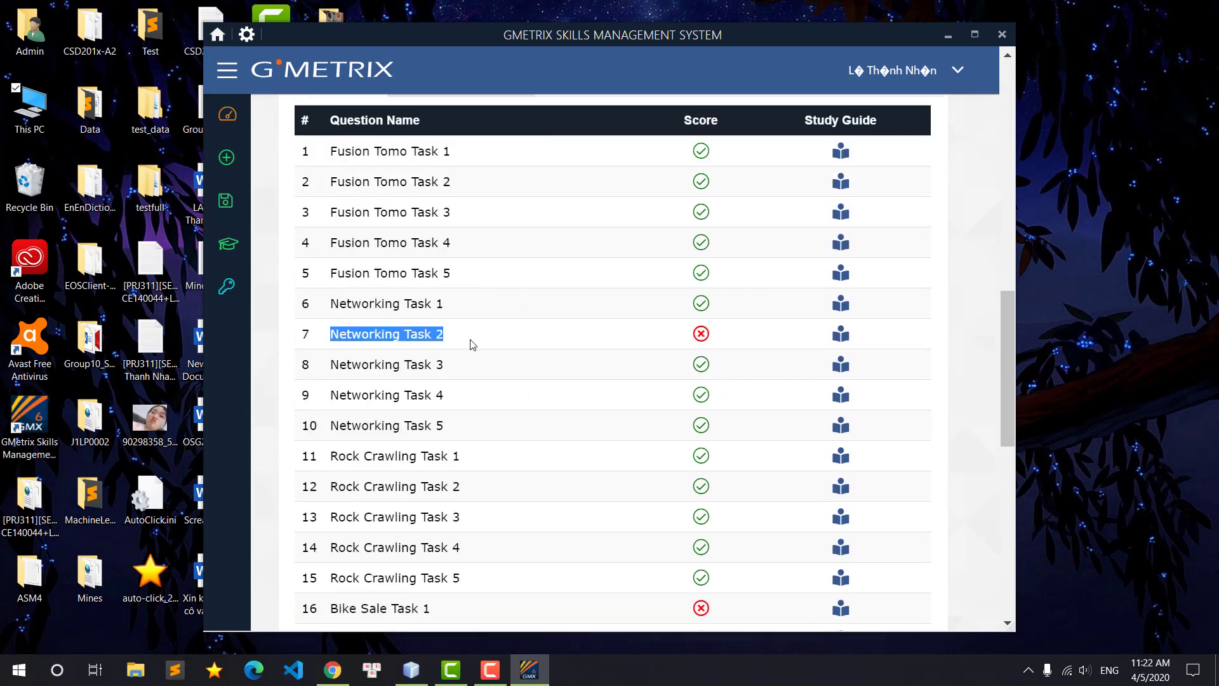
scroll(470, 341, "down", 4)
scroll(810, 287, "down", 3)
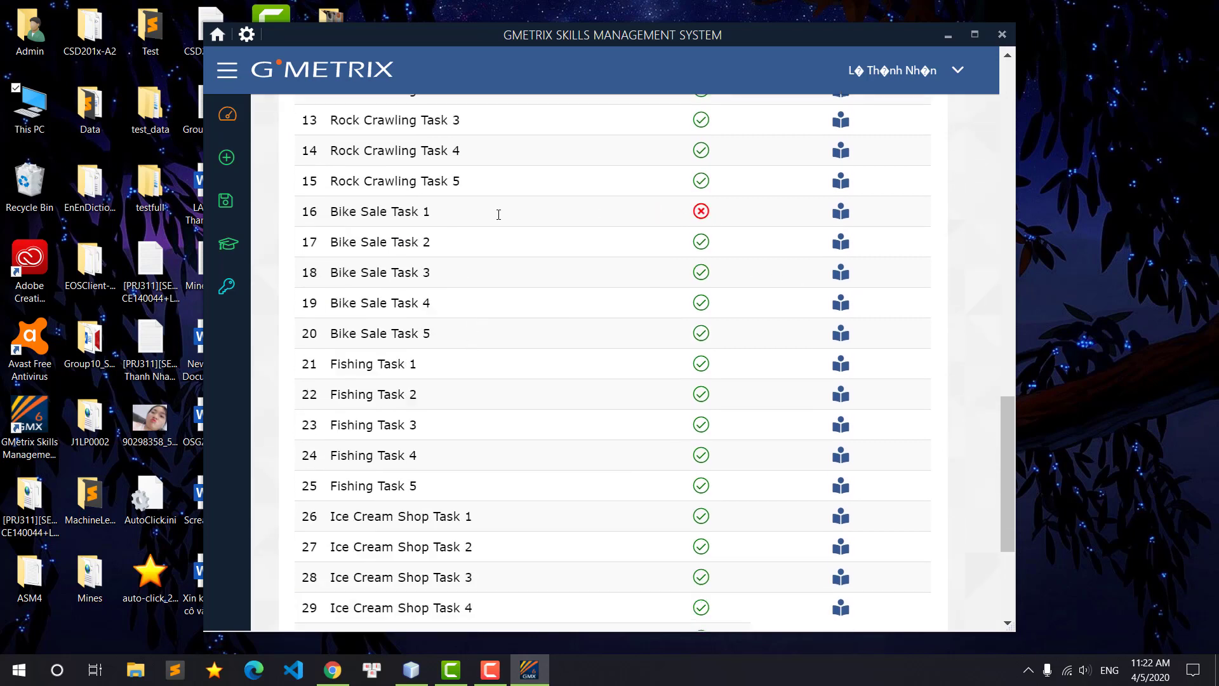
left_click_drag(499, 214, 341, 210)
left_click(534, 214)
scroll(533, 213, "up", 4)
scroll(538, 216, "up", 3)
scroll(543, 217, "up", 4)
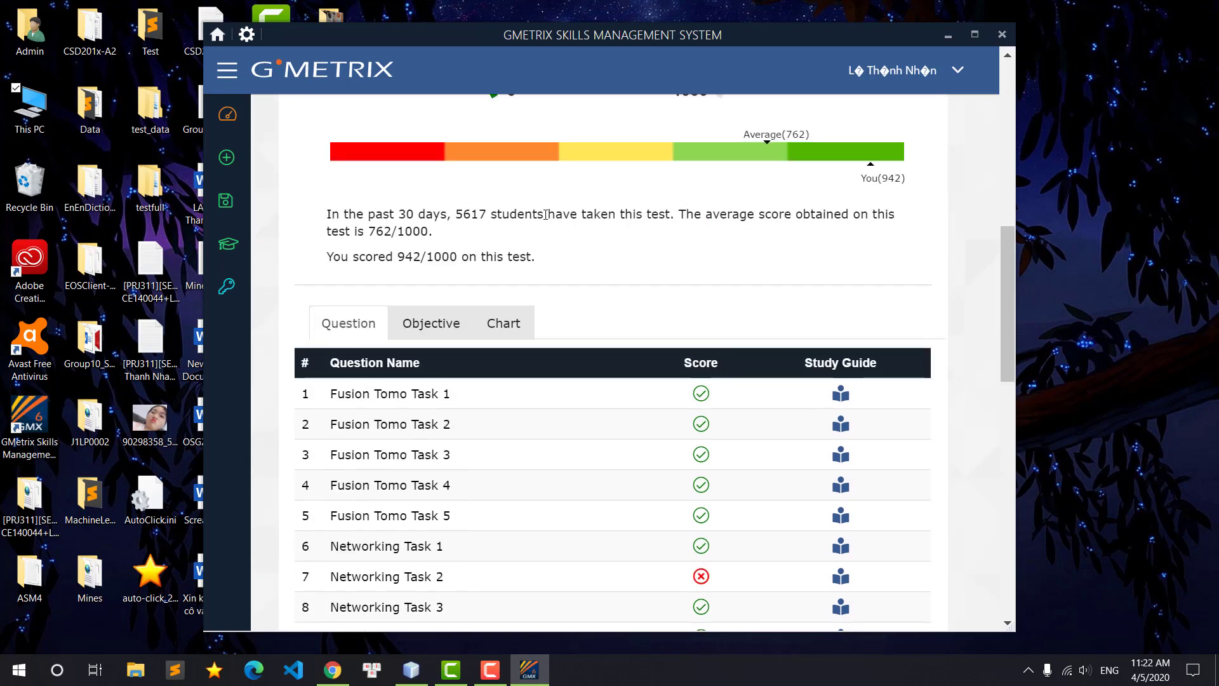
scroll(544, 218, "up", 5)
scroll(546, 219, "up", 2)
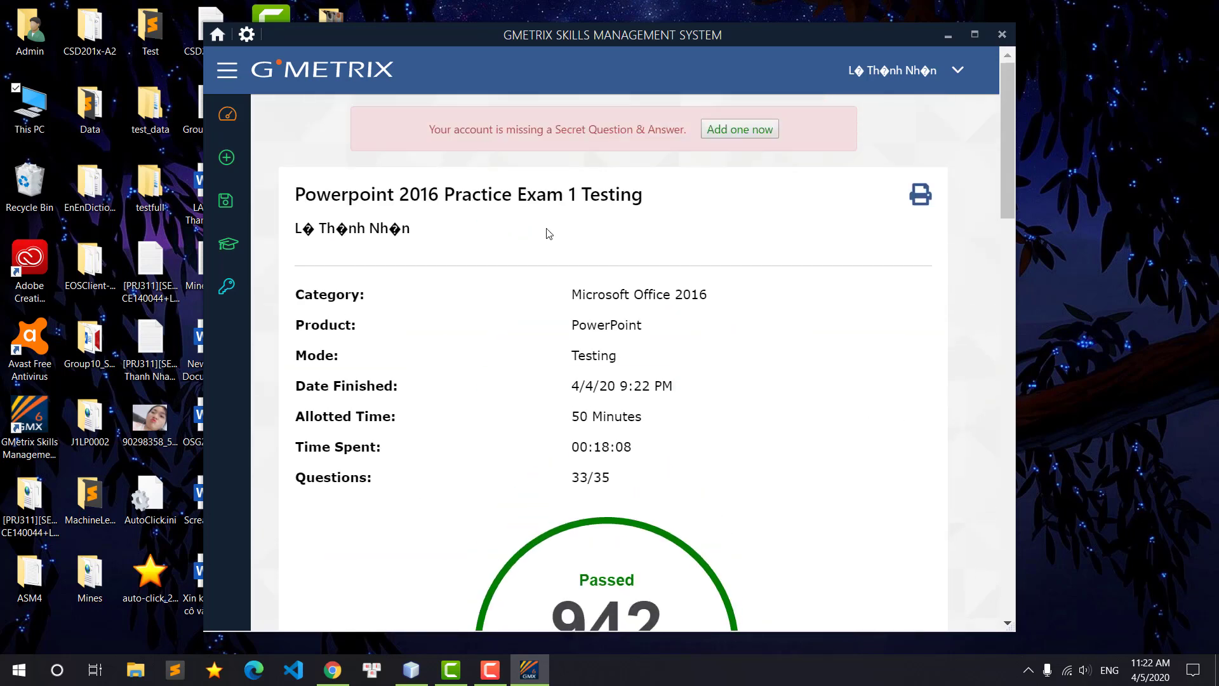